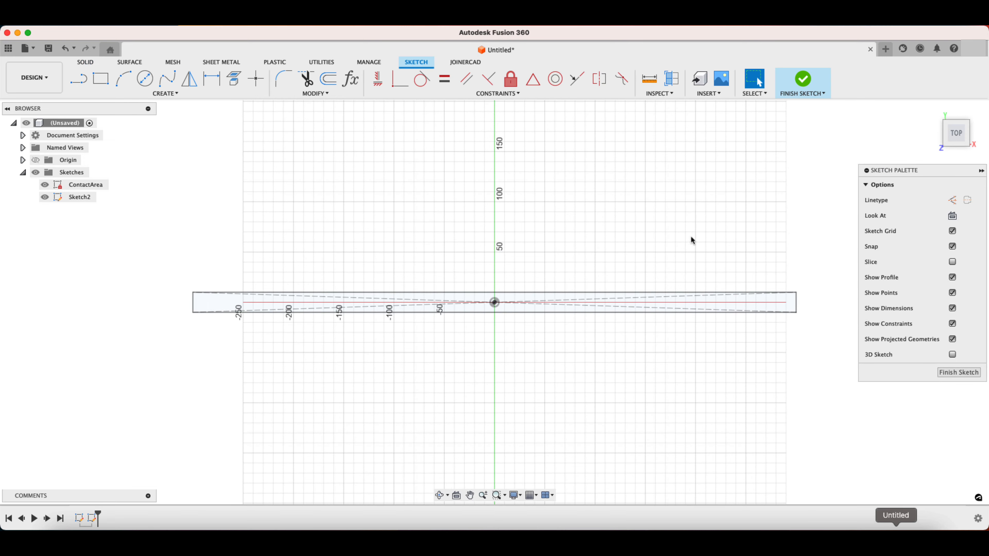
Sketch a circle of 1 mm diameter inside the ContactArea rectangle, just above the centre axis near the rectangle's right end.
middle_drag(728, 232, 603, 232)
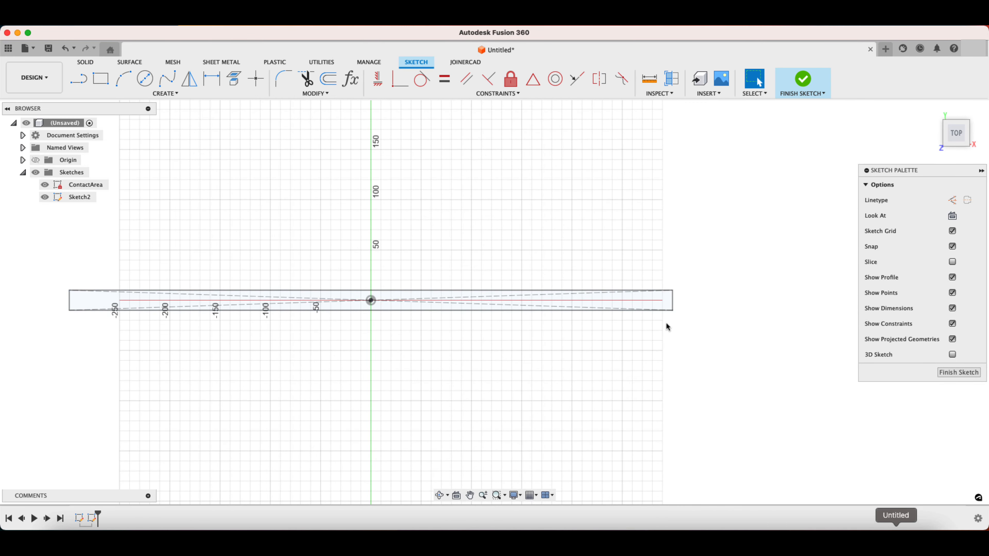
scroll(666, 324, up, 5)
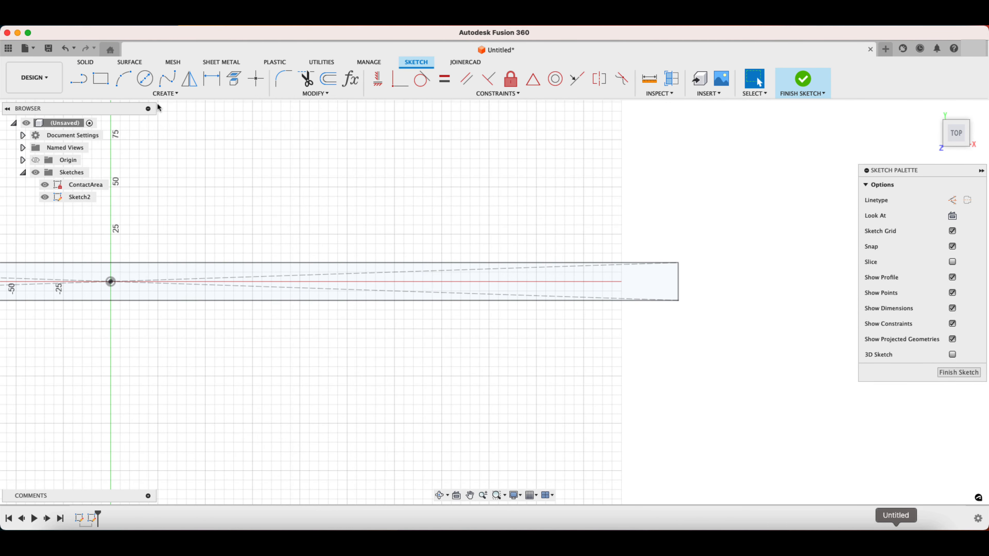
click(145, 78)
scroll(588, 276, up, 2)
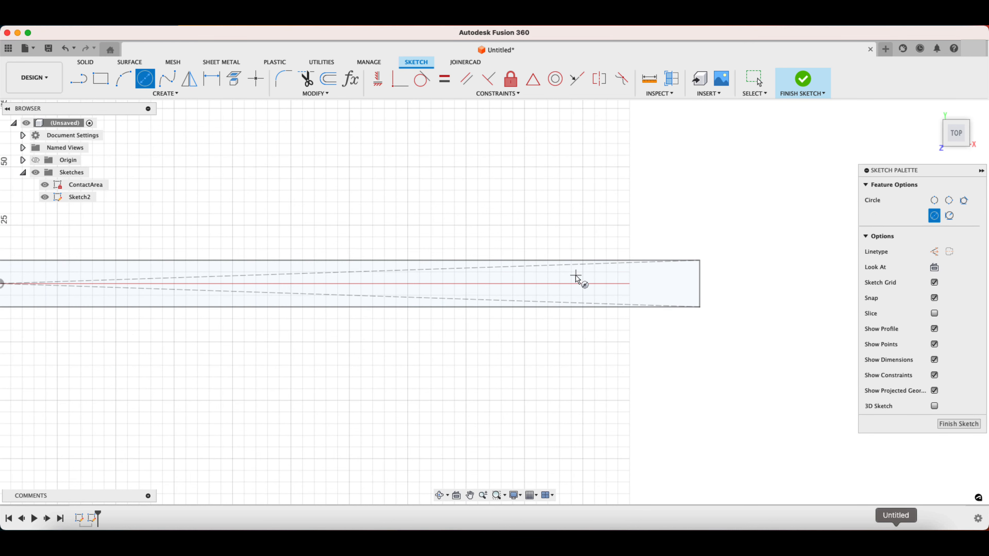
click(576, 274)
text(1)
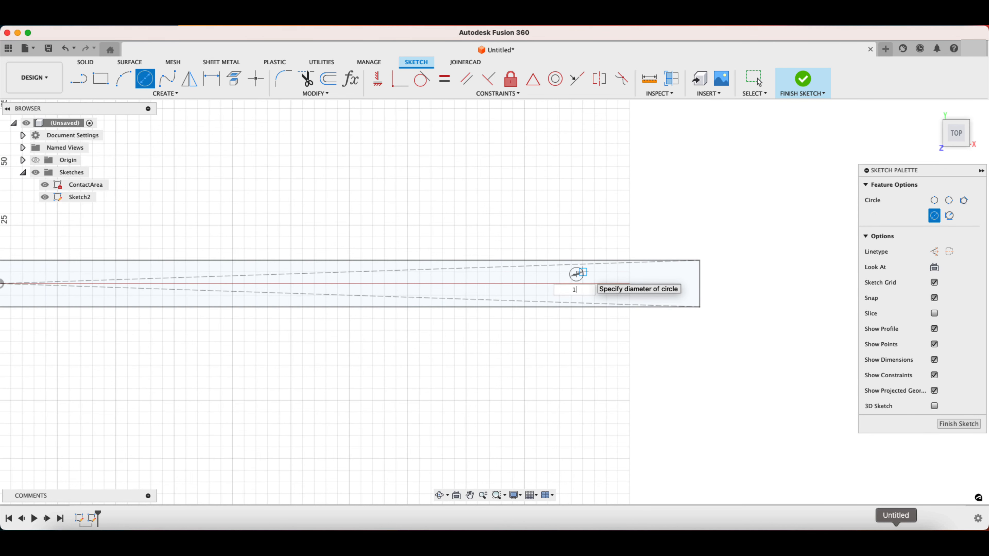
key(Return)
key(Escape)
middle_drag(679, 167, 612, 166)
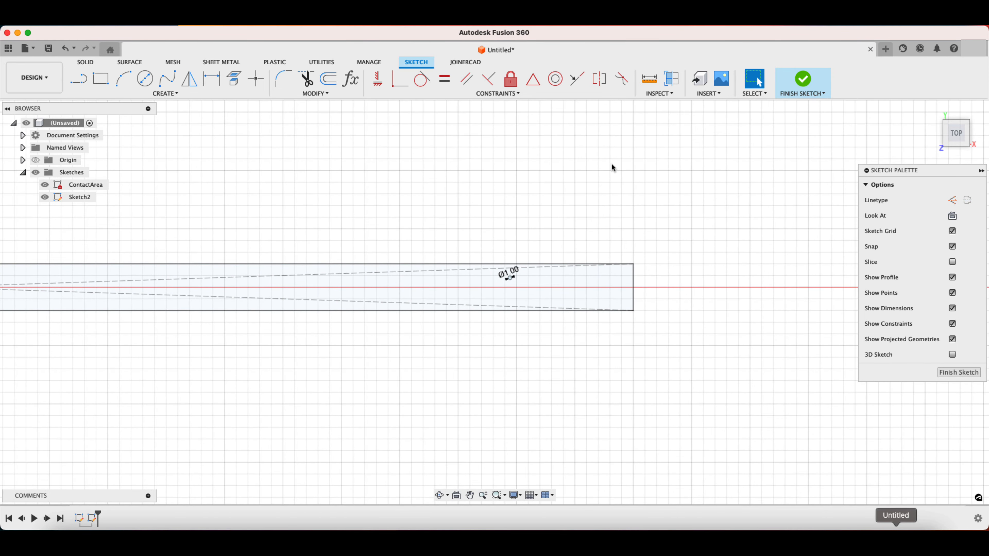
Add a user parameter named Coord_Y in mm with the expression 9.5 and mark it as a favorite.
click(315, 93)
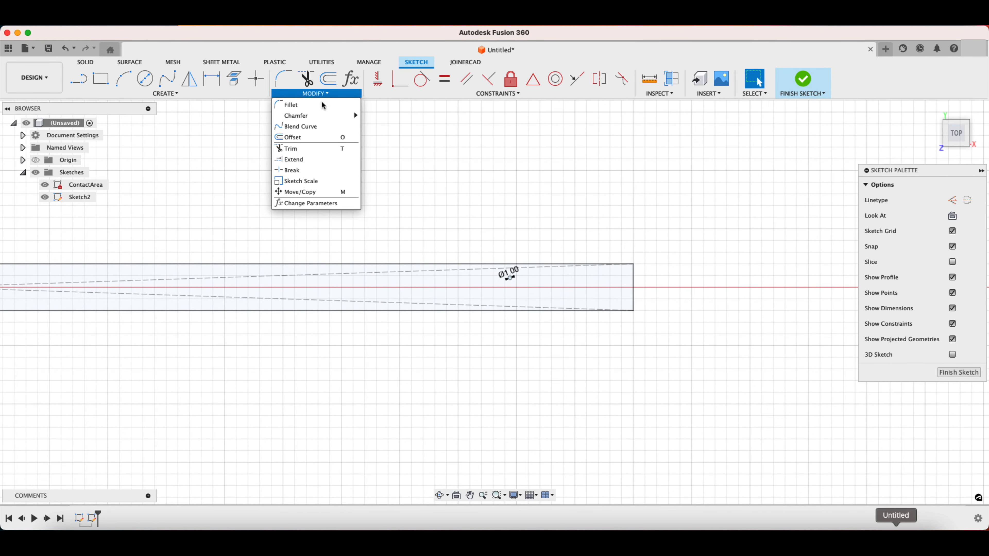
click(311, 203)
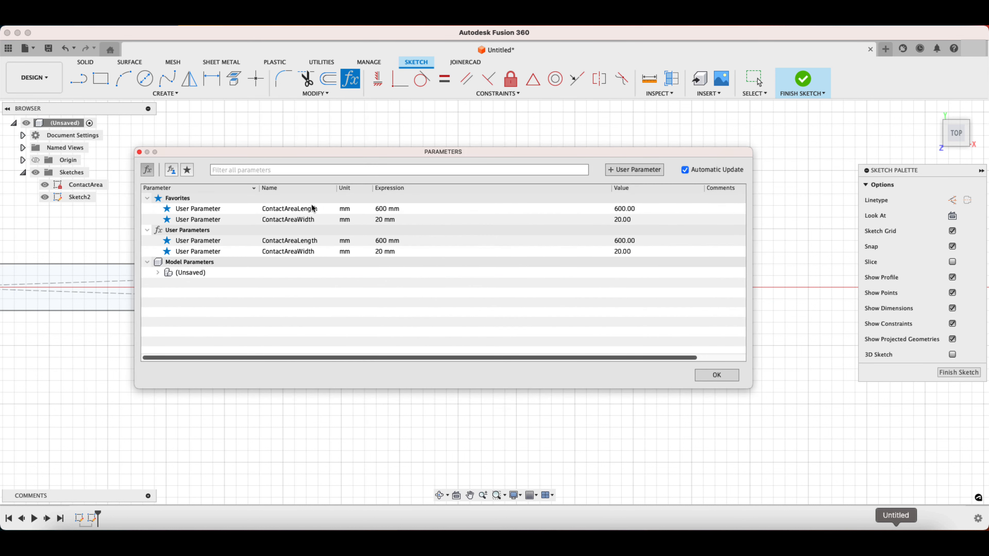
click(625, 171)
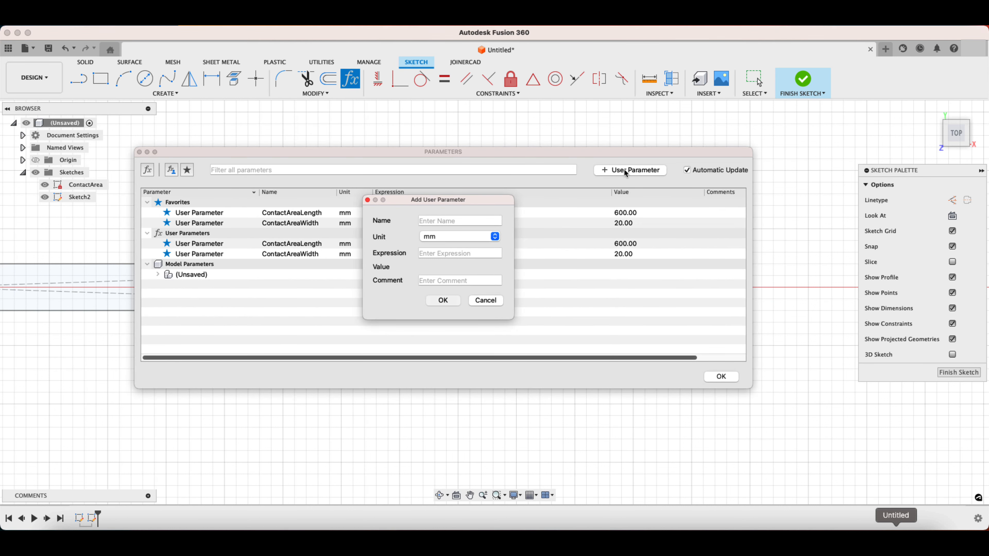
text(Co)
text(9.5)
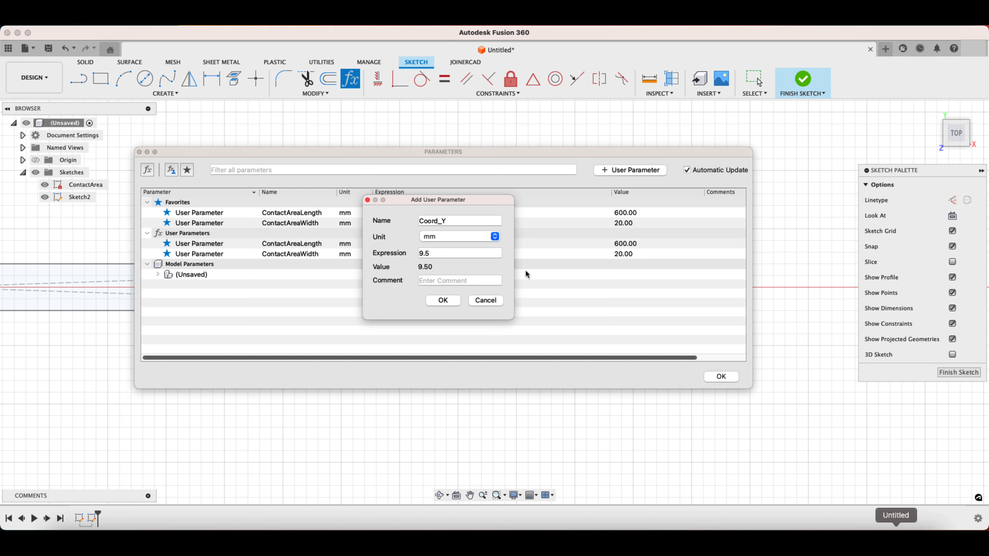
click(443, 300)
click(440, 265)
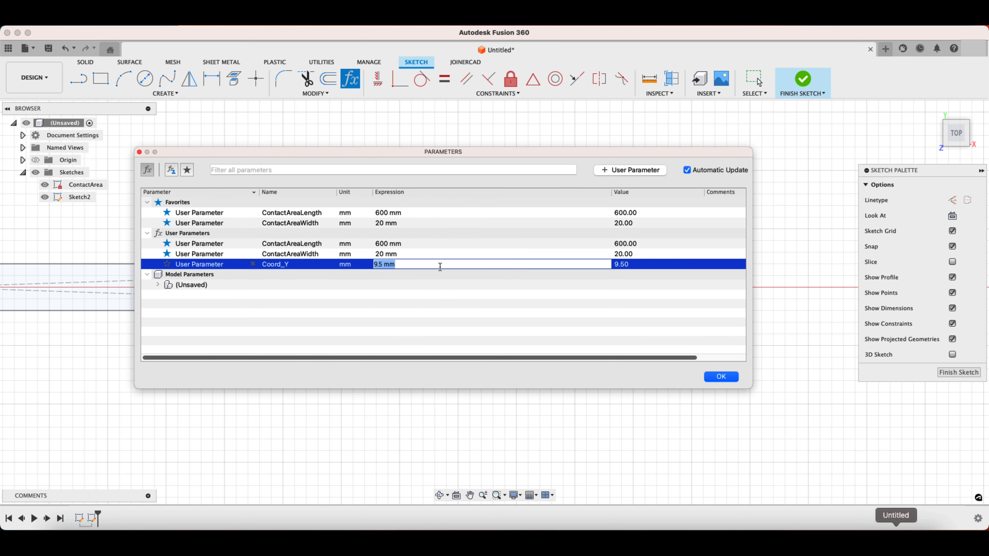
click(440, 289)
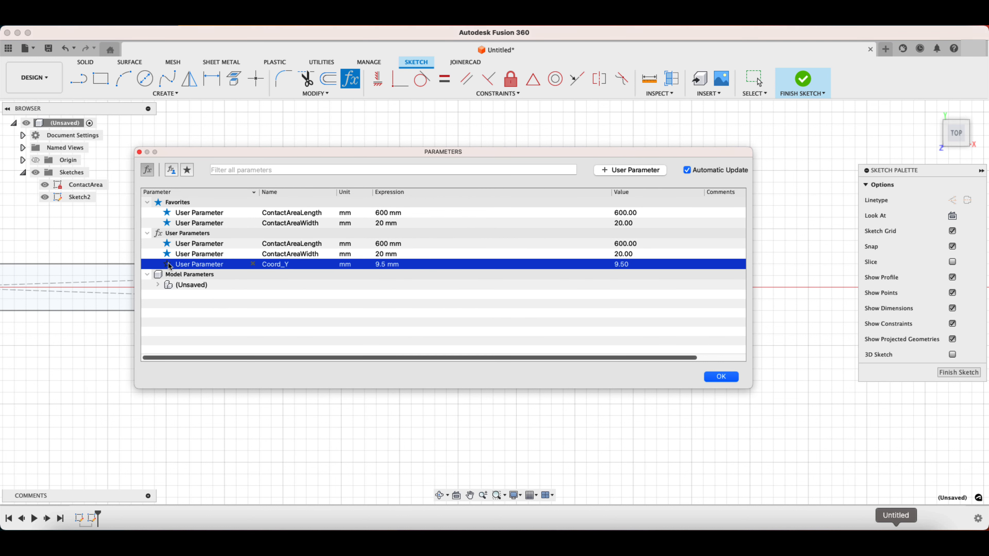
Add a user parameter named UserOffset1 in mm with the expression 60 and mark it as a favorite.
click(657, 172)
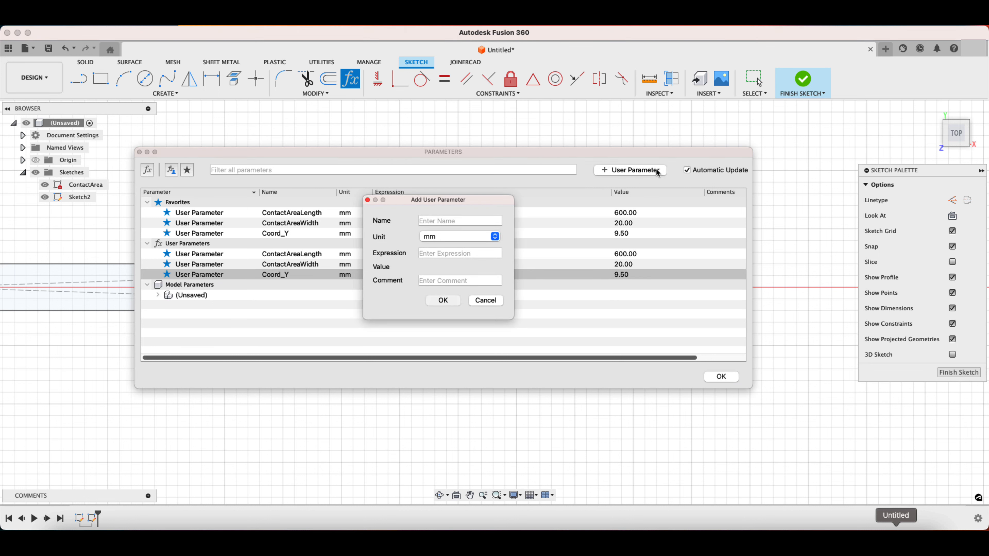
text(U)
text(60)
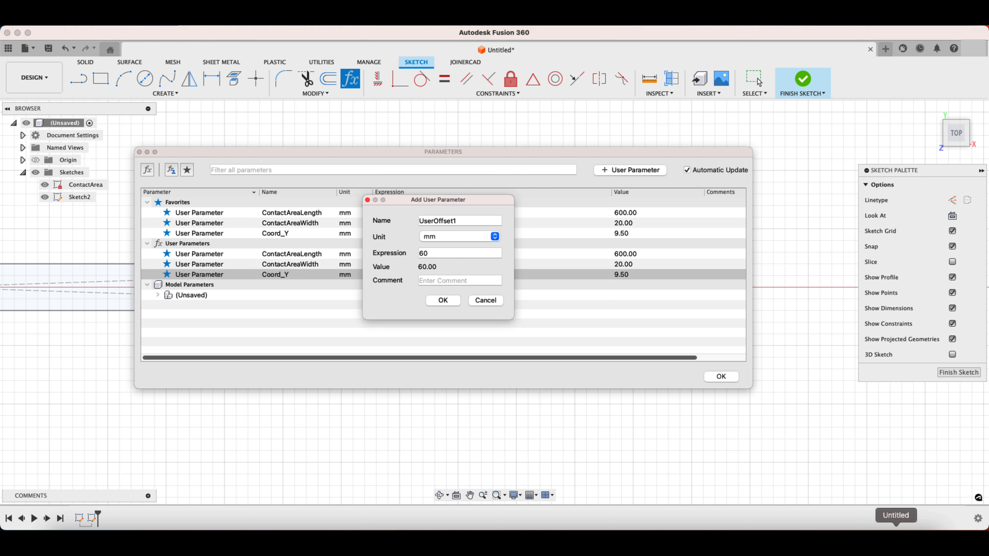
click(435, 302)
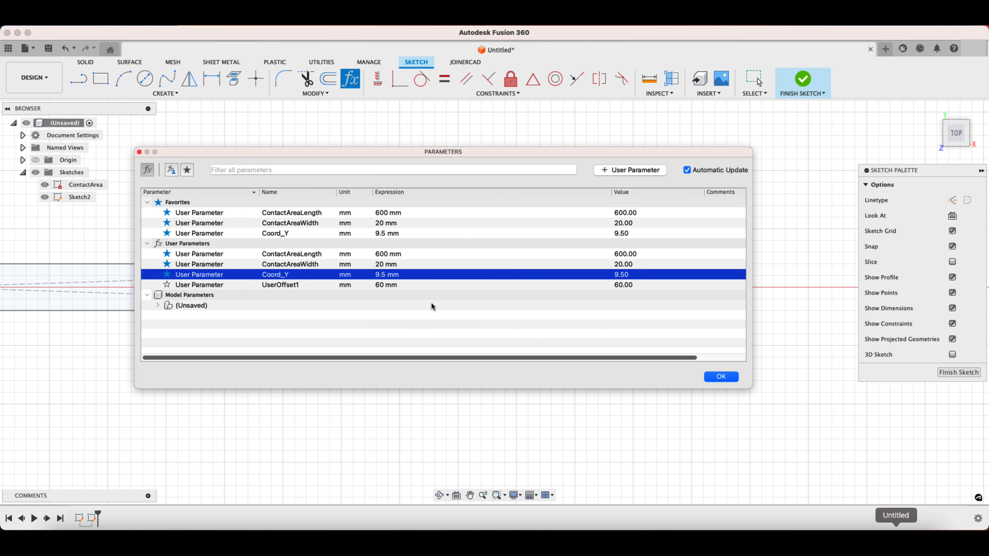
click(167, 285)
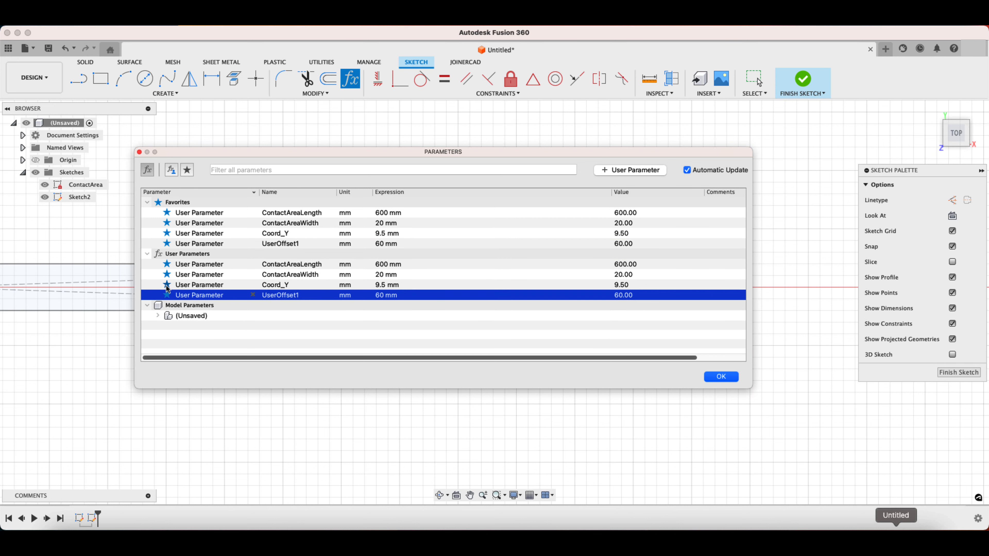
Add a user parameter named userOffset2 in mm with the expression 60 and mark it as a favorite.
click(634, 171)
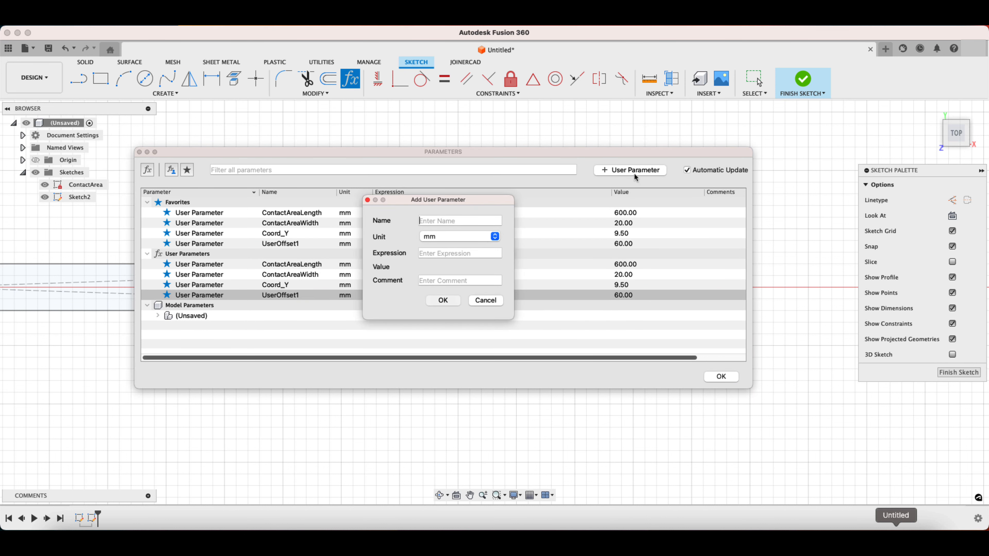
text(userOffset2)
click(476, 254)
text(60)
click(445, 301)
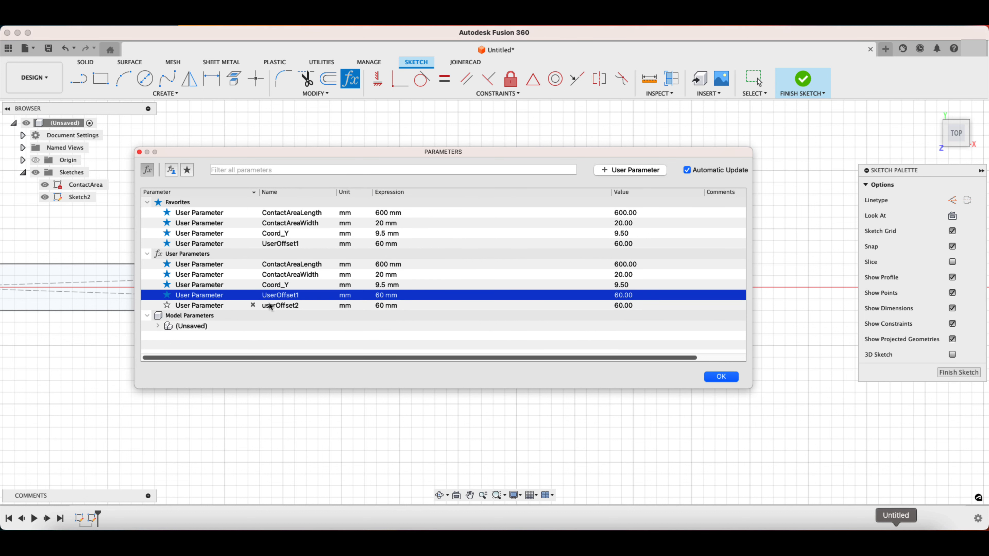
click(167, 305)
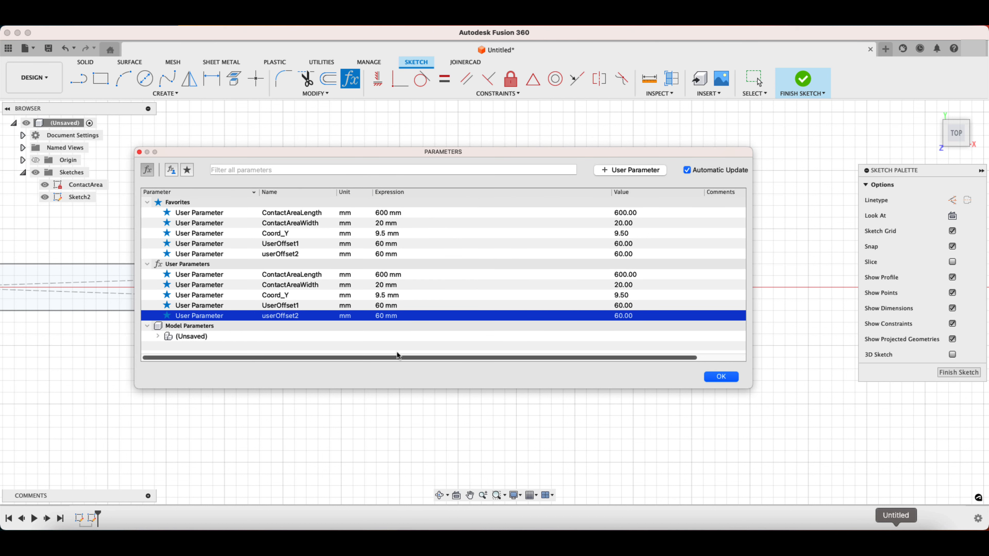
click(537, 307)
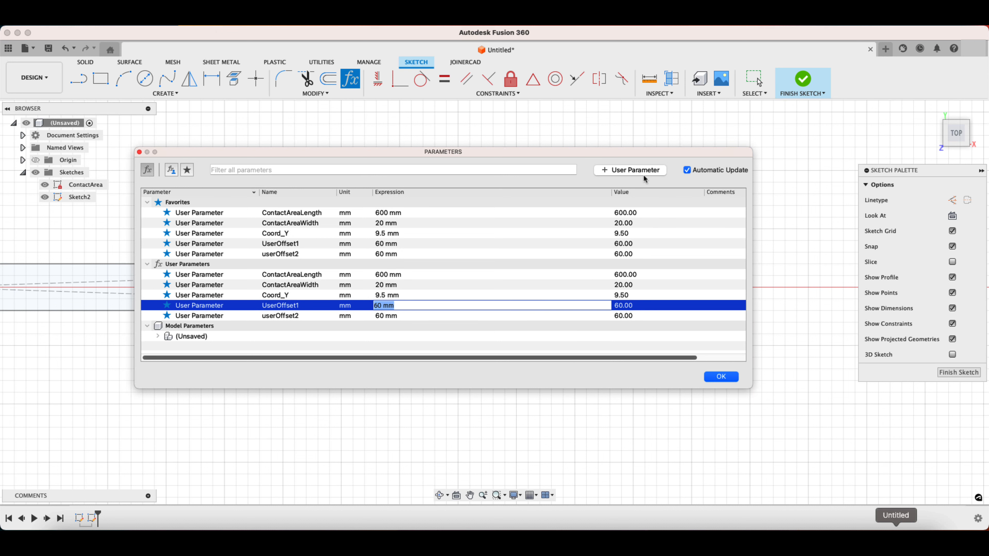
Add a user parameter named Offset1 in mm with the expression UserOffset1.
click(630, 169)
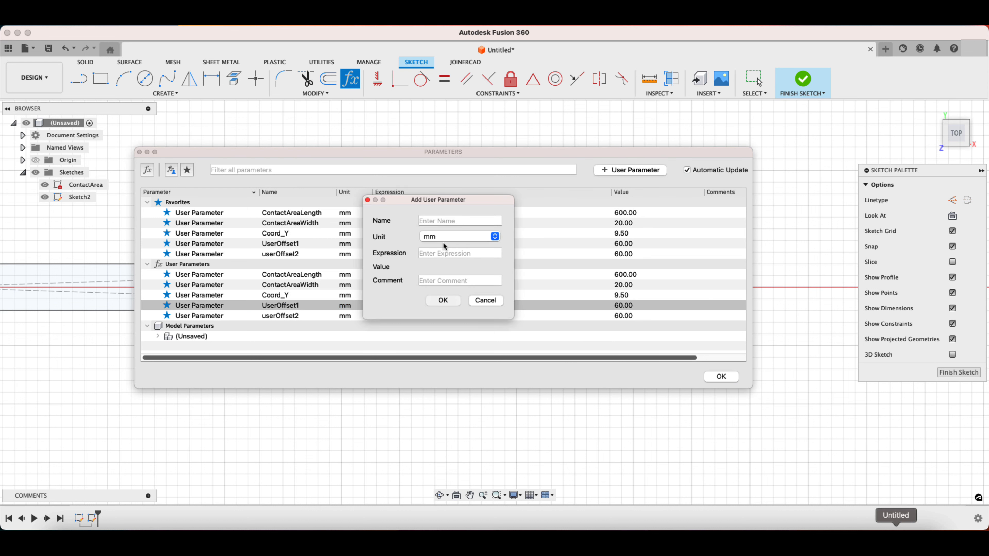
text(Offset1)
click(433, 254)
text(Us)
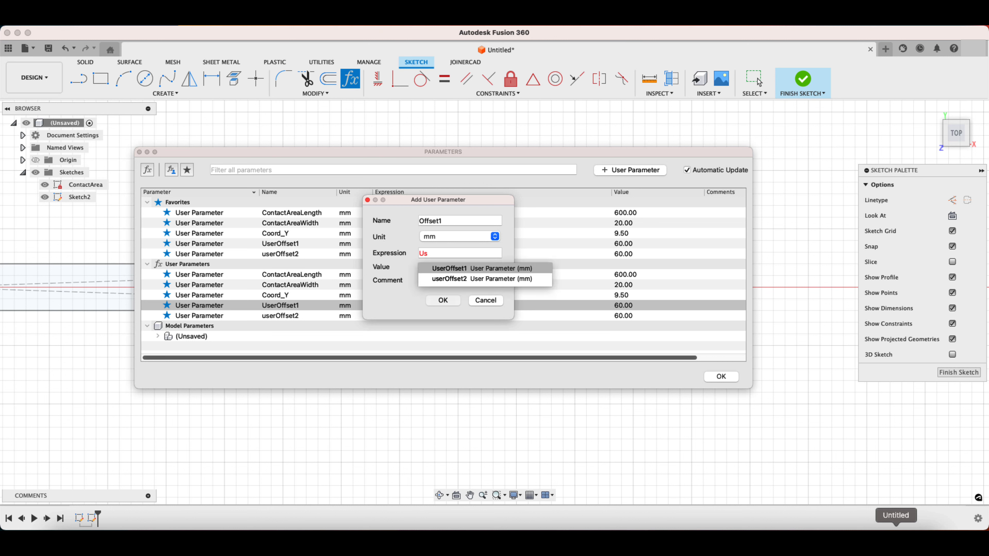
click(447, 269)
click(446, 300)
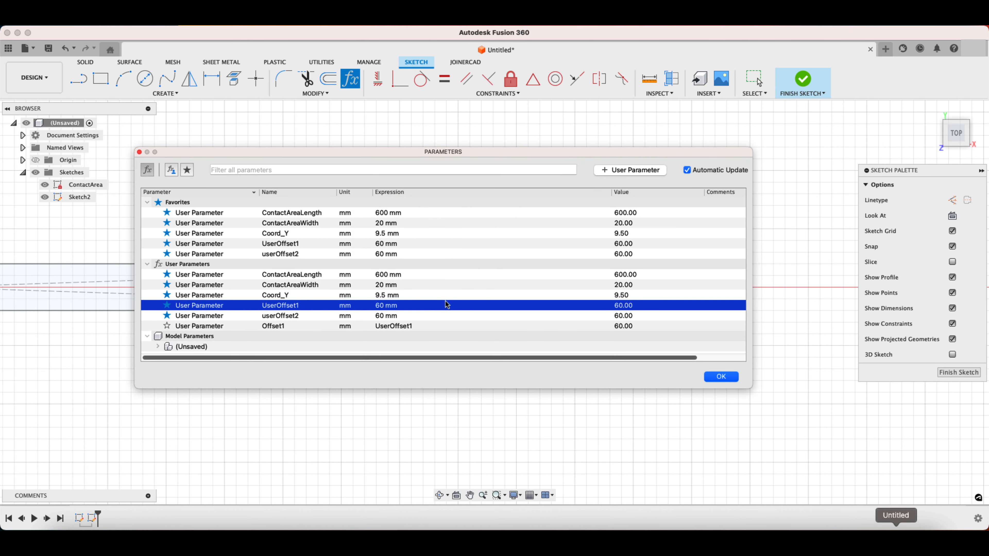
Add a user parameter named Offset2 in mm with the expression UserOffset1, and close the parameters dialog.
click(627, 170)
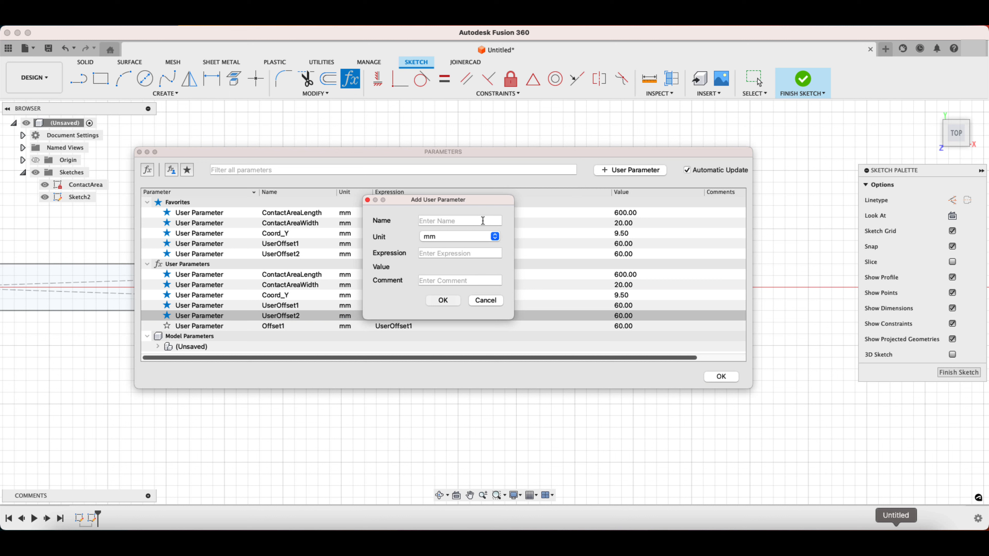
text(Offset2)
click(481, 253)
text(u)
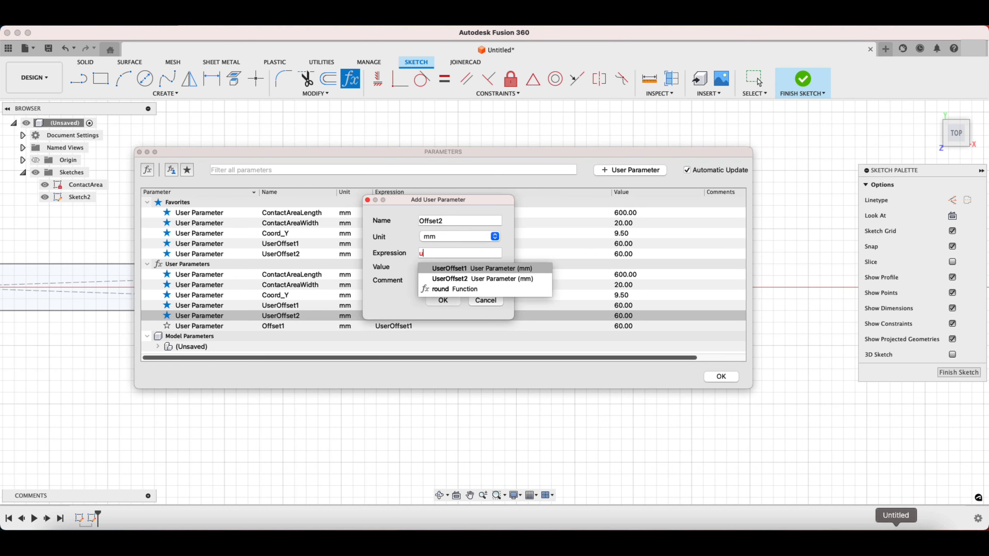
click(480, 269)
click(458, 300)
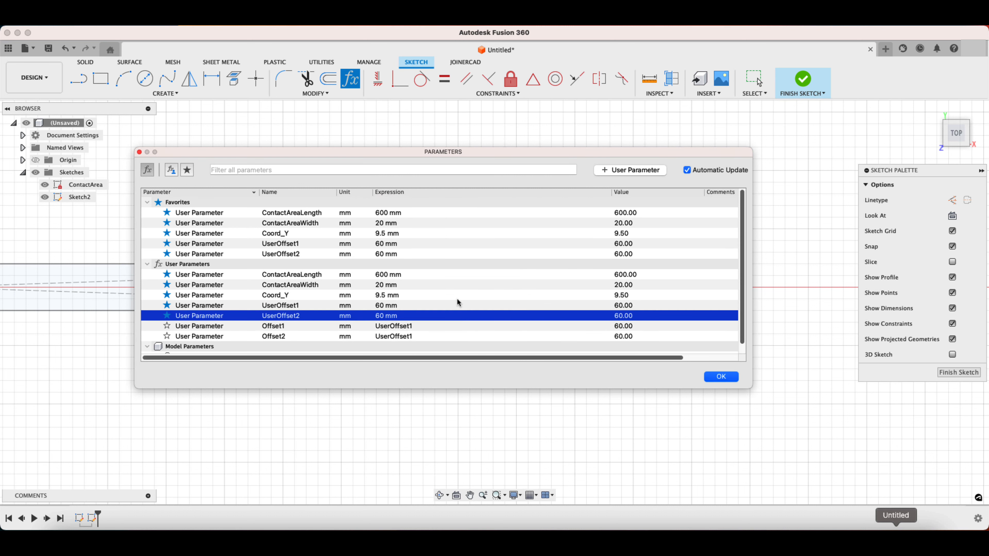
scroll(460, 302, down, 1)
click(732, 377)
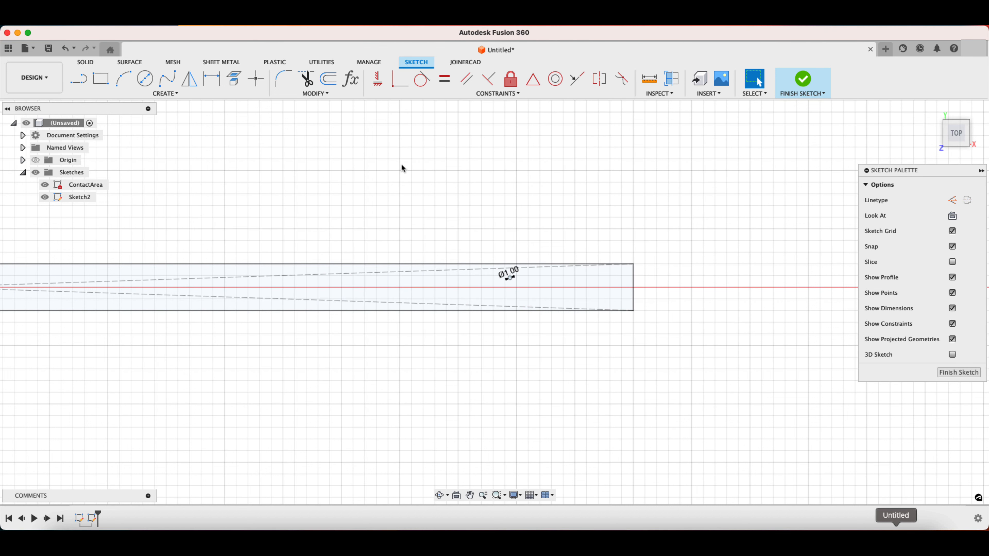
Dimension the horizontal distance from the rectangle's right edge to the small circle's centre with the parameter Offset1.
click(212, 78)
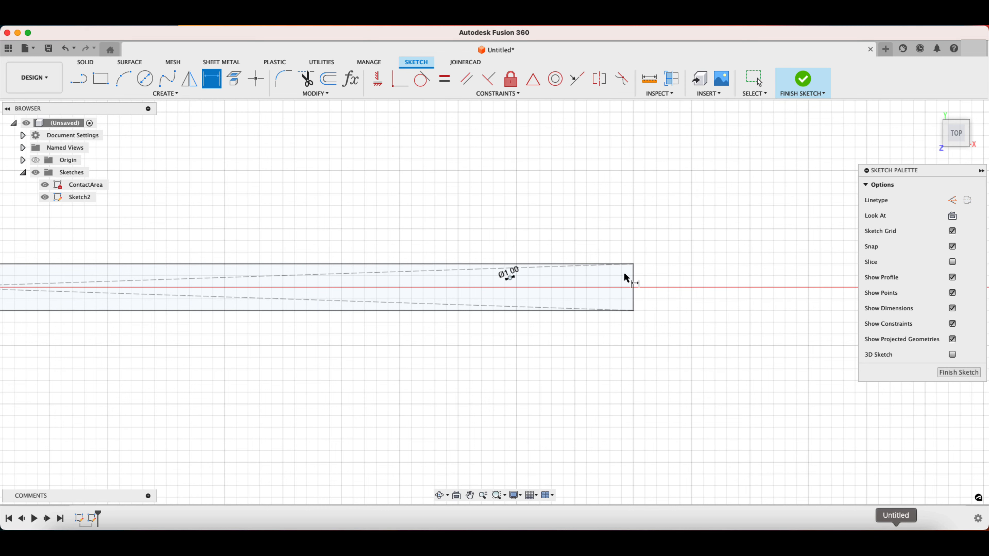
click(634, 281)
scroll(523, 287, up, 3)
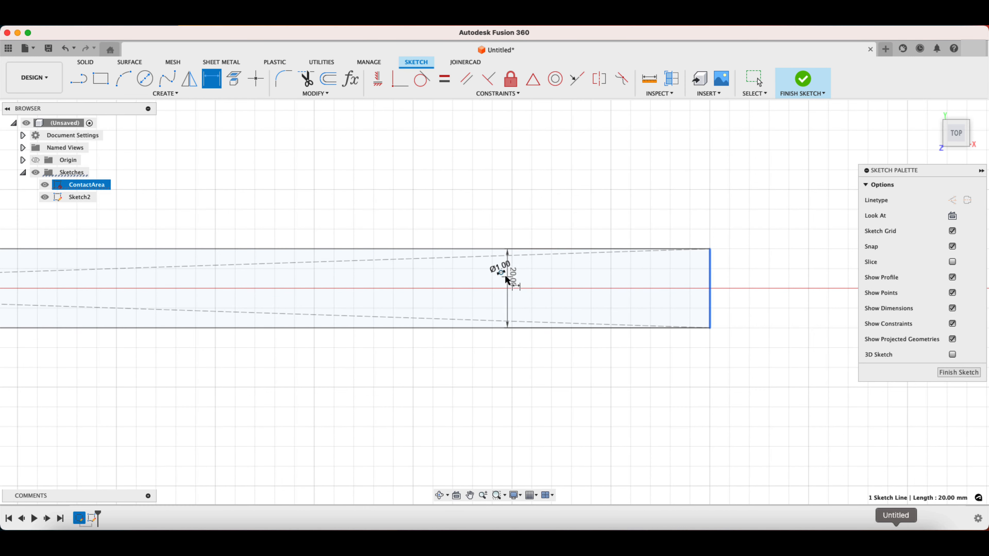
click(502, 273)
click(592, 380)
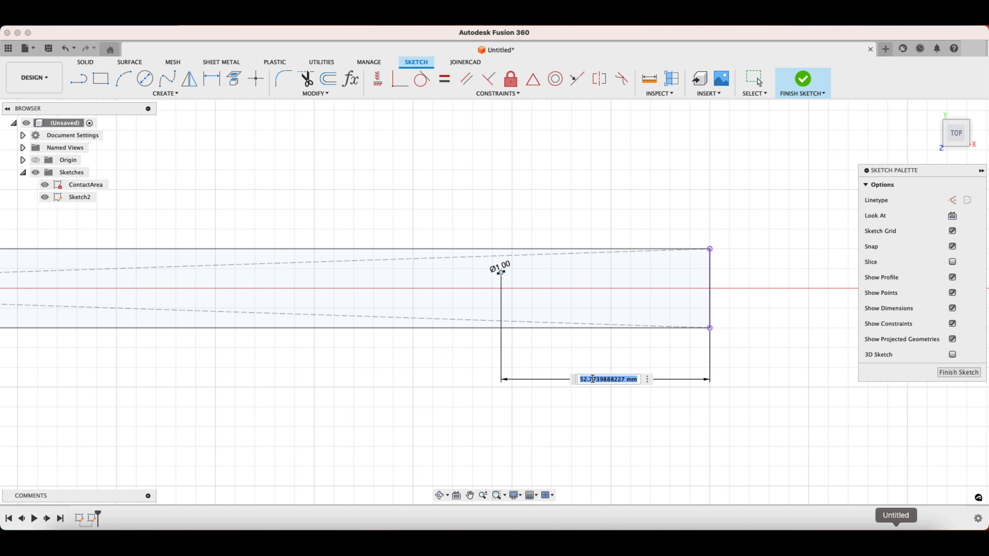
text(off)
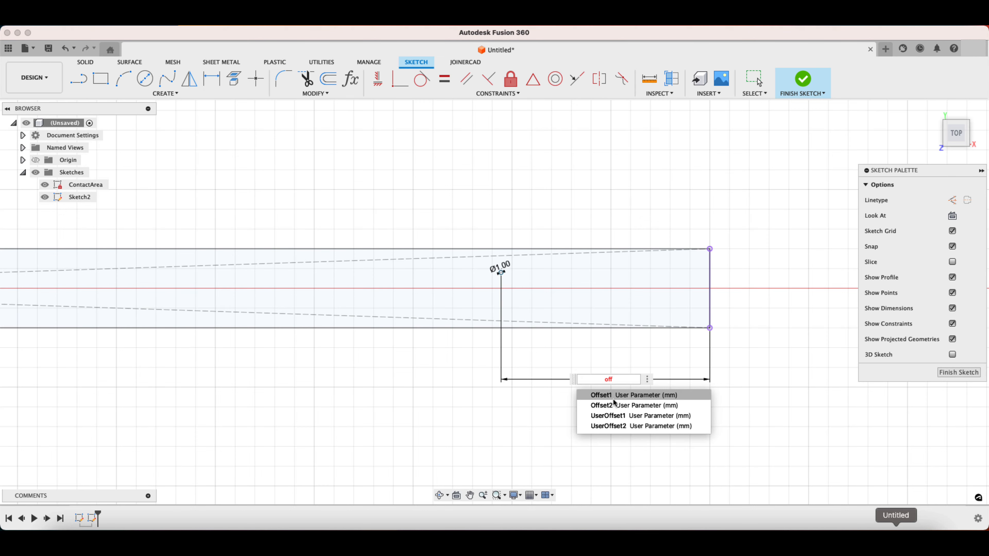
click(614, 396)
key(Return)
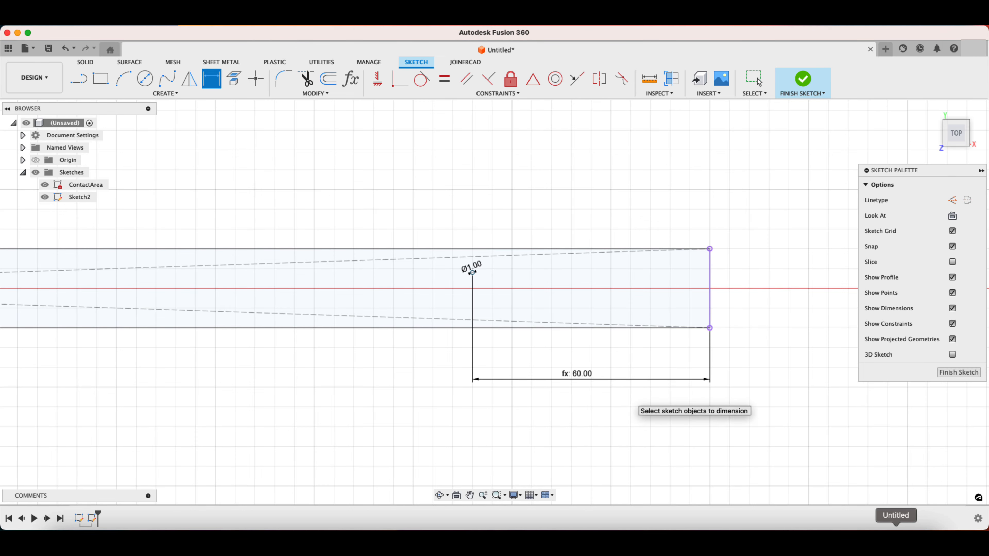
Dimension the vertical distance from the rectangle's upper edge to the small circle's centre with the parameter Coord_Y.
scroll(656, 199, down, 6)
scroll(656, 198, up, 3)
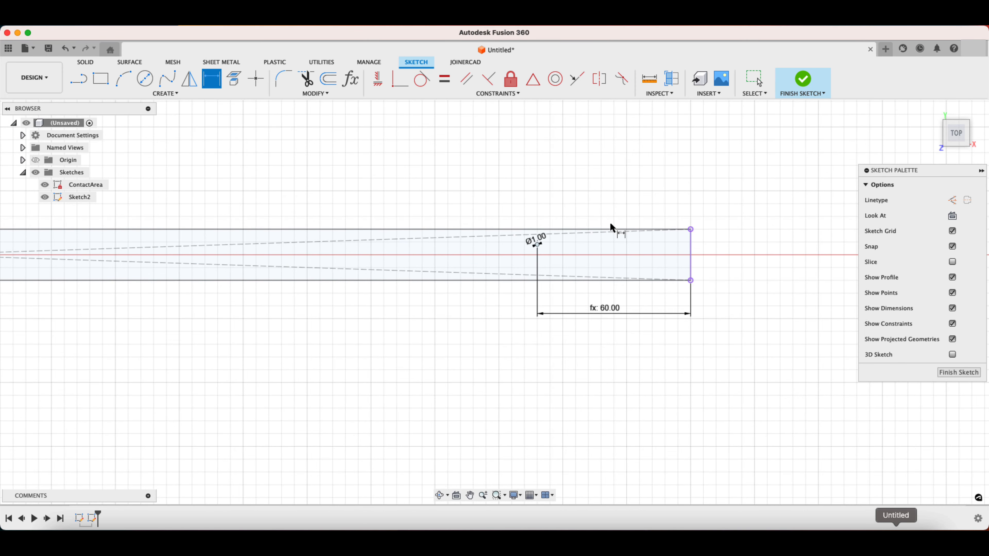
click(611, 230)
click(537, 245)
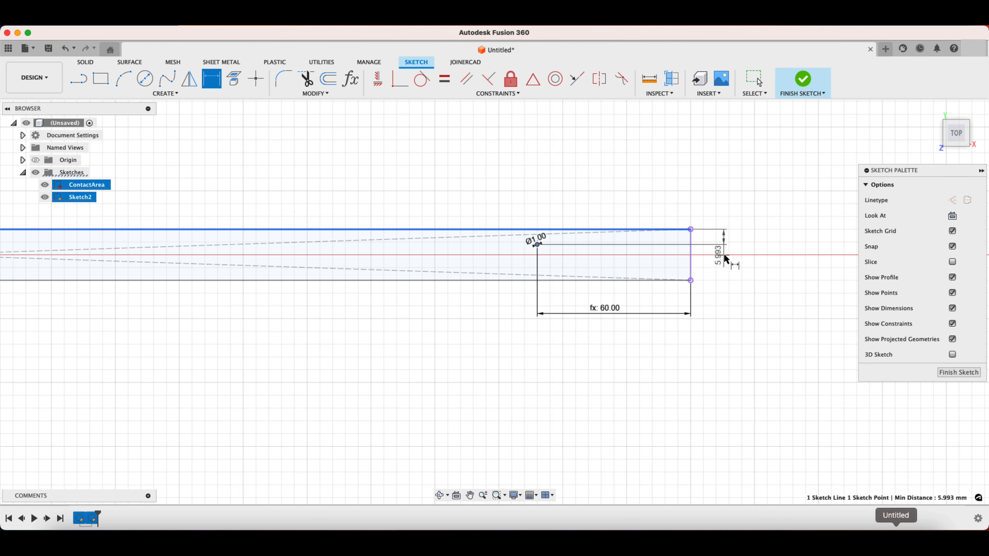
click(724, 259)
text(Coord)
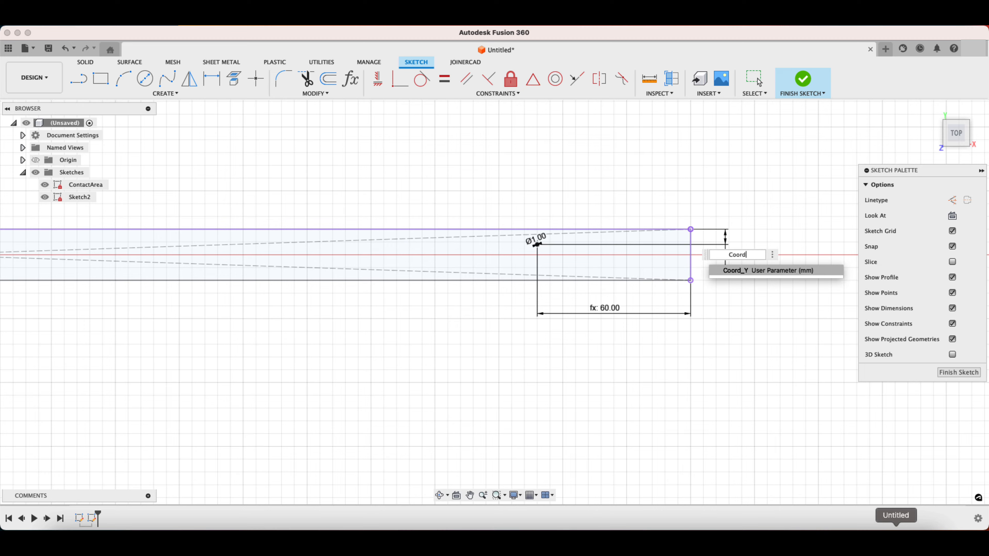
click(739, 271)
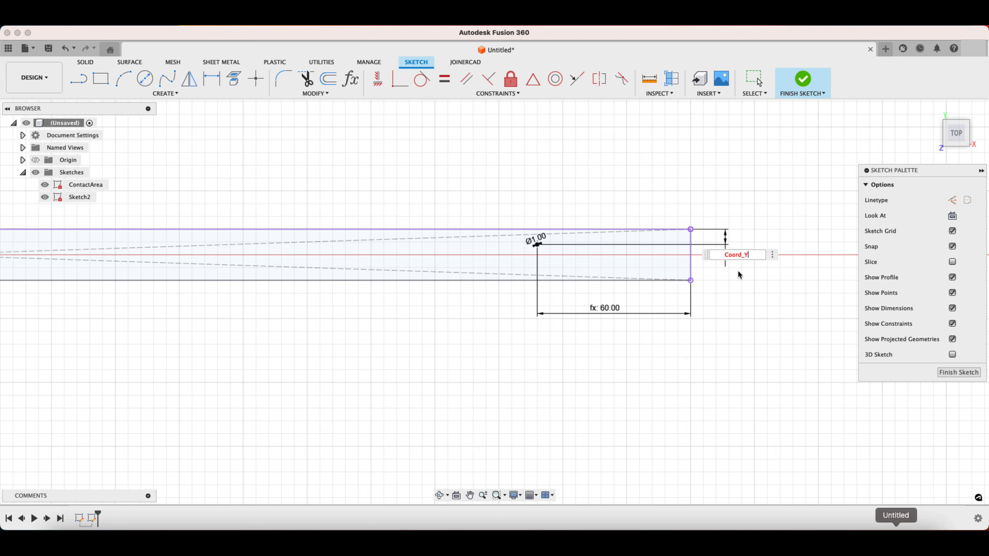
key(Return)
scroll(718, 261, down, 5)
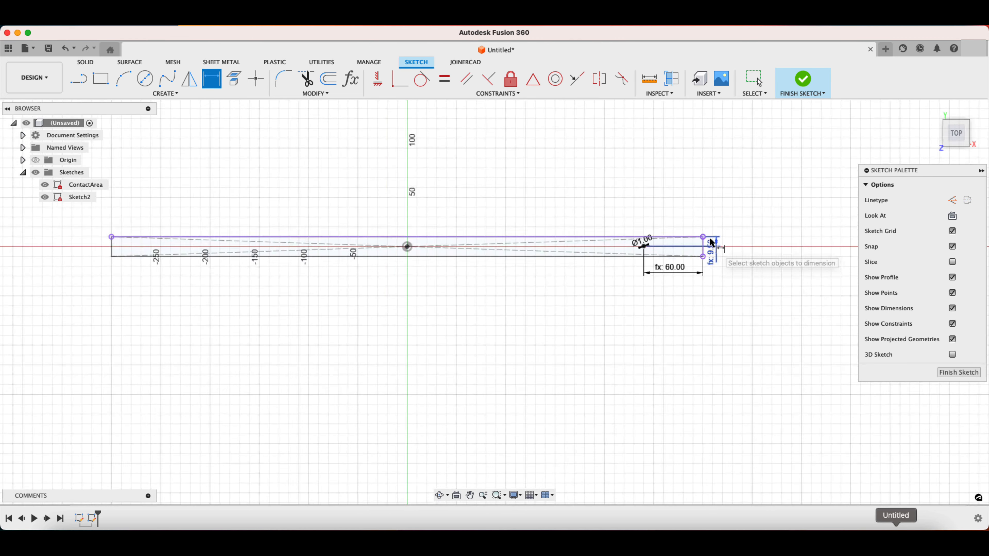
scroll(260, 221, up, 3)
key(Escape)
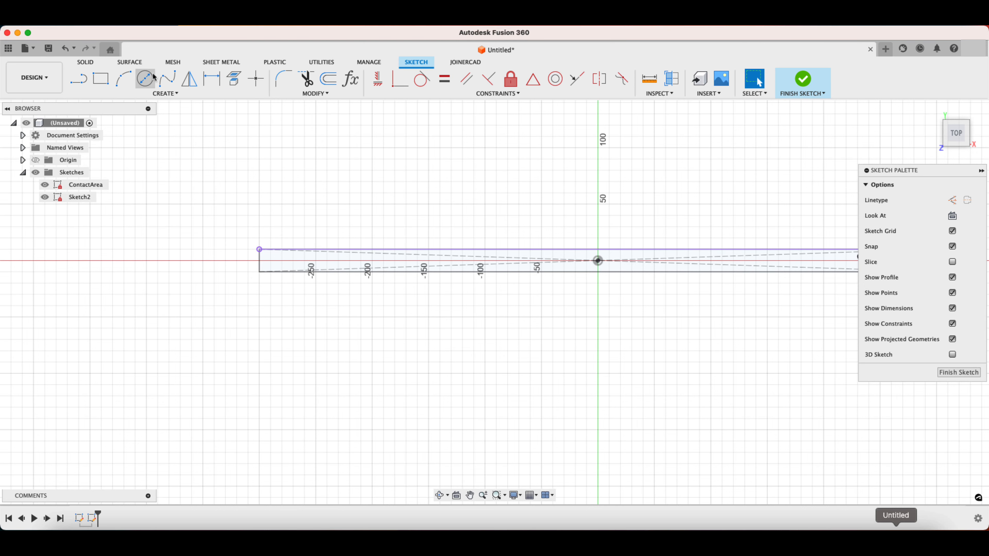
Draw a second 1 mm diameter circle inside the rectangle near its left end.
click(145, 78)
scroll(316, 268, up, 4)
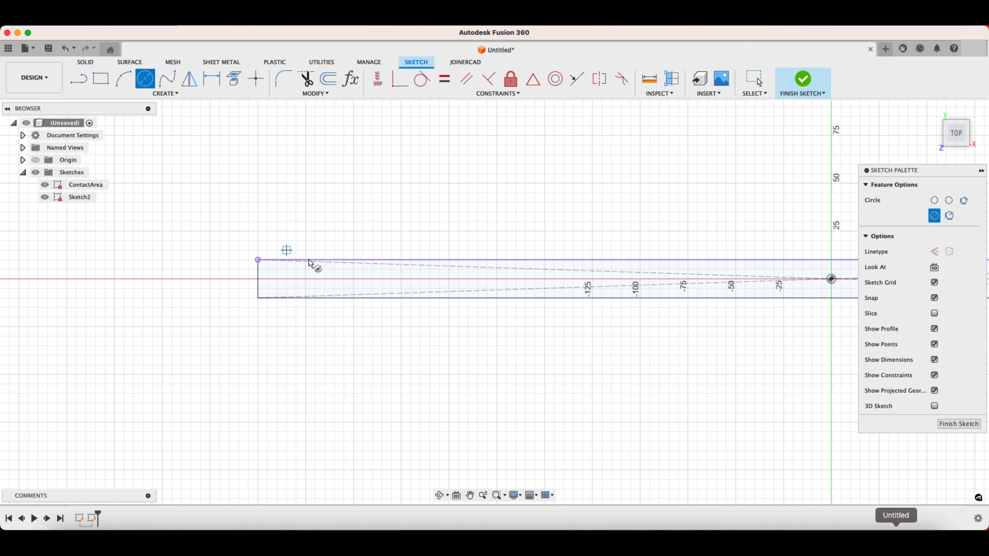
click(331, 278)
text(1)
key(Return)
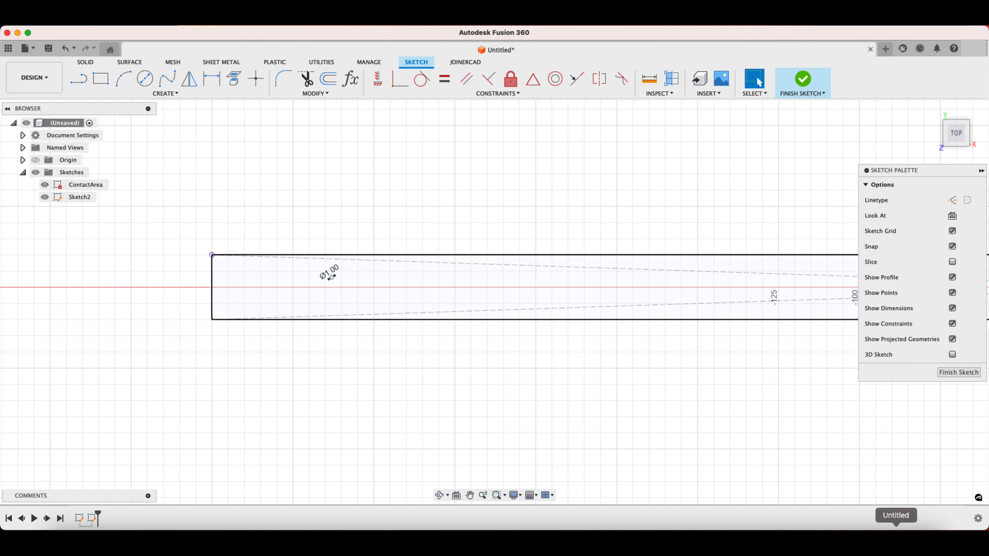
Dimension the horizontal distance from the rectangle's left edge to the new circle's centre with the parameter Offset2.
click(211, 79)
click(212, 289)
click(328, 277)
click(304, 377)
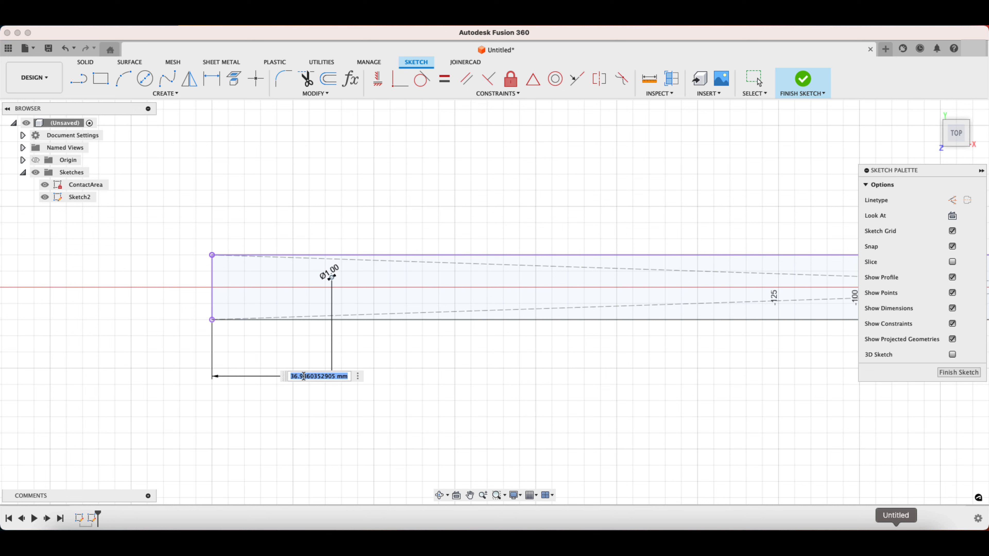
text(Off)
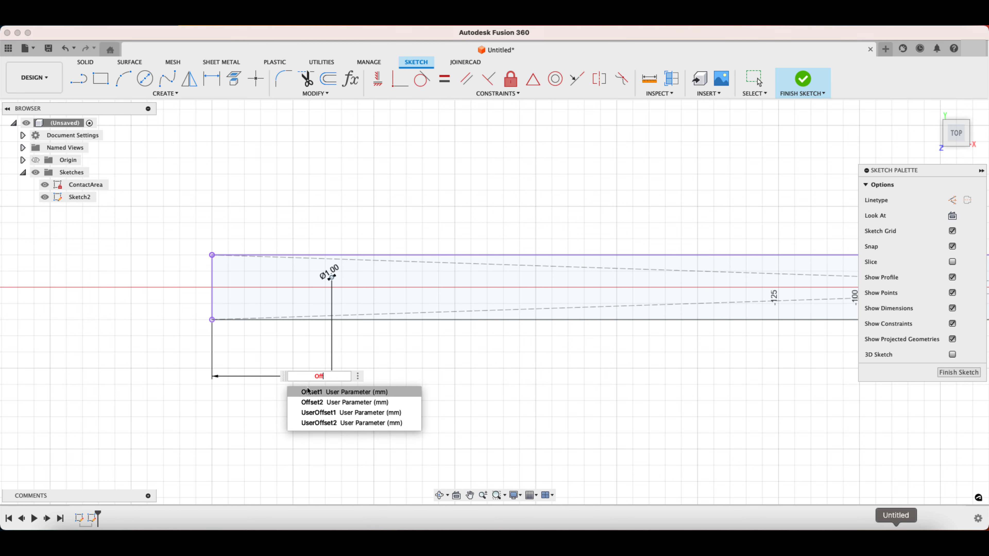
click(314, 402)
key(Return)
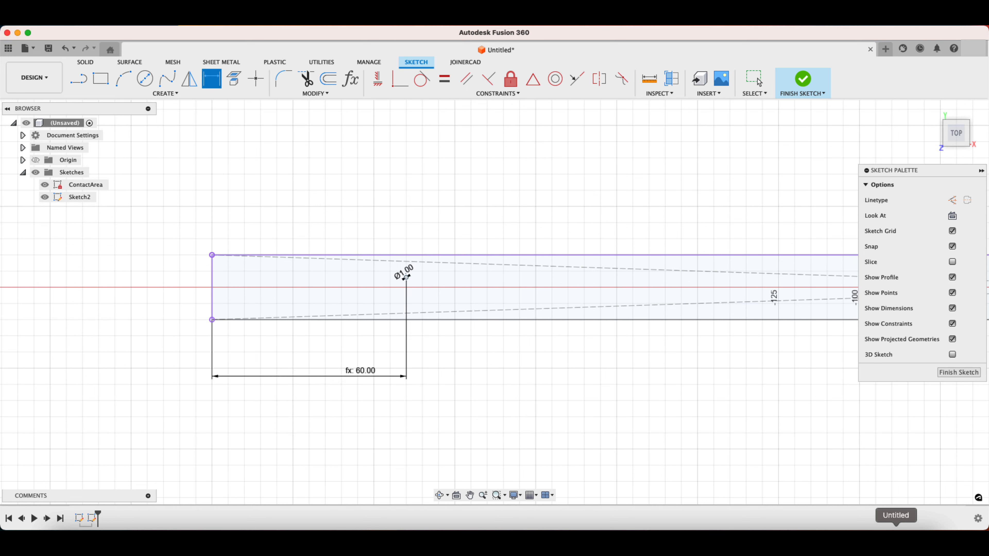
Dimension the vertical distance from the rectangle's upper edge to the left circle's centre with the parameter Coord_Y.
click(410, 257)
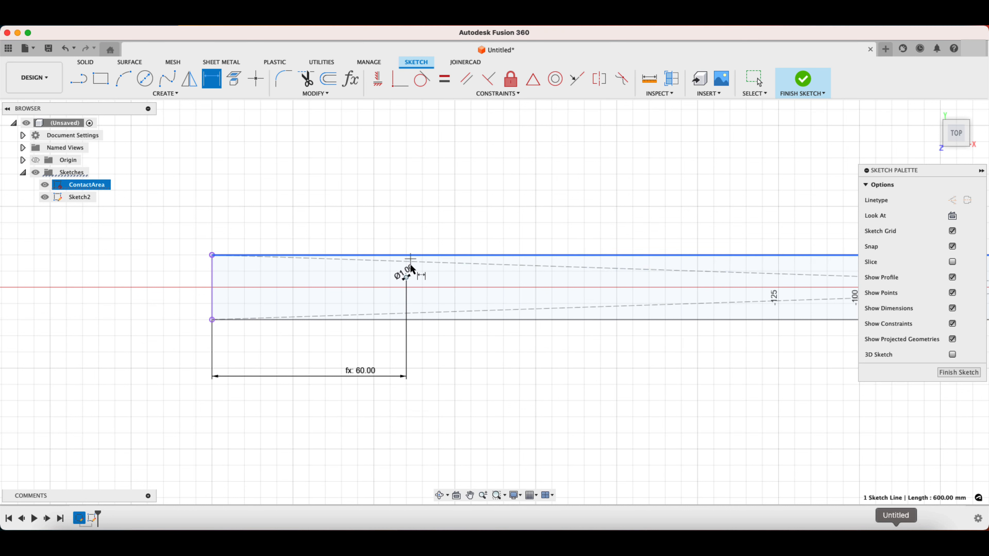
click(407, 277)
click(185, 270)
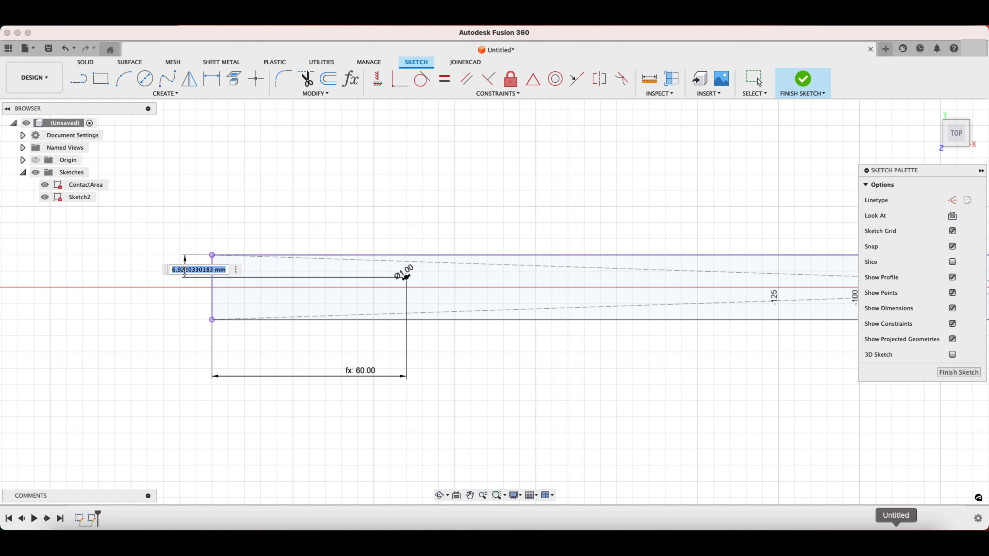
text(Coor)
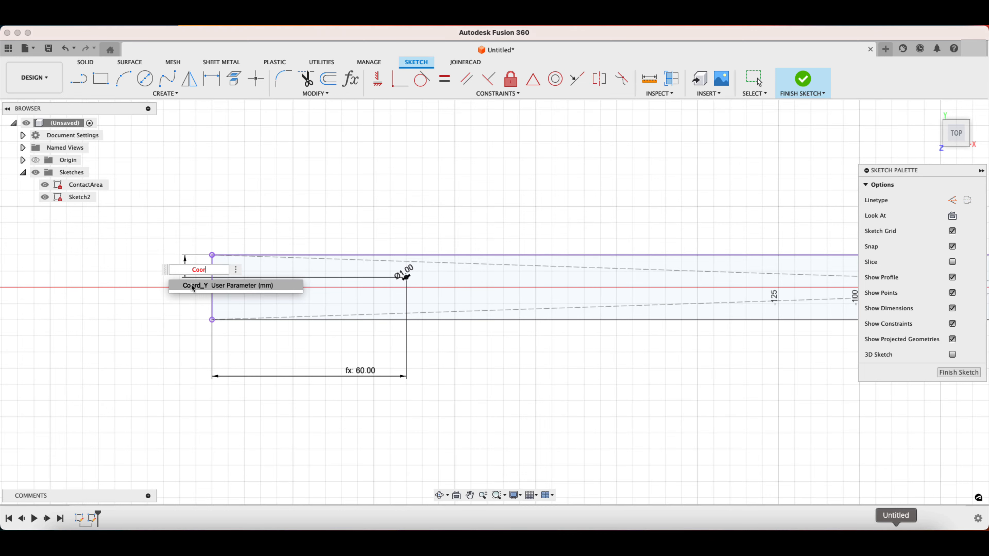
click(193, 286)
key(Return)
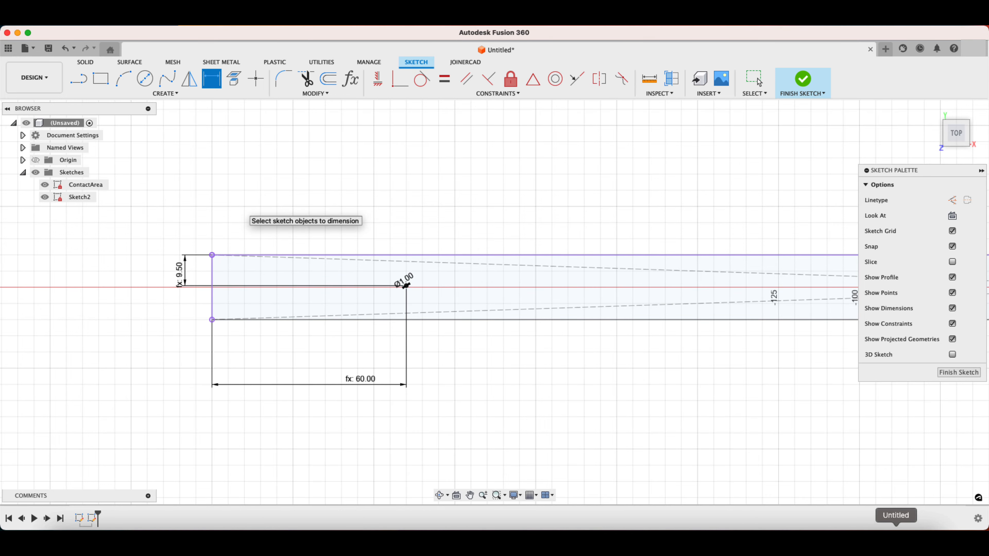
key(Escape)
Finish the sketch containing the two dimensioned 1 mm circles.
scroll(238, 201, down, 10)
scroll(396, 153, down, 1)
middle_drag(398, 161, 404, 212)
scroll(404, 212, down, 2)
scroll(404, 212, up, 5)
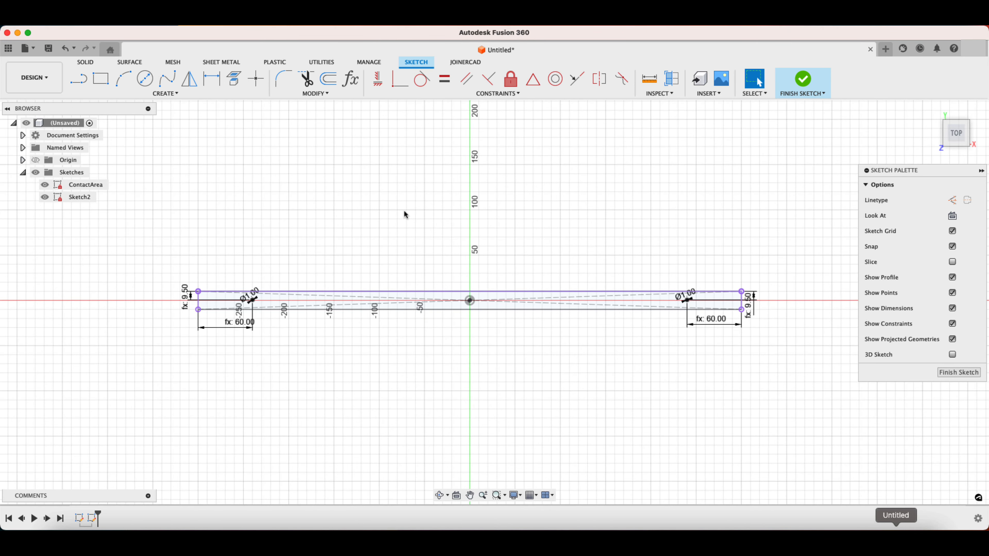
scroll(405, 214, up, 3)
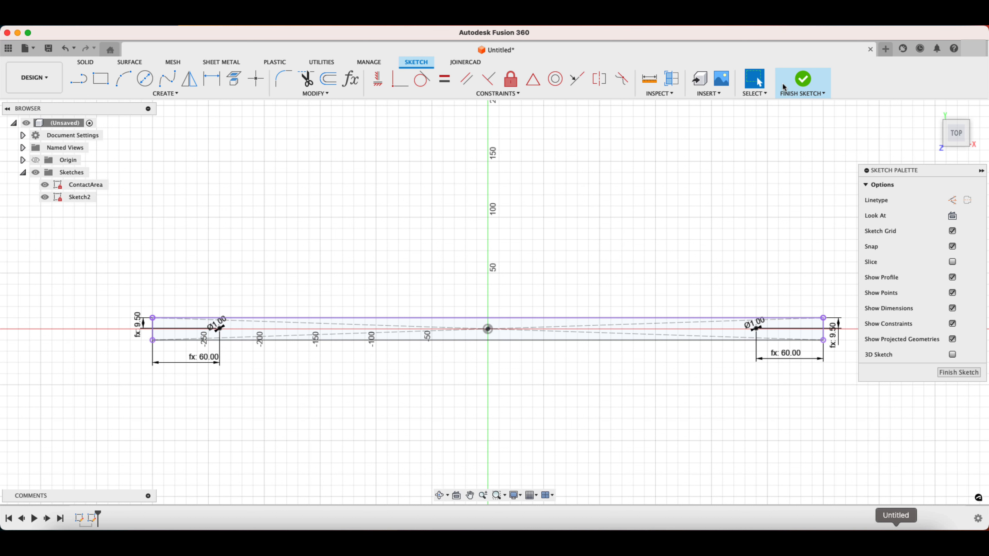
click(802, 80)
middle_drag(523, 238, 517, 237)
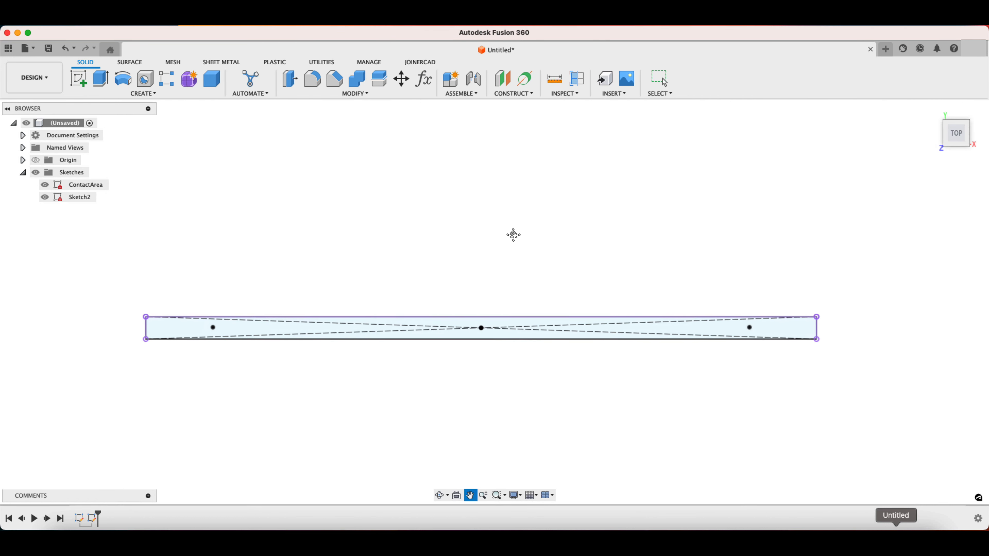
click(100, 79)
shift+middle_drag(569, 216, 558, 144)
scroll(764, 298, up, 10)
scroll(643, 314, up, 5)
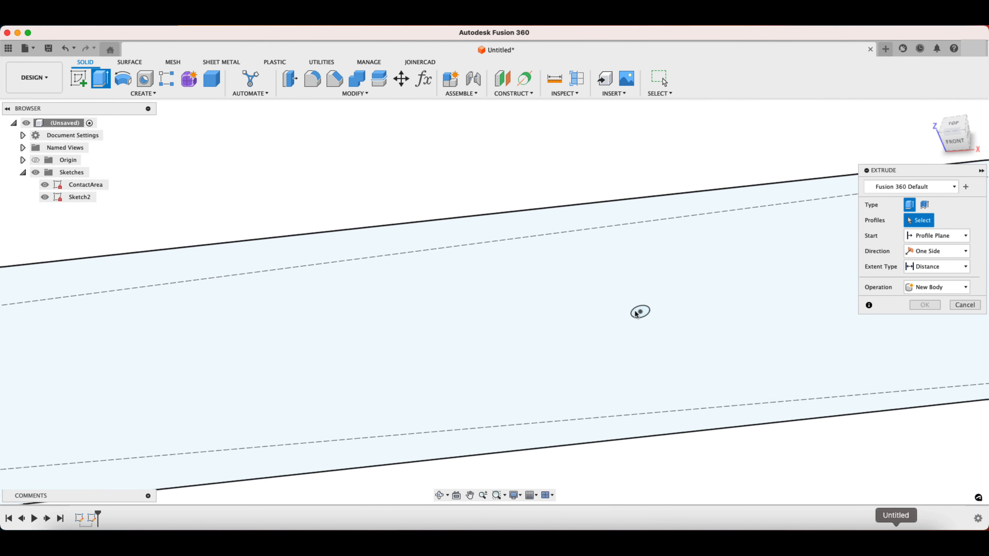
key(Escape)
Hide the ContactArea sketch and extrude the 1 mm circle near the rectangle's right end upward 10 mm as a new body.
click(646, 317)
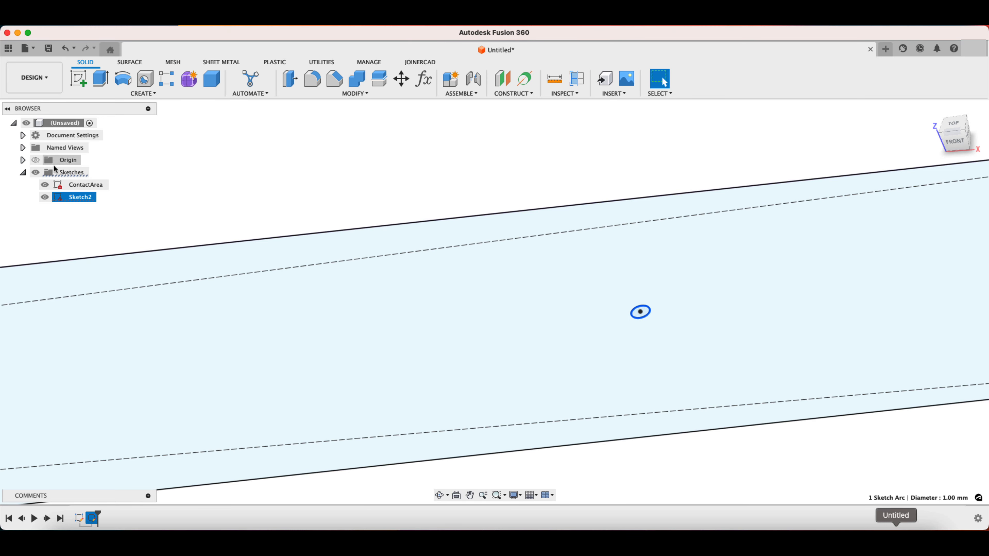
click(45, 184)
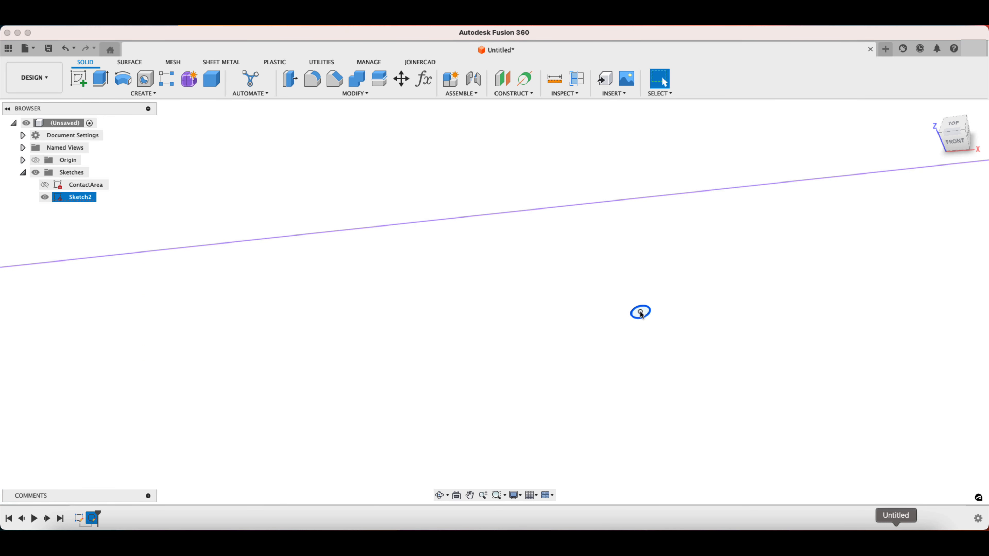
click(650, 314)
click(100, 80)
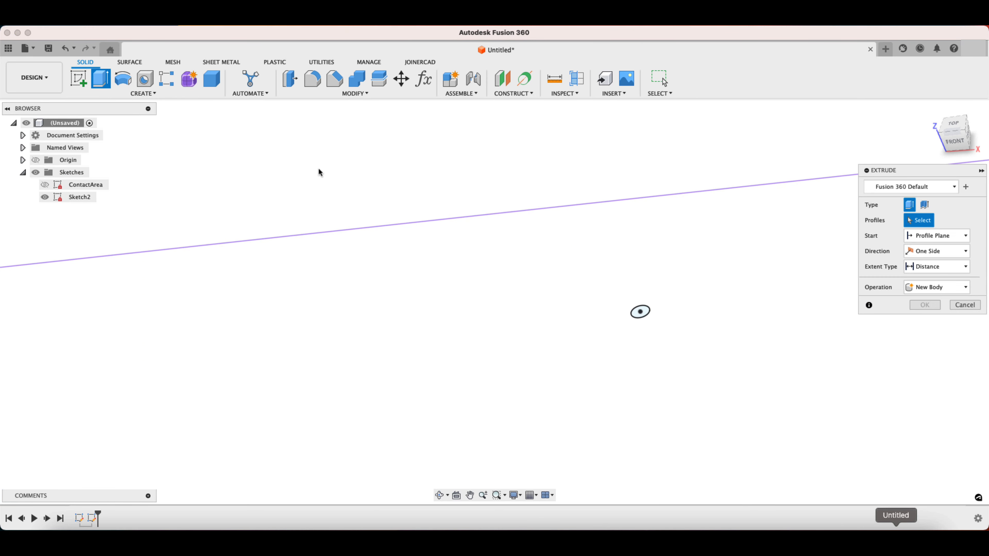
click(635, 313)
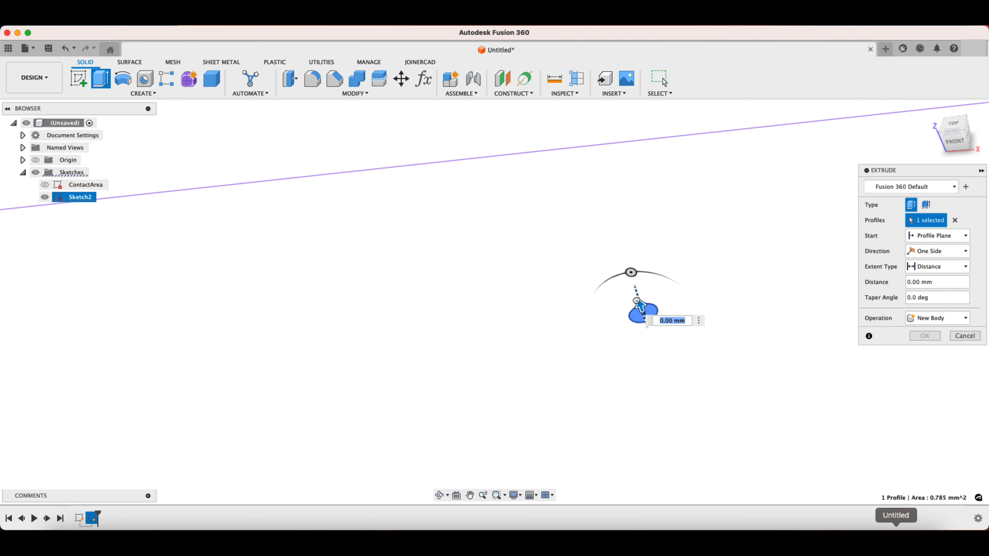
drag(638, 305, 593, 151)
text(10)
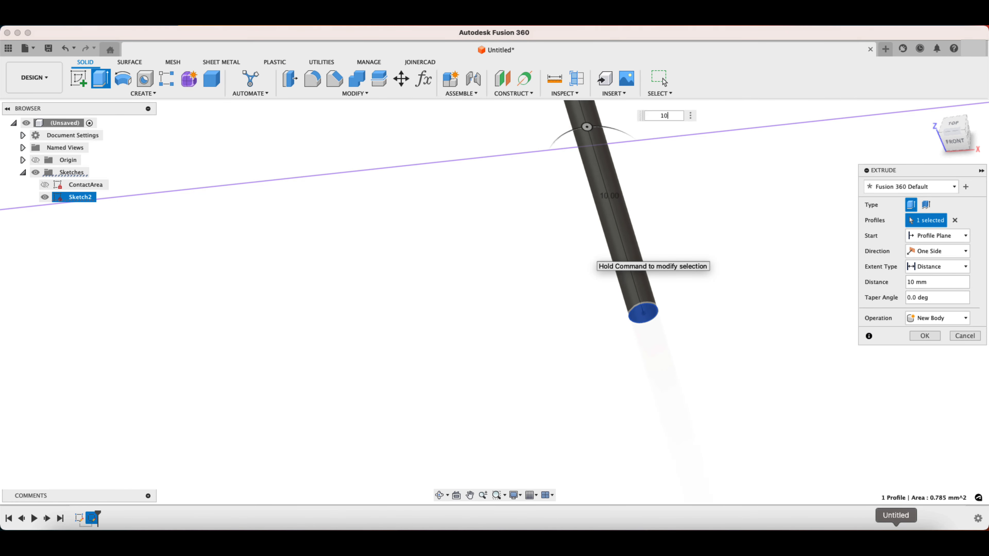
key(Return)
Make the ContactArea sketch visible again together with the extruded pin.
scroll(501, 265, down, 5)
shift+middle_drag(477, 230, 500, 228)
key(Escape)
click(45, 197)
scroll(466, 298, down, 3)
scroll(467, 297, down, 3)
middle_drag(433, 215, 645, 257)
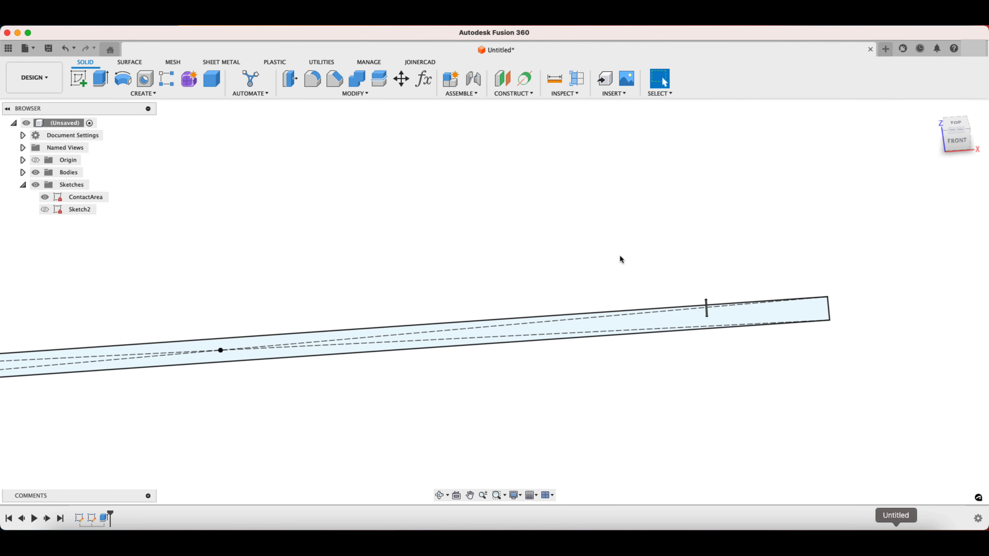
scroll(546, 252, down, 2)
mouse_move(549, 251)
shift+middle_down()
mouse_move(536, 225)
mouse_move(530, 250)
shift+middle_up()
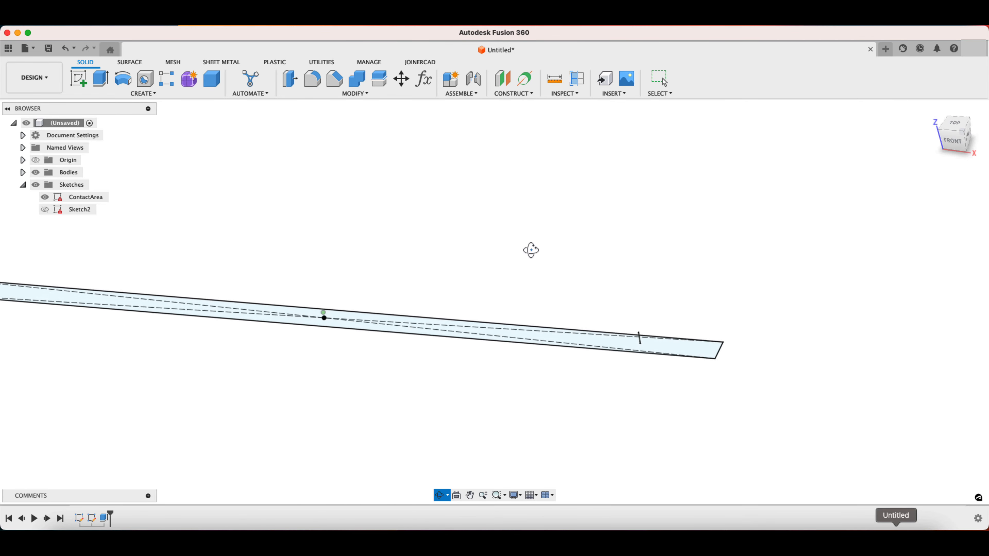
mouse_move(371, 214)
middle_down()
mouse_move(462, 222)
mouse_move(453, 186)
mouse_move(697, 298)
middle_up()
scroll(461, 220, down, 2)
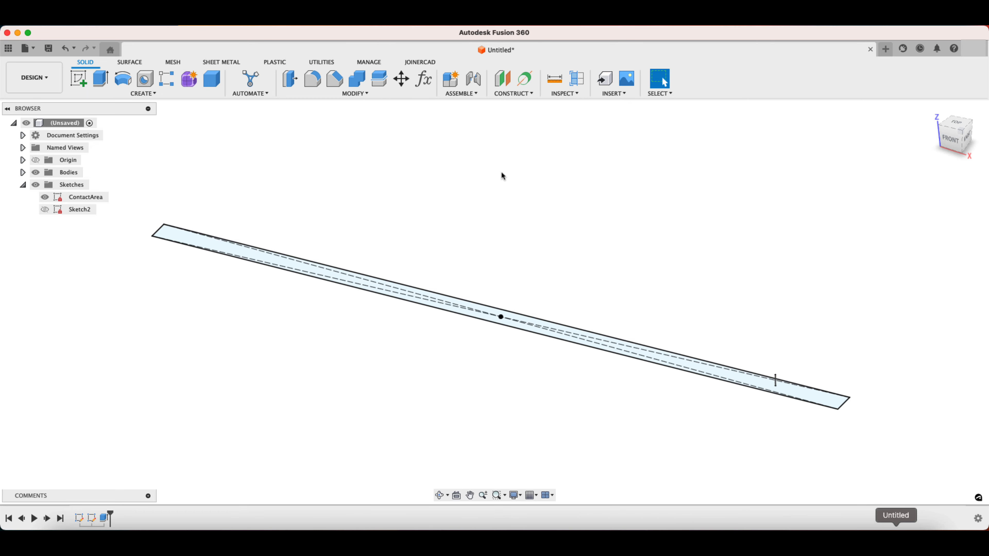
Add a user parameter PlacingLength in mm with the expression ContactAreaLength-UserOffset1-UserOffset2.
click(419, 81)
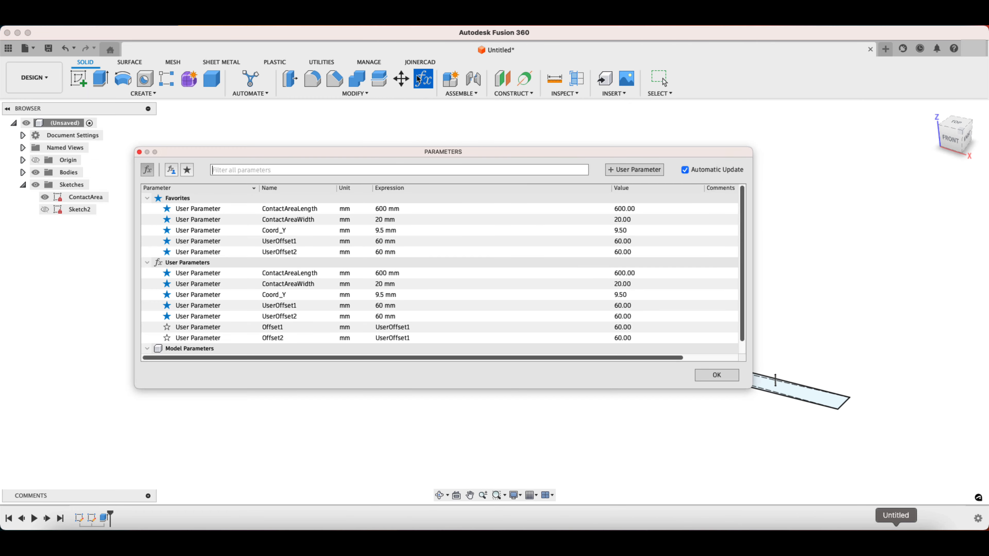
click(633, 171)
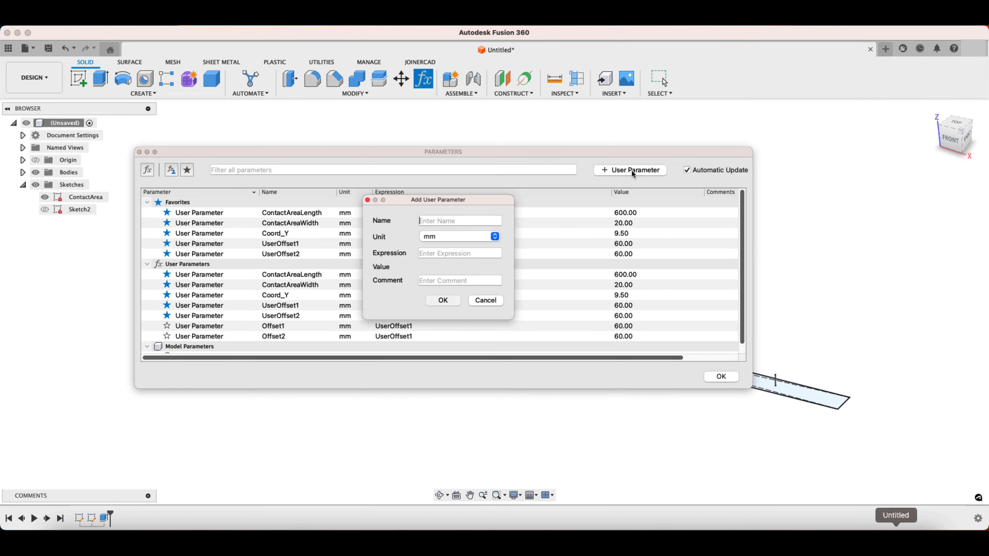
text(PlacingLength)
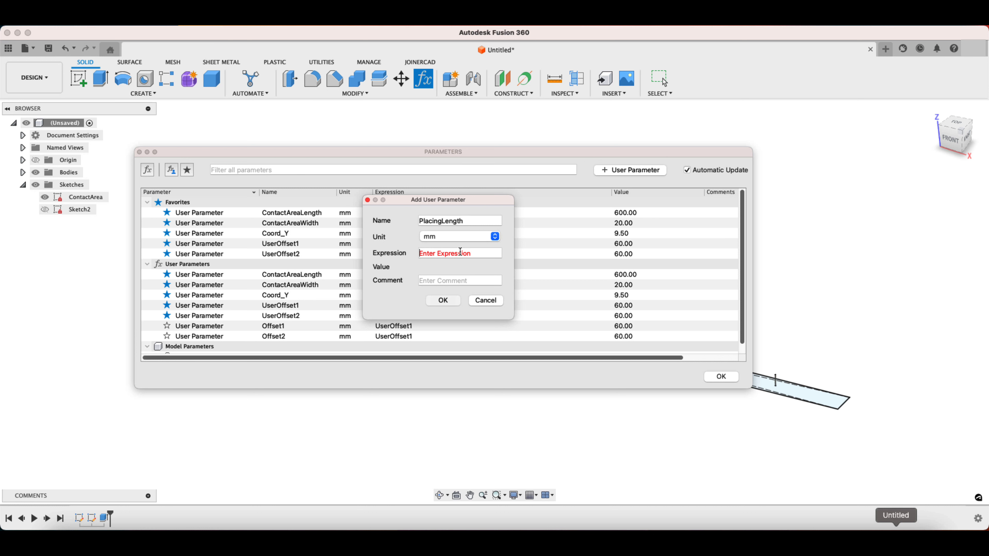
click(460, 253)
text(Co)
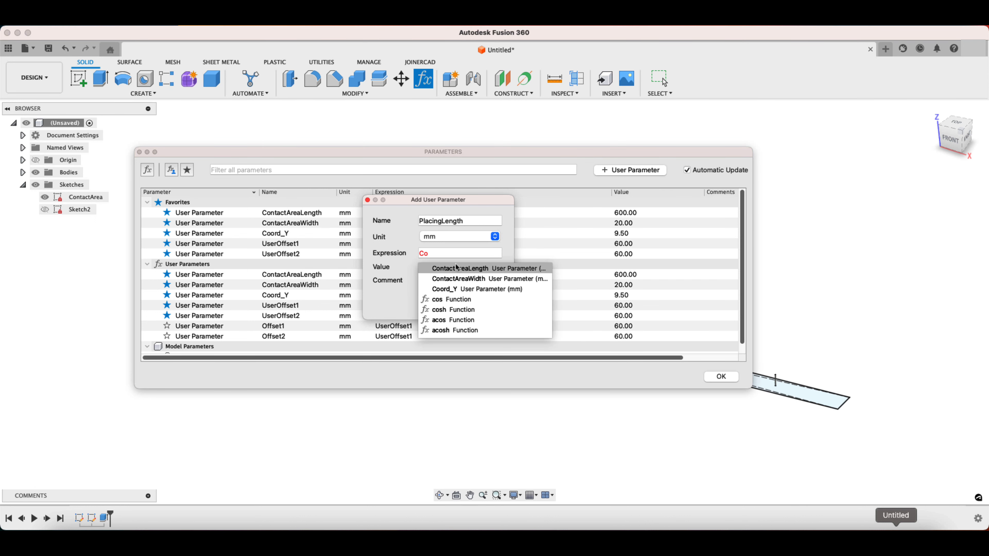
click(458, 268)
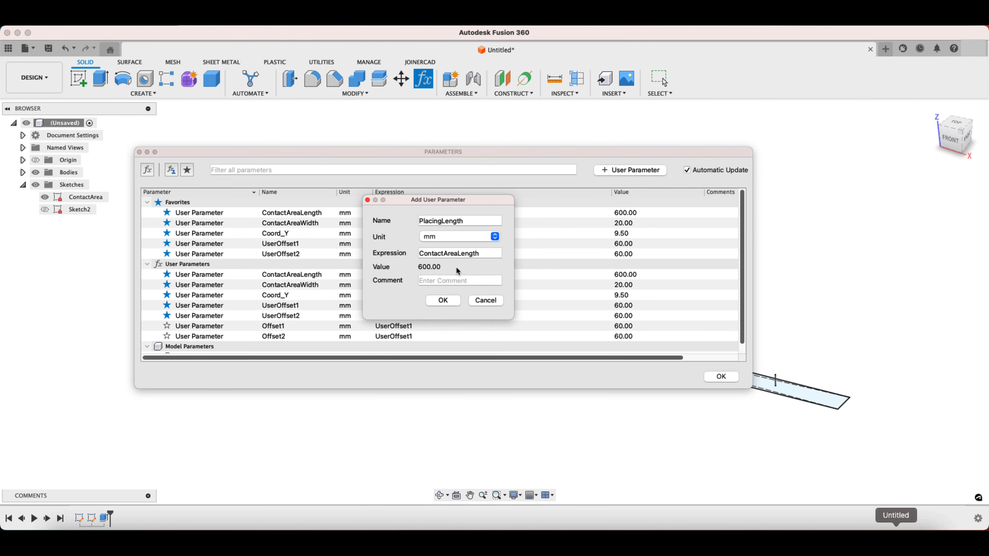
text(-u)
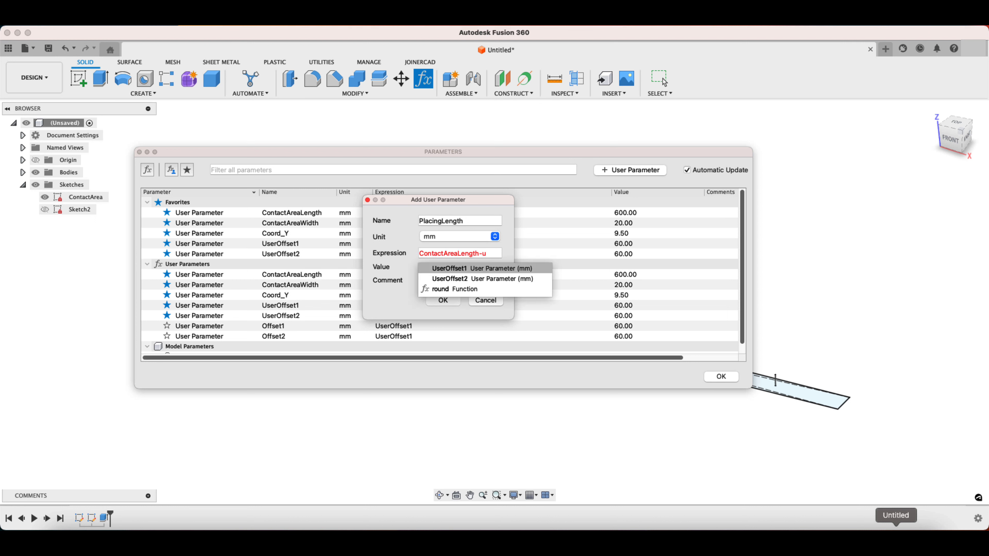
click(463, 268)
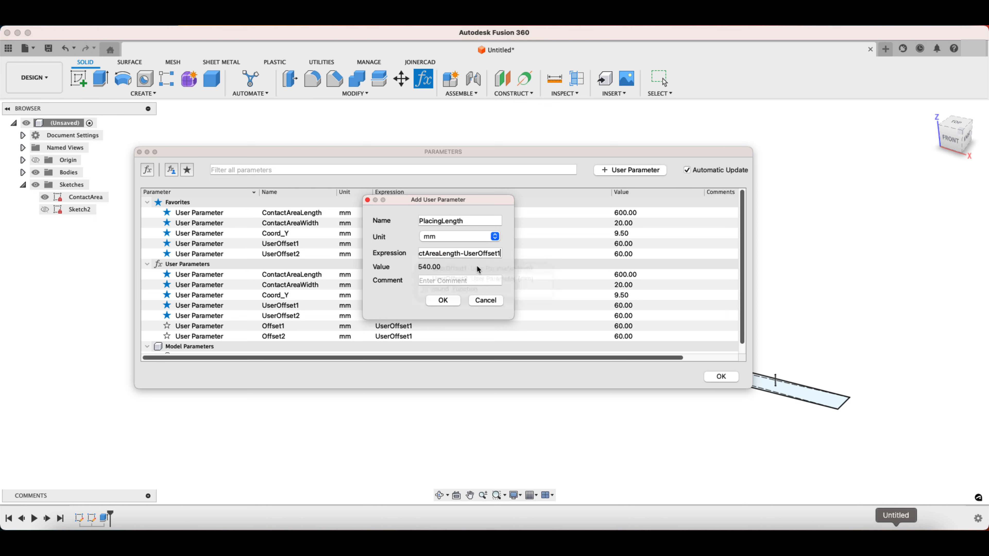
text(-)
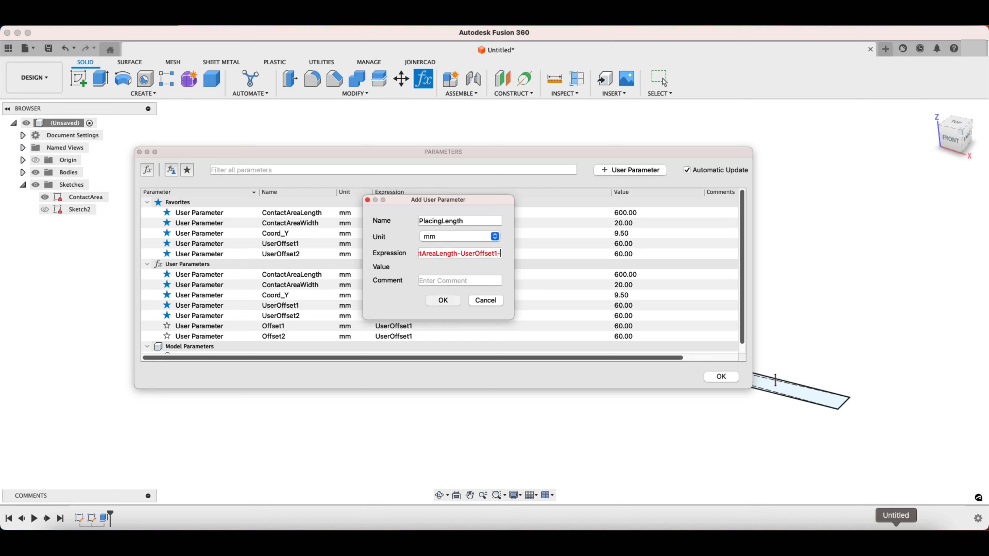
text(us)
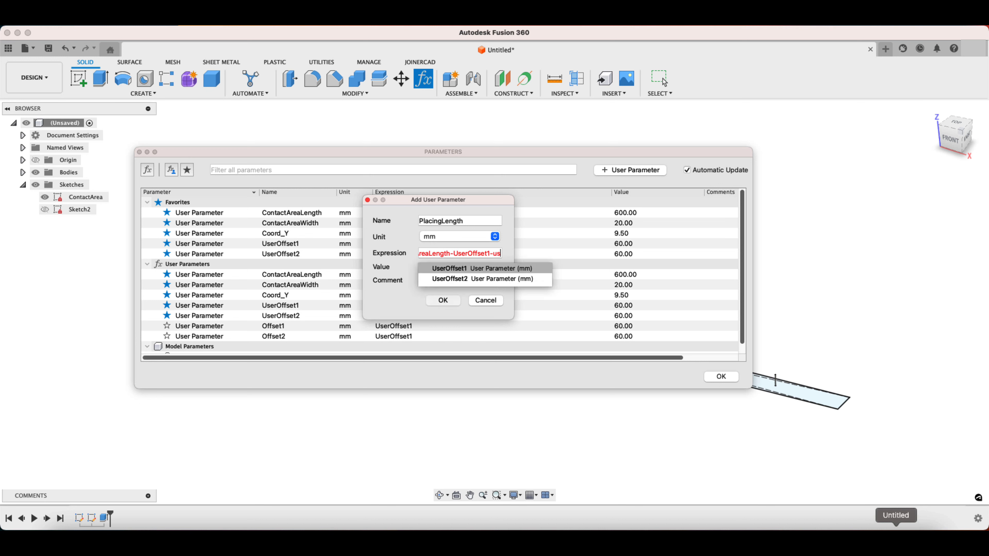
click(479, 279)
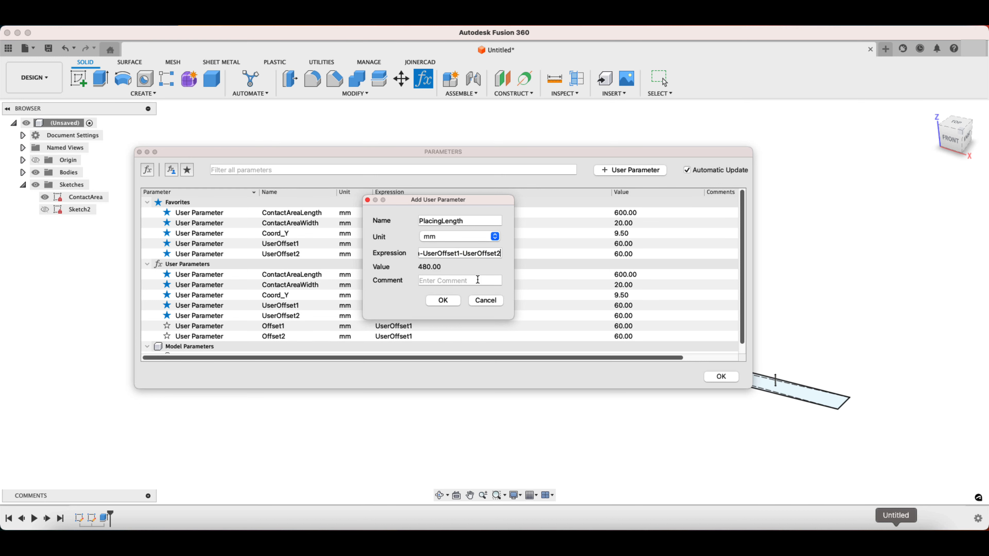
click(443, 301)
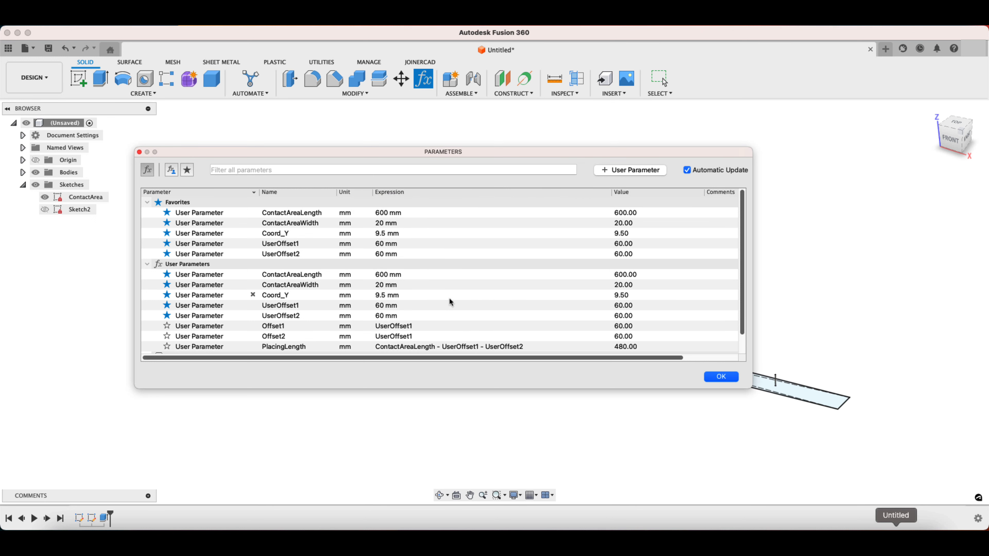
scroll(449, 302, down, 1)
click(453, 328)
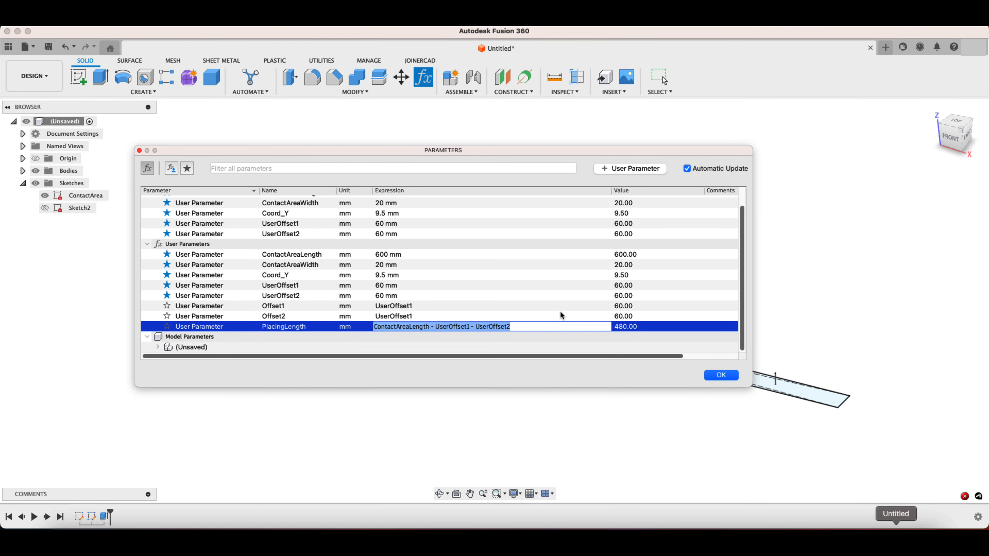
click(448, 305)
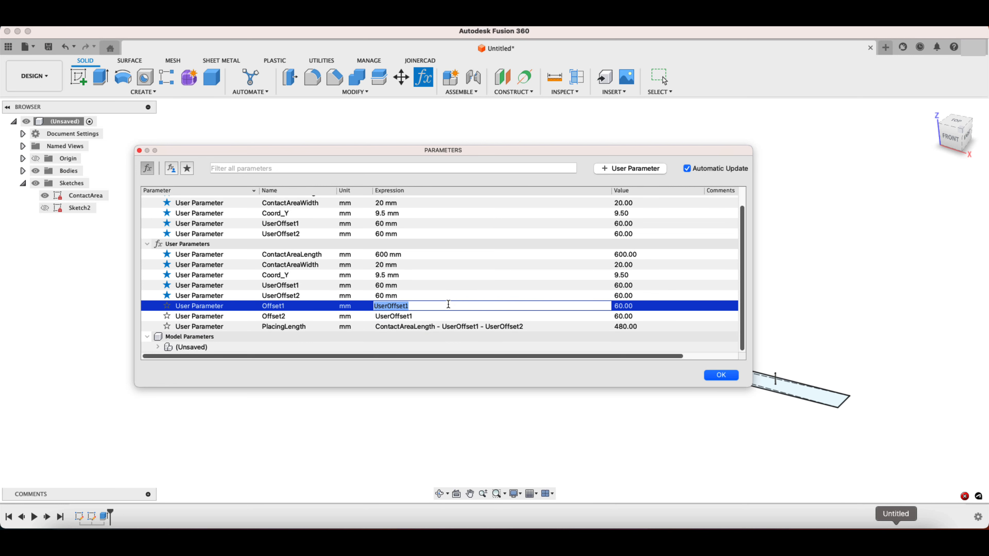
Add a user parameter MinDistance in mm with the value 32.
click(608, 173)
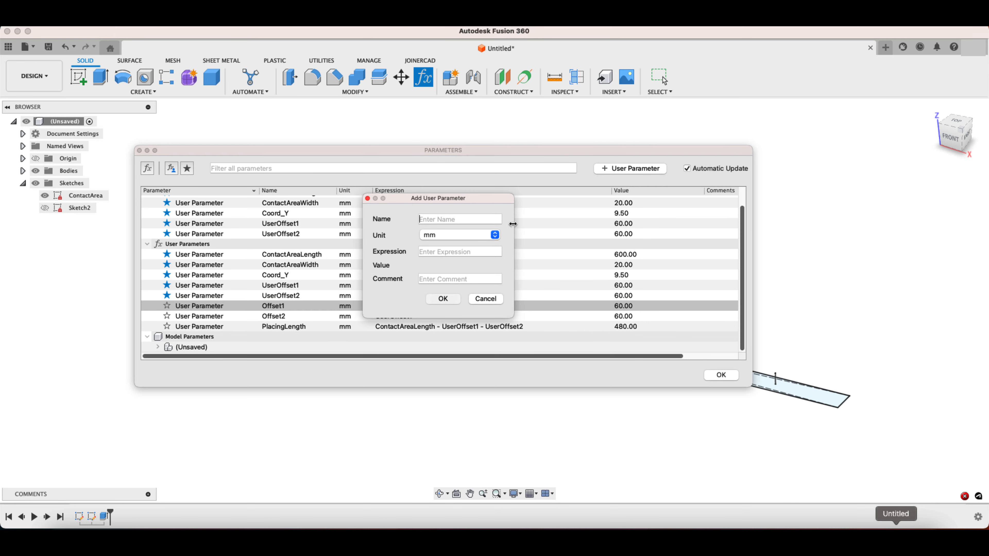
text(MinDistance)
click(501, 250)
text(32)
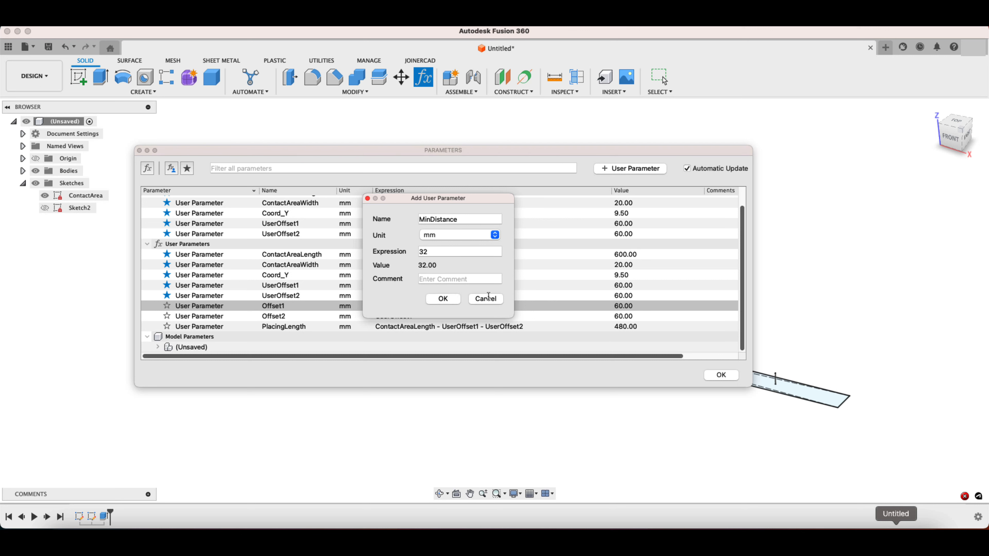
click(443, 298)
scroll(480, 288, down, 1)
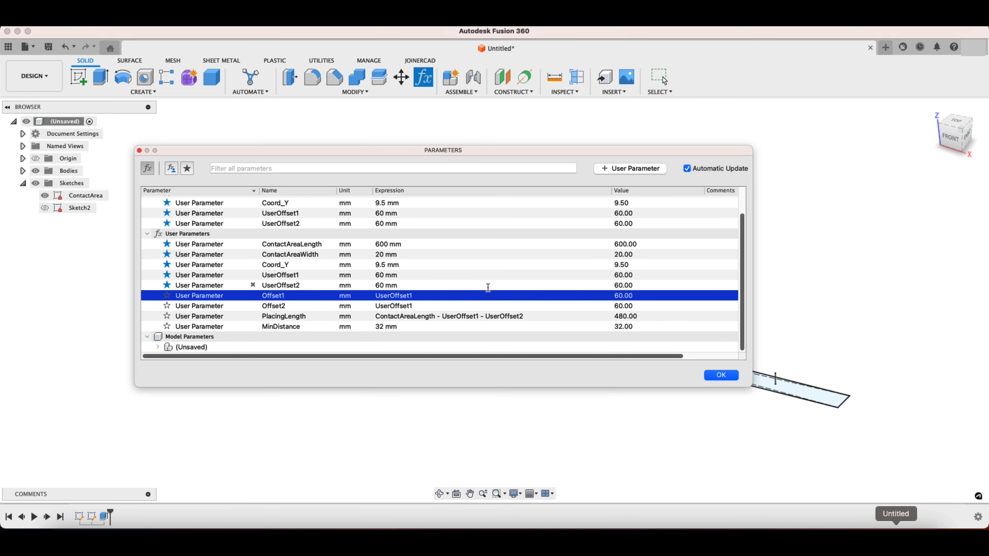
Add a user parameter MaxDistance of 300 mm and mark both MinDistance and MaxDistance as favorites.
click(646, 169)
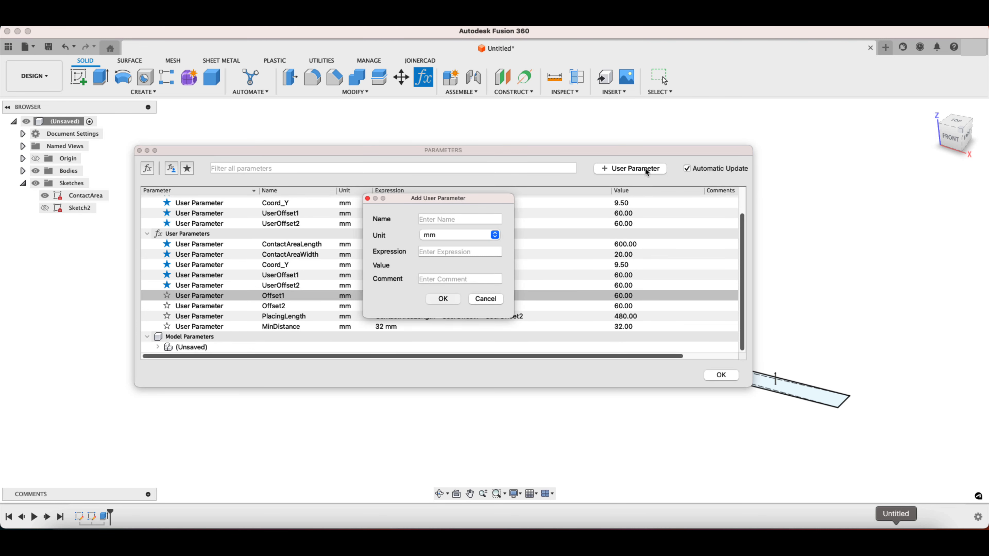
text(MaxDistance)
click(469, 250)
text(300)
click(443, 299)
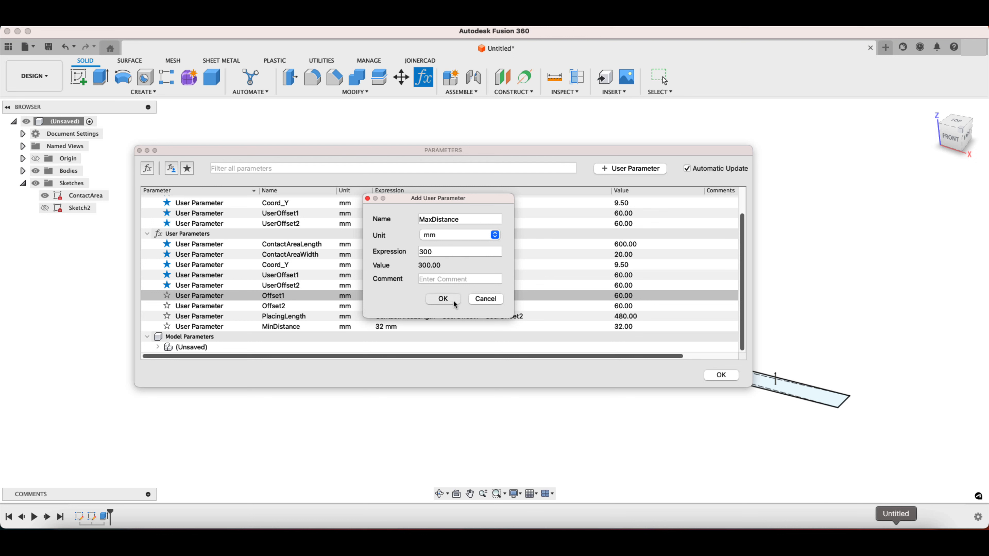
click(167, 316)
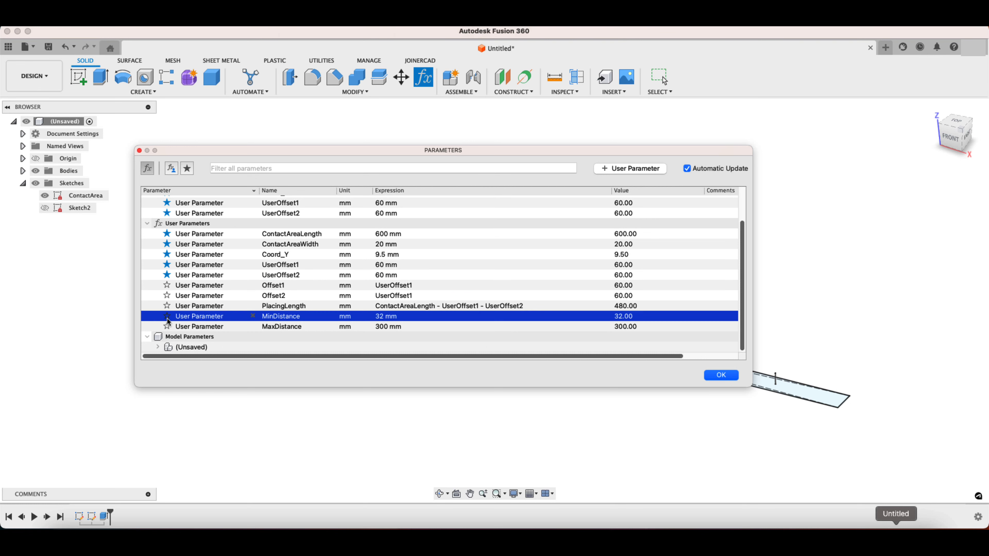
click(167, 327)
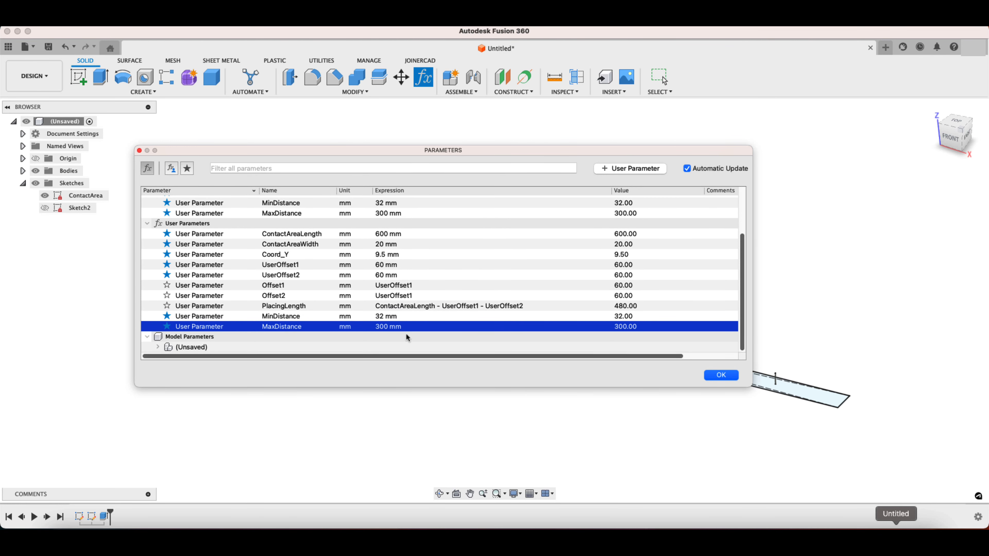
Set the Offset1 parameter's expression to if(PlacingLength>=MinDistance;UserOffset1;ContactAreaLength/2).
double_click(411, 285)
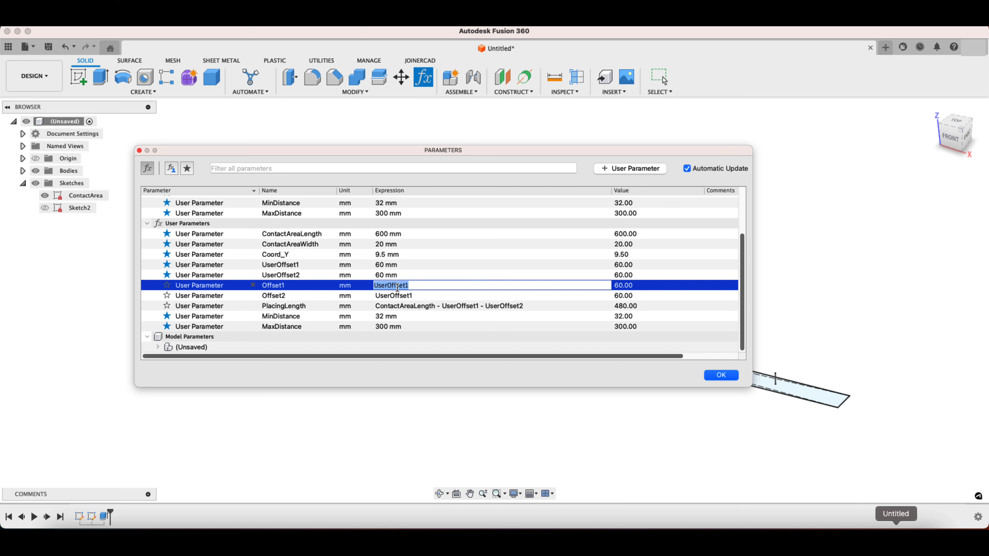
text(if)
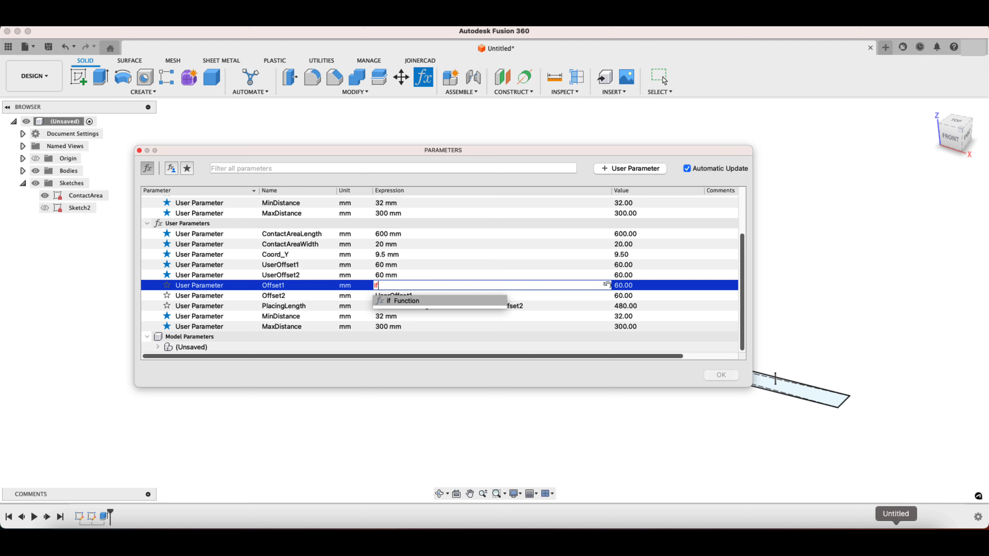
text((Pla)
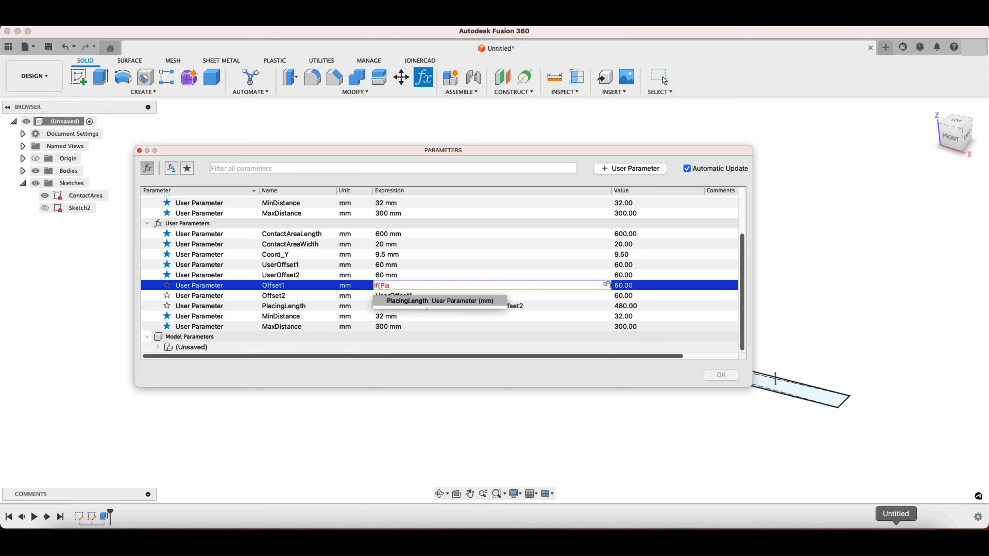
click(398, 301)
text(>)
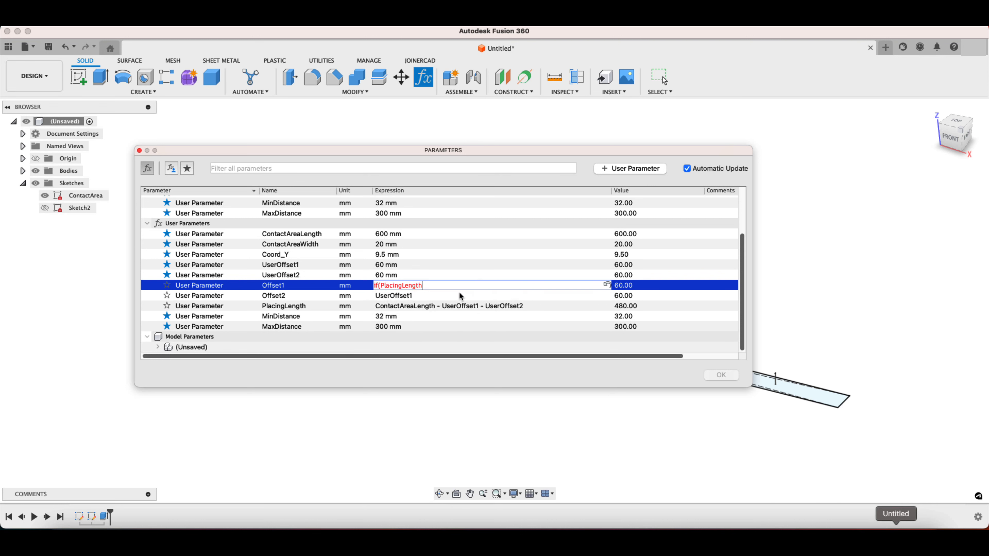
text(=)
text(Mi)
text(n)
click(457, 301)
text(;Us)
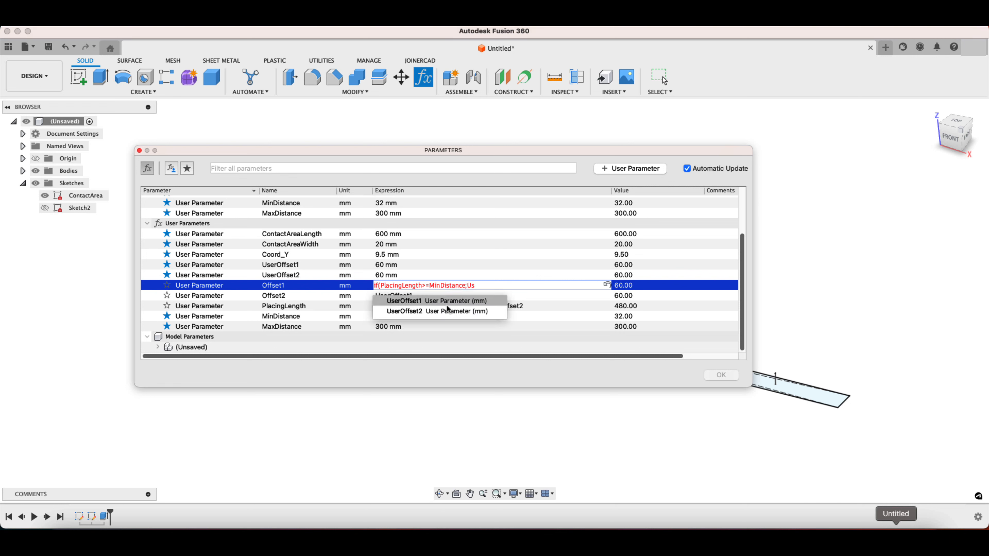
click(448, 305)
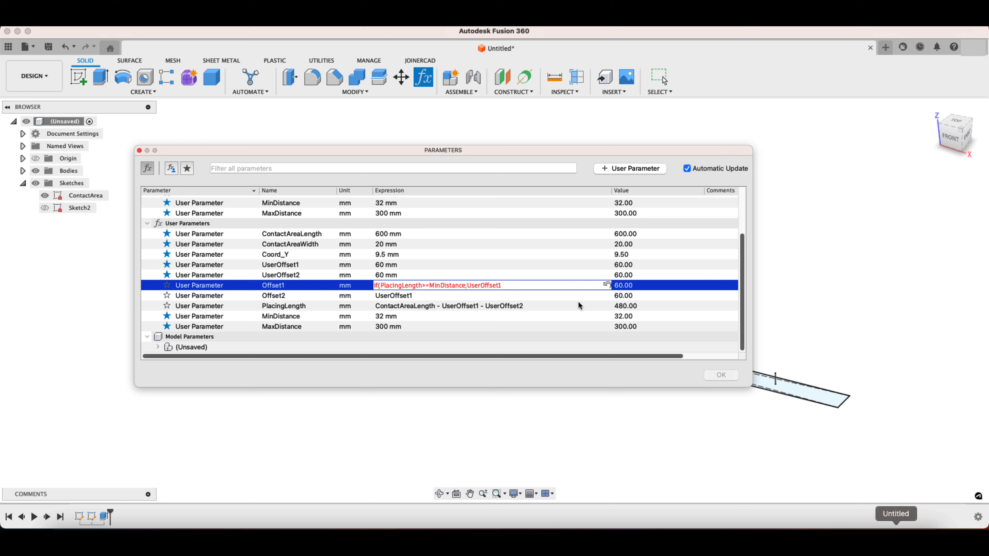
text(;Co)
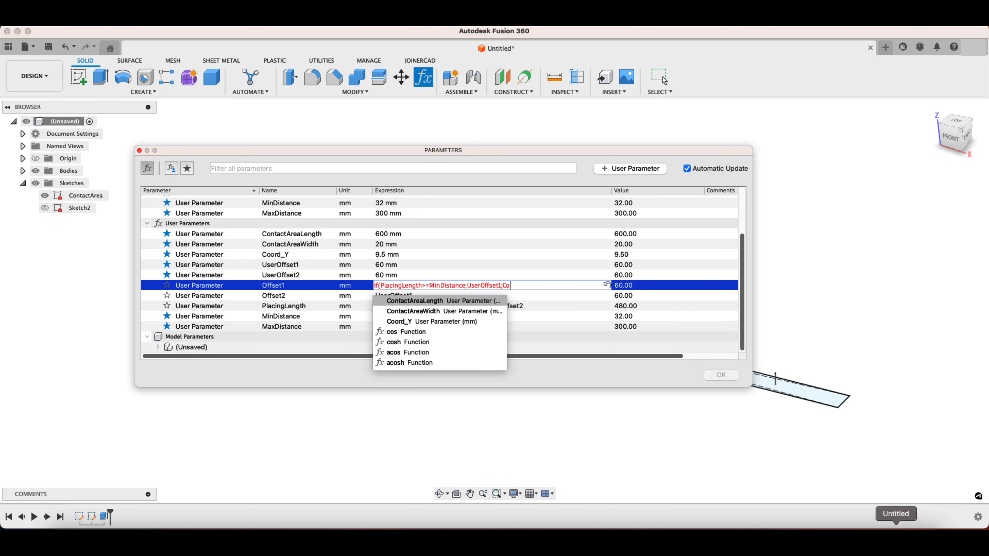
click(461, 303)
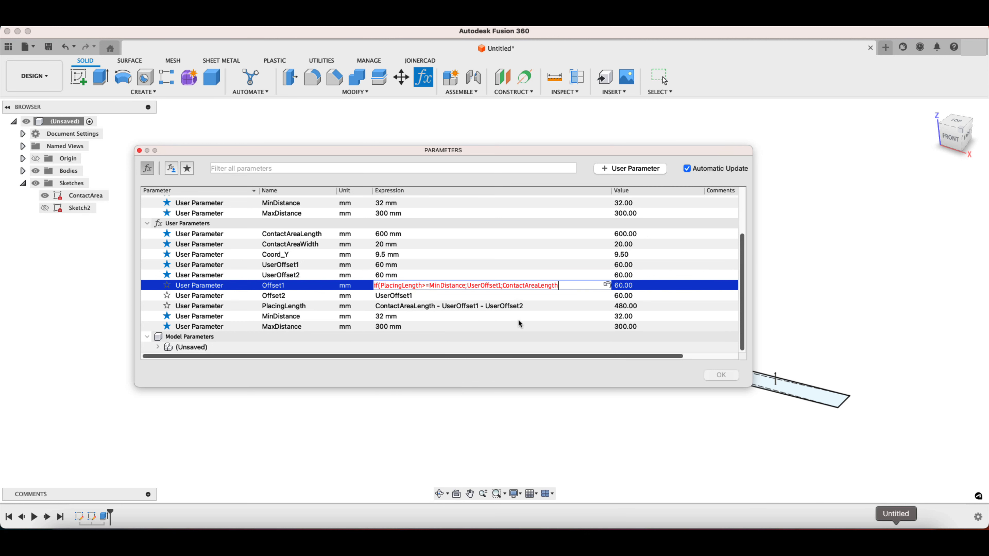
text(/2))
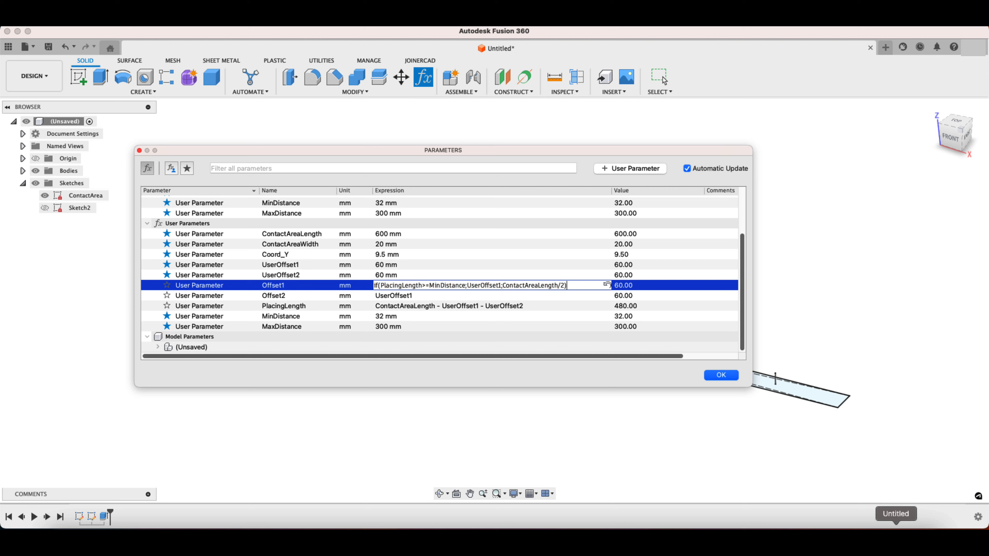
key(Return)
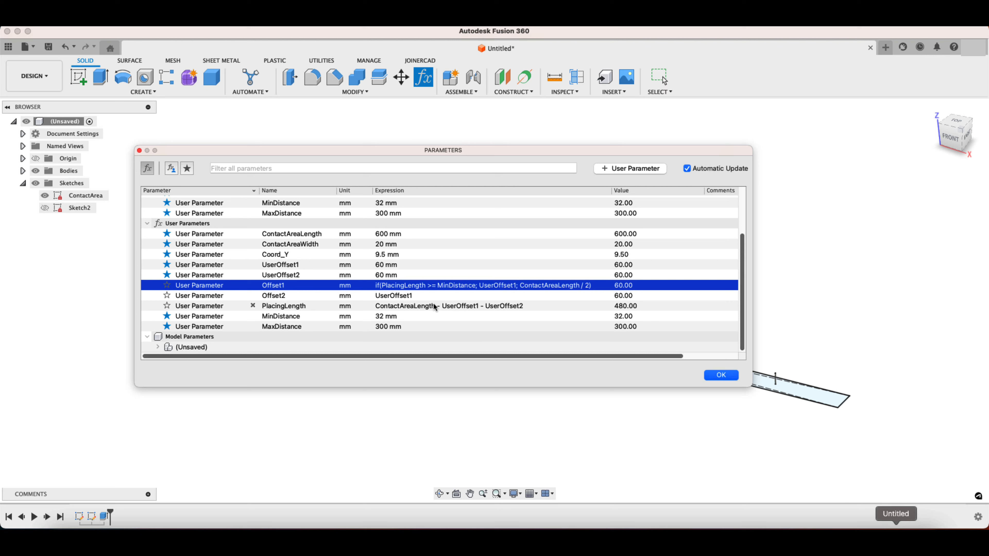
Set the Offset2 parameter's expression to if(PlacingLength>=MinDistance;UserOffset2;Offset1).
double_click(379, 297)
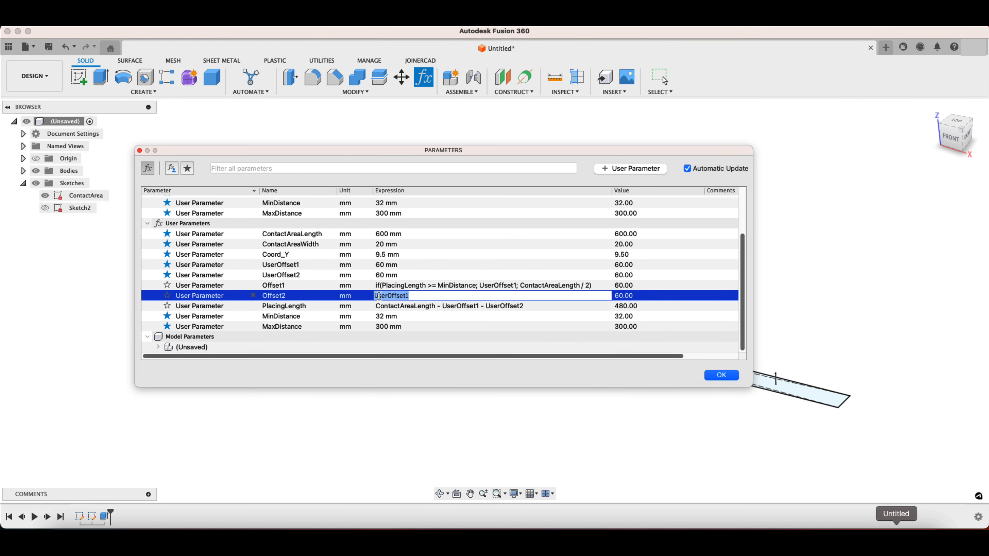
text(if)
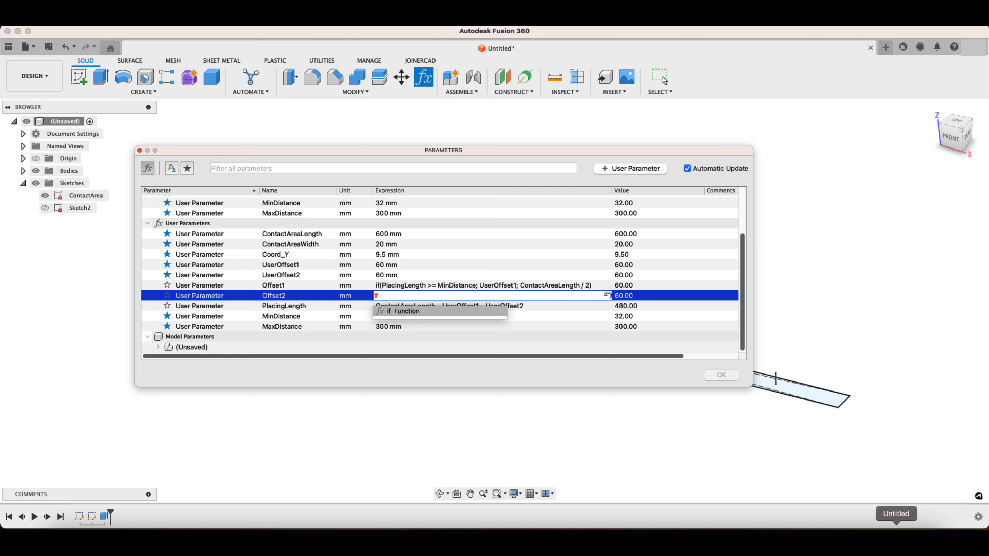
text((Placin)
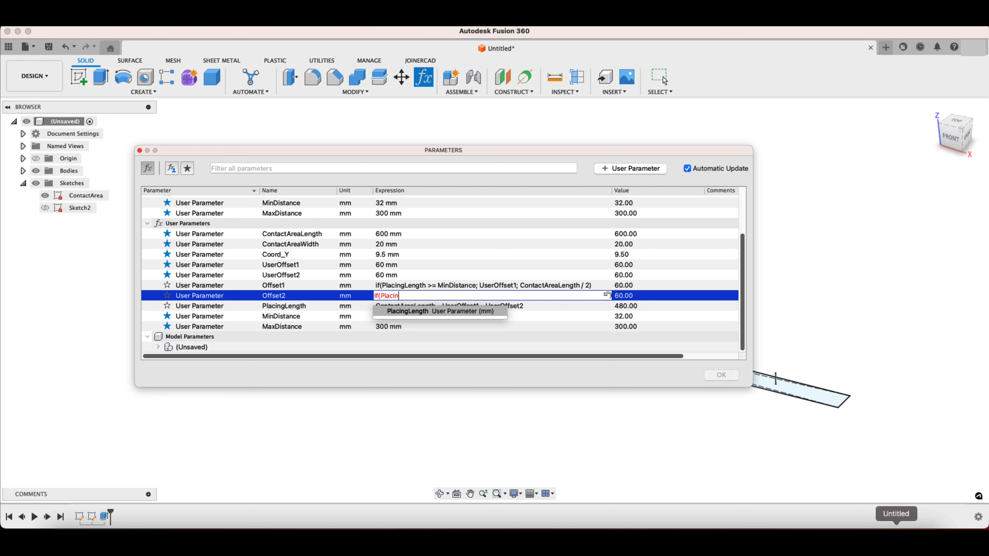
click(428, 313)
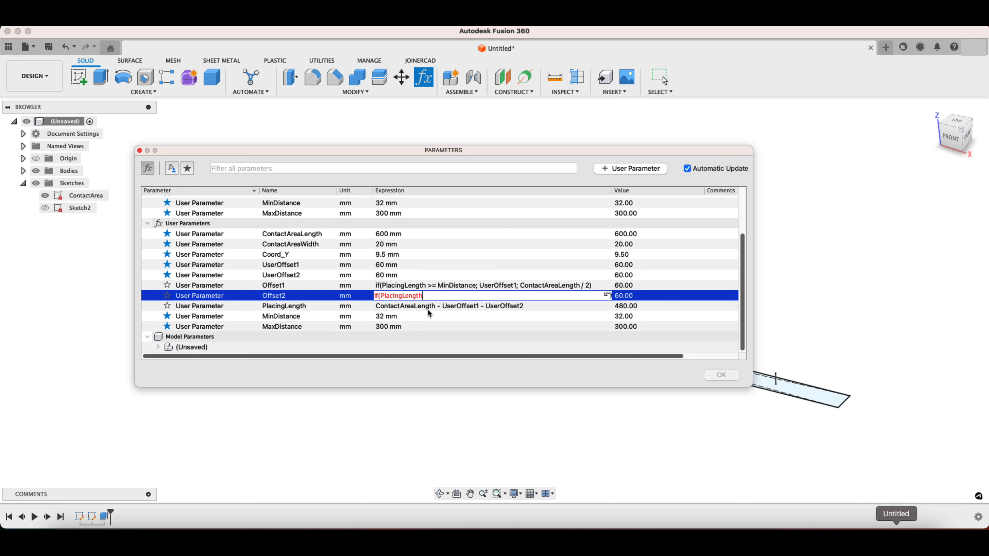
text(>=M)
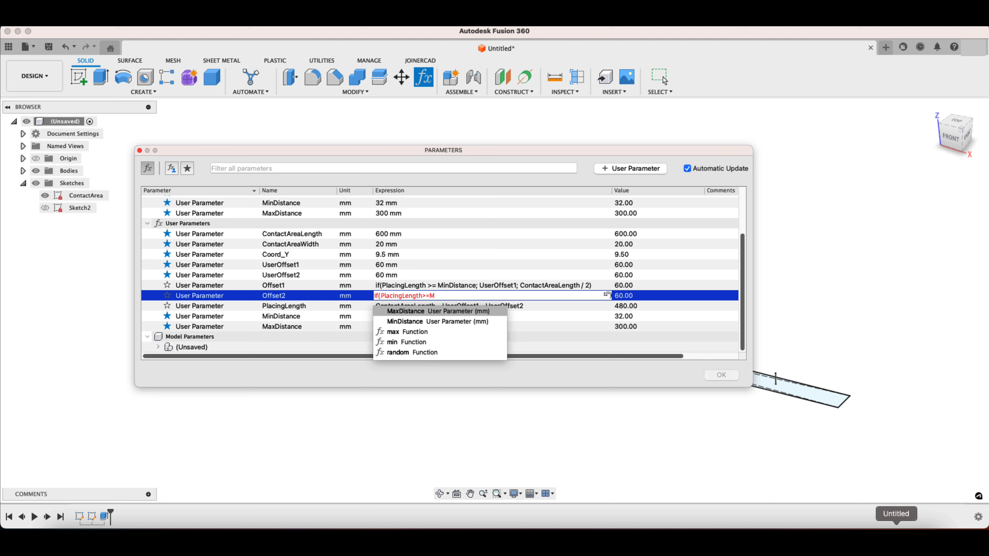
click(431, 322)
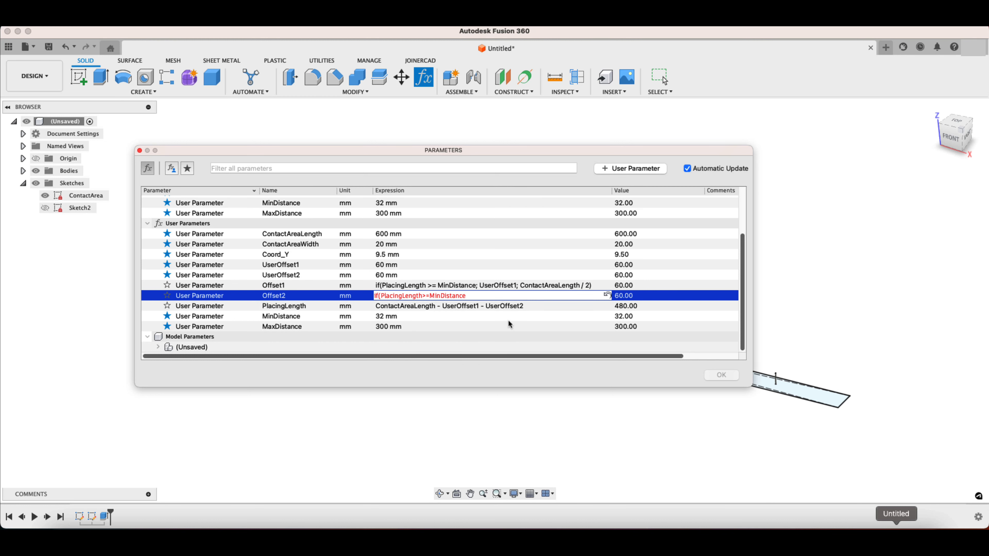
text(;User)
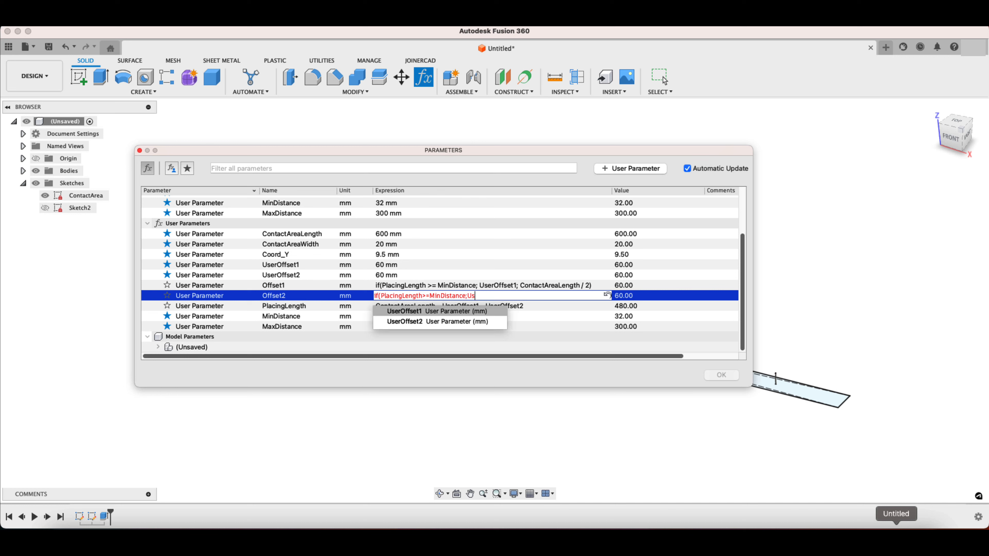
click(487, 323)
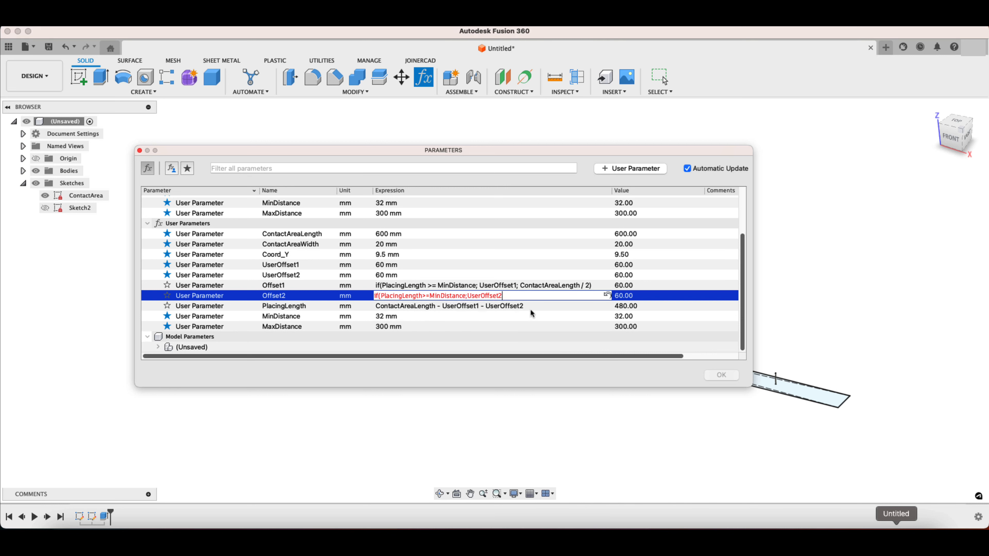
text(;O)
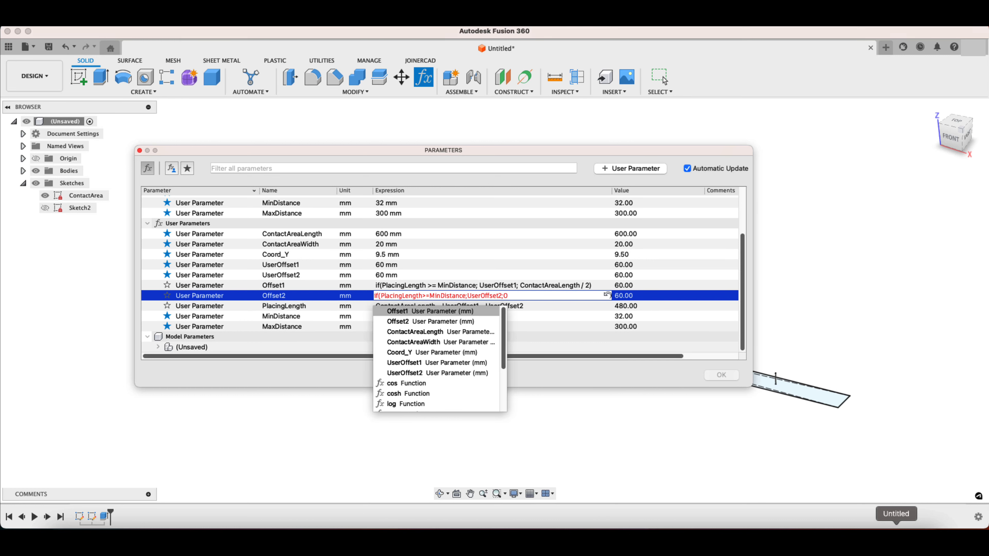
click(403, 314)
text())
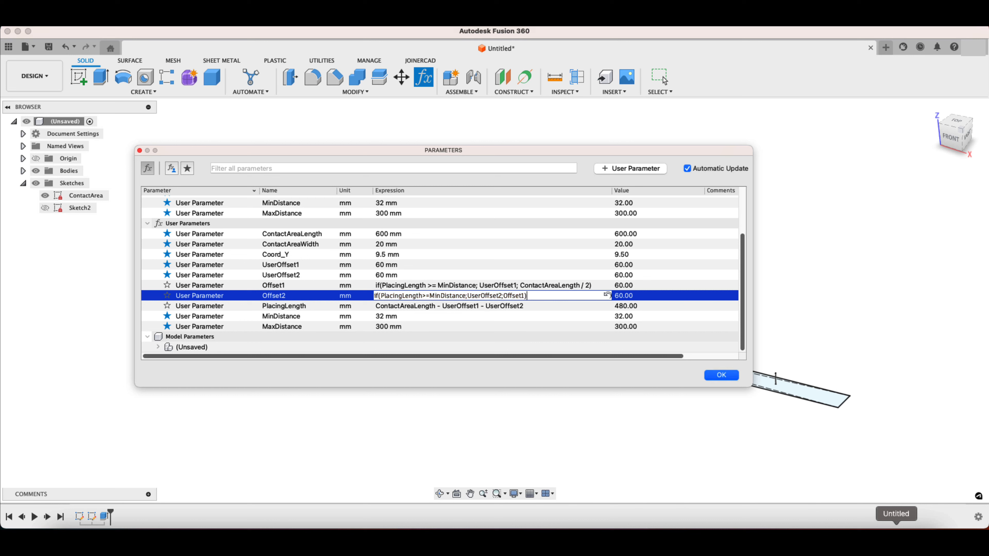
key(Return)
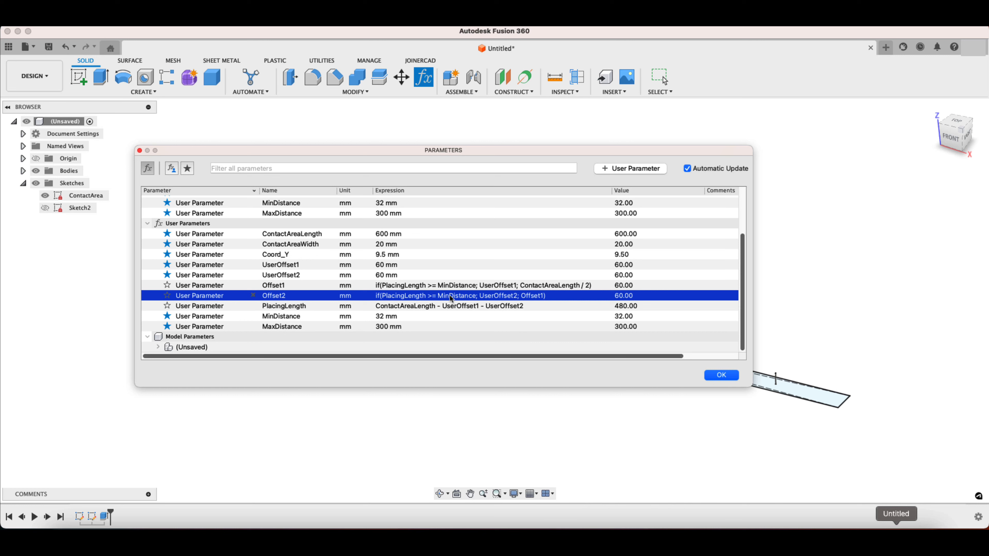
Add a unitless user parameter NumberOfIntervals with the expression ceil(PlacingLength/MaxDistance).
click(631, 169)
text(Nmber)
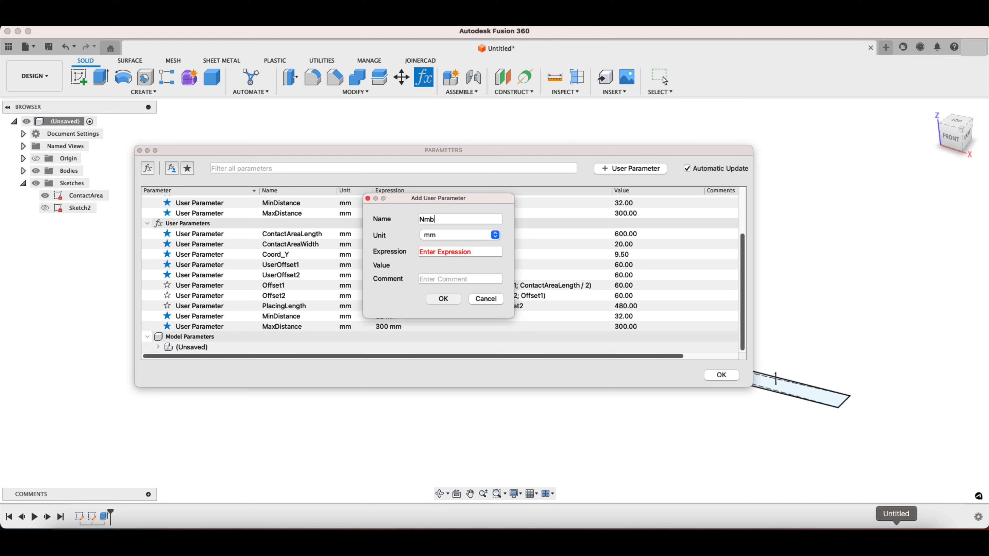
key(BackSpace)
key(BackSpace)
key(BackSpace)
key(BackSpace)
text(umberOfIntervals)
click(444, 235)
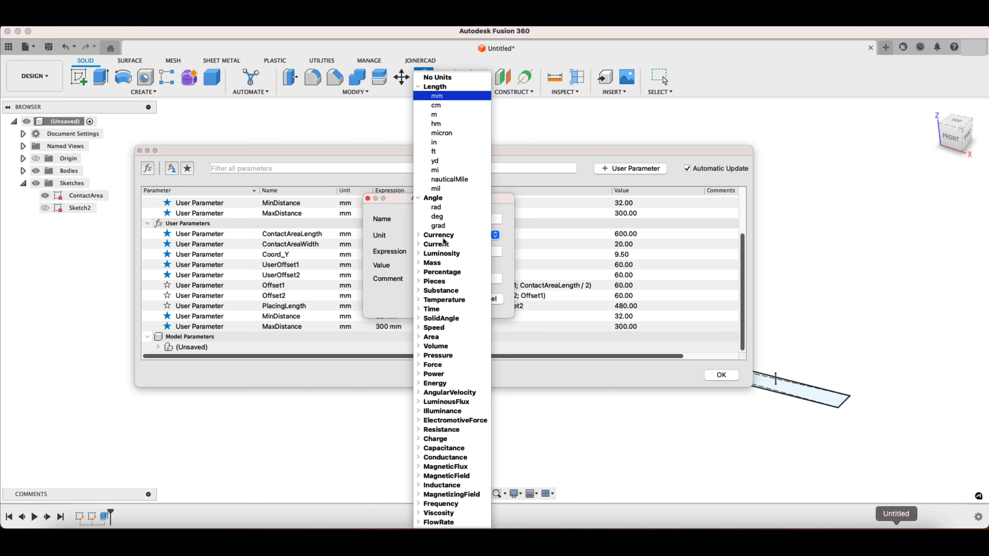
click(437, 77)
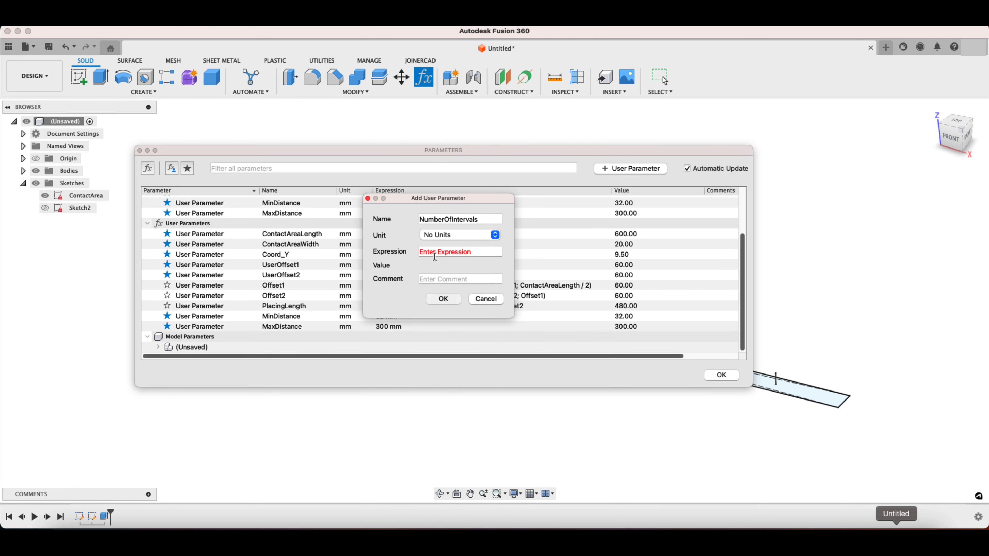
text(c)
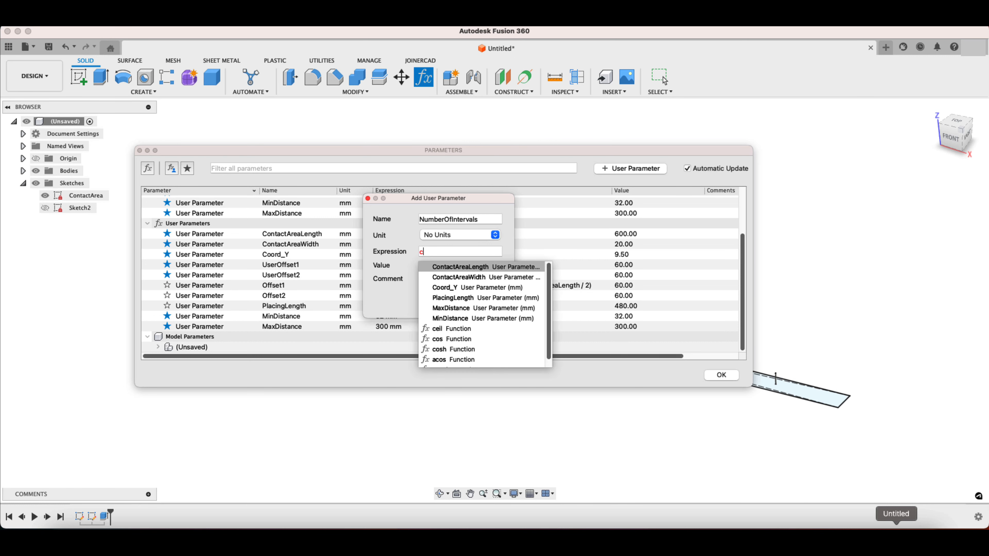
text(eil(Pla)
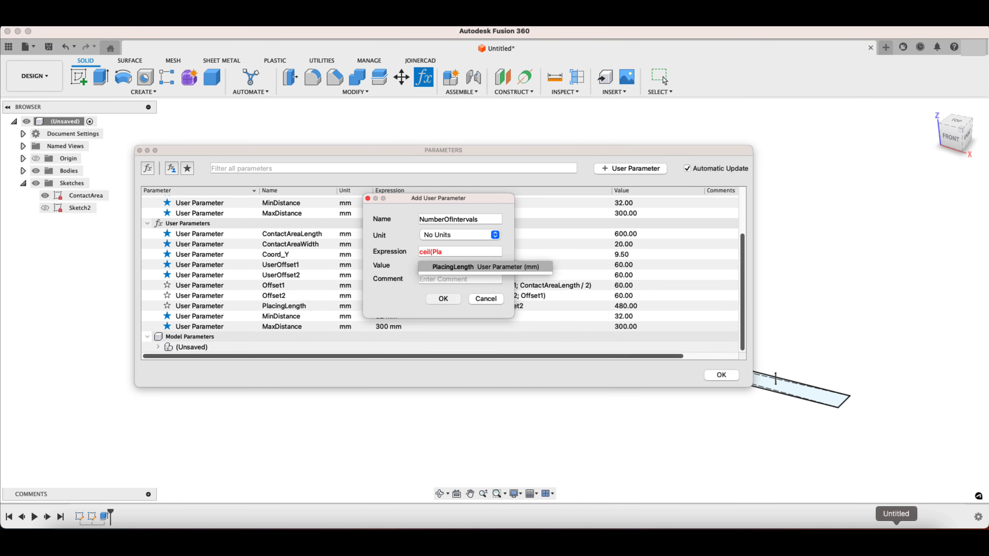
click(444, 269)
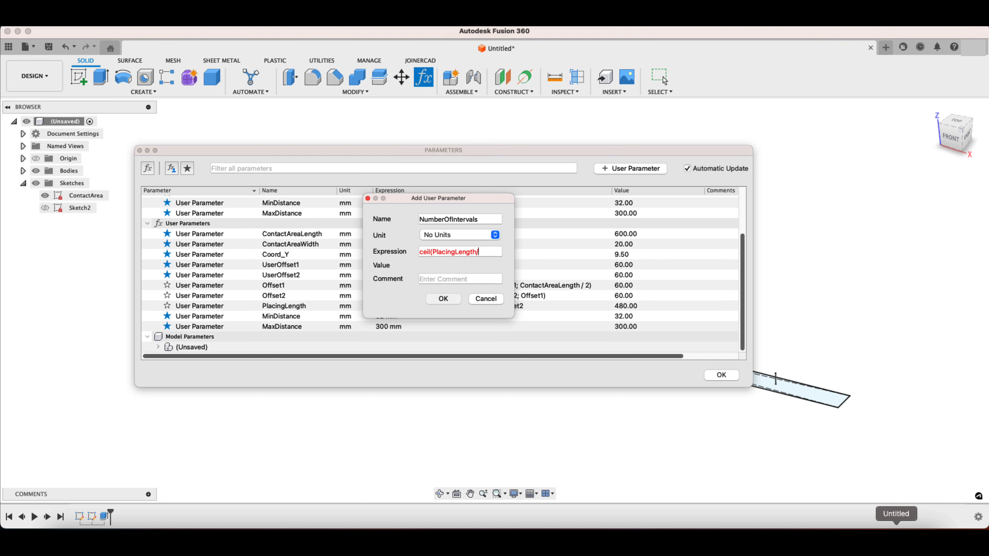
text(/Ma)
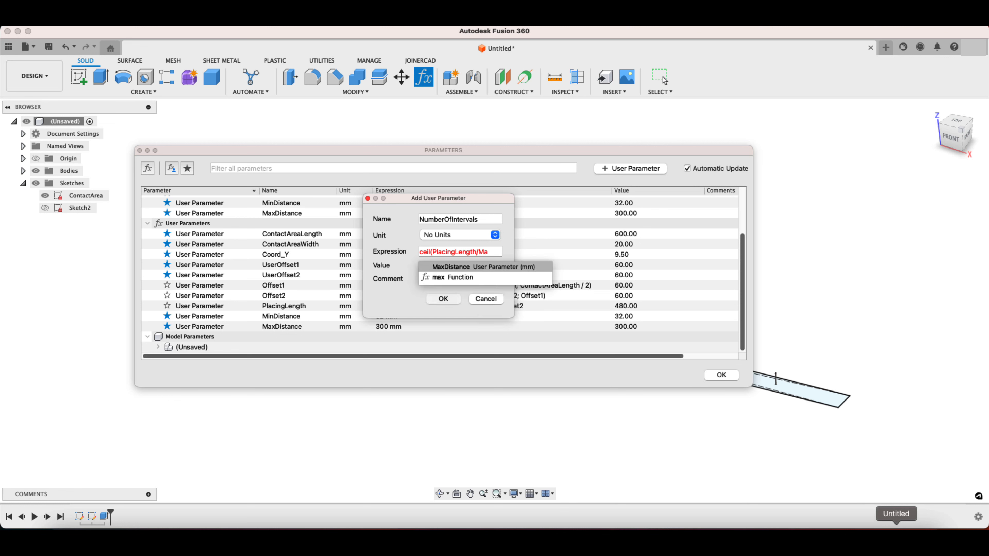
click(451, 269)
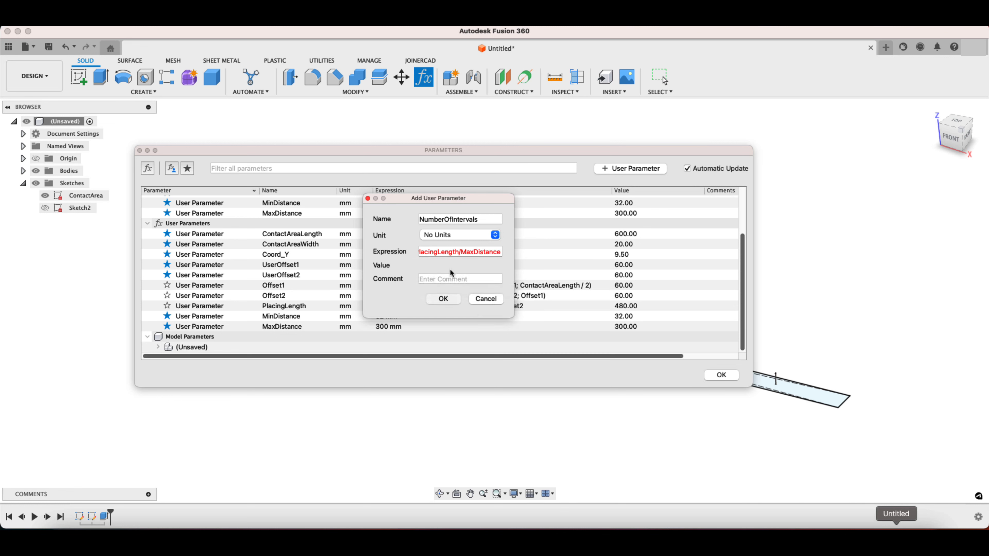
text())
key(Return)
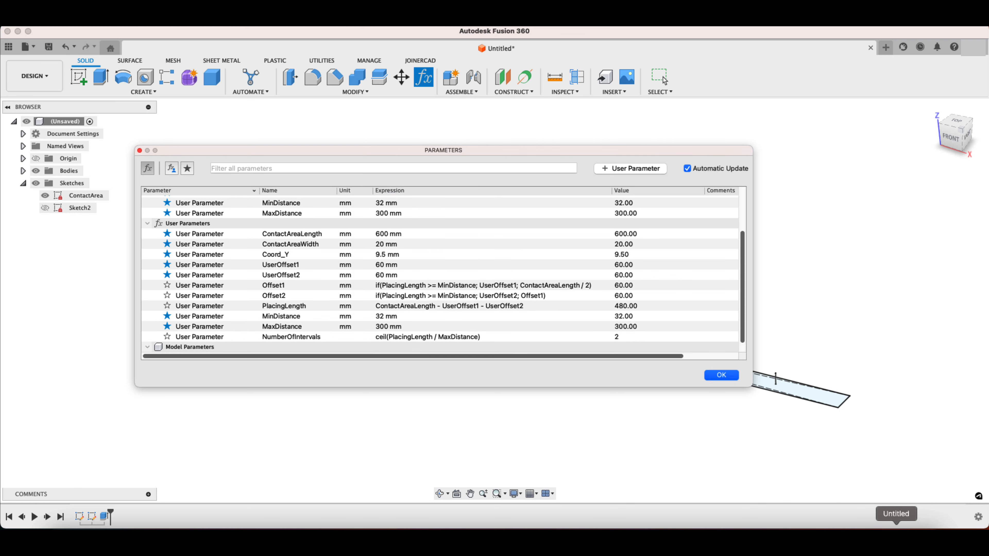
Add a unitless user parameter NumberOfComponents with the expression if(PlacingLength>=MinDistance;NumberOfIntervals+1;1).
scroll(447, 268, down, 1)
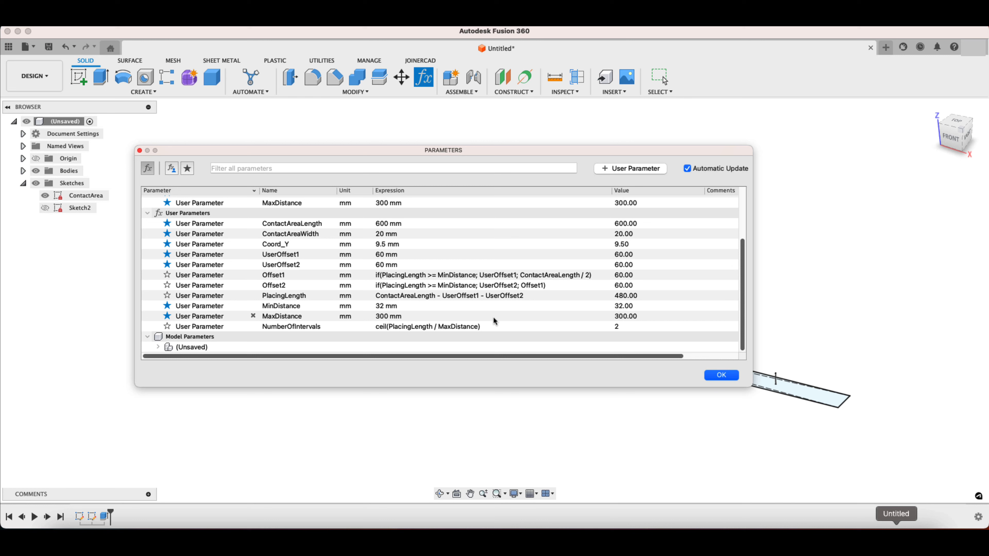
click(635, 172)
text(N)
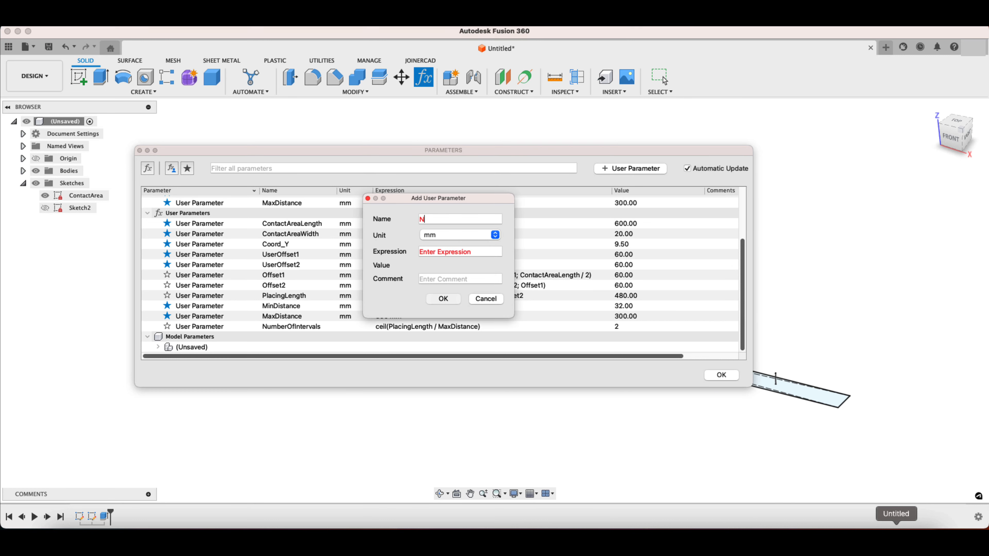
text(umberOfComponents)
key(Tab)
click(495, 235)
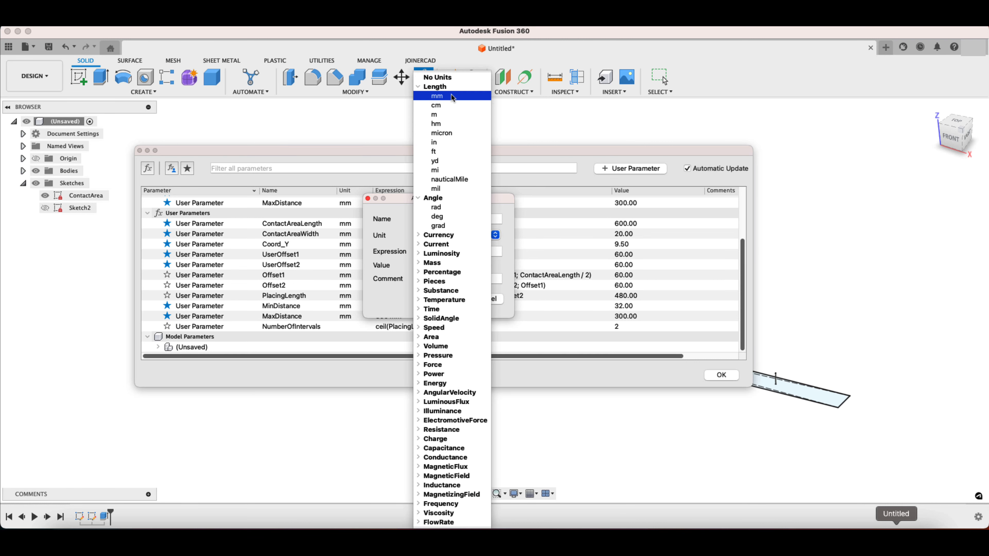
click(439, 77)
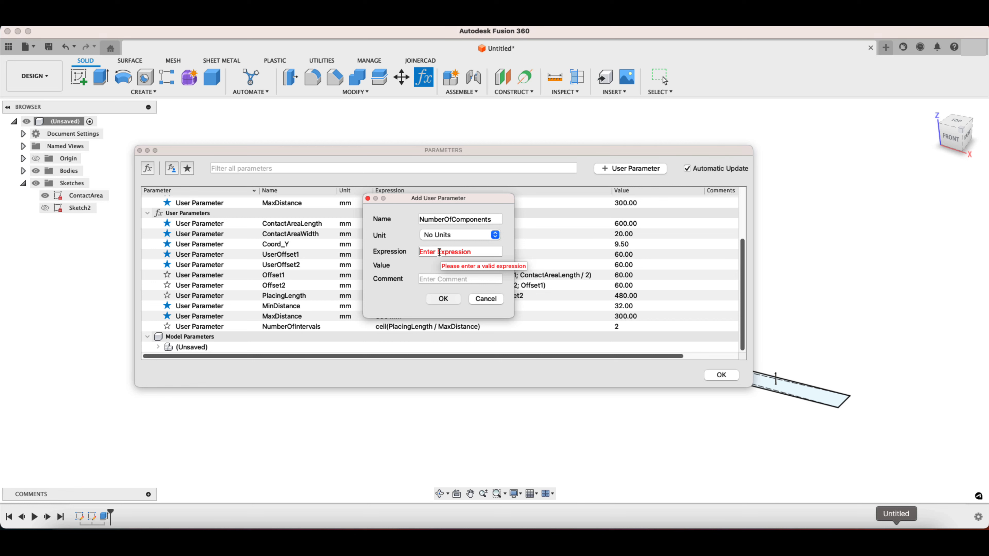
text(if)
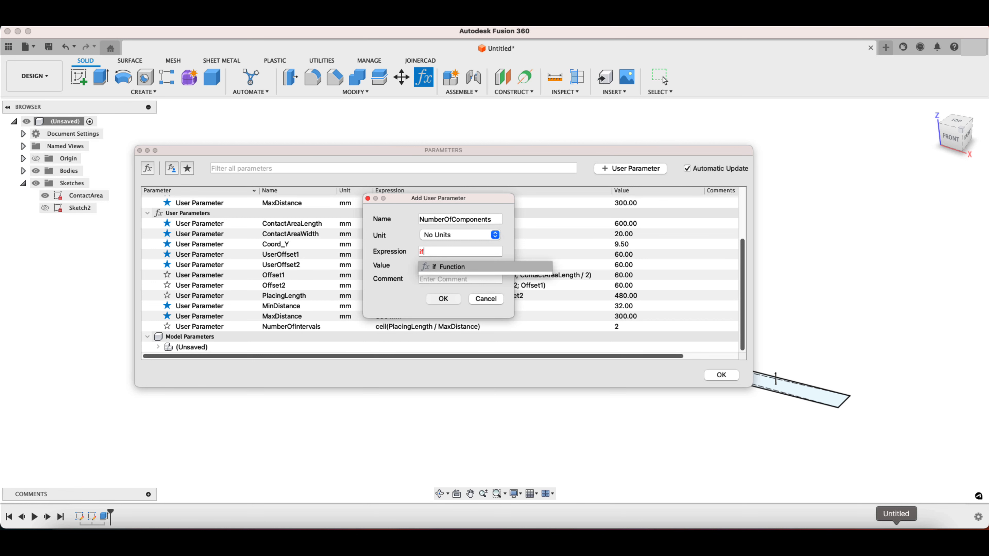
text(()
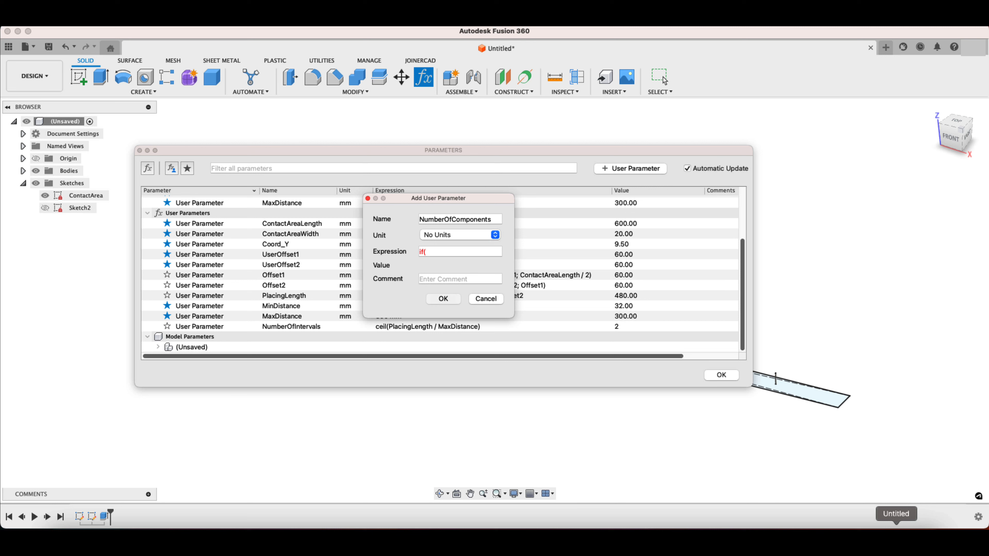
text(Placi)
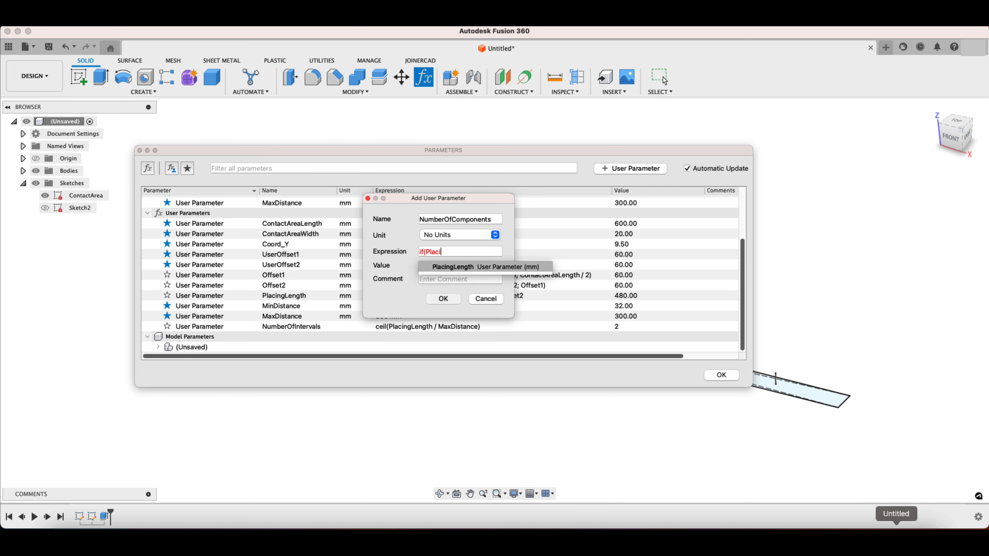
click(443, 269)
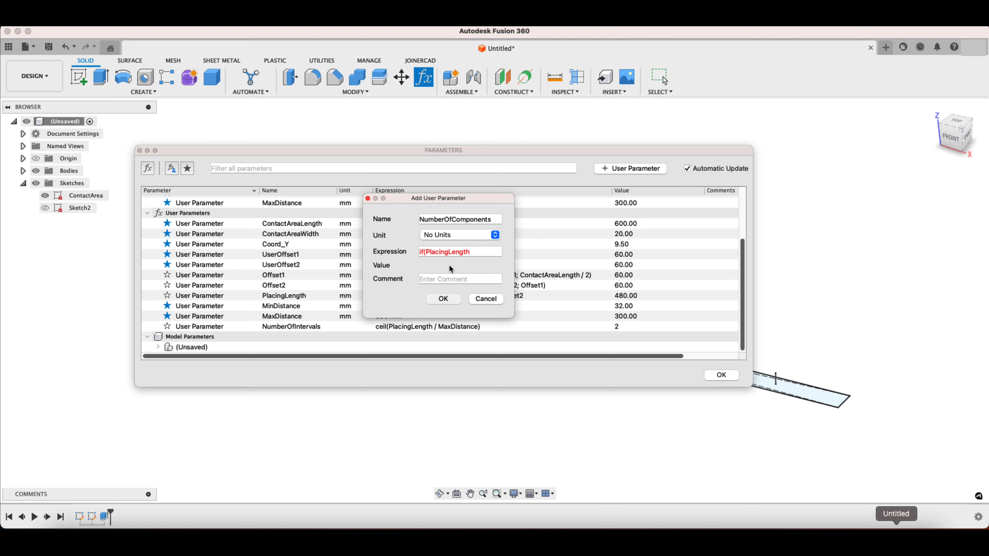
text(>=M)
text(i)
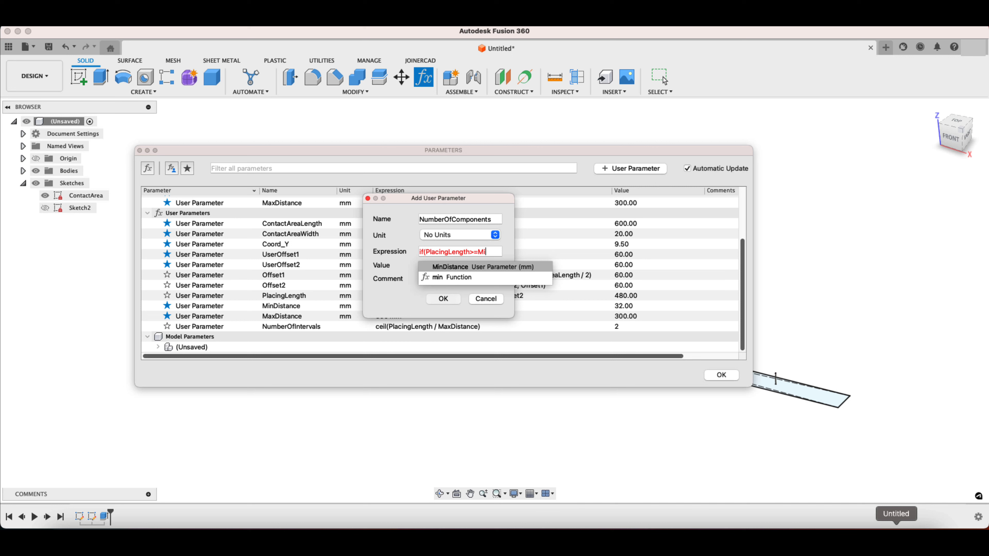
click(448, 270)
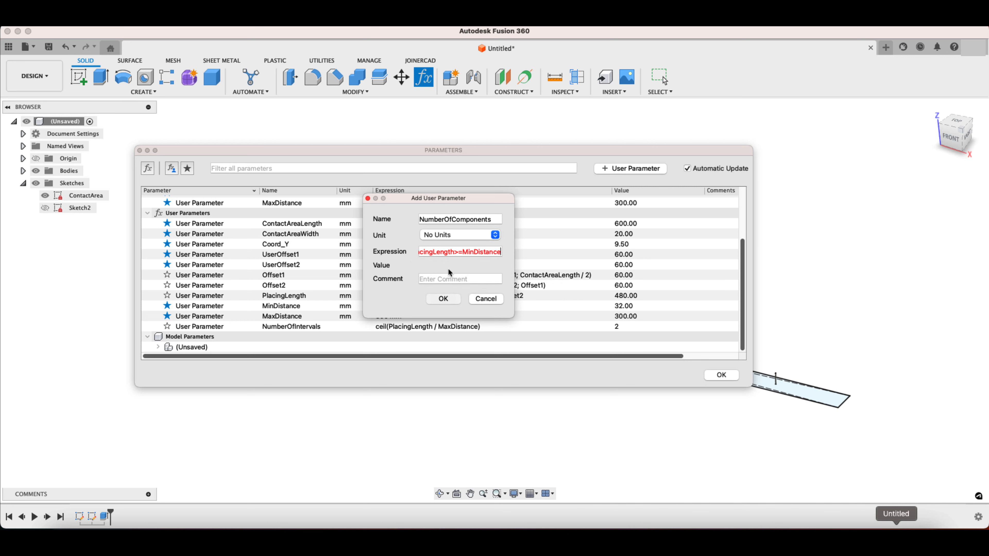
text(;Num)
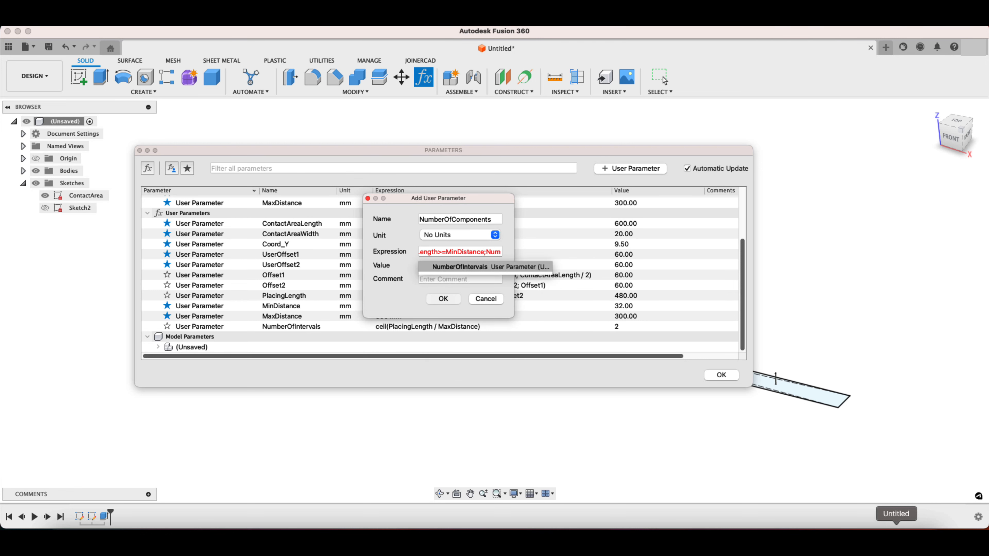
click(455, 269)
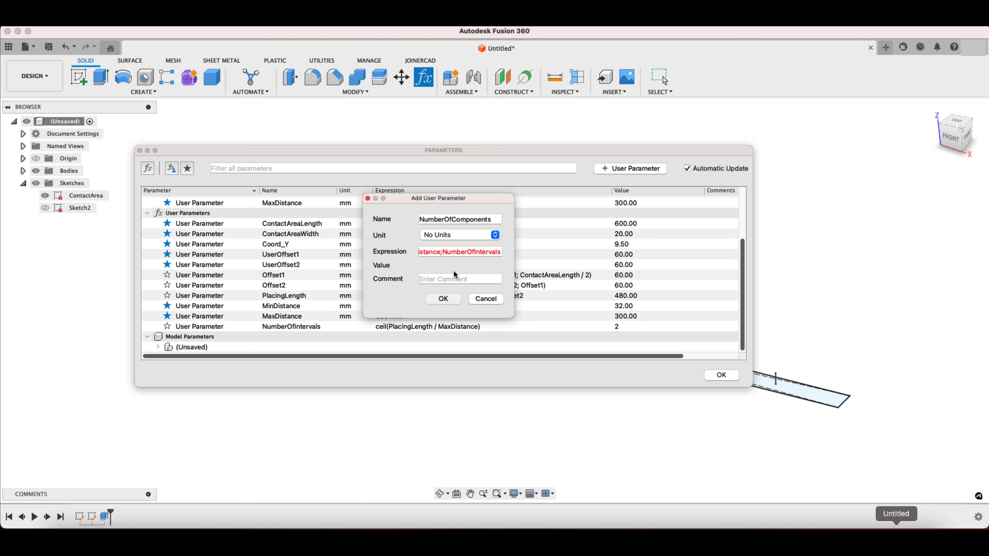
text(+1;1))
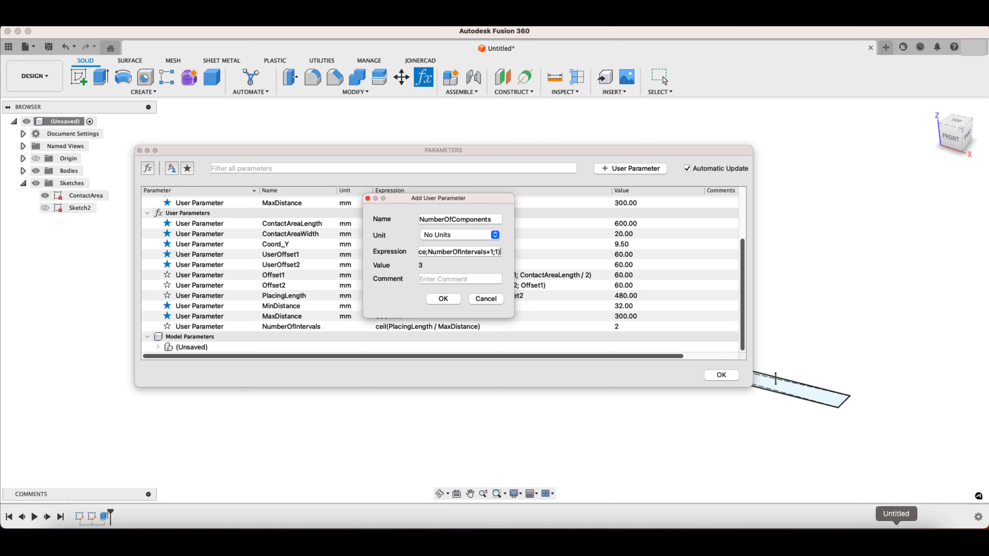
key(Return)
Add a mm user parameter SpaceBetween with the expression if(PlacingLength>=MinDistance;PlacingLength/NumberOfIntervals;0mm).
scroll(374, 335, down, 1)
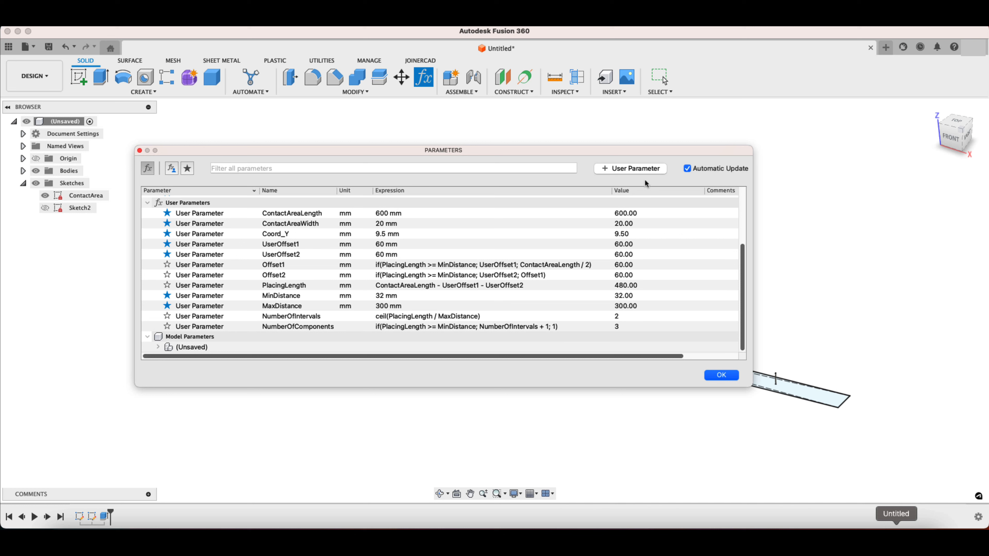
click(644, 172)
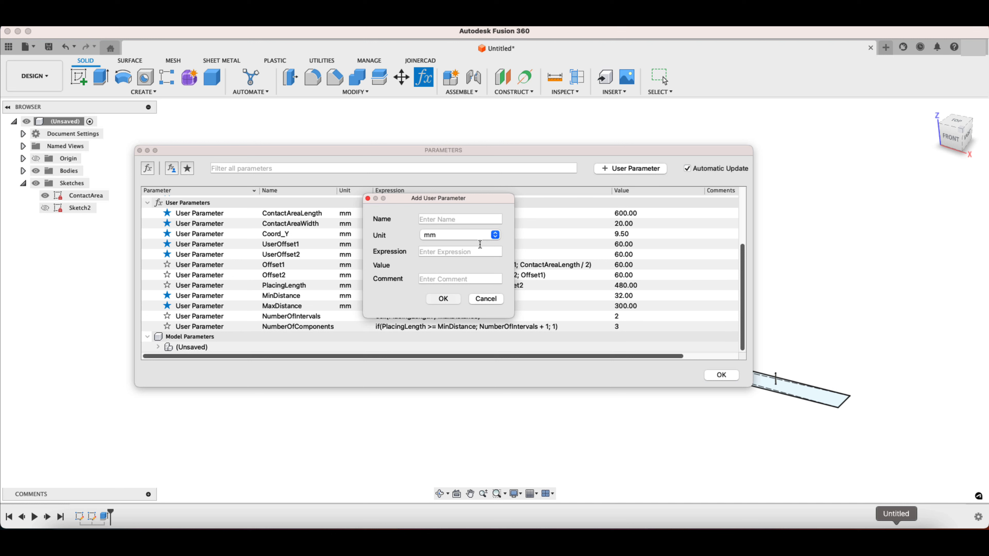
text(SpaceBet)
text(ween)
text(if)
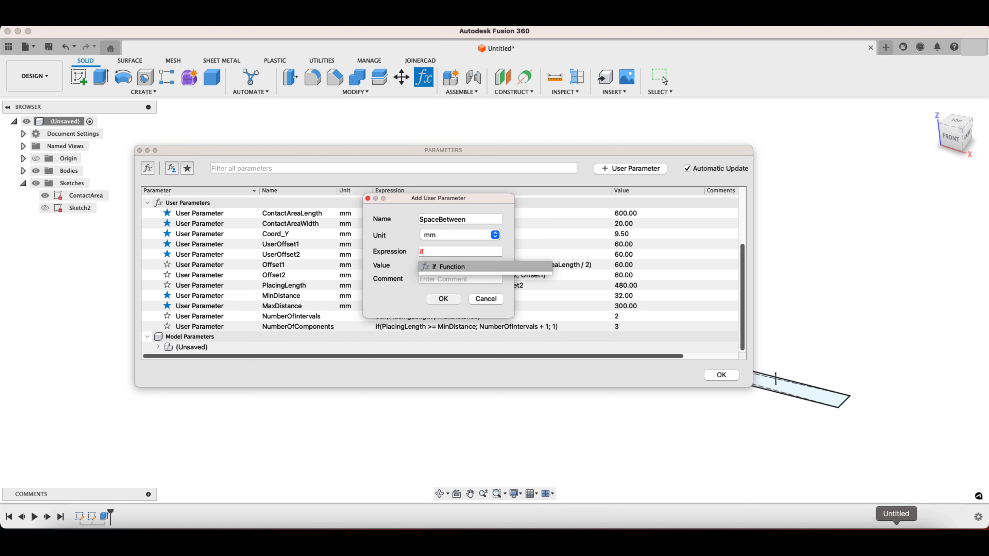
text(()
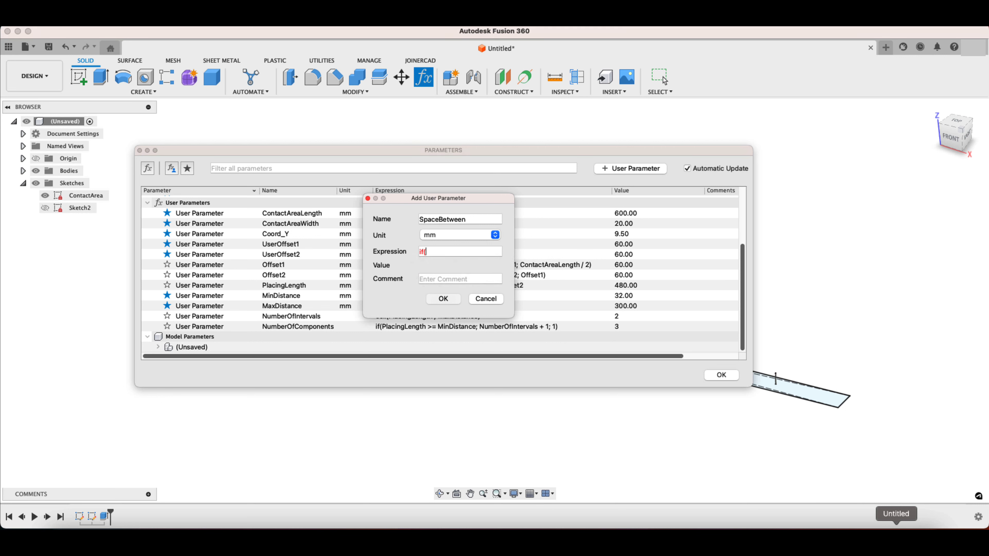
text(Placin)
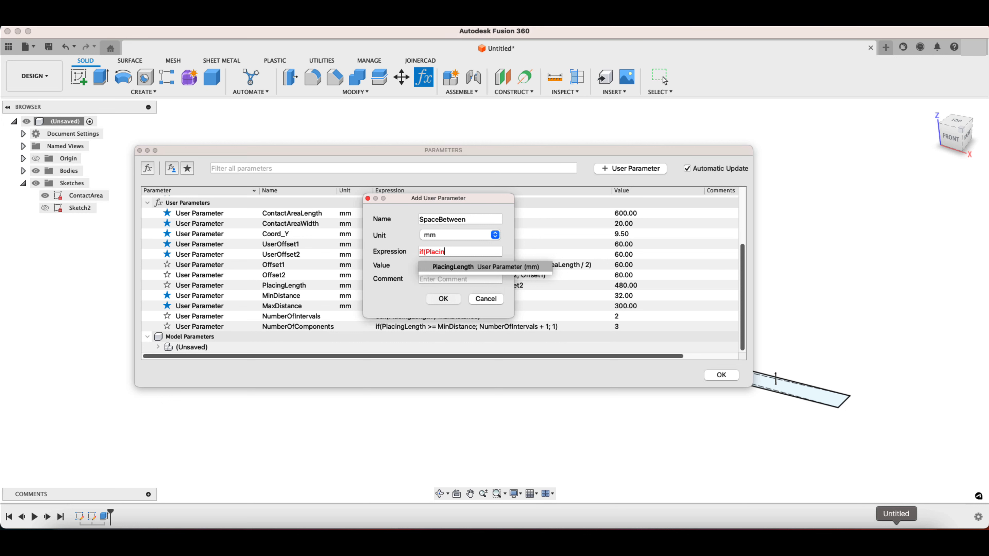
click(449, 269)
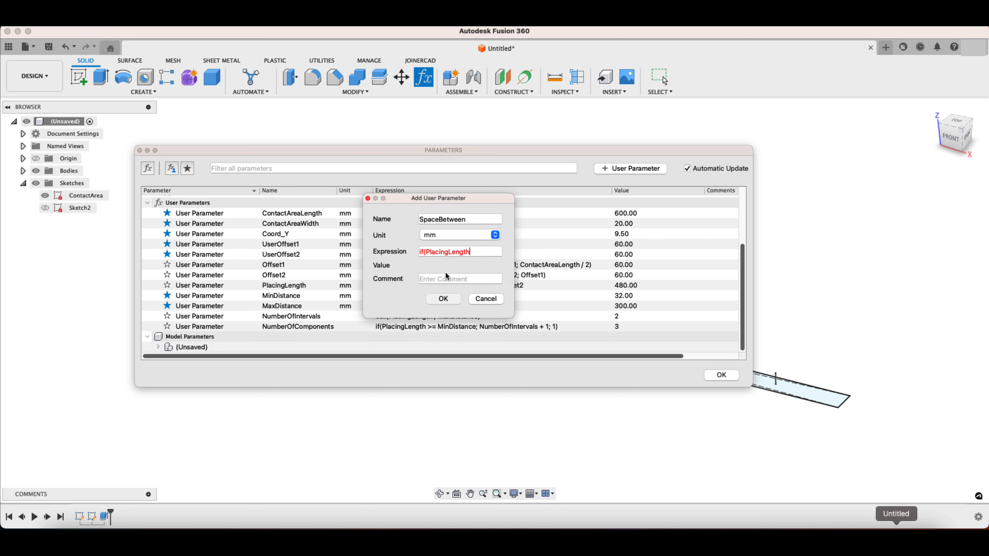
text(>=Min)
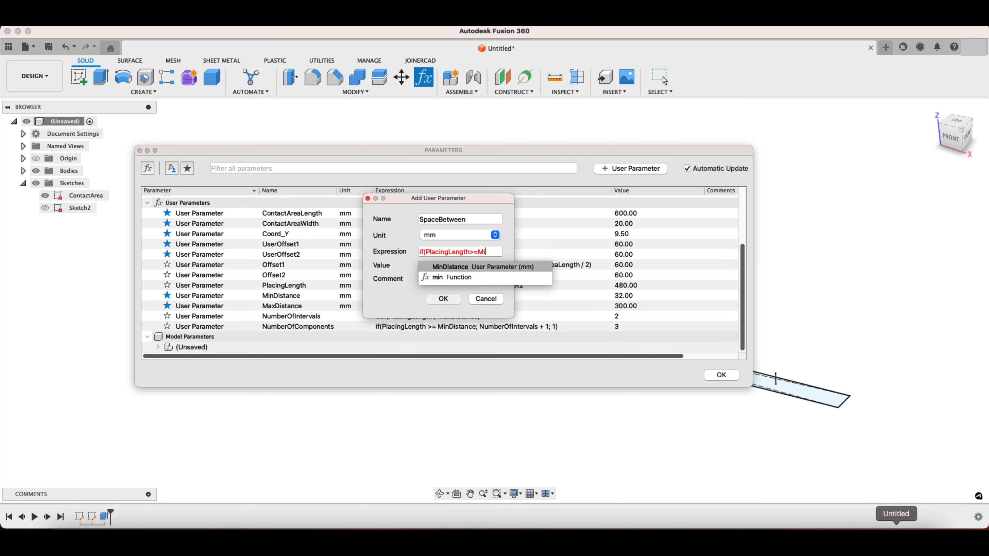
click(460, 269)
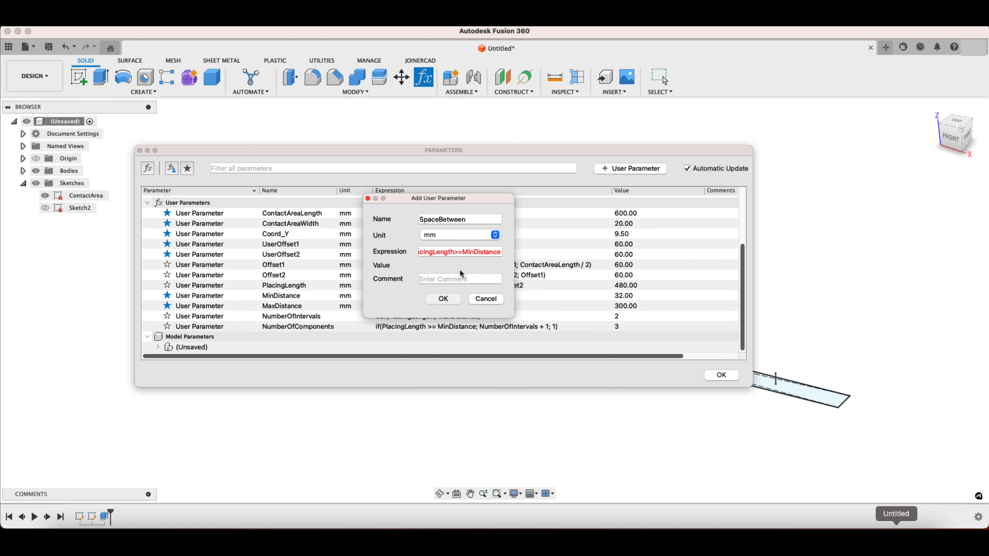
text(;Plac)
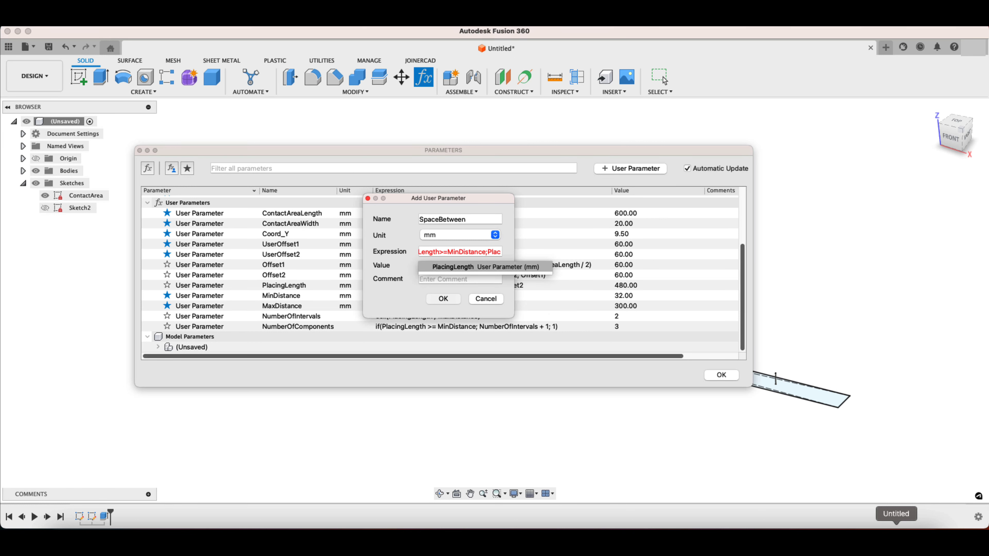
click(493, 270)
text(/)
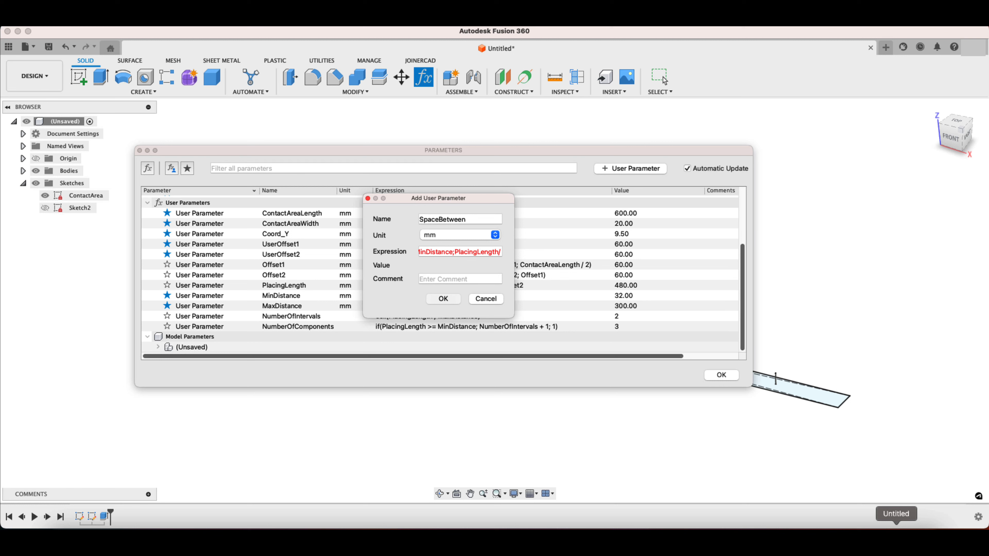
text(Num)
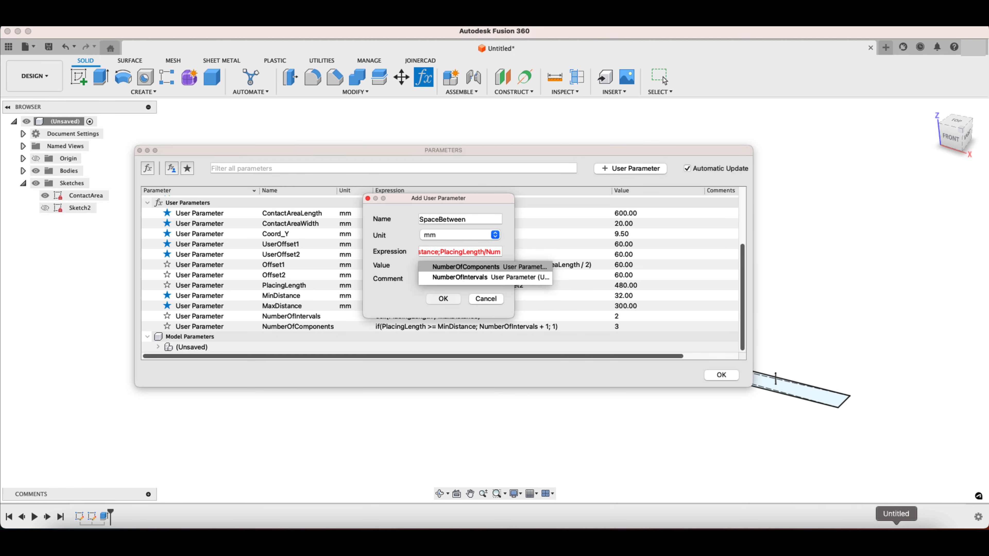
click(496, 277)
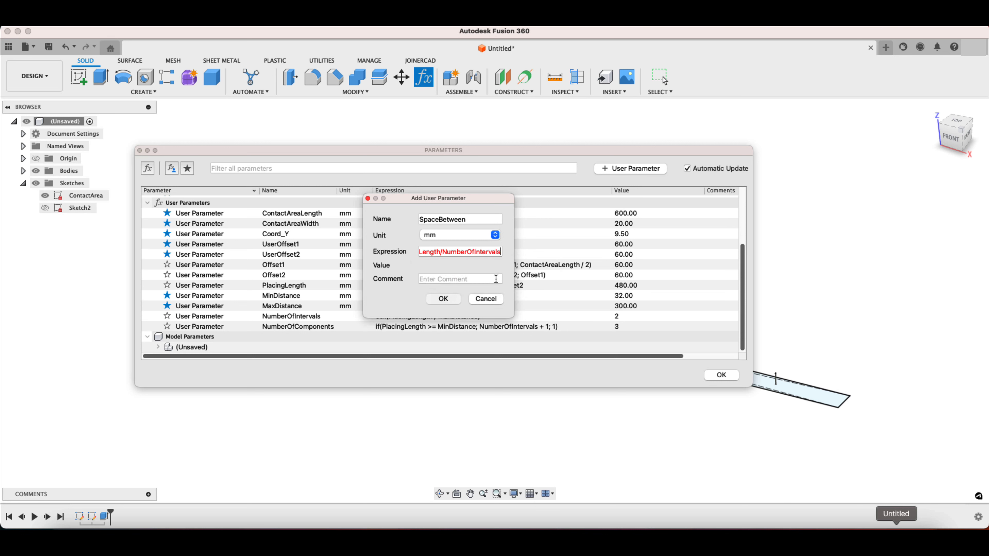
text(;)
text(0)
text(mm))
key(Return)
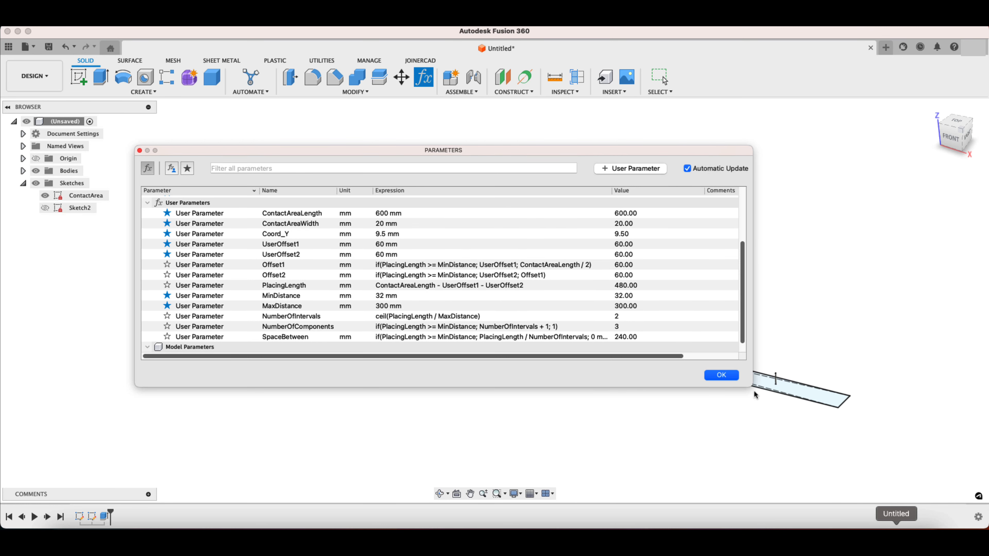
Widen the parameter list to review the complete SpaceBetween expression, and close the list.
drag(752, 386, 871, 384)
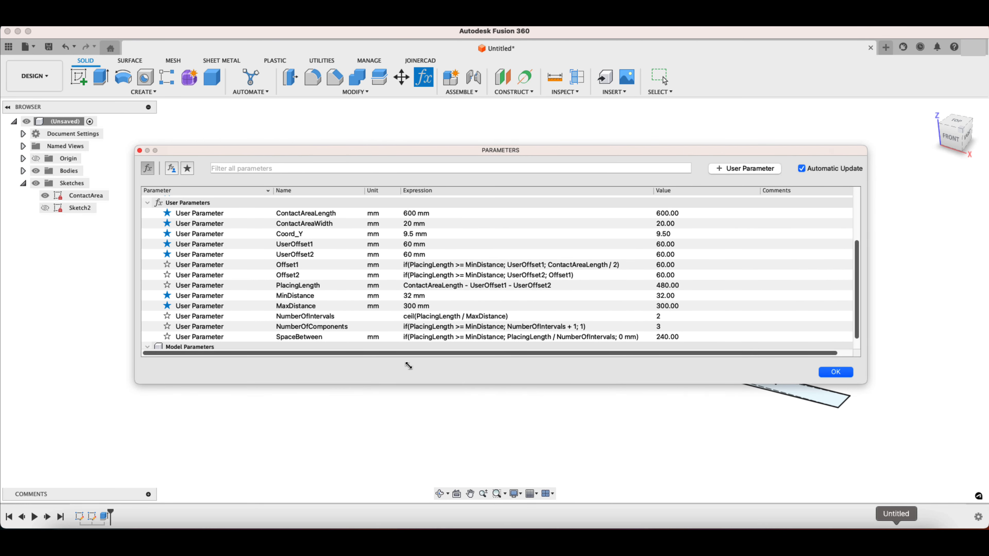
click(290, 346)
double_click(290, 338)
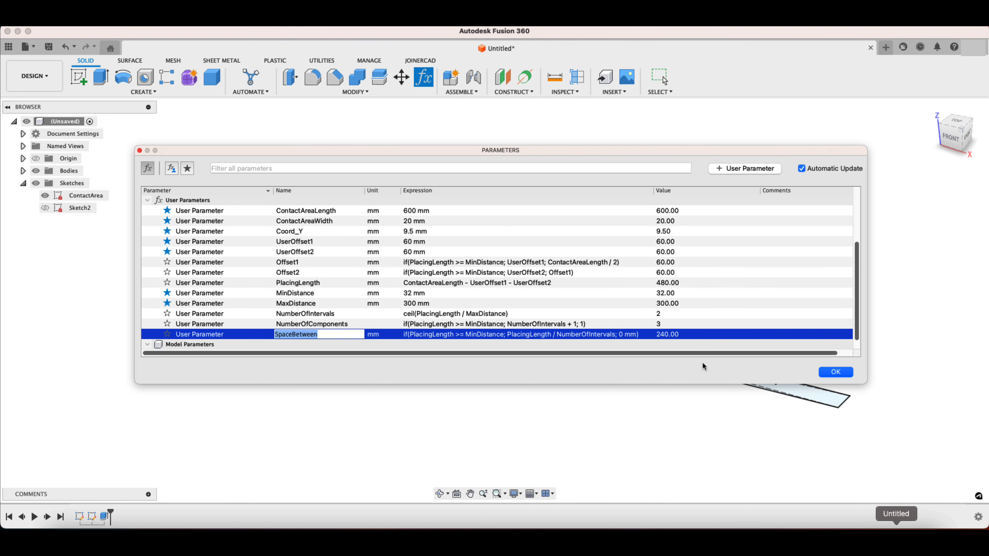
click(842, 374)
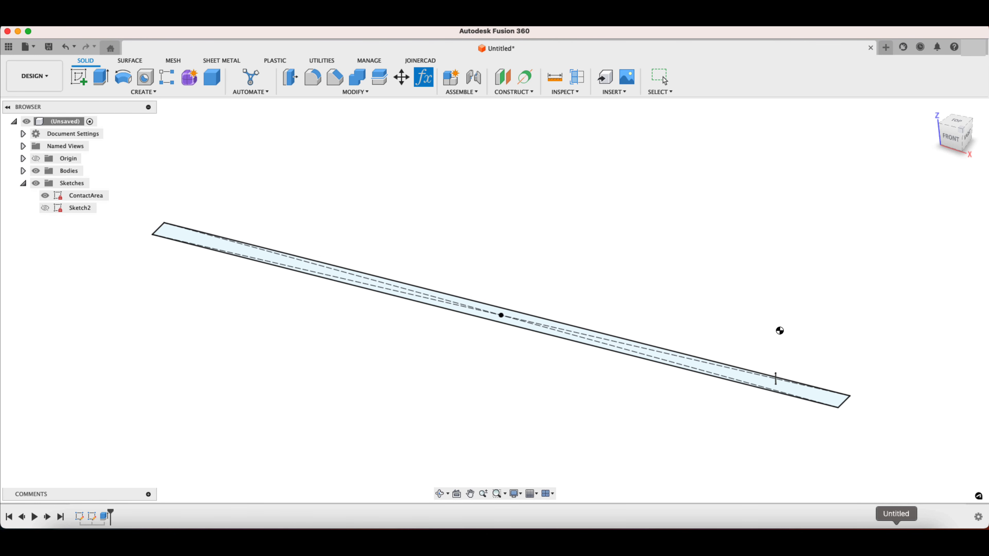
Start a rectangular pattern of the pin body along the long edge of the ContactArea sketch.
scroll(773, 315, down, 3)
middle_drag(771, 314, 718, 314)
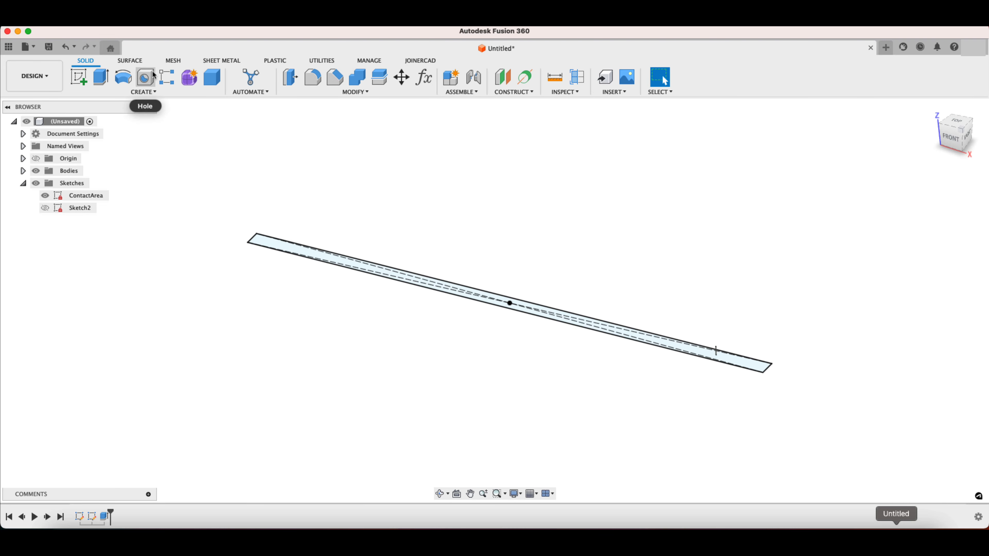
click(167, 76)
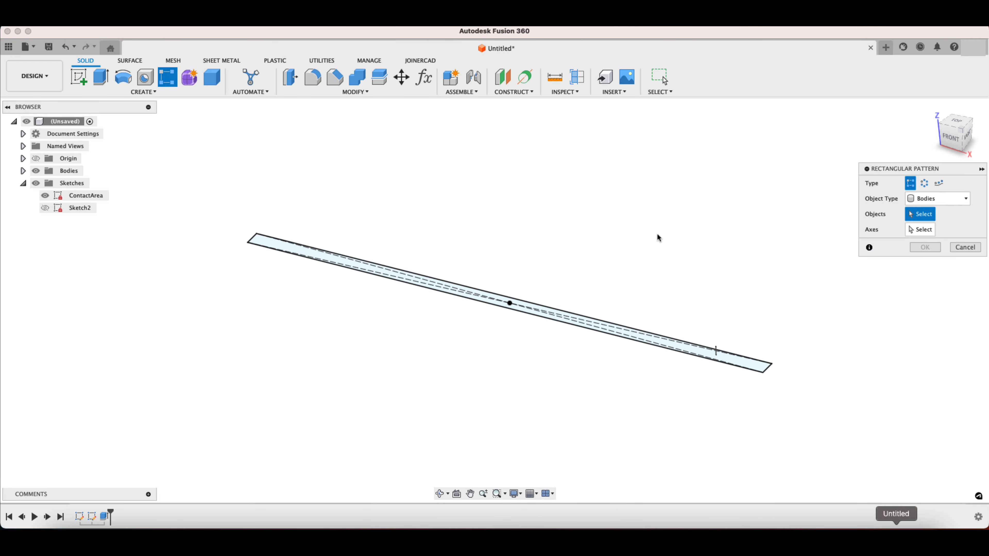
scroll(700, 370, up, 10)
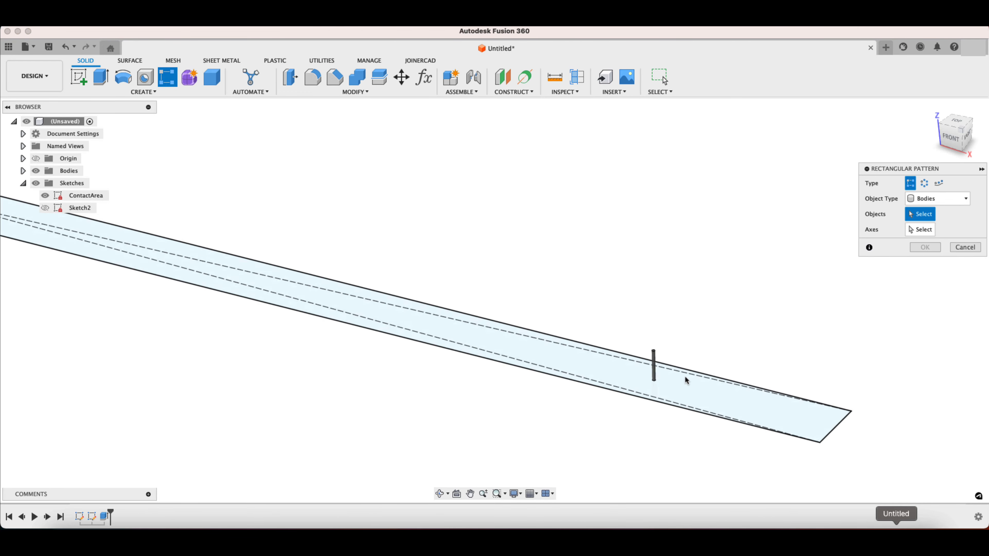
click(625, 360)
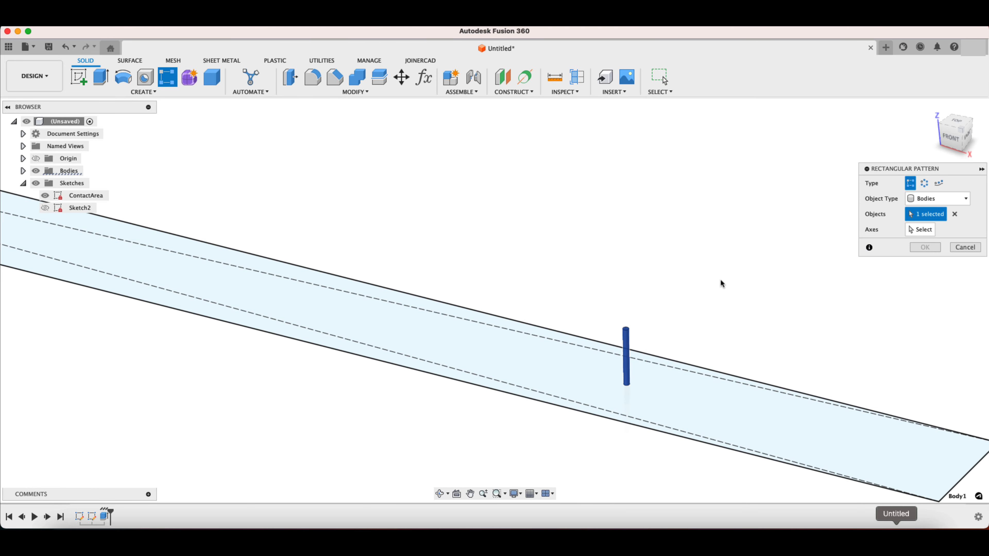
scroll(718, 265, down, 3)
scroll(718, 266, down, 2)
click(920, 229)
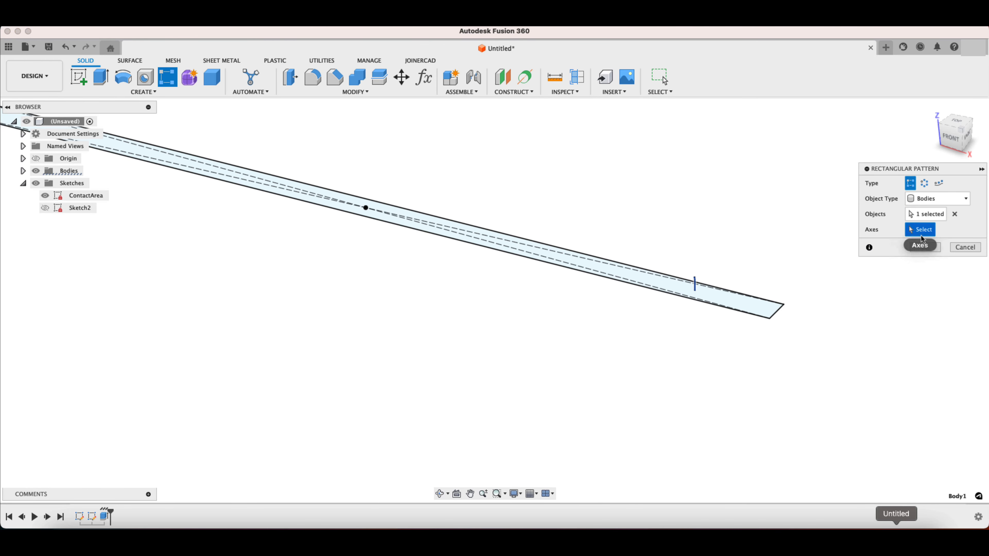
click(485, 245)
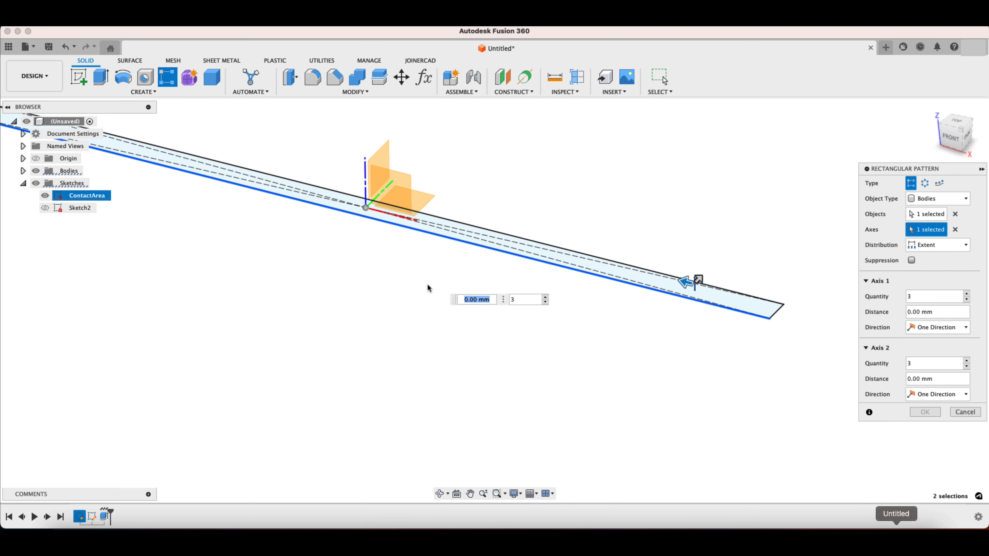
scroll(434, 299, down, 2)
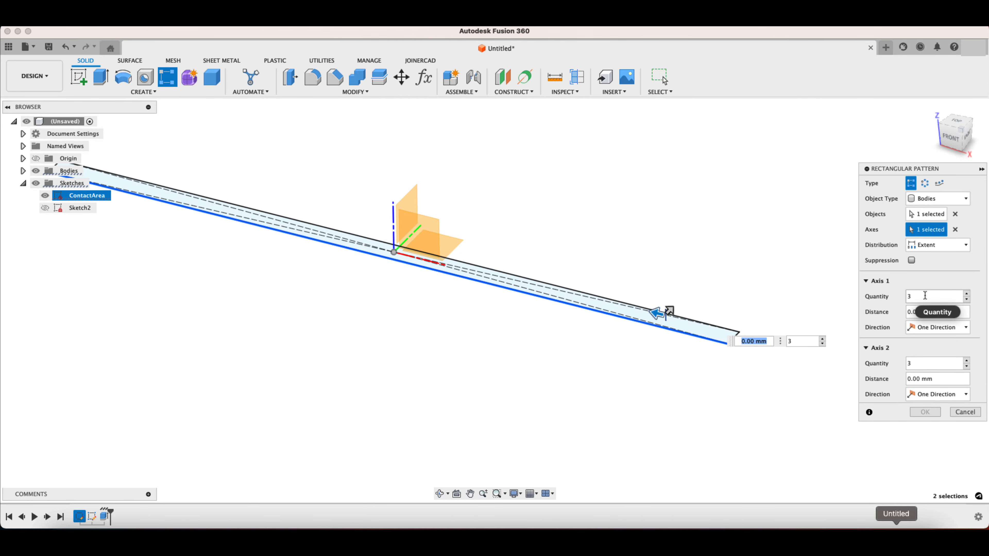
Set the pattern's distribution to Spacing and its first-axis quantity to the NumberOfComponents parameter.
click(928, 252)
click(924, 270)
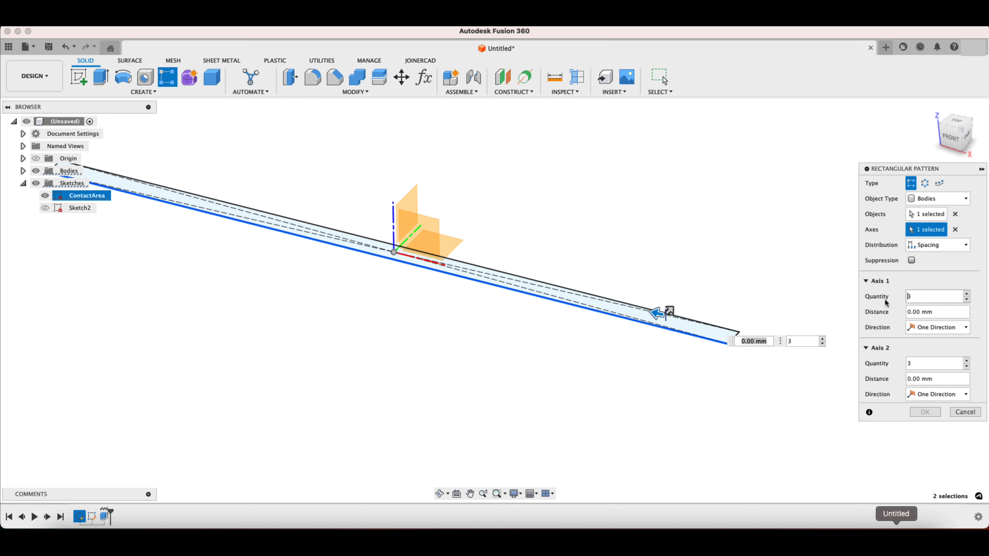
click(922, 297)
text(Num)
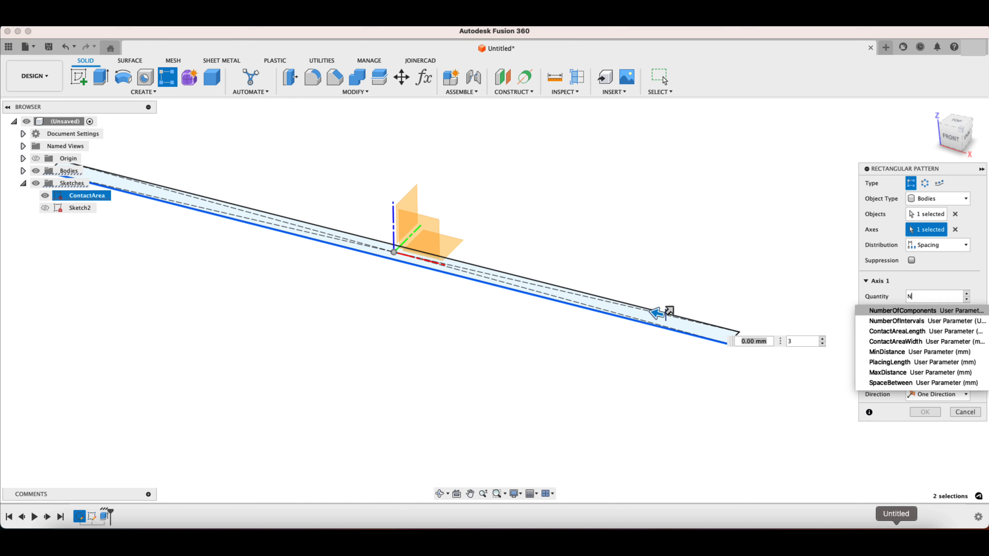
click(881, 312)
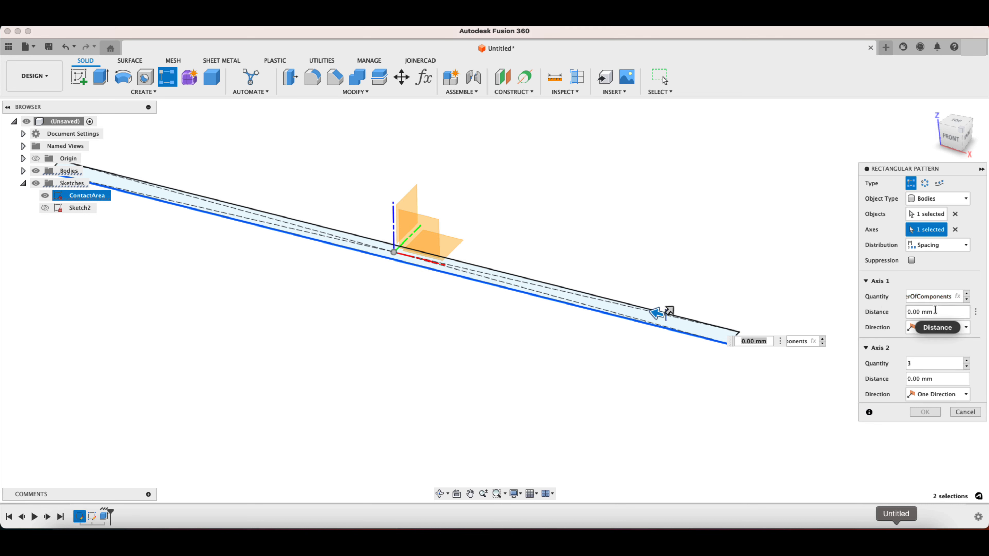
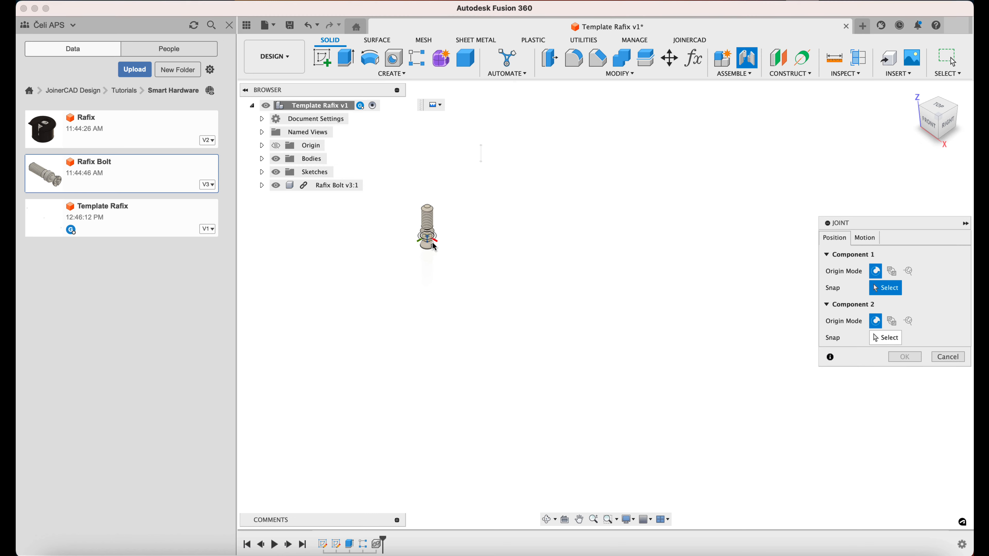
Joint the top face of the Rafix Bolt's collar to the bottom end of the end pin.
scroll(434, 247, up, 10)
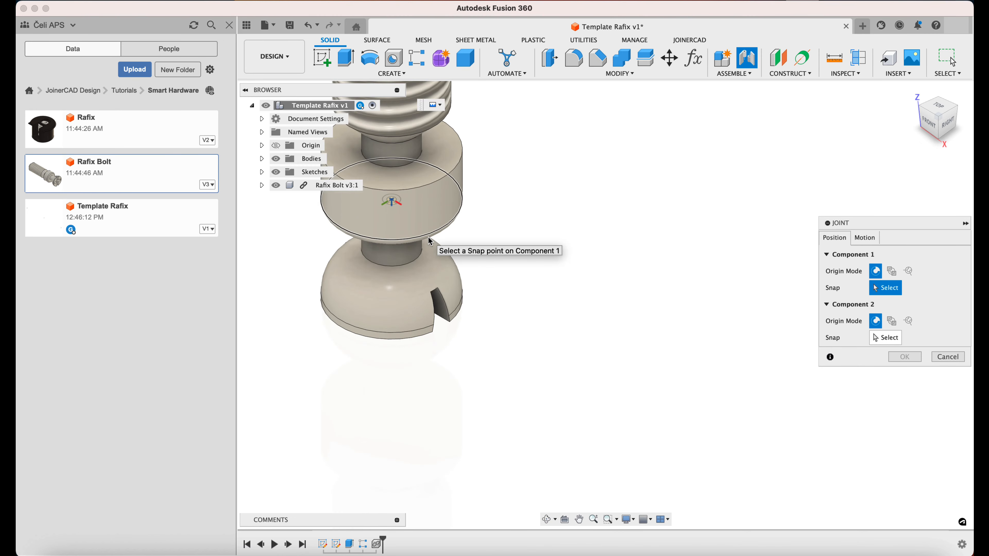
click(434, 190)
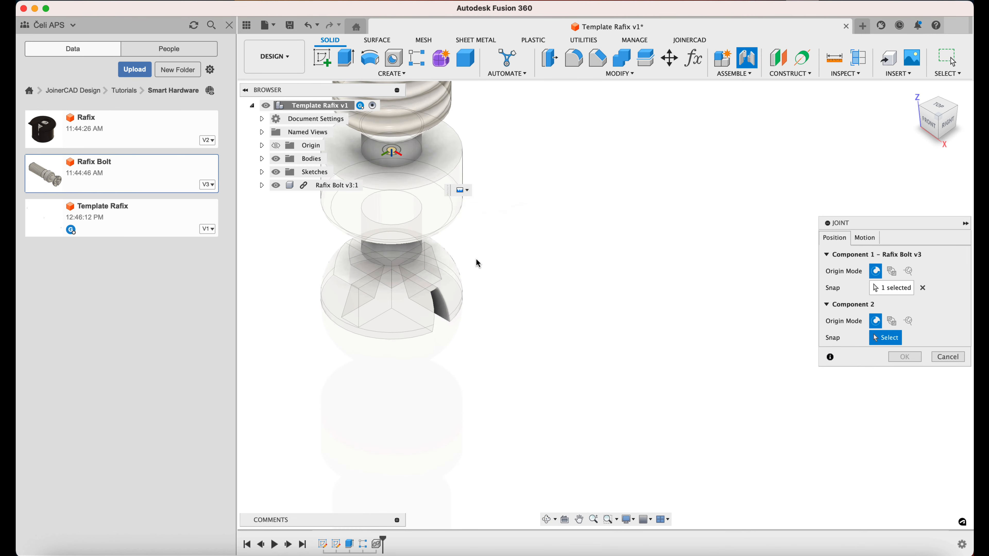
scroll(501, 272, down, 10)
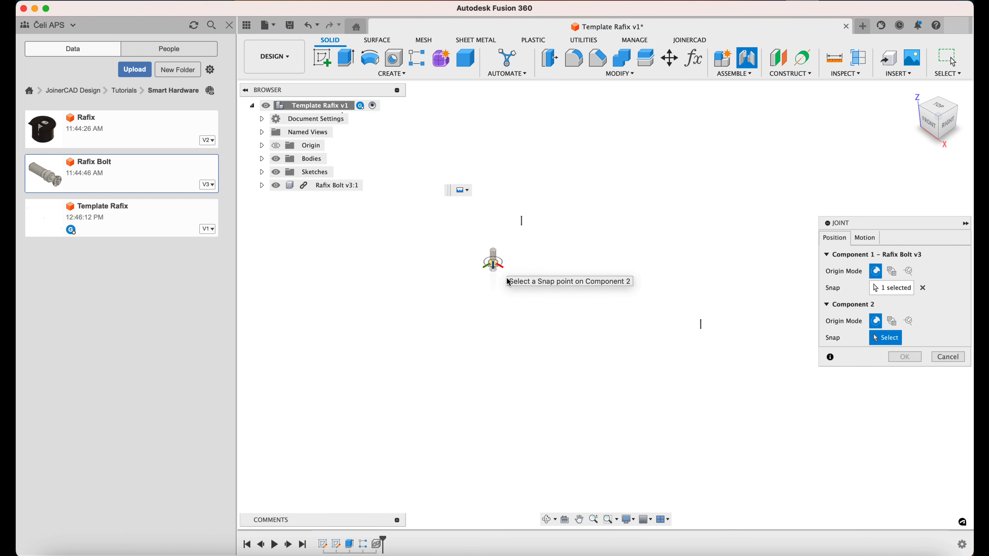
scroll(705, 335, up, 10)
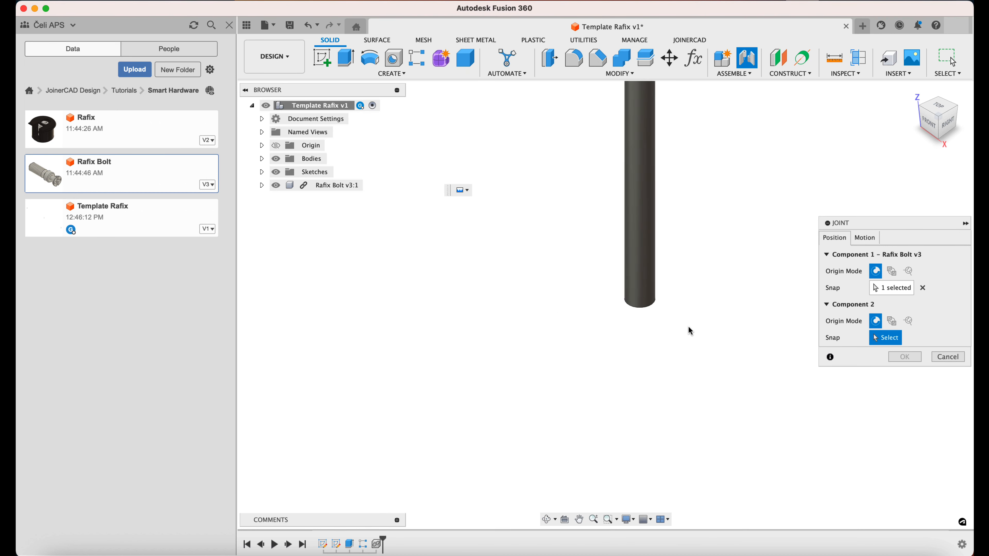
click(646, 310)
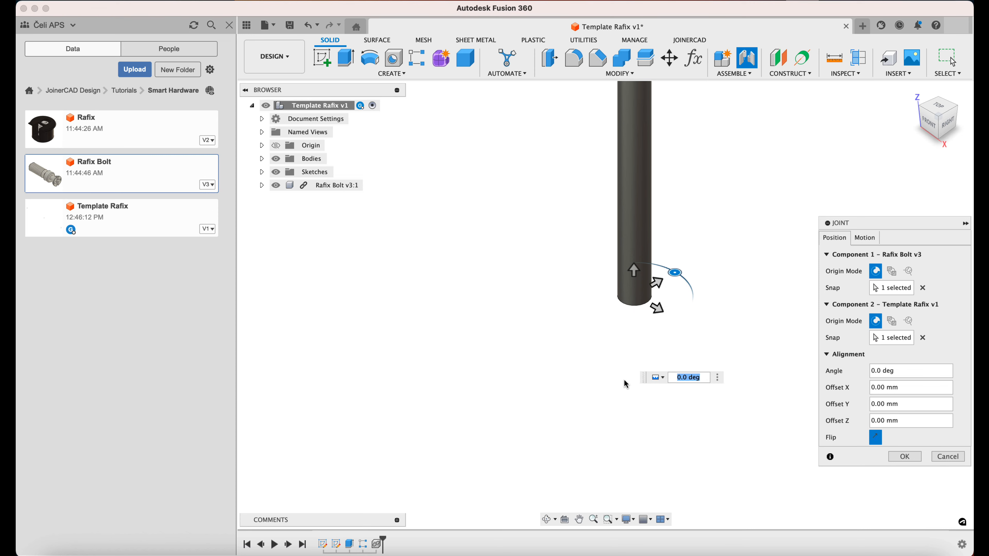
scroll(525, 296, down, 8)
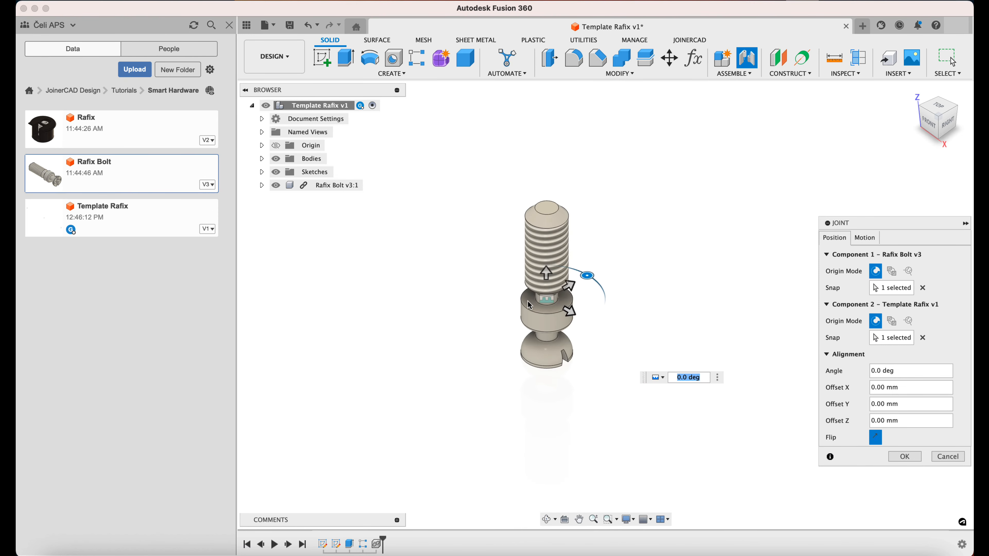
click(907, 458)
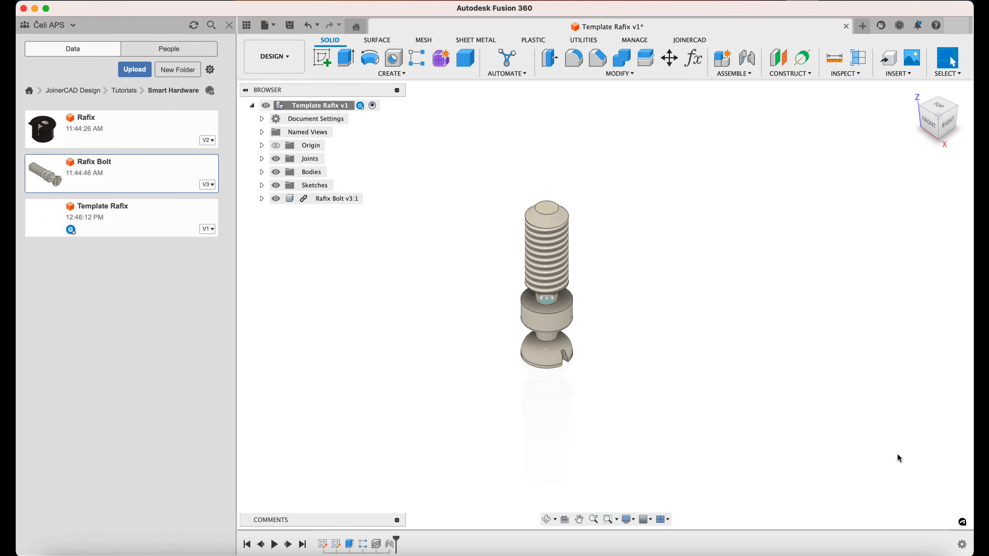
Break the Rafix Bolt component's link to its source design.
click(336, 204)
right_click(337, 209)
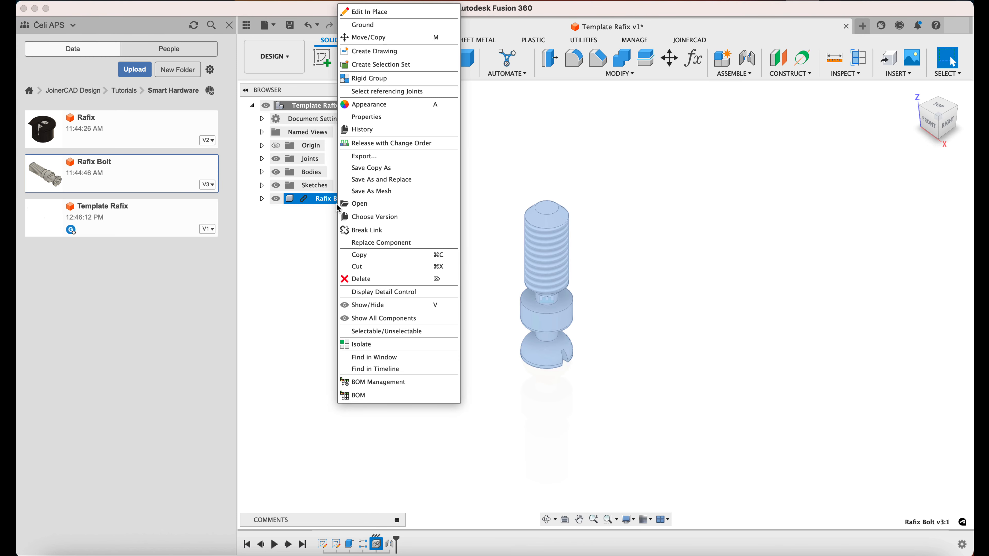
click(367, 234)
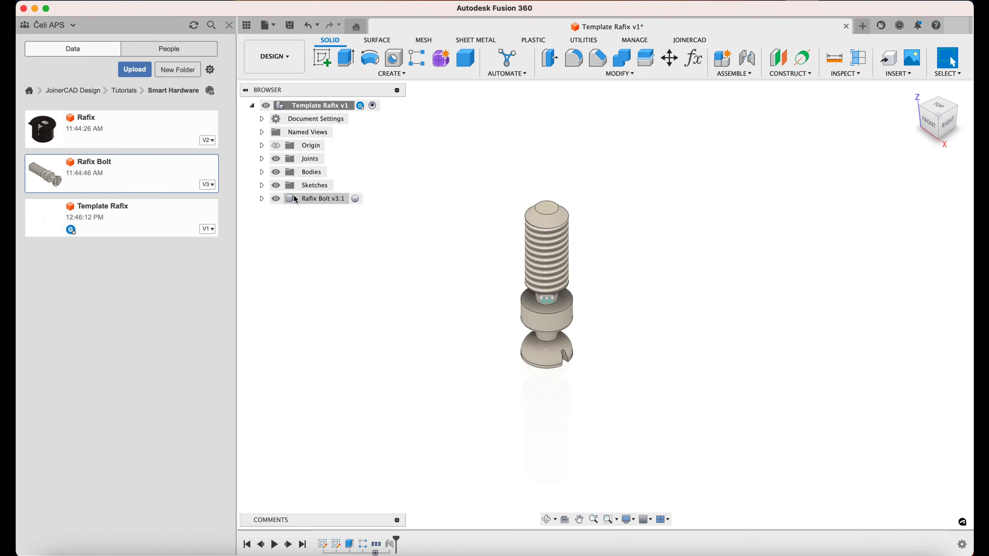
Insert the Rafix design, rotate it -90 degrees about X, and move it about -13.3, 29.9 and -43.2 mm in X, Y and Z.
scroll(528, 340, down, 3)
middle_drag(533, 329, 568, 307)
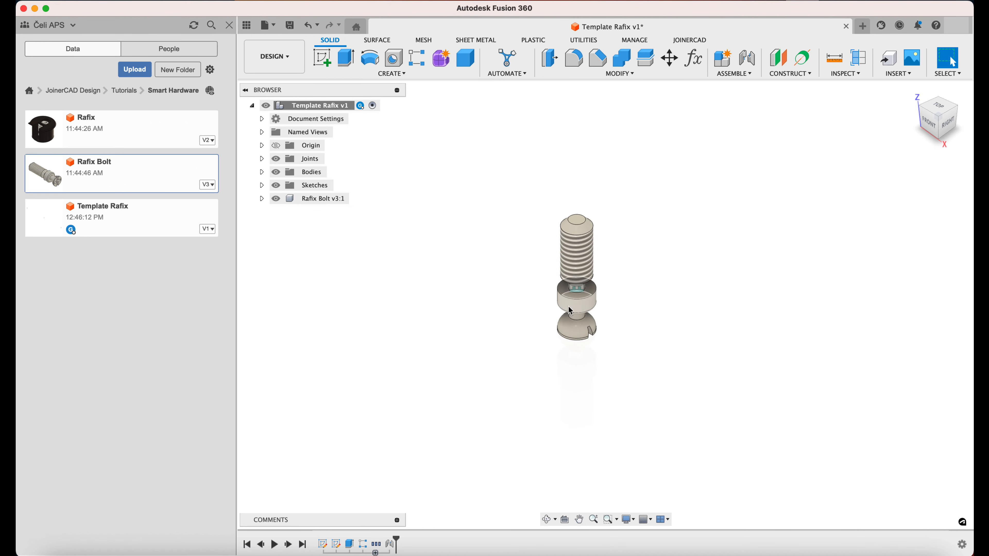
scroll(541, 314, down, 5)
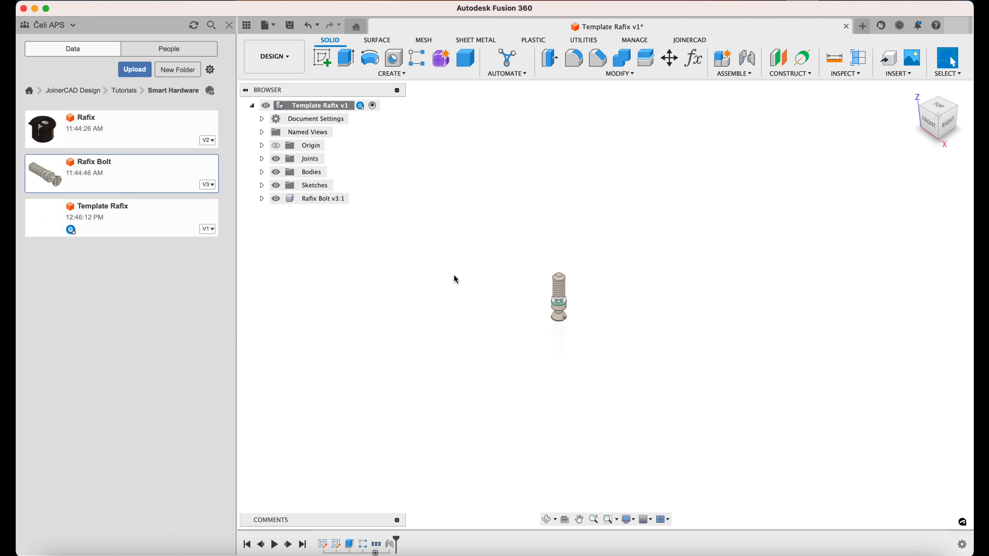
right_click(137, 141)
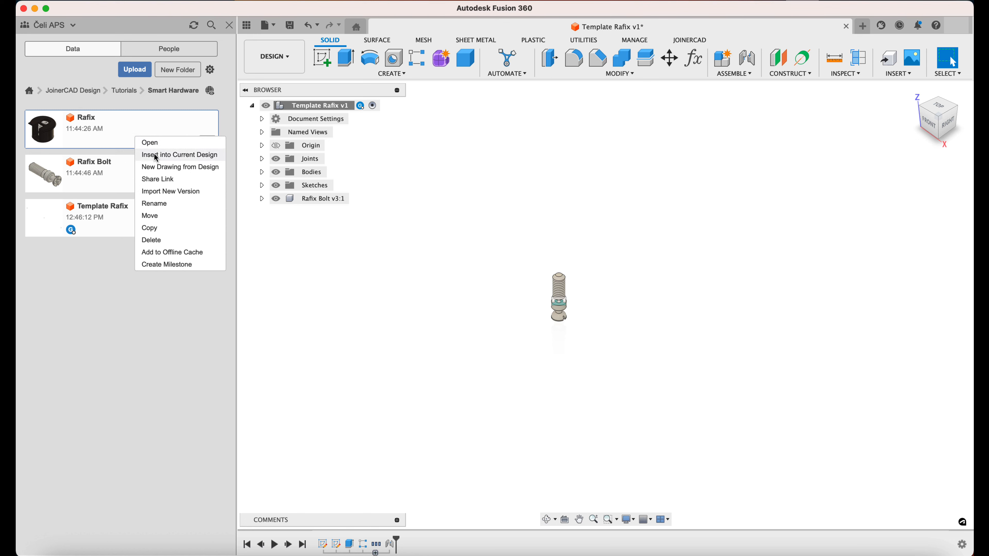
click(206, 159)
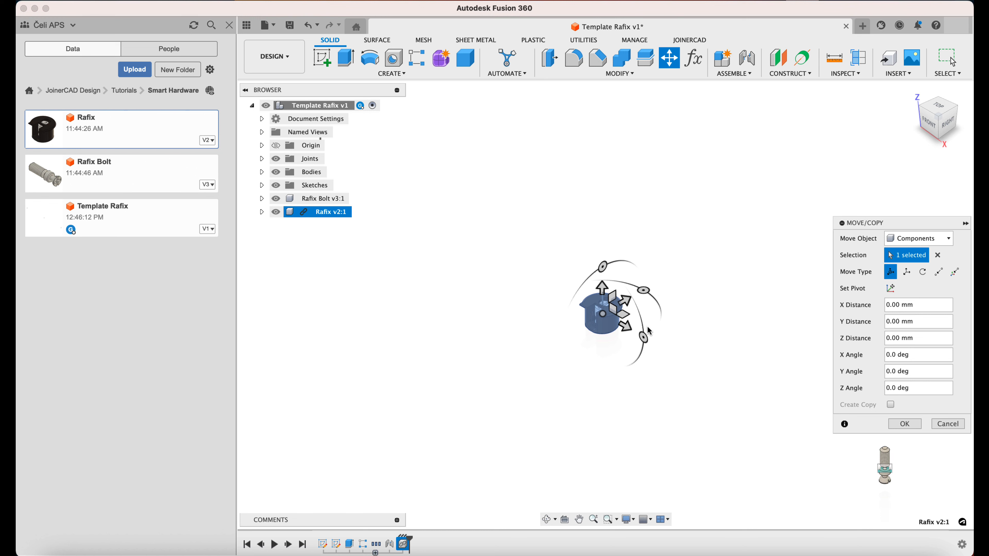
drag(602, 271, 662, 290)
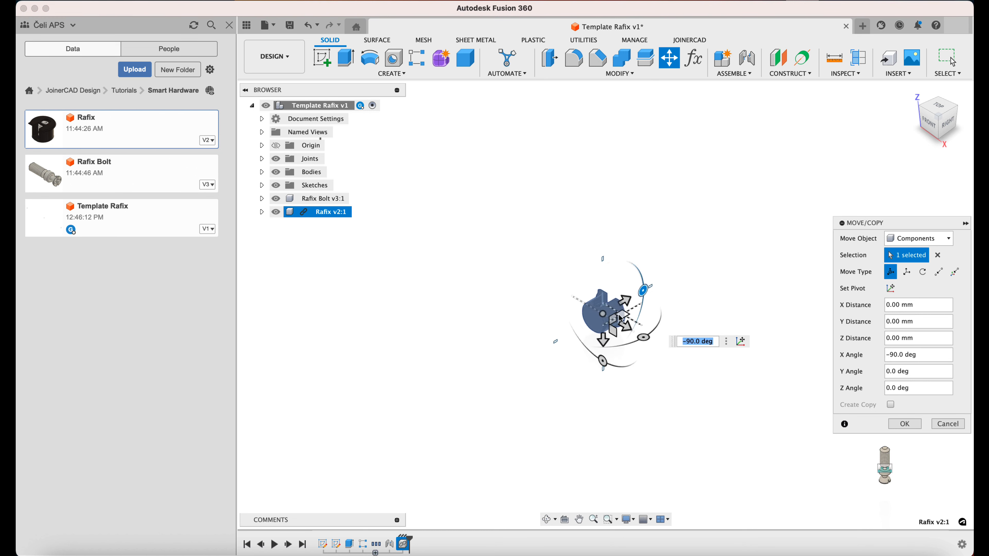
drag(605, 319, 537, 376)
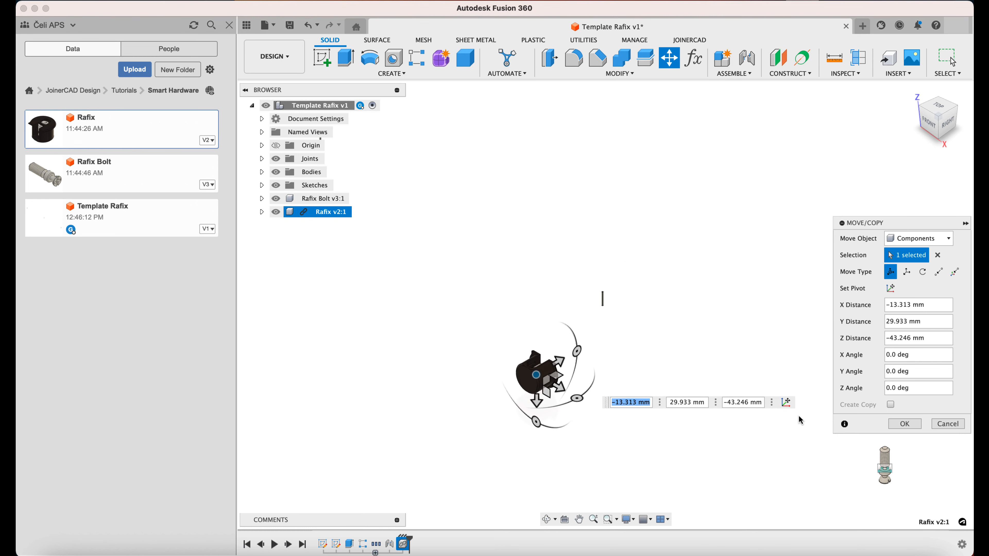
click(893, 425)
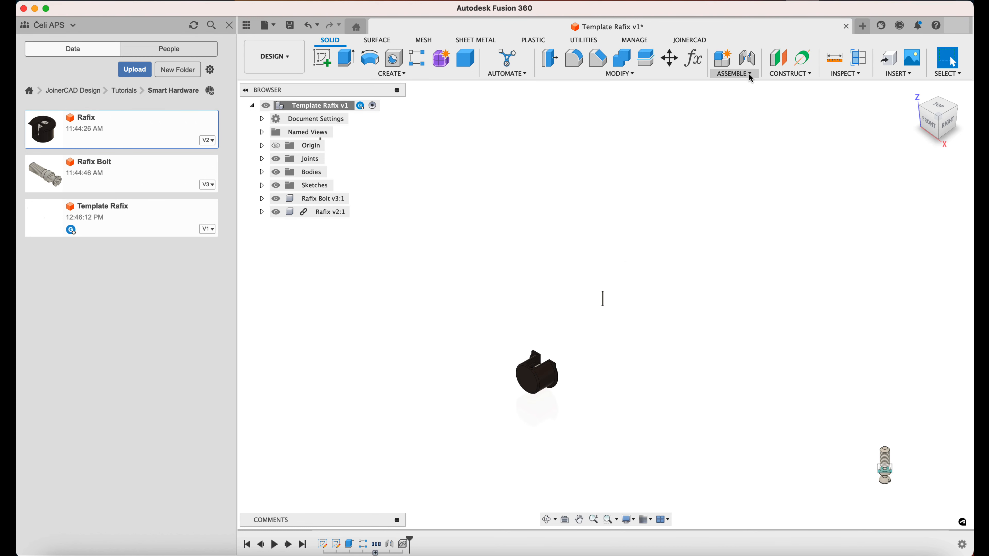
Start a joint with its first snap point at the centre of the rounded slot end inside the Rafix.
click(747, 59)
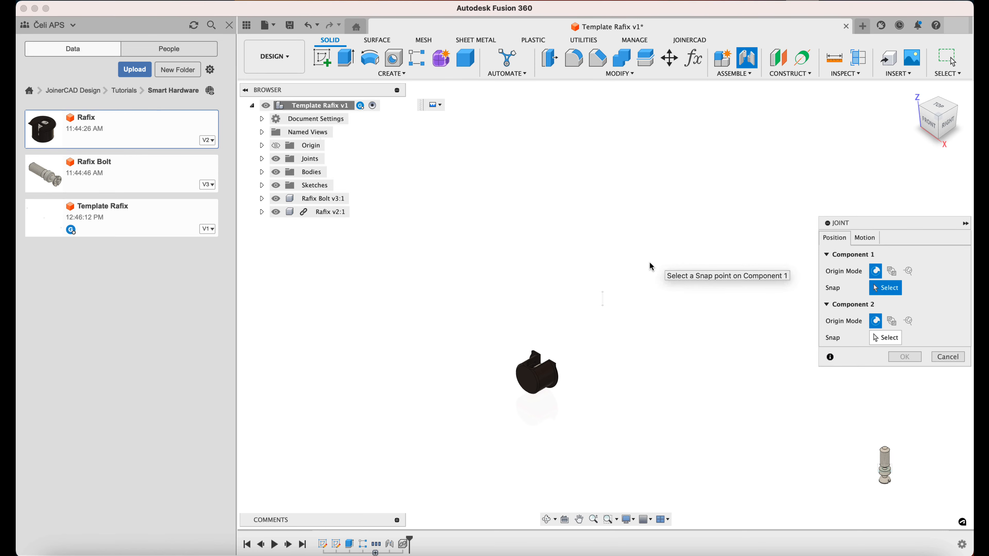
scroll(502, 360, up, 5)
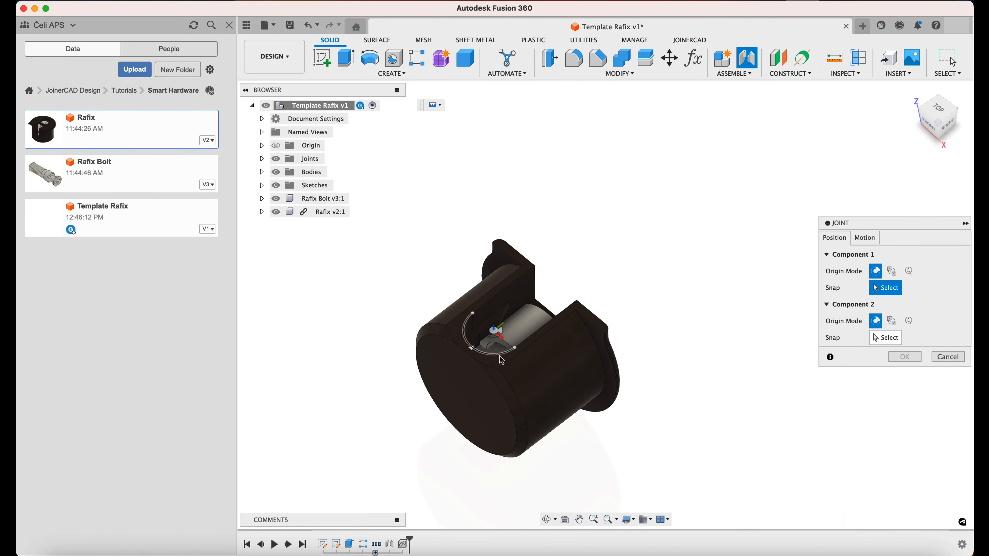
shift+middle_drag(603, 271, 596, 299)
scroll(479, 336, up, 8)
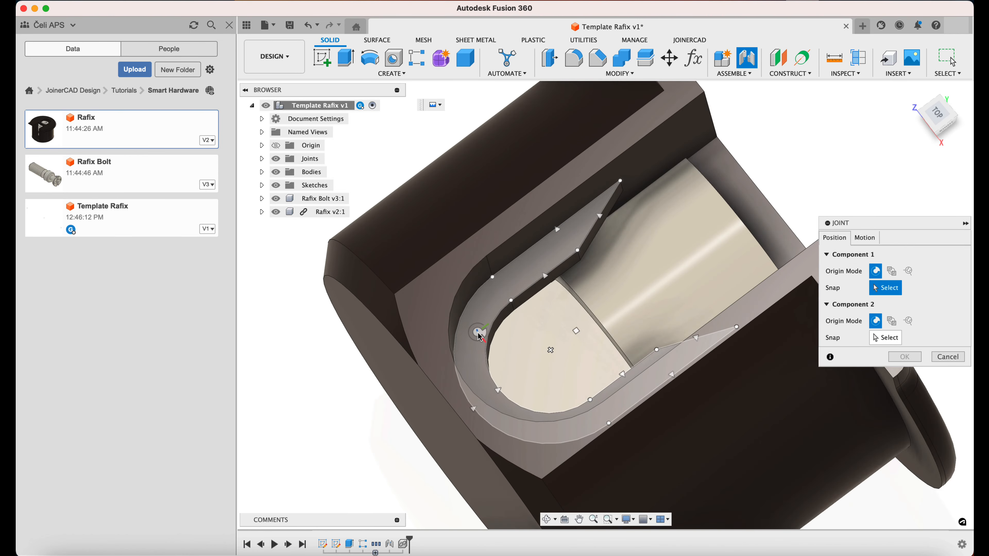
scroll(480, 336, up, 2)
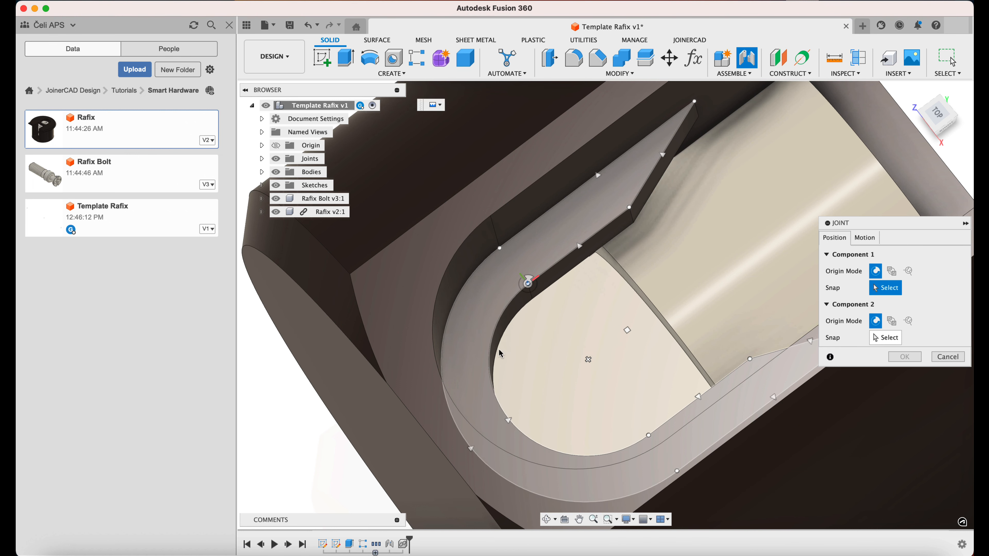
click(592, 365)
scroll(523, 312, down, 10)
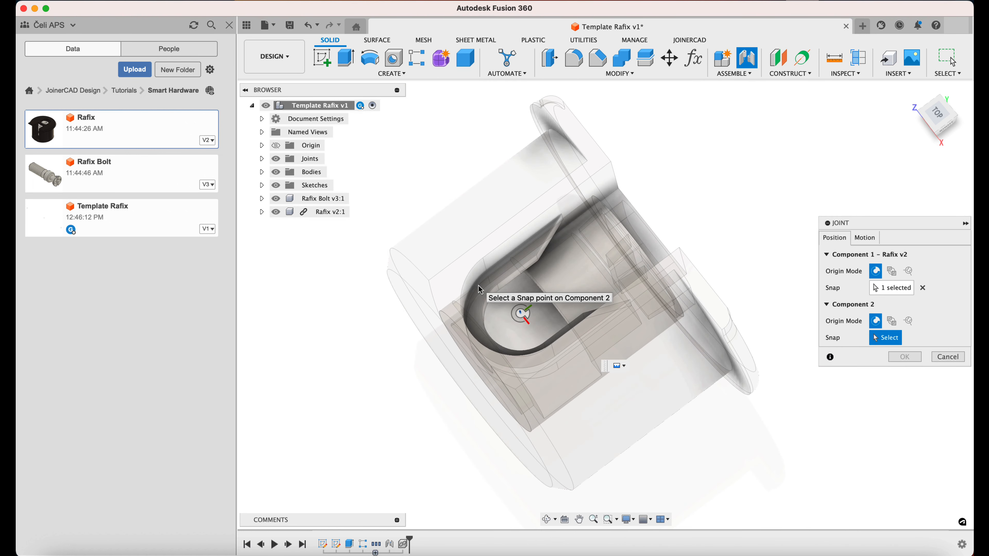
Set the joint's second snap point at the centre of the cross recess under the Rafix Bolt's head.
scroll(558, 351, down, 4)
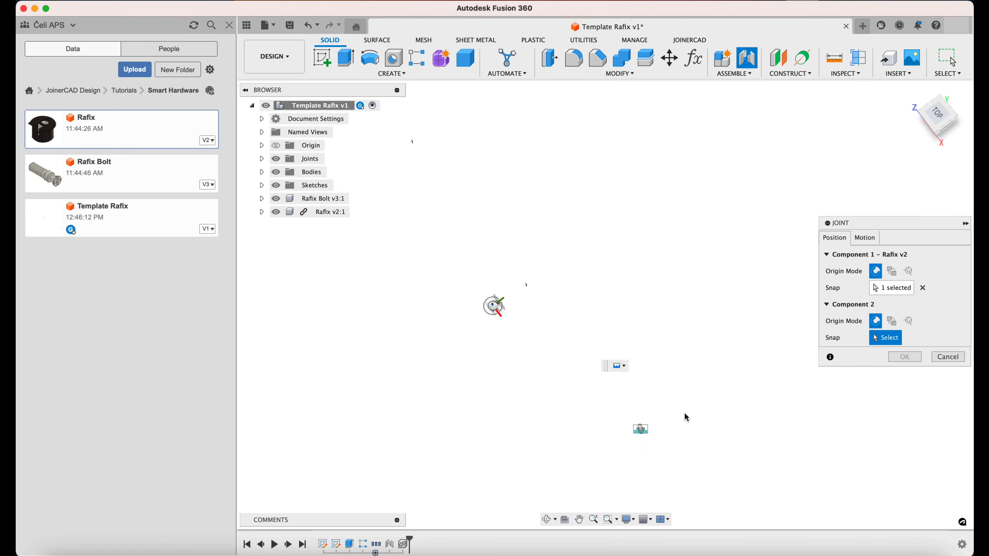
shift+middle_drag(685, 417, 693, 362)
scroll(686, 358, up, 5)
scroll(619, 349, up, 8)
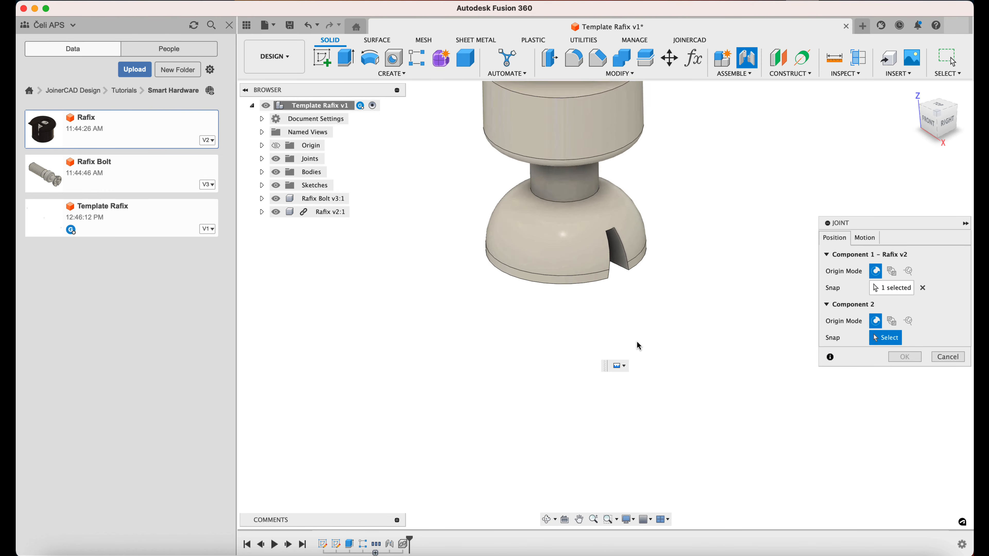
shift+middle_drag(638, 345, 631, 244)
scroll(599, 285, up, 5)
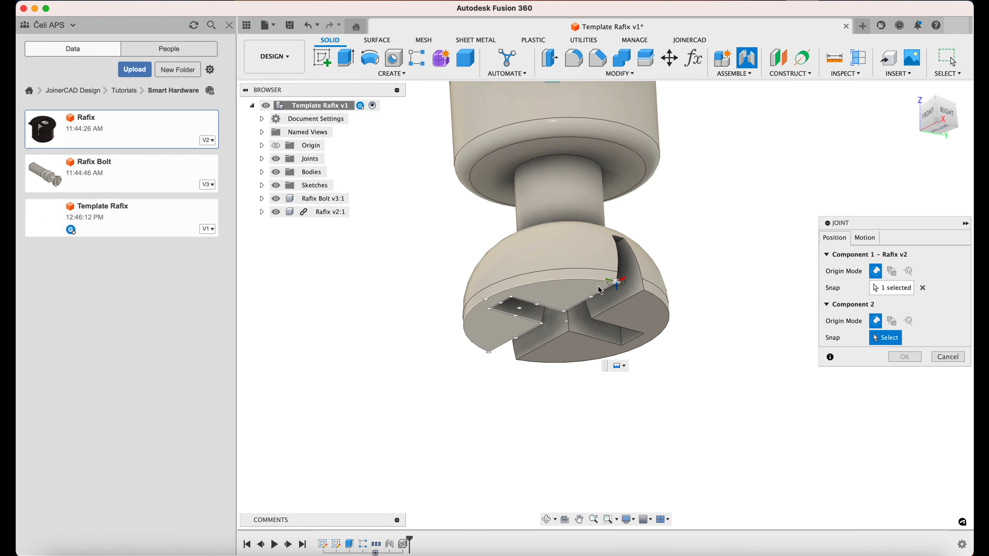
click(579, 332)
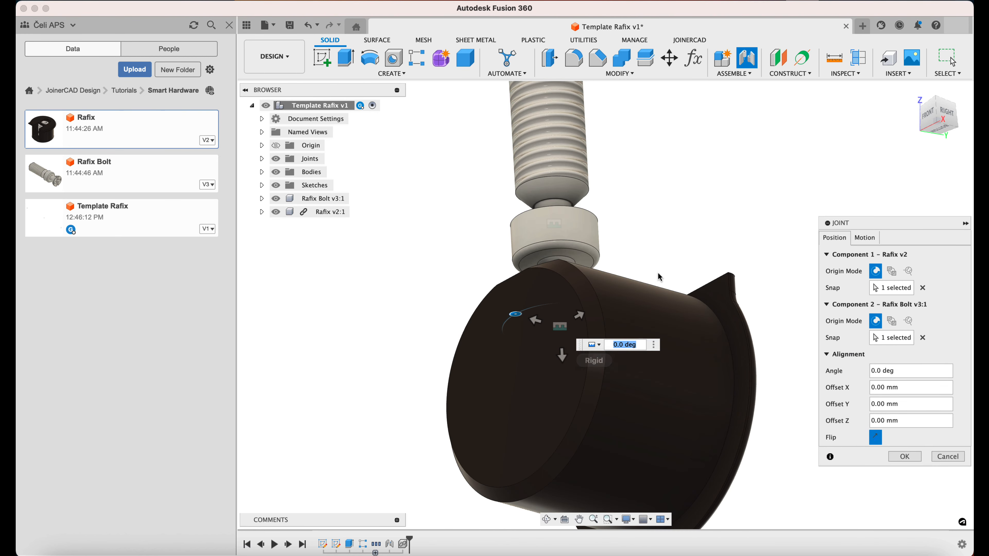
Offset the Rafix joint by -5.50 mm in Z so the bolt sits inside the Rafix, and finish the rigid joint.
shift+middle_drag(557, 334, 741, 194)
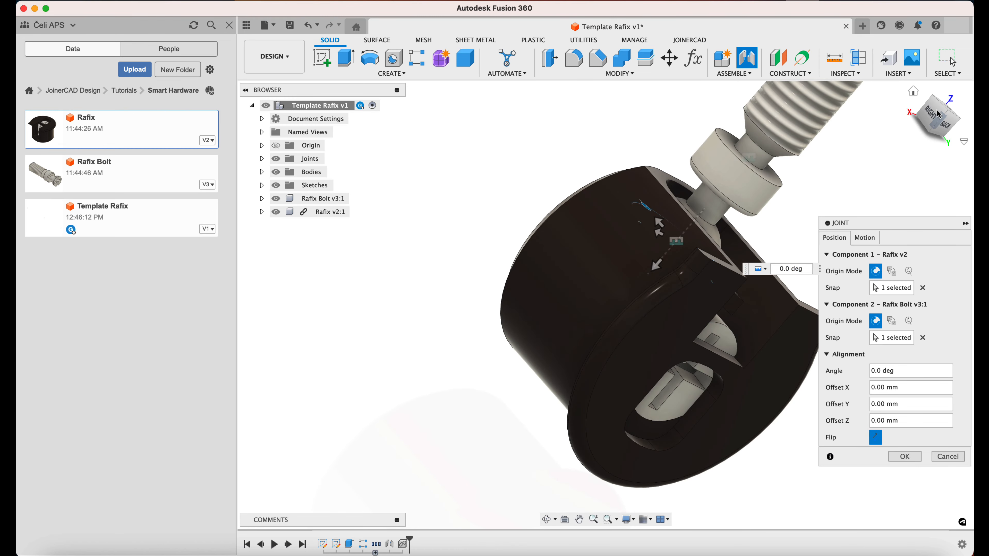
click(945, 124)
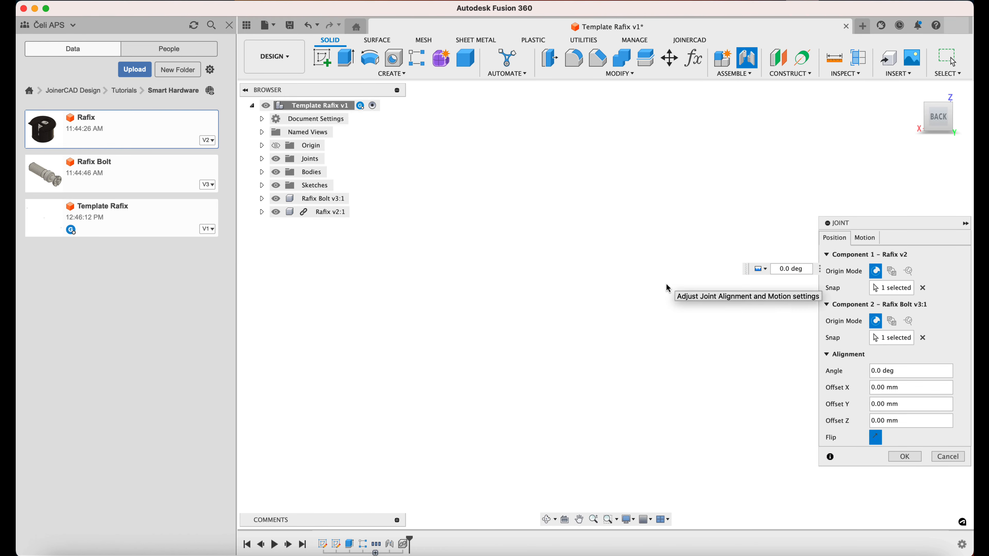
scroll(665, 284, down, 10)
scroll(467, 230, up, 6)
scroll(483, 242, up, 6)
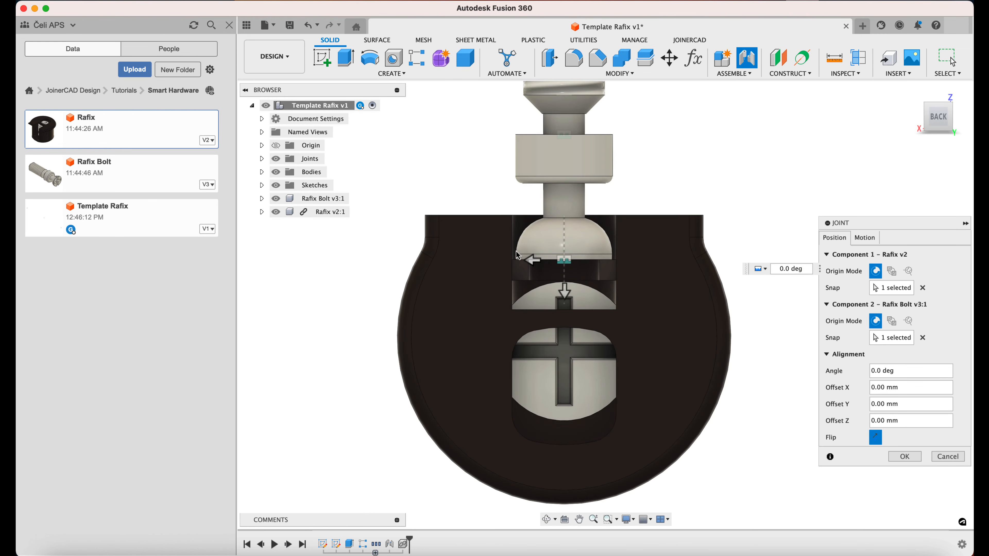
drag(545, 377, 548, 267)
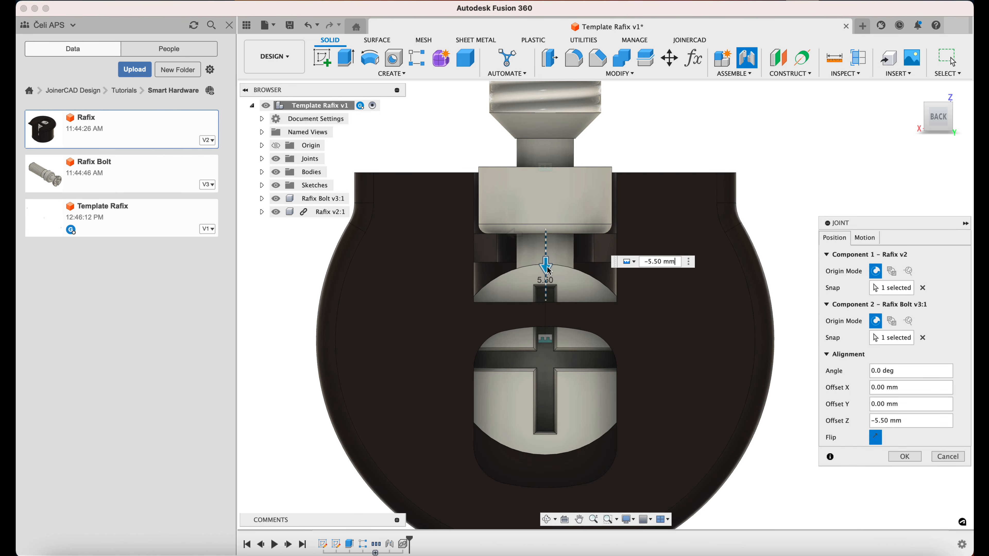
click(893, 456)
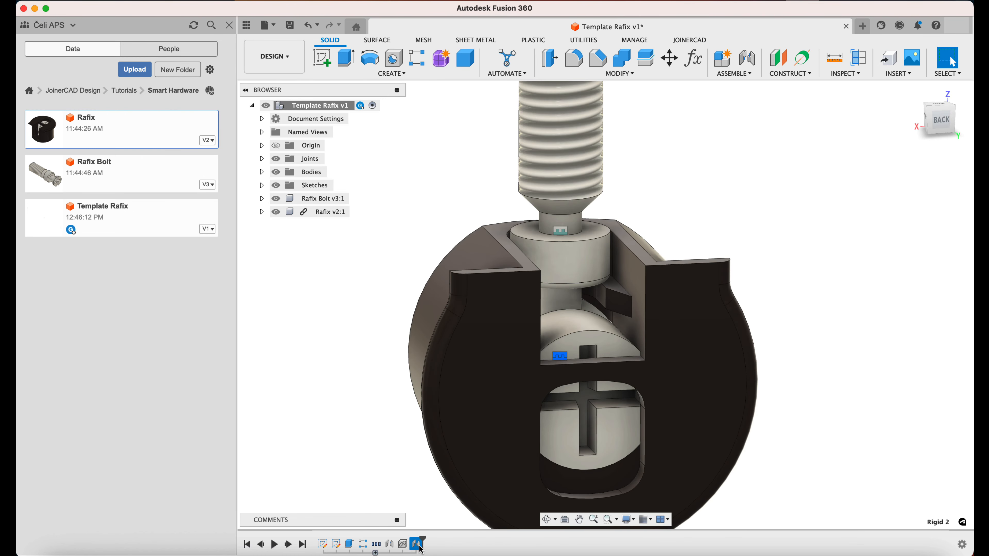
Edit the joint between the Rafix and its bolt, and set its Z offset to -5.0 mm.
right_click(420, 547)
click(468, 461)
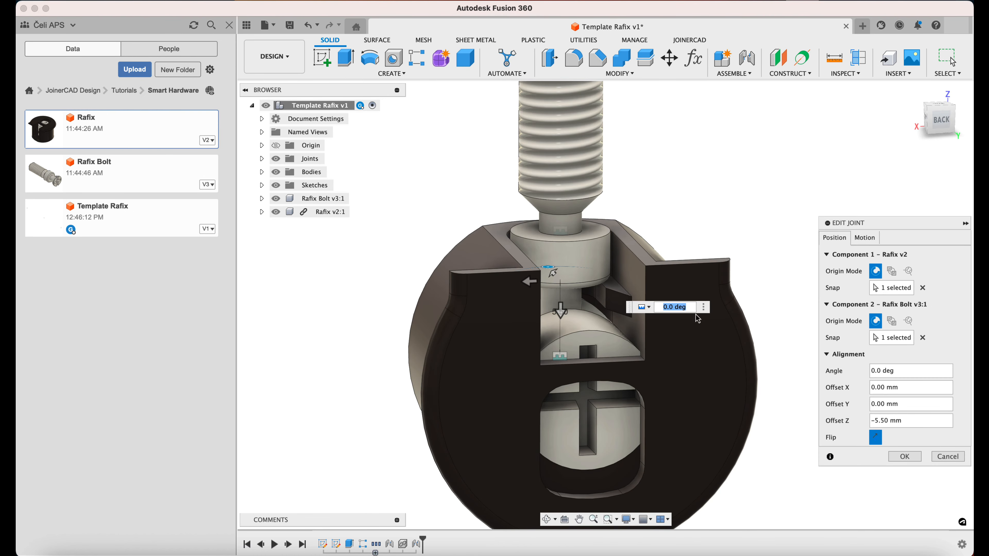
click(885, 421)
key(Return)
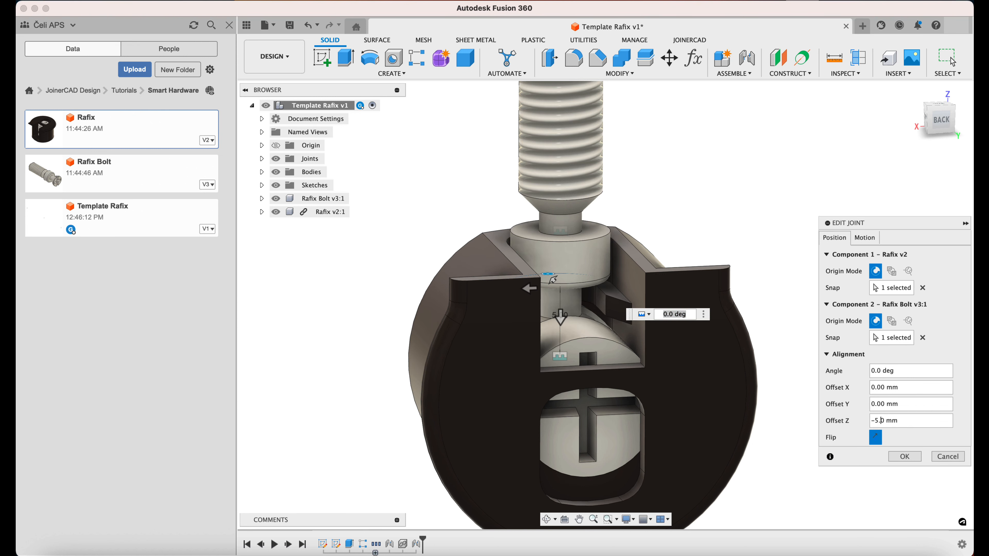
click(904, 456)
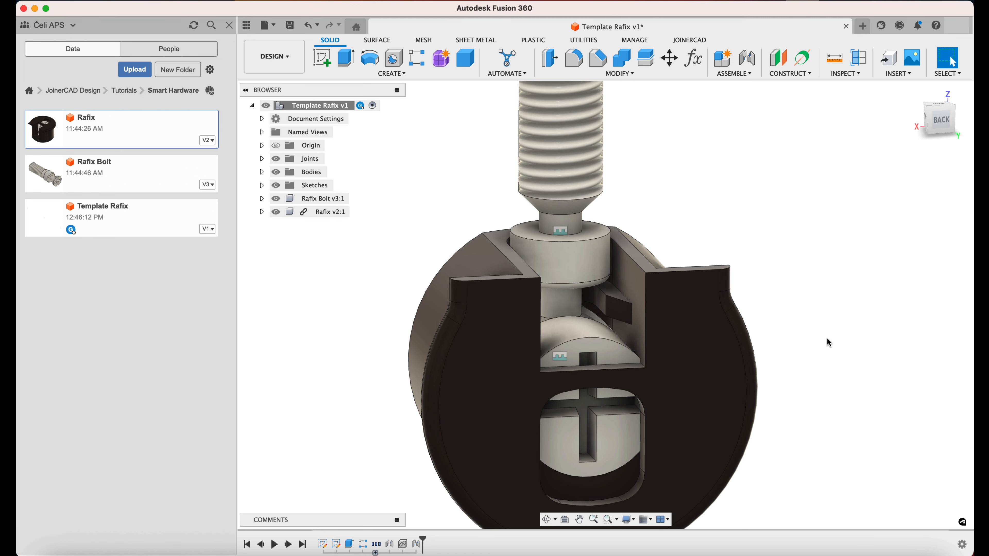
Measure the distance between the top face of the bolt's collar and the top face of the Rafix.
key(i)
scroll(615, 220, up, 3)
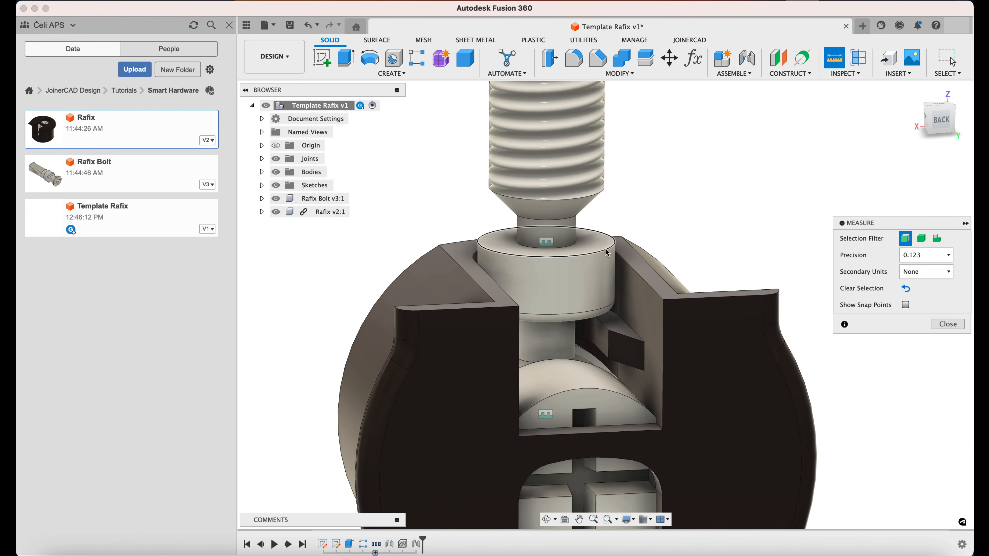
click(555, 249)
click(629, 263)
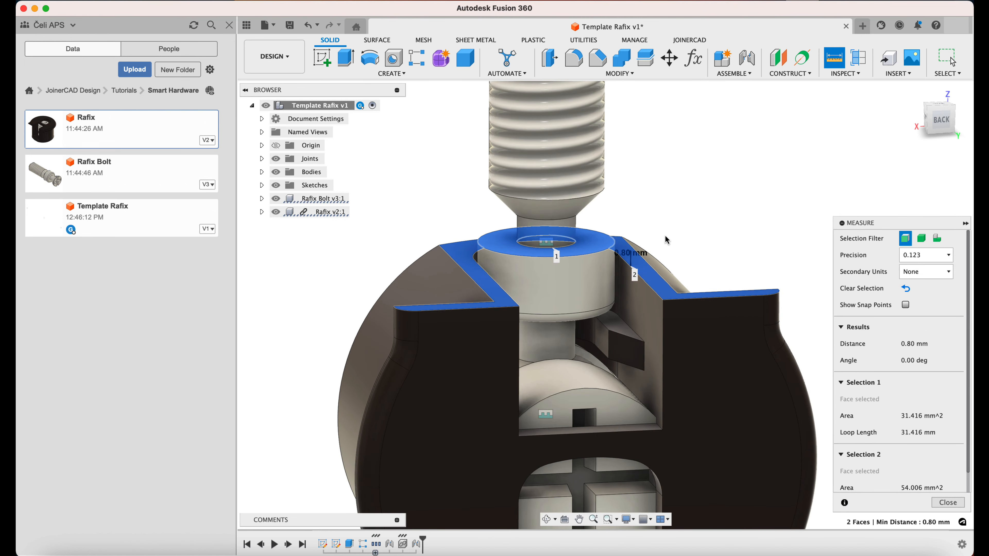
click(948, 502)
Hide the Joints folder so the joint markers are not displayed on the Rafix assembly.
scroll(711, 294, down, 5)
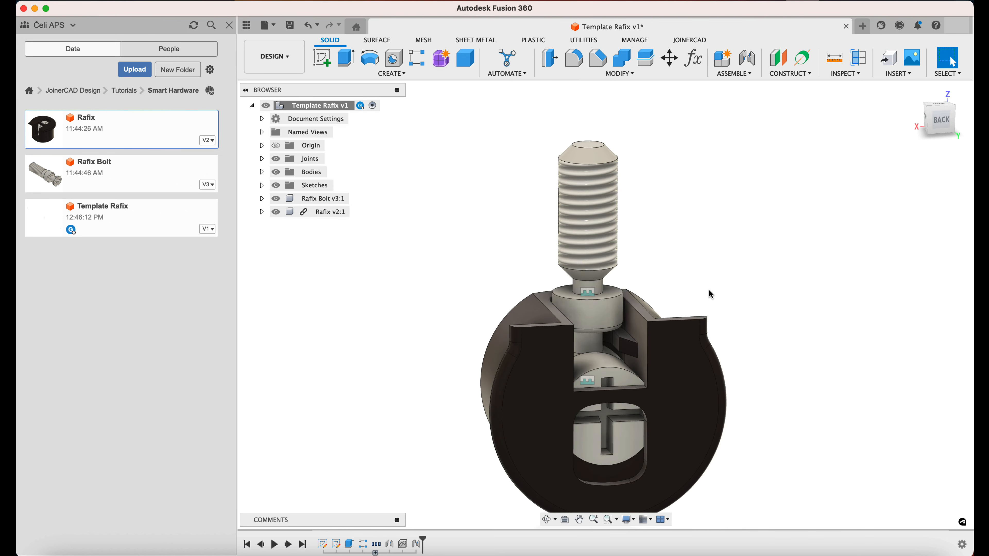
scroll(710, 295, down, 5)
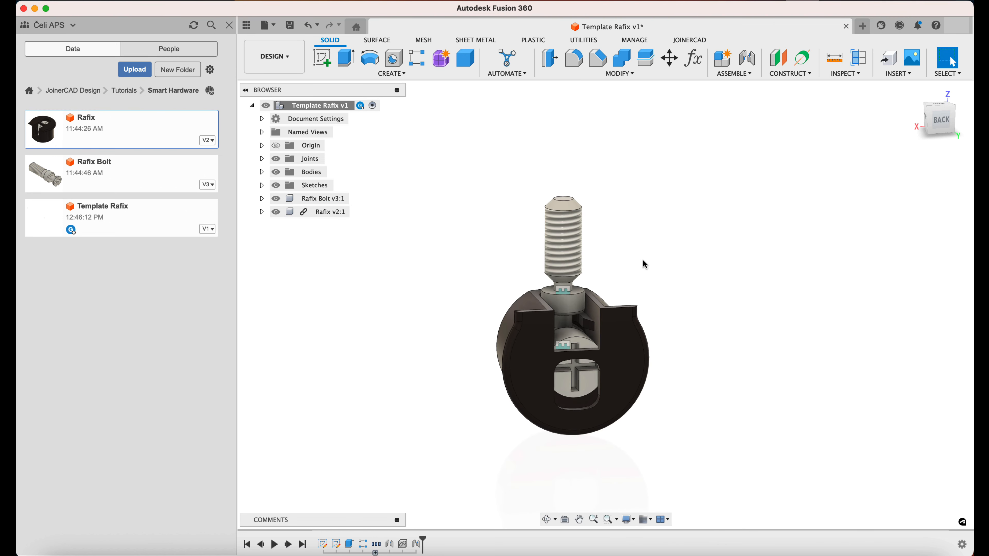
shift+middle_drag(645, 265, 591, 250)
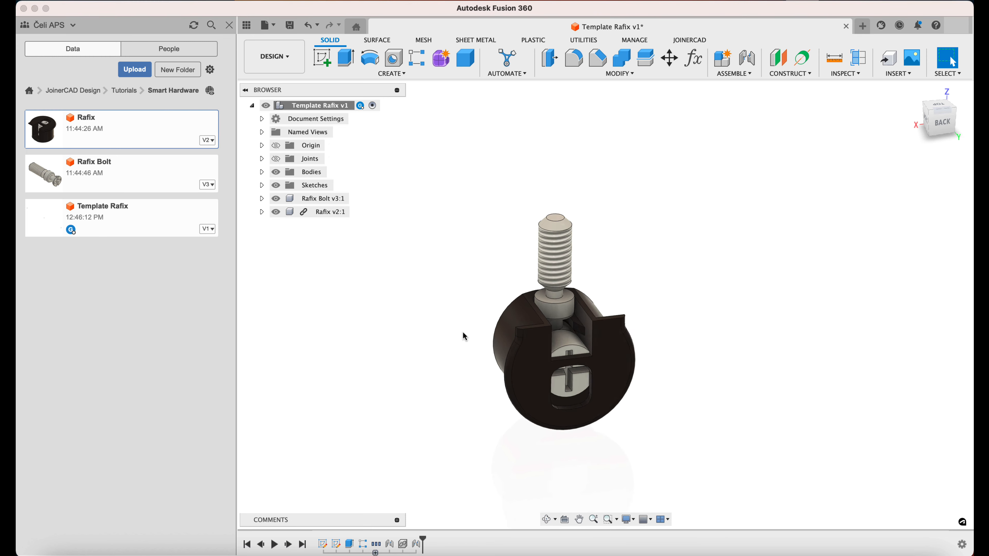
shift+middle_drag(464, 336, 594, 354)
scroll(593, 354, down, 3)
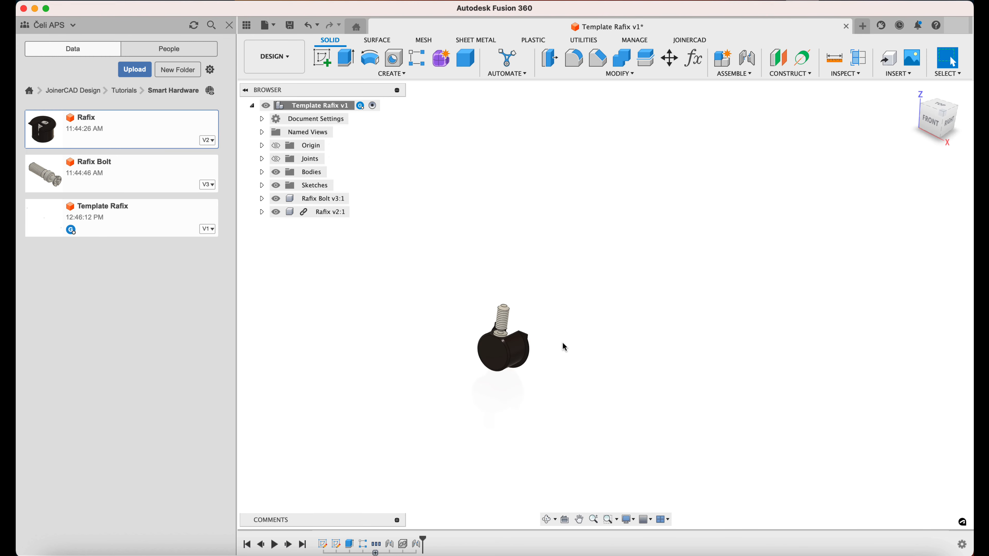
Close the data panel and break the Rafix component's link to its source design.
click(246, 25)
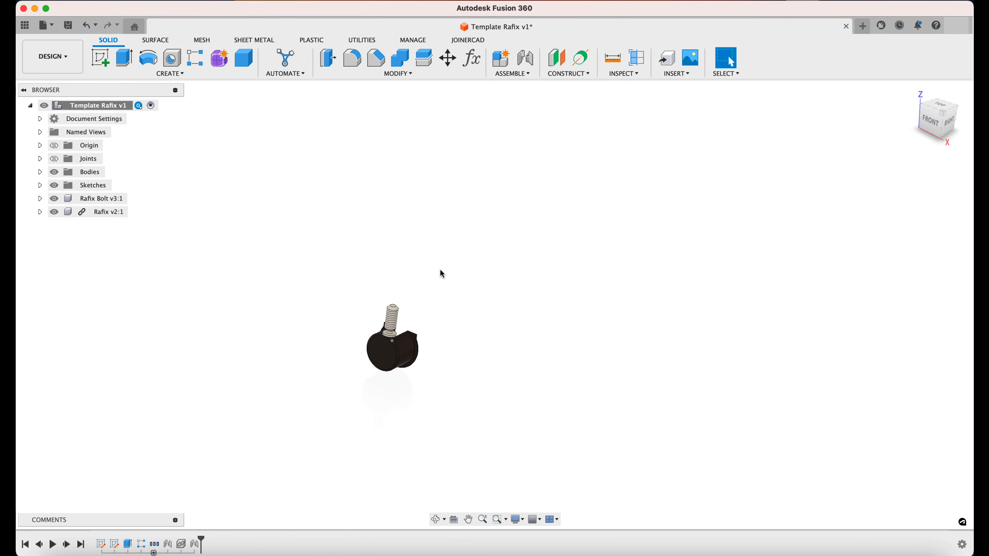
right_click(79, 214)
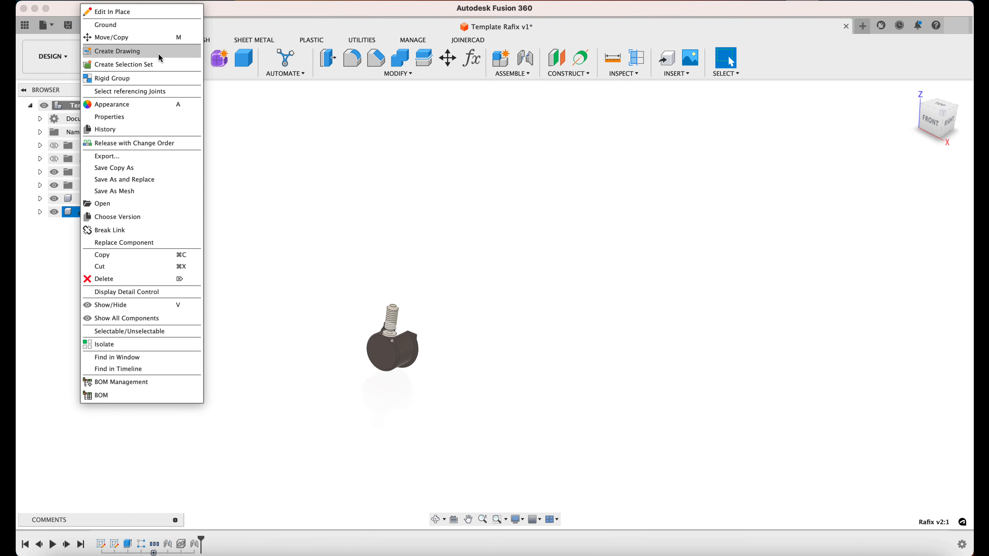
click(309, 283)
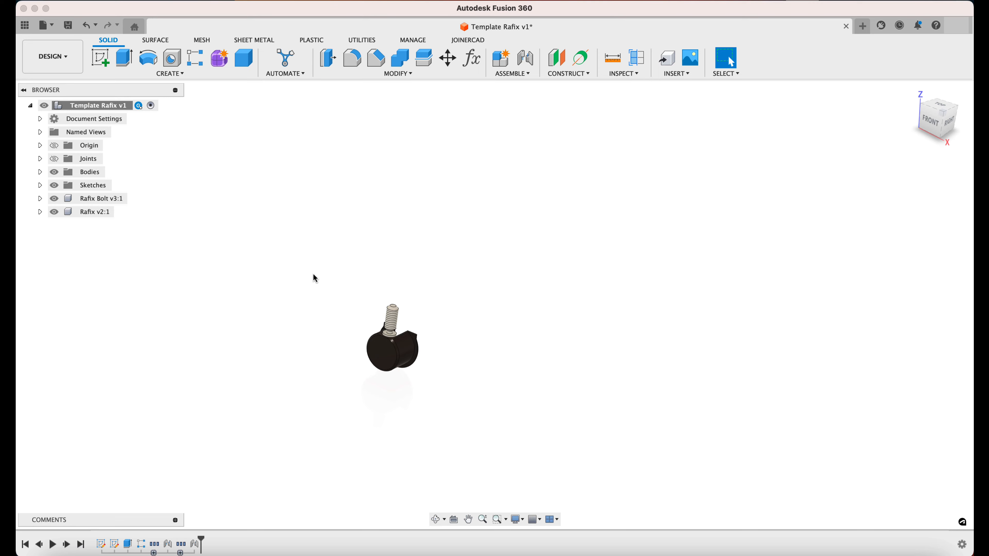
Activate the Rafix Bolt component and start a sketch on the top face of the bolt's collar.
middle_drag(313, 276, 554, 316)
scroll(560, 320, down, 4)
mouse_move(521, 276)
shift+middle_down()
mouse_move(471, 290)
mouse_move(490, 258)
mouse_move(501, 267)
mouse_move(516, 260)
shift+middle_up()
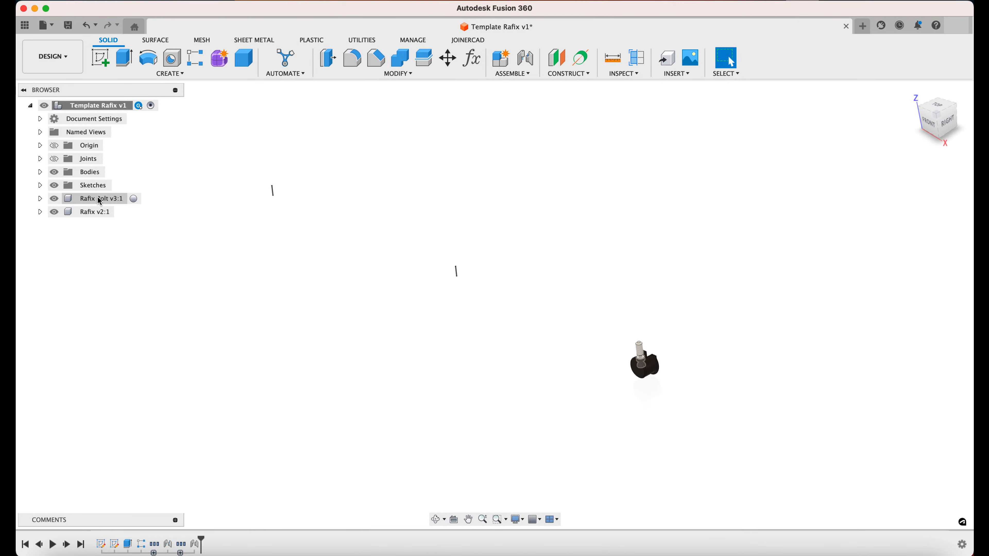
click(101, 201)
click(135, 199)
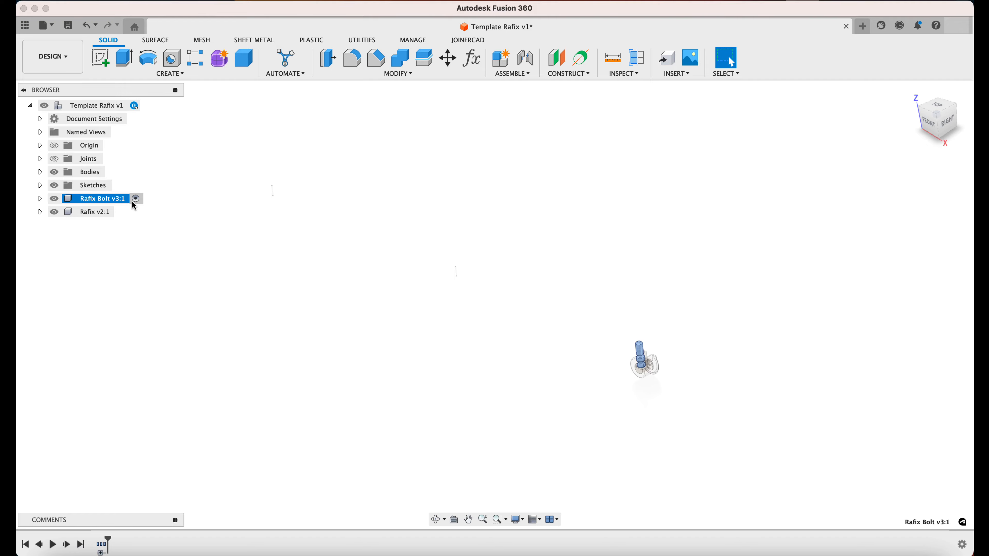
click(246, 249)
click(100, 57)
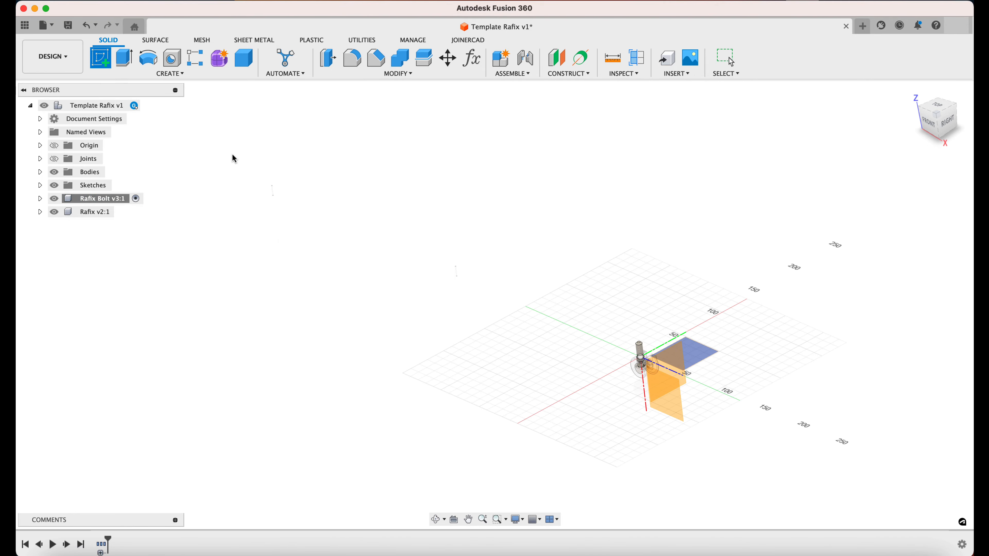
scroll(620, 354, up, 10)
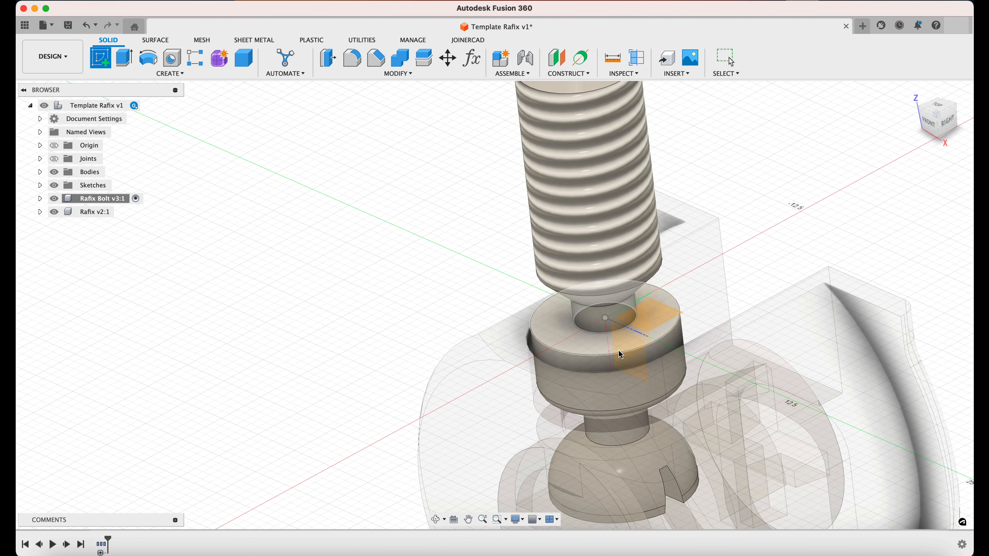
click(620, 358)
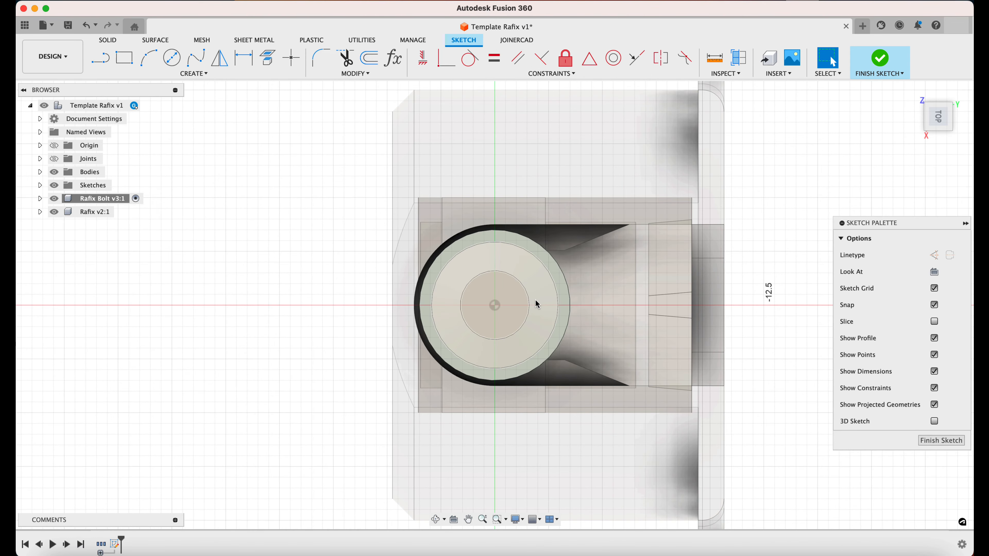
Sketch a 5 mm diameter circle centred on the bolt's axis.
scroll(424, 289, down, 3)
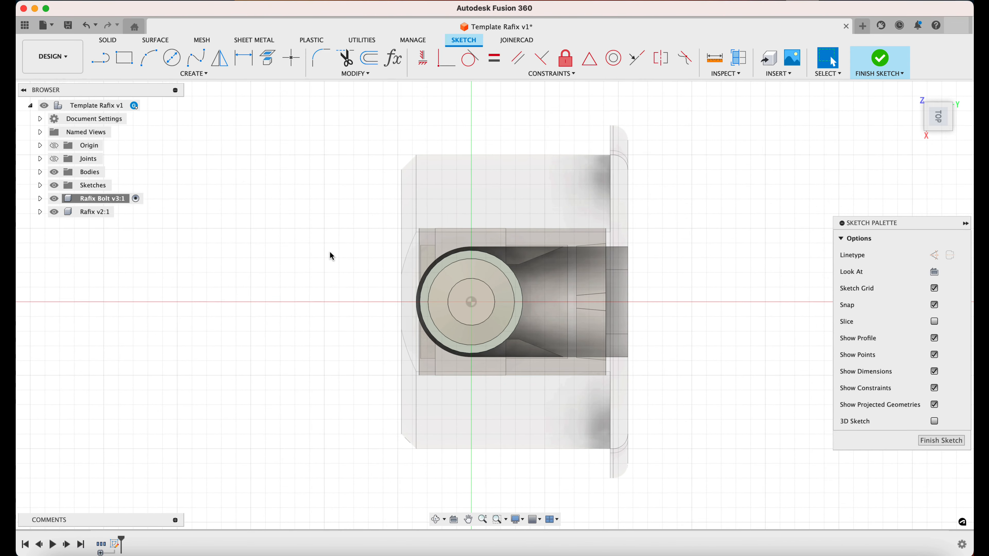
click(172, 57)
click(472, 303)
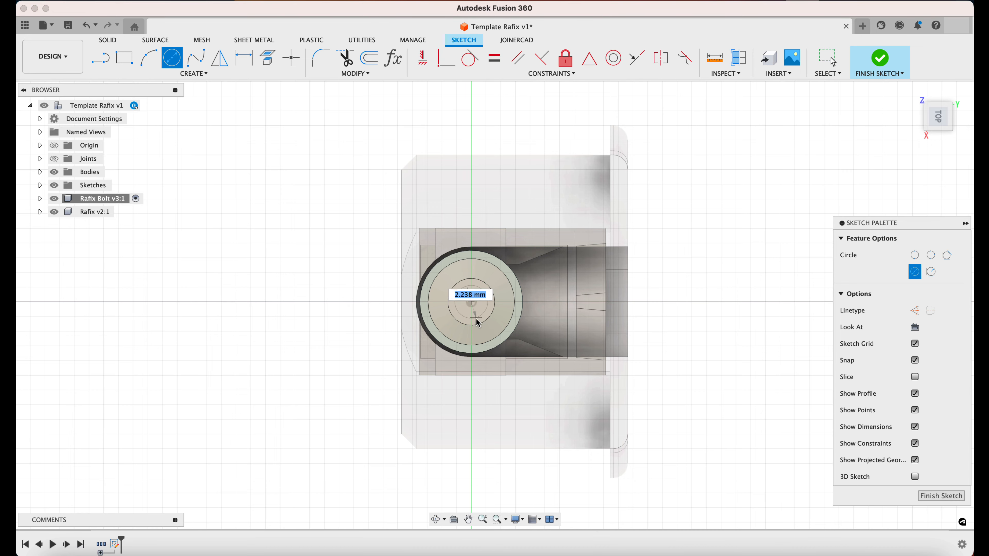
text(5)
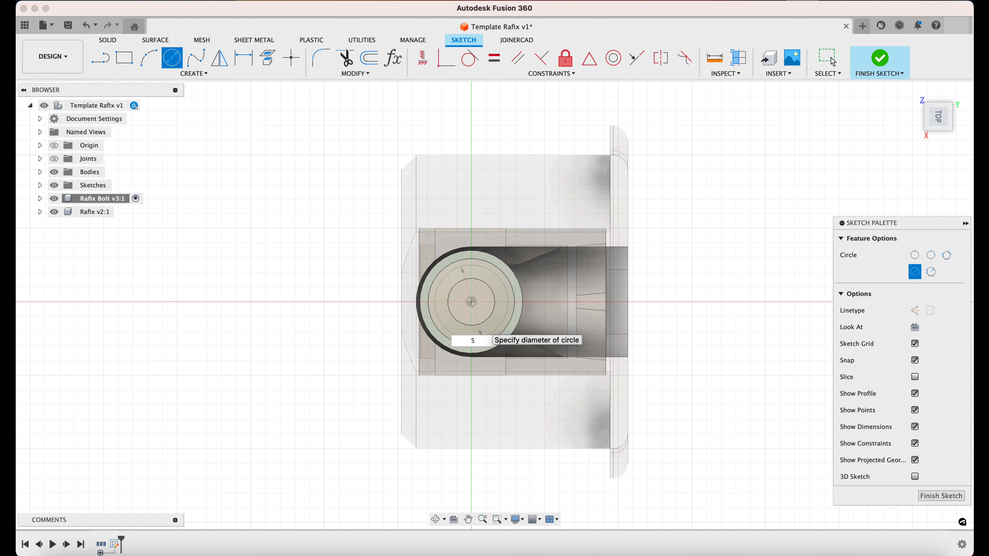
key(Return)
click(830, 59)
Extrude both profiles inside the 5 mm circle 15 mm along the bolt's thread as a new body.
shift+middle_drag(666, 323, 687, 269)
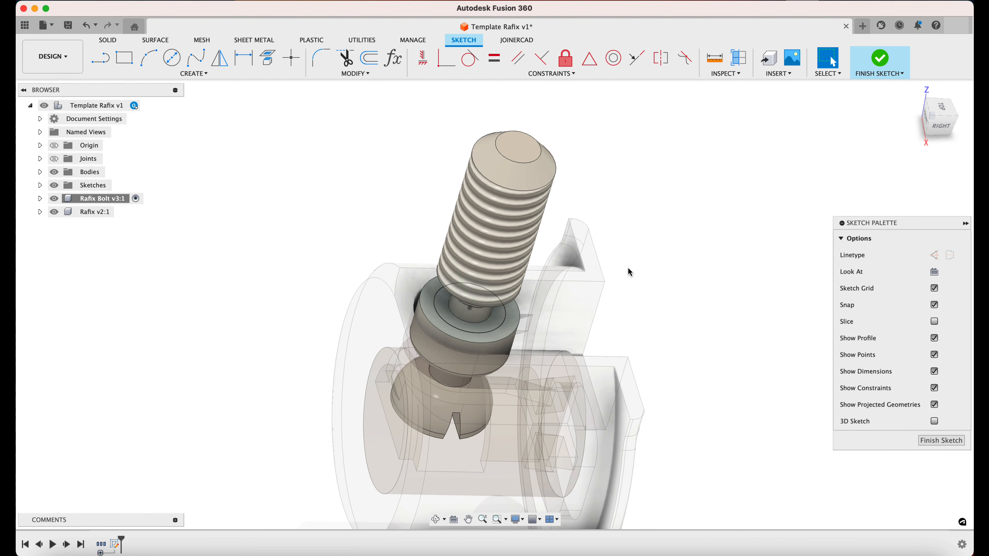
key(e)
scroll(498, 326, up, 3)
click(499, 324)
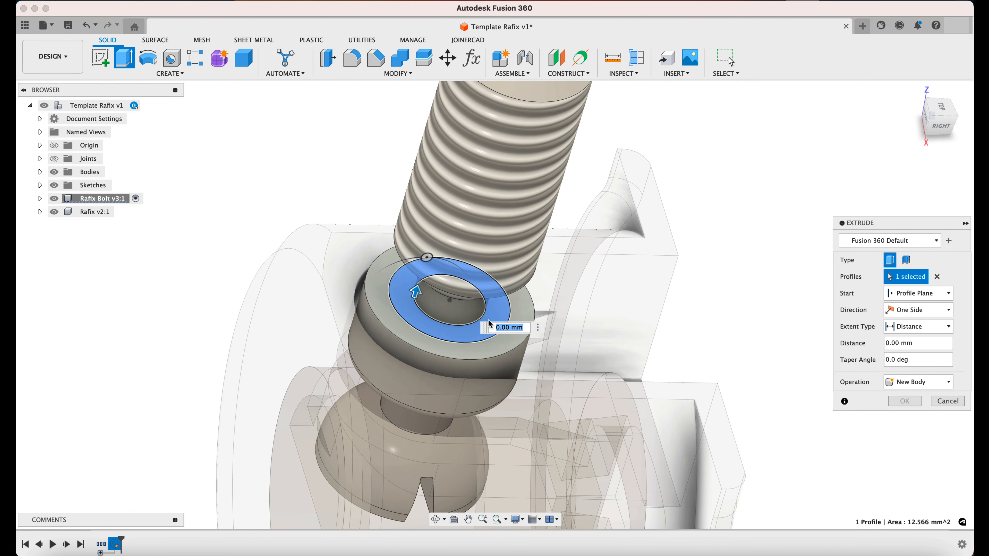
click(467, 316)
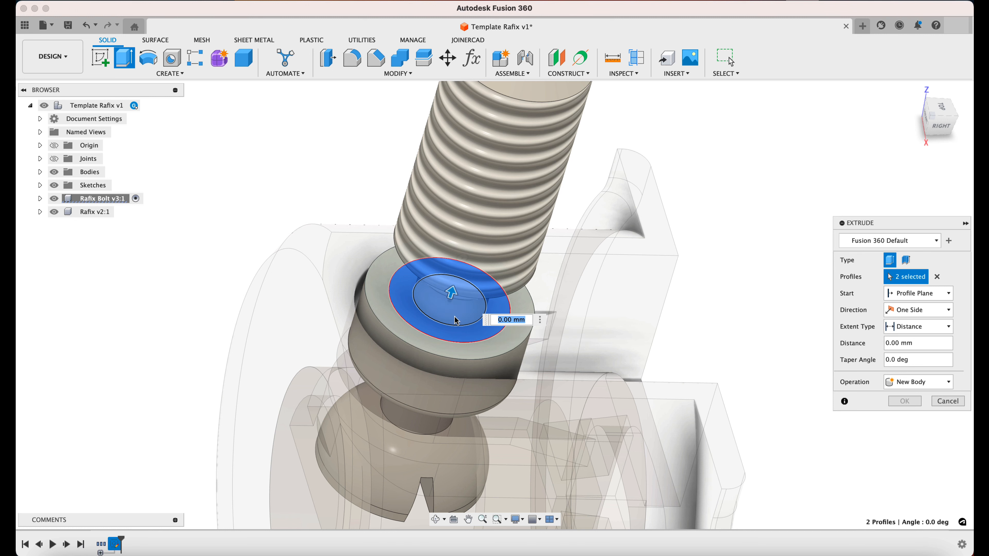
scroll(455, 308, down, 3)
text(15)
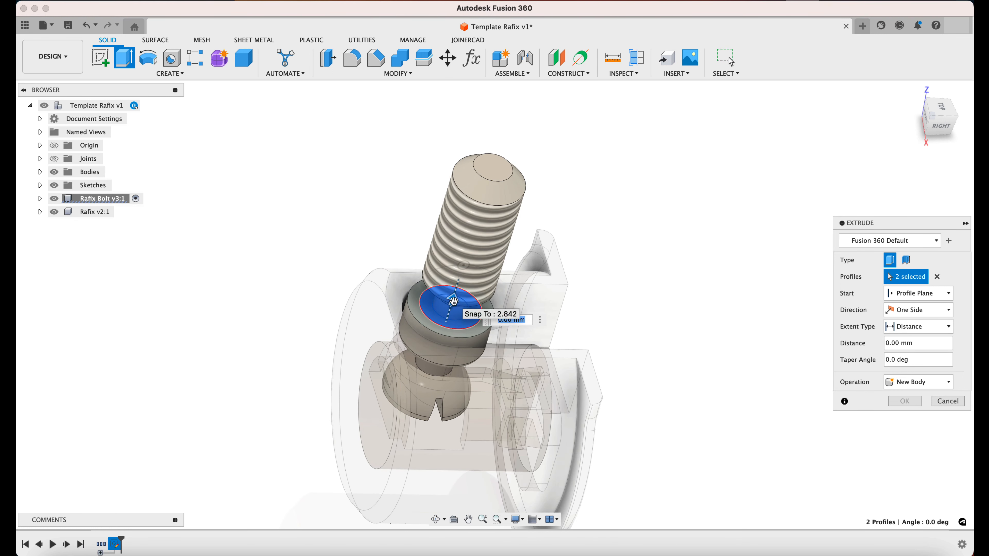
key(Return)
click(918, 381)
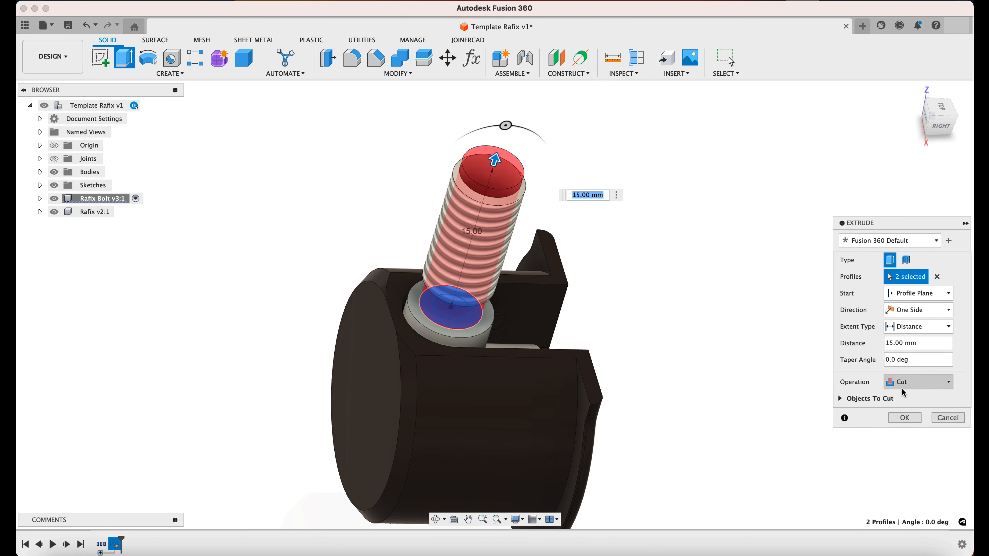
click(909, 432)
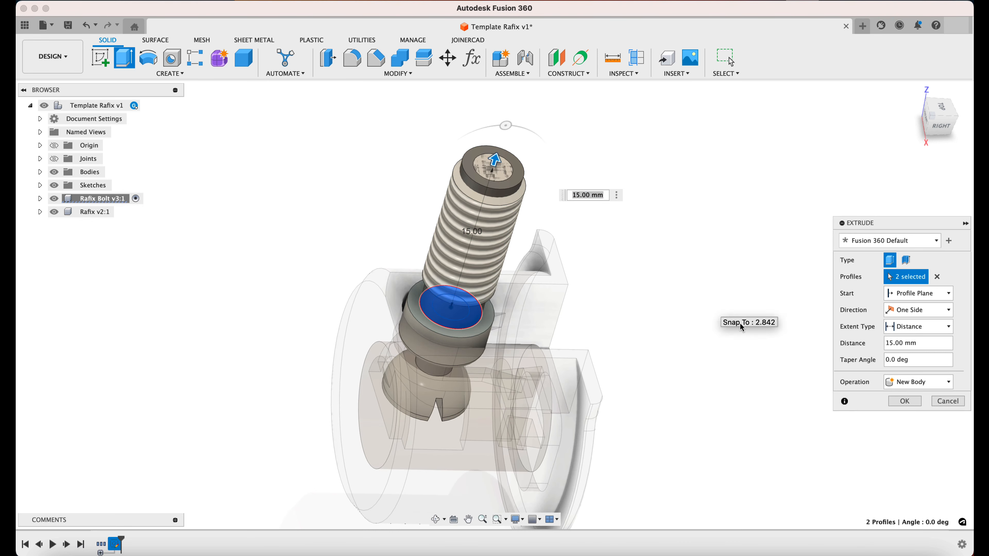
click(904, 401)
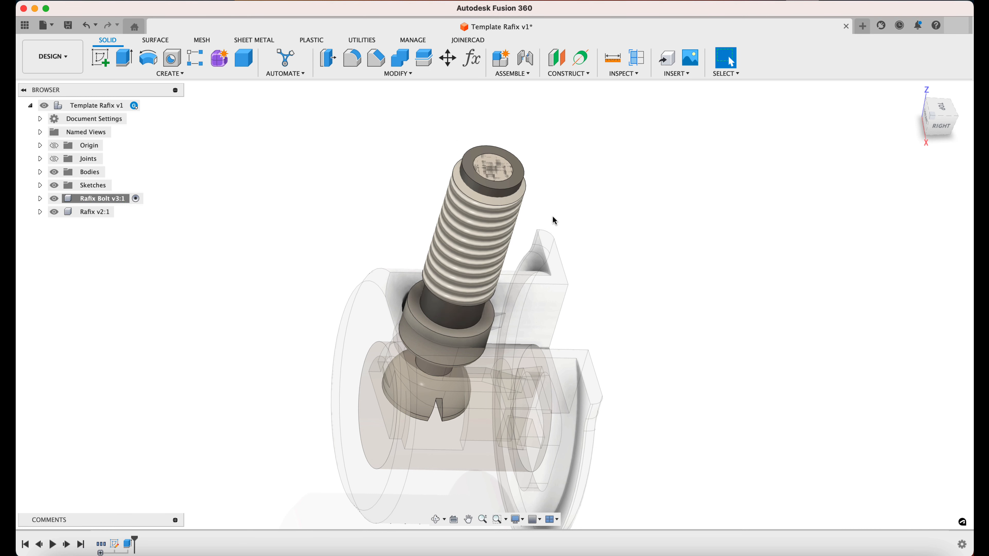
Rename the Rafix Bolt component's original body as Bolt and the extruded cylinder as Hole.
click(40, 199)
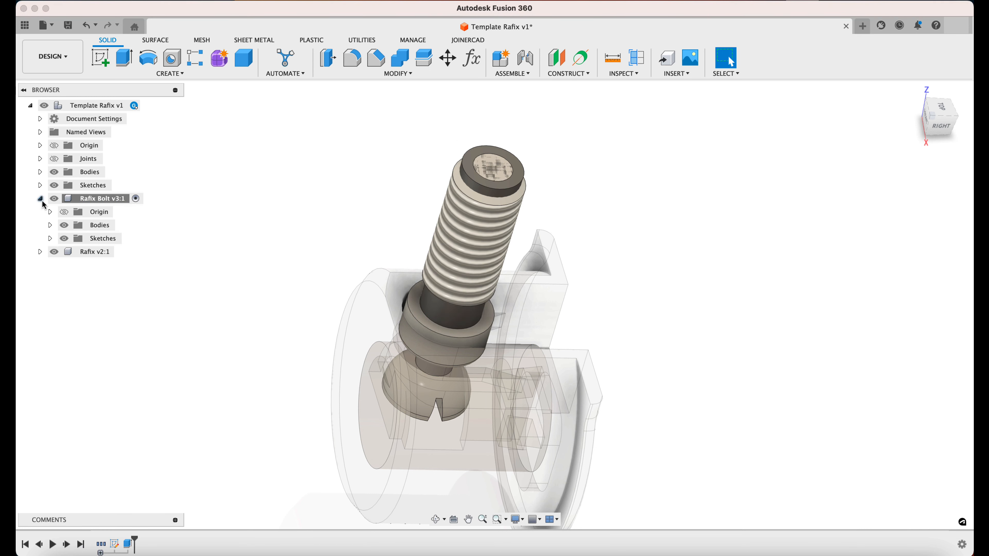
click(50, 225)
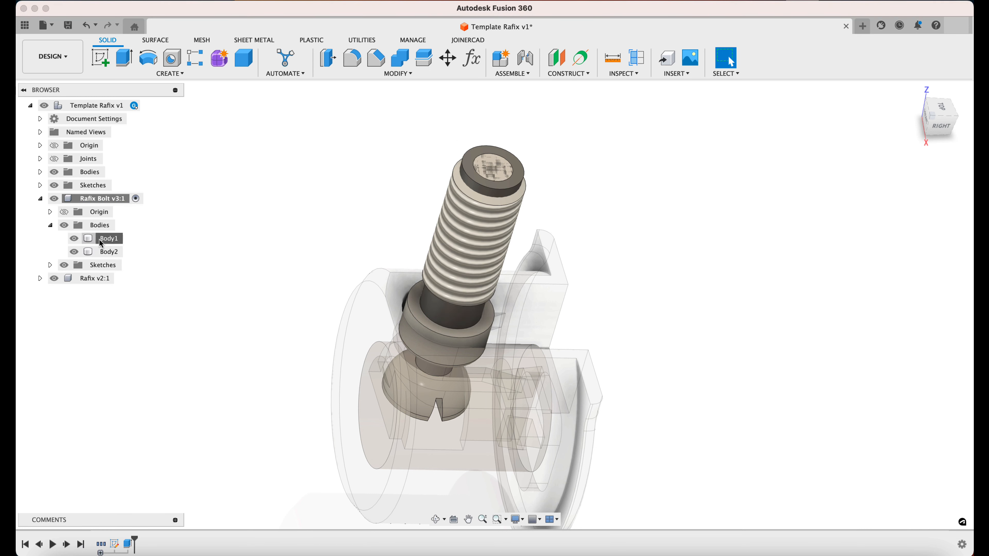
double_click(109, 238)
text(B)
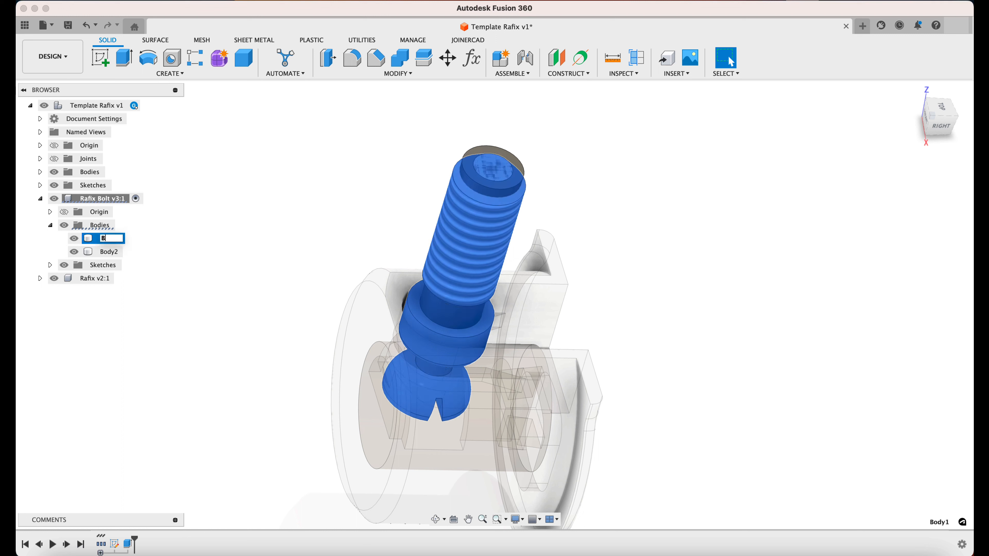
text(olt)
key(Return)
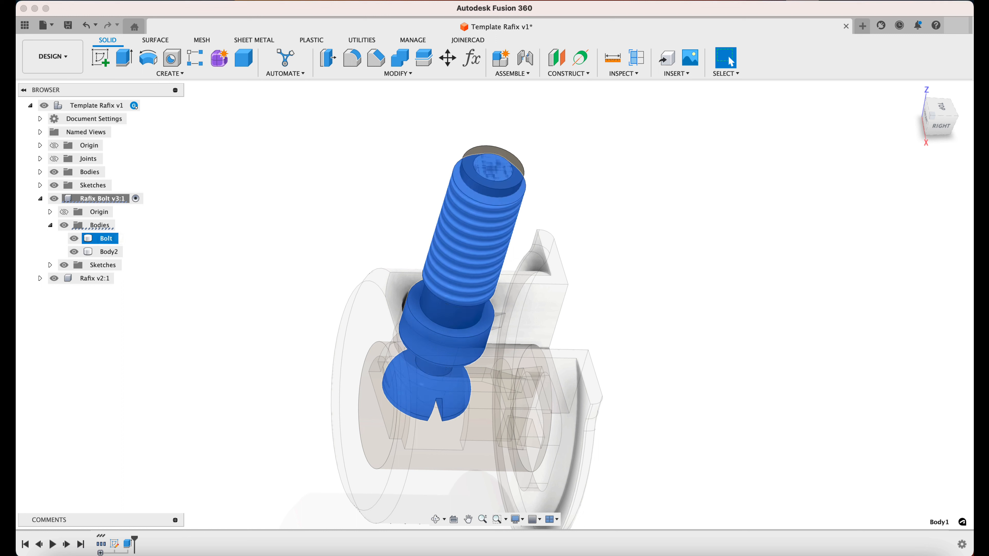
double_click(108, 251)
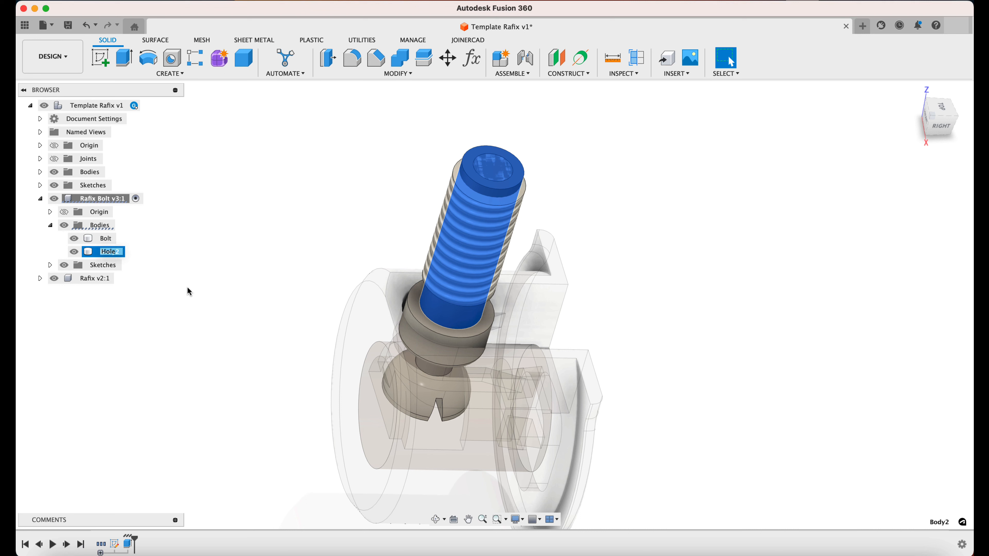
text(Hole)
key(Return)
Set the Sculpt Management of the Hole body to Subtractive and that of the Bolt body to Neutral.
right_click(93, 253)
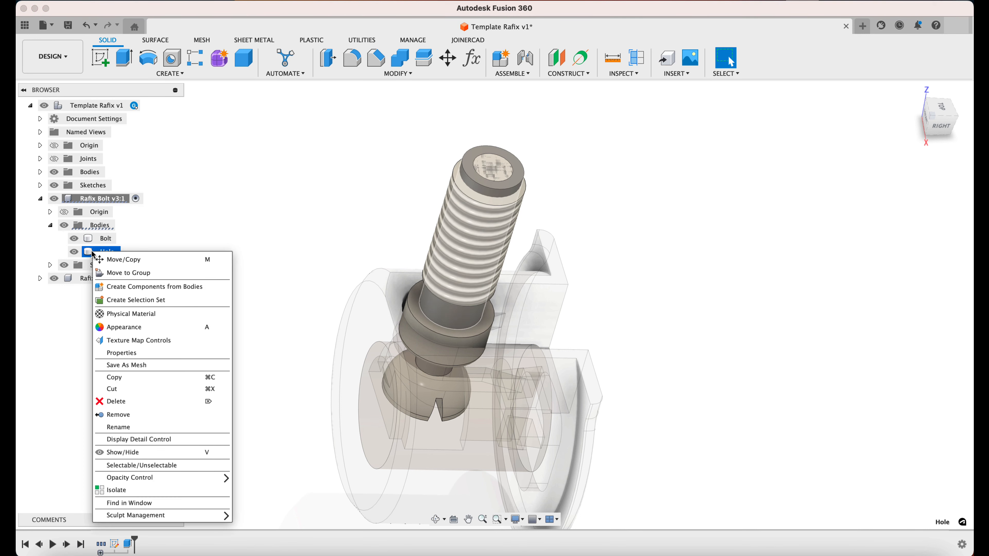
mouse_move(149, 519)
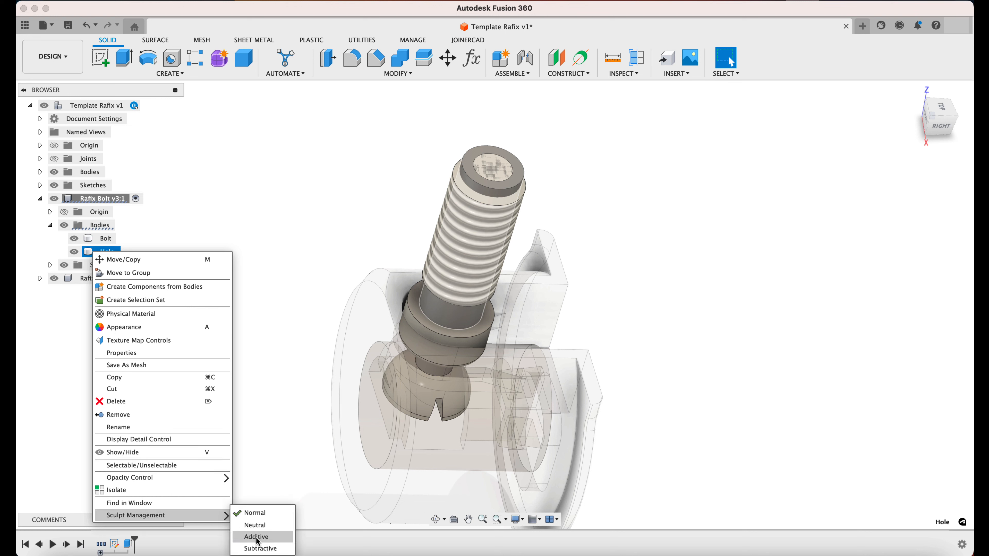
click(260, 548)
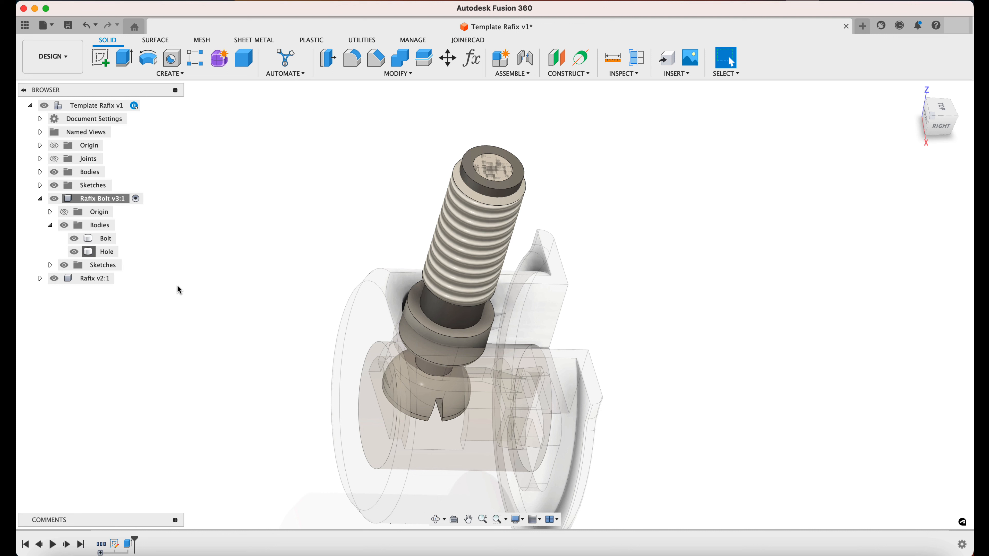
click(104, 241)
right_click(105, 241)
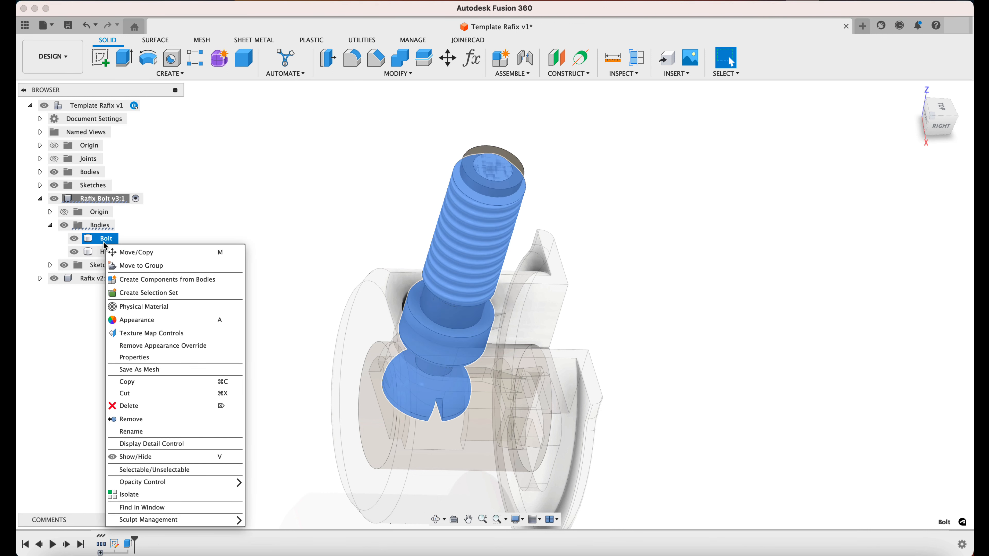
mouse_move(210, 524)
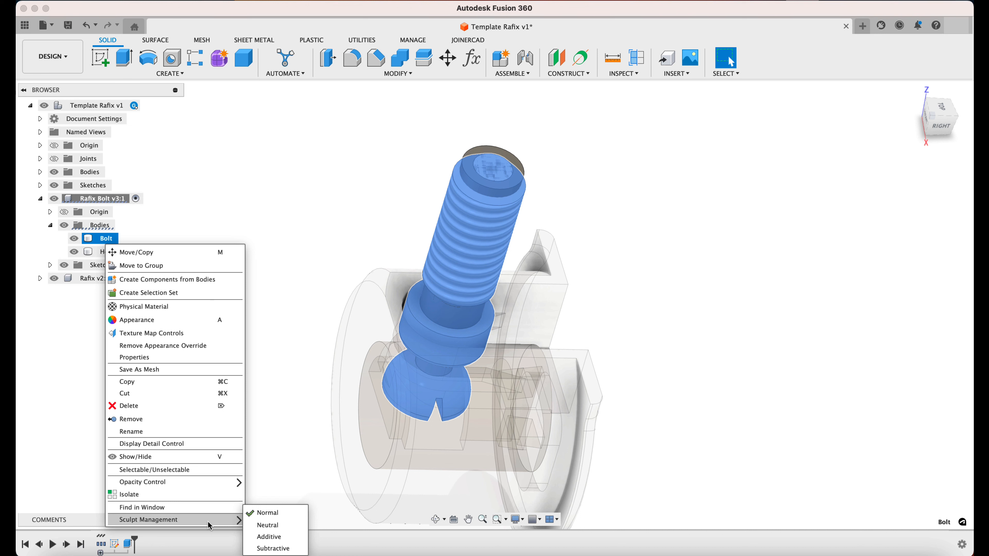
click(272, 527)
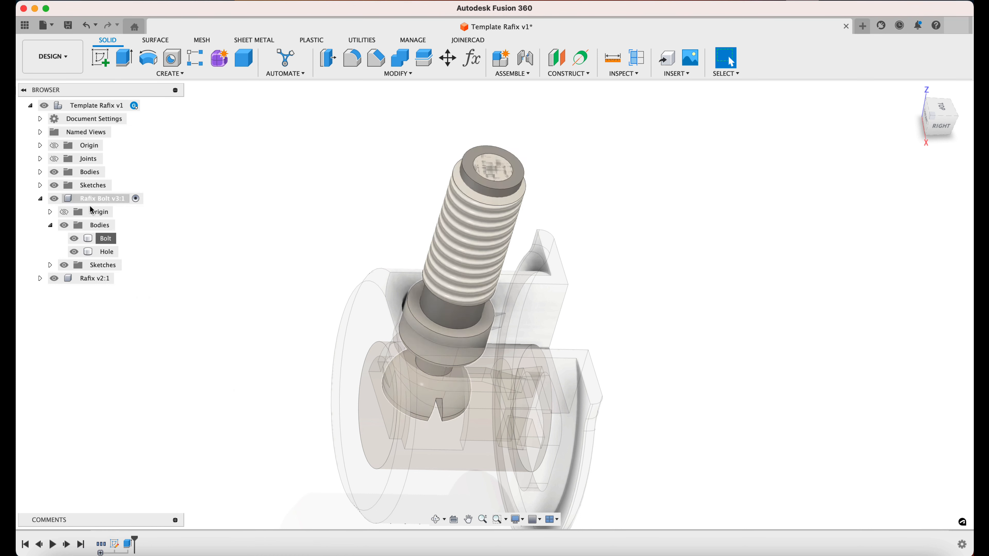
Hide the Hole body and reactivate the top-level Template Rafix component.
click(74, 251)
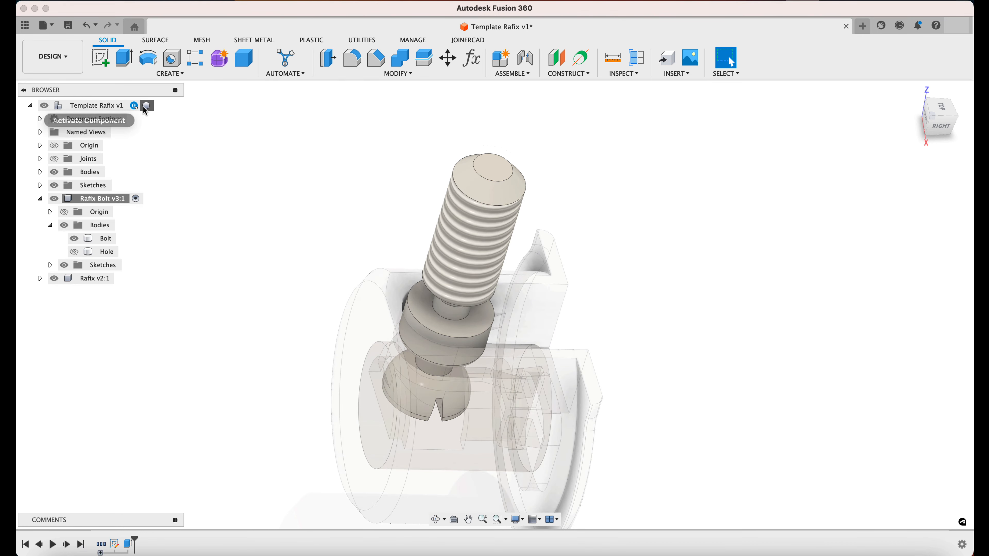
click(151, 105)
click(289, 260)
Activate the Rafix component, expand its contents, and start a sketch on the flat face of its rim flange.
middle_drag(289, 260, 350, 151)
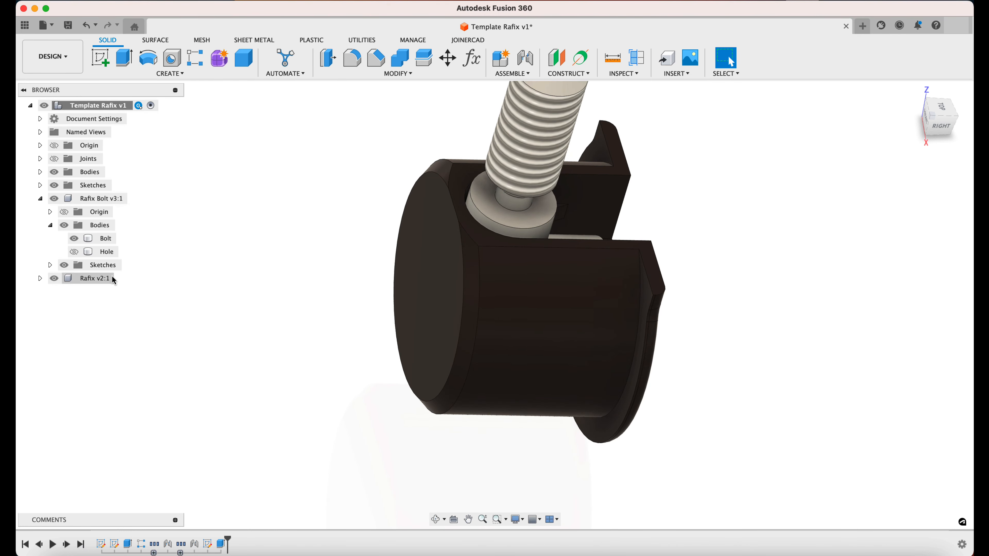
click(121, 278)
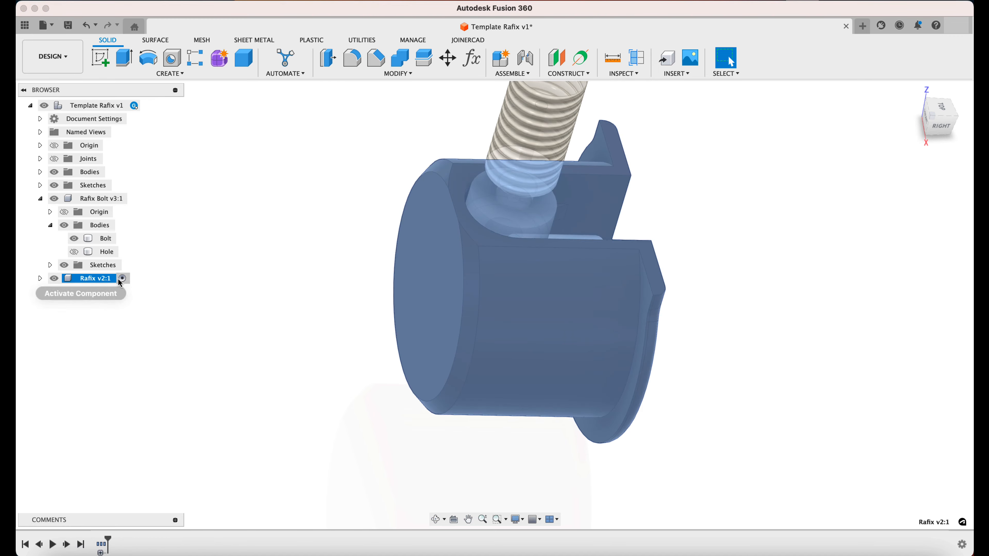
click(40, 279)
click(239, 370)
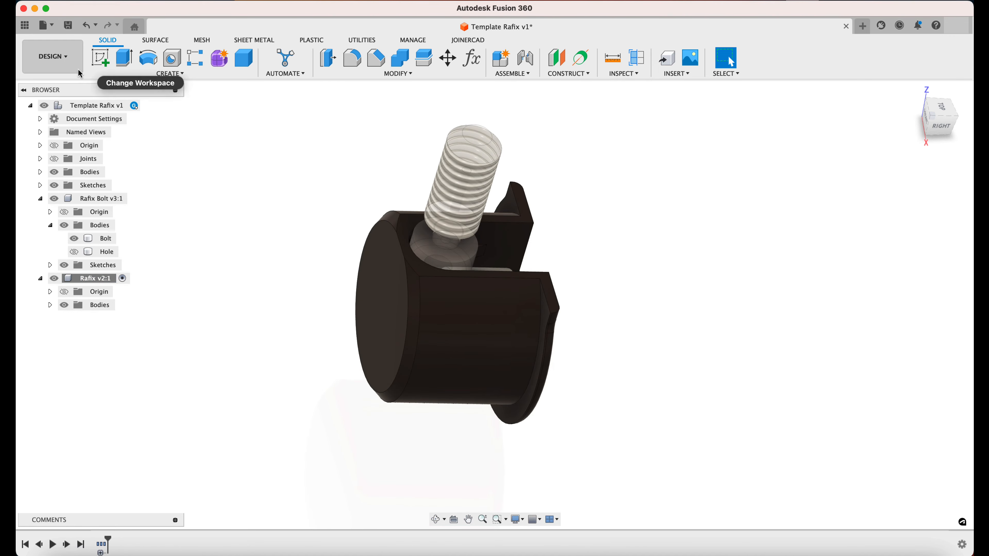
click(102, 60)
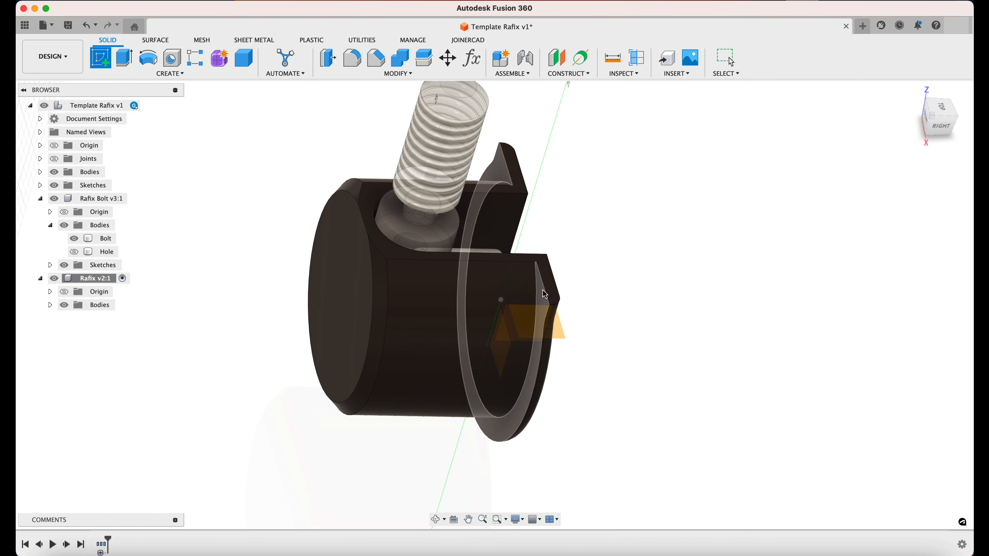
click(546, 295)
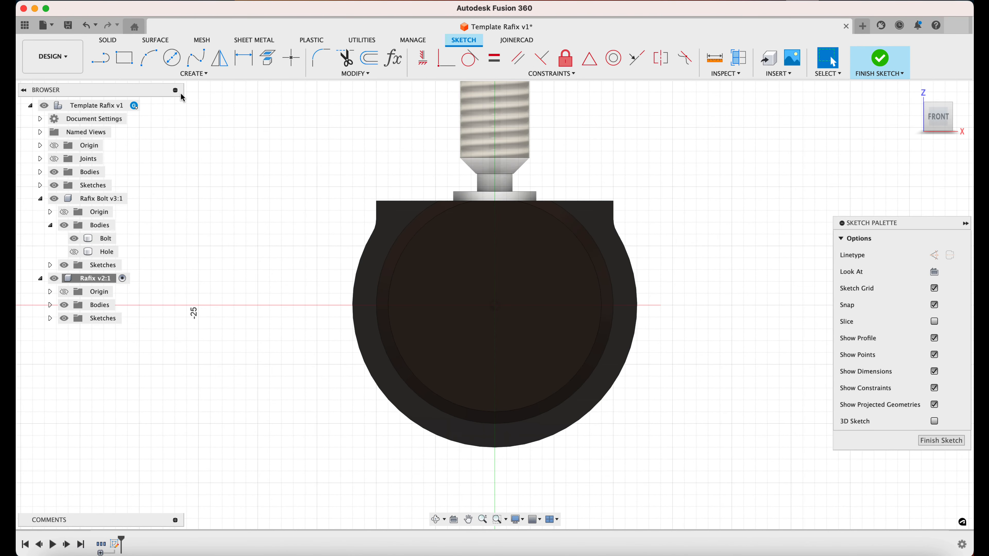
Draw a 20 mm diameter circle centred on the round Rafix housing and finish the sketch.
click(171, 58)
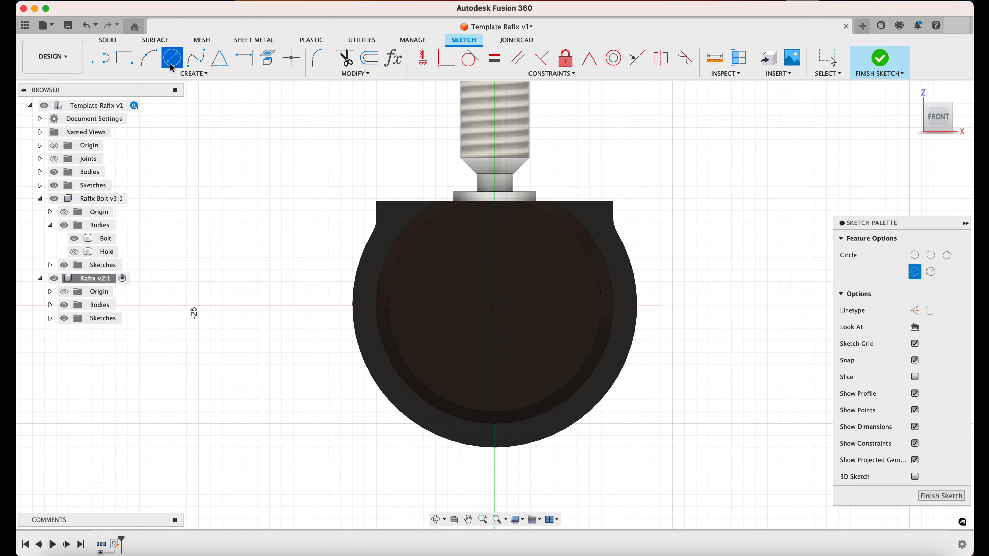
click(496, 306)
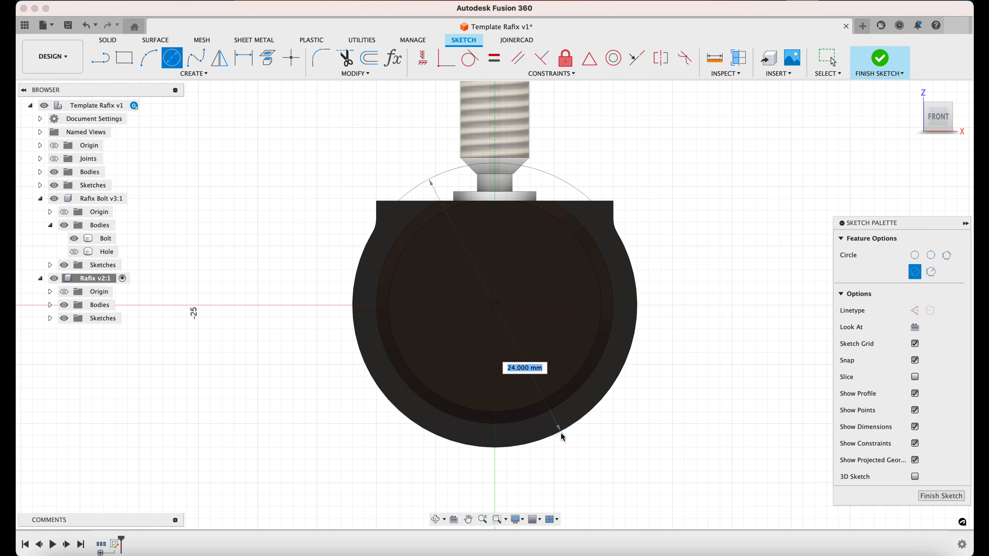
text(20)
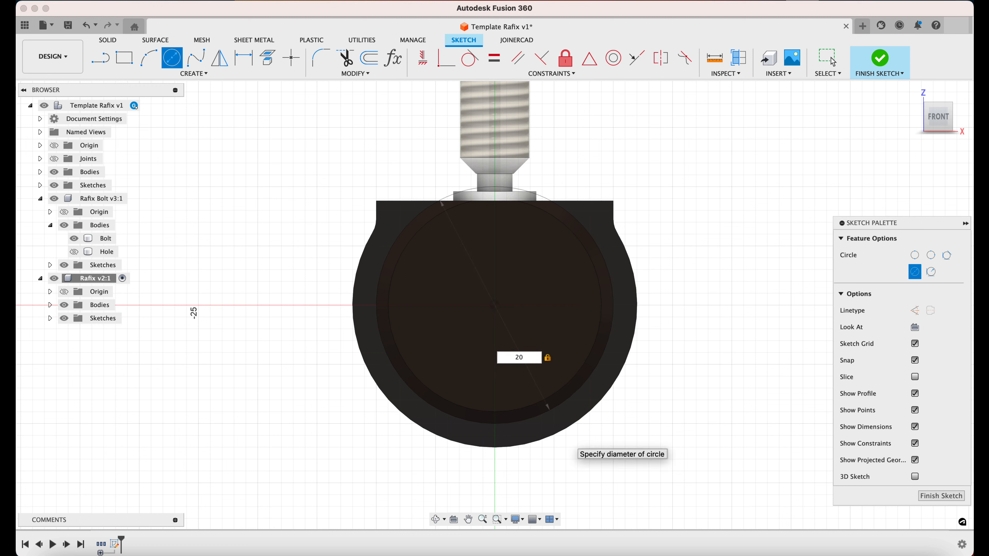
key(Return)
click(829, 58)
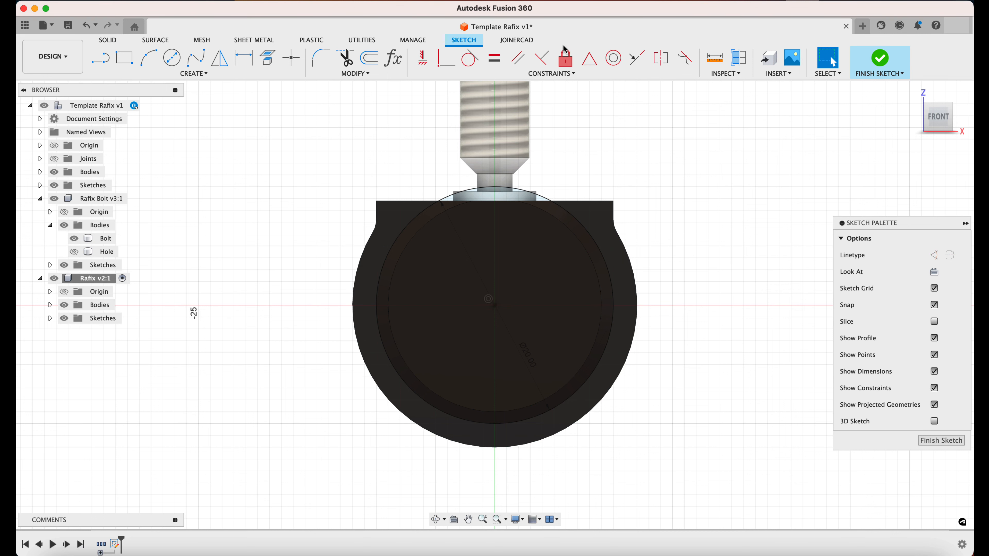
click(881, 58)
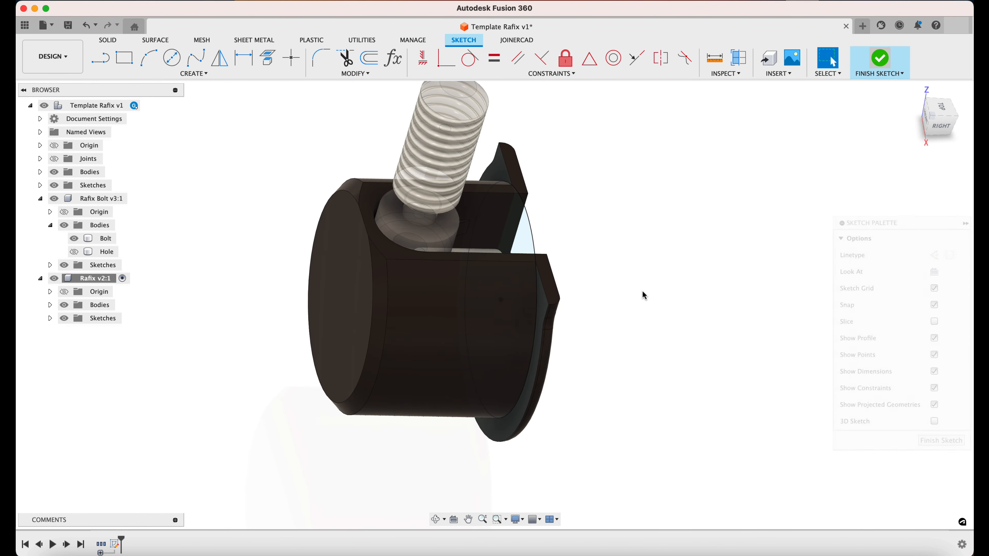
Extrude the circle profile 14.5 mm through the Rafix housing as a new body.
click(124, 58)
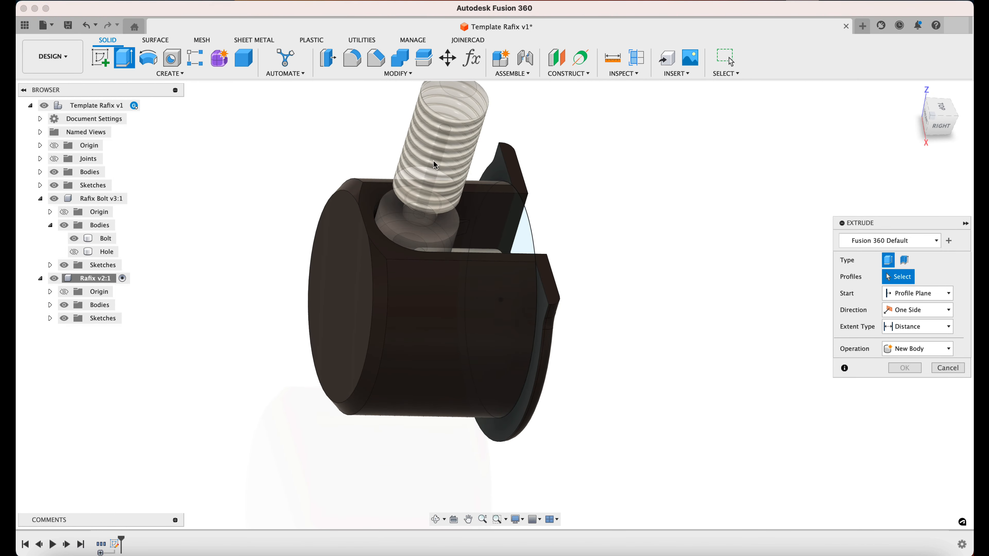
click(531, 235)
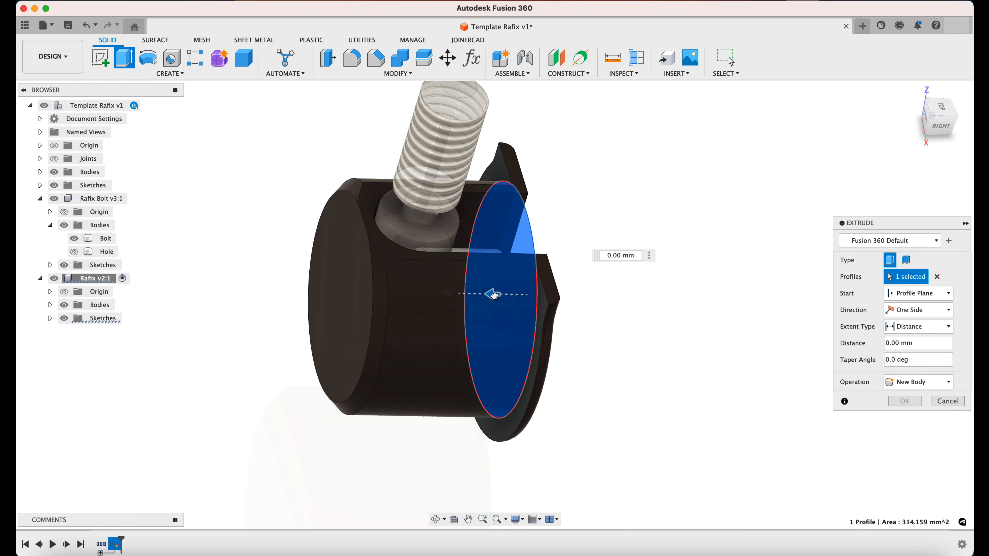
drag(495, 295, 323, 291)
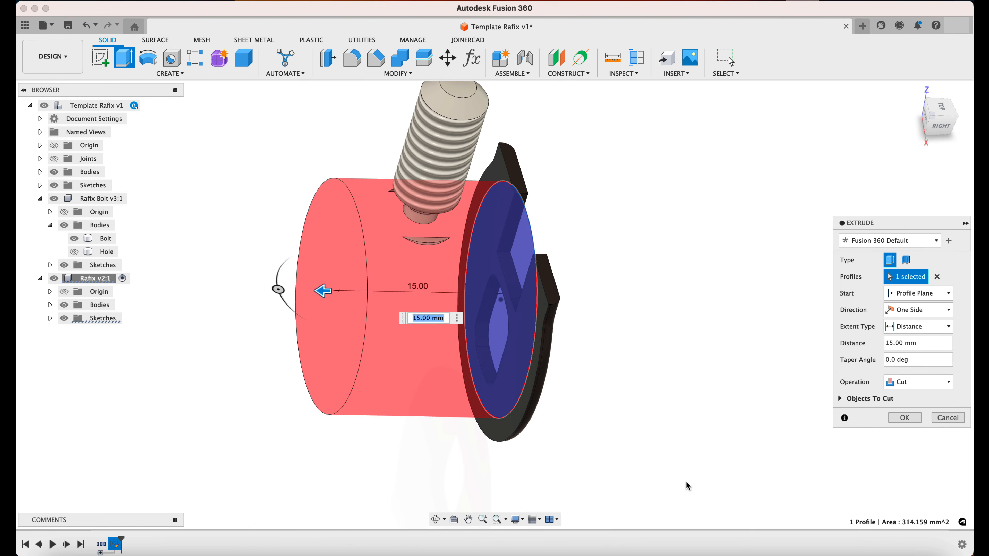
text(14.5)
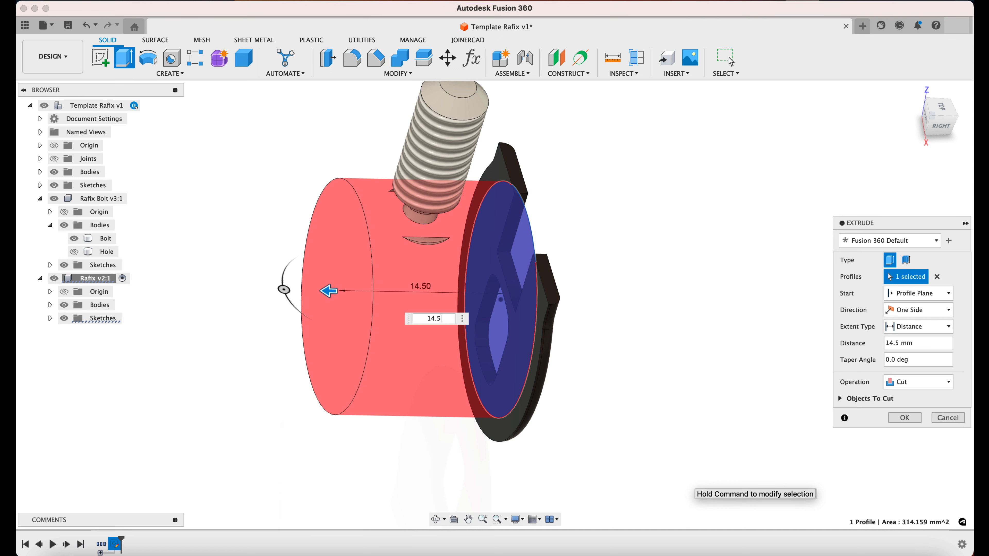
click(913, 381)
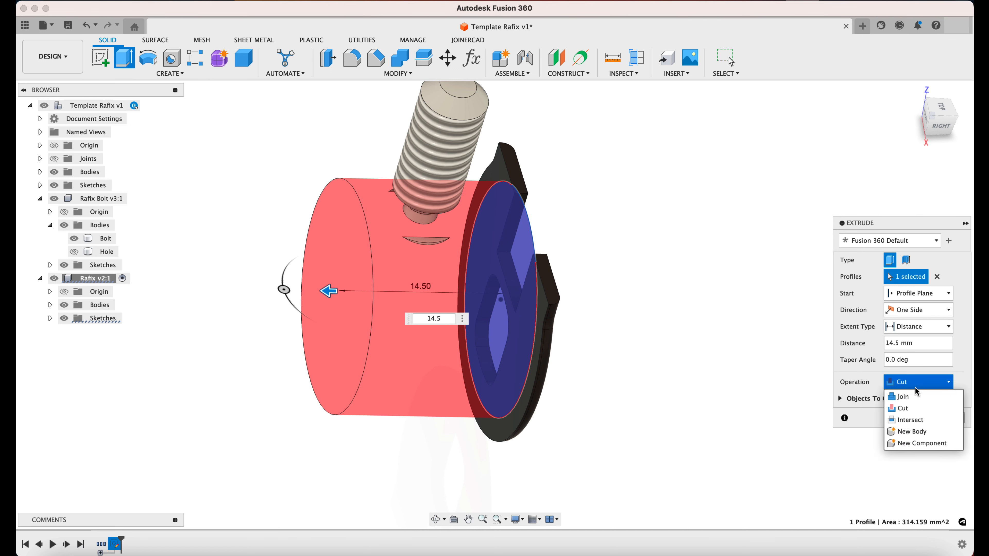
click(912, 432)
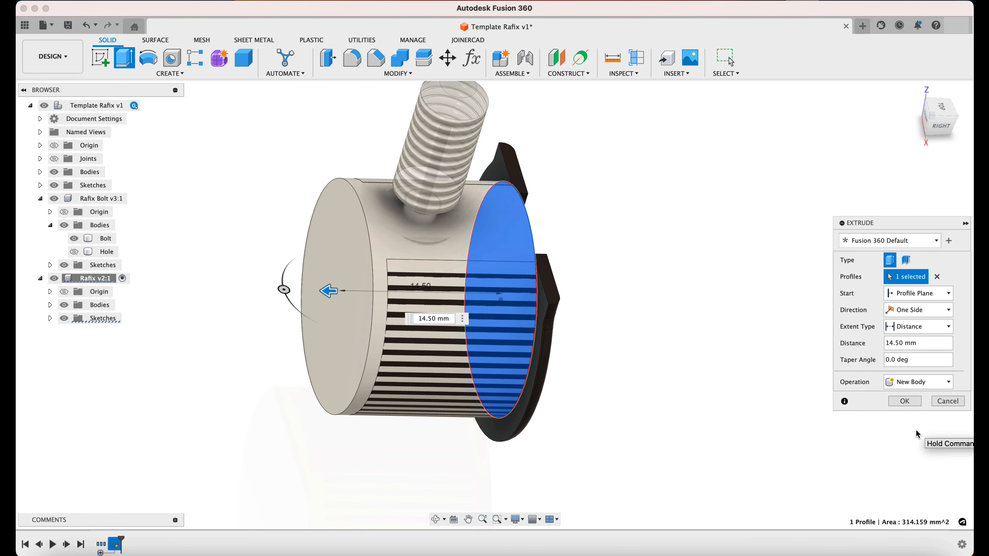
click(905, 401)
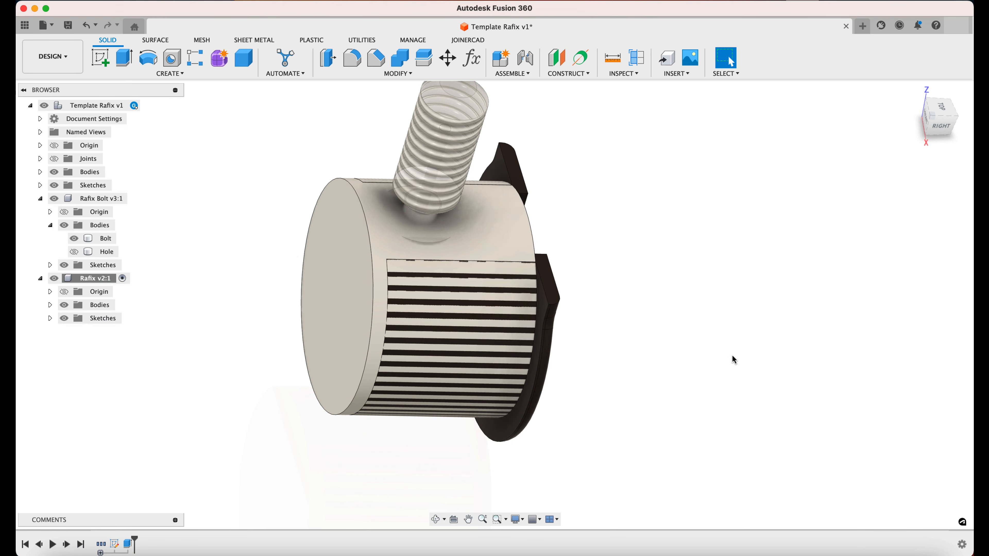
Rename the Rafix component's Body1 as Housing and its Body2 as Bolt.
click(50, 305)
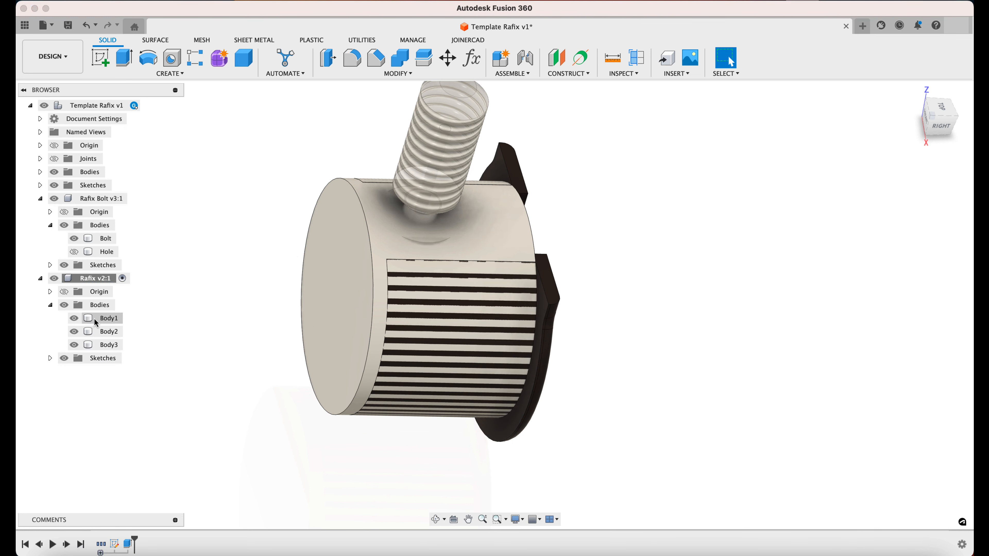
click(105, 323)
double_click(105, 320)
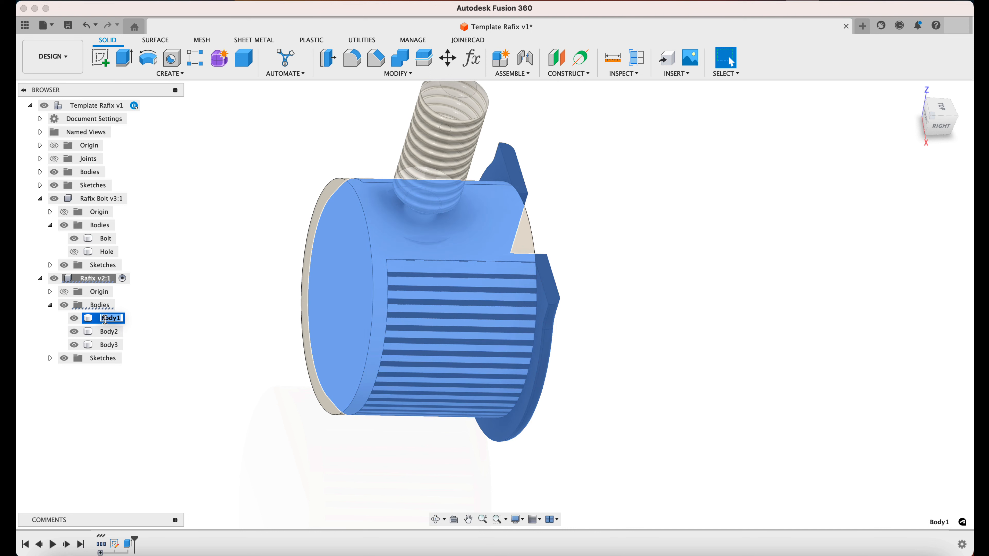
text(Housing)
key(Return)
click(117, 335)
double_click(115, 333)
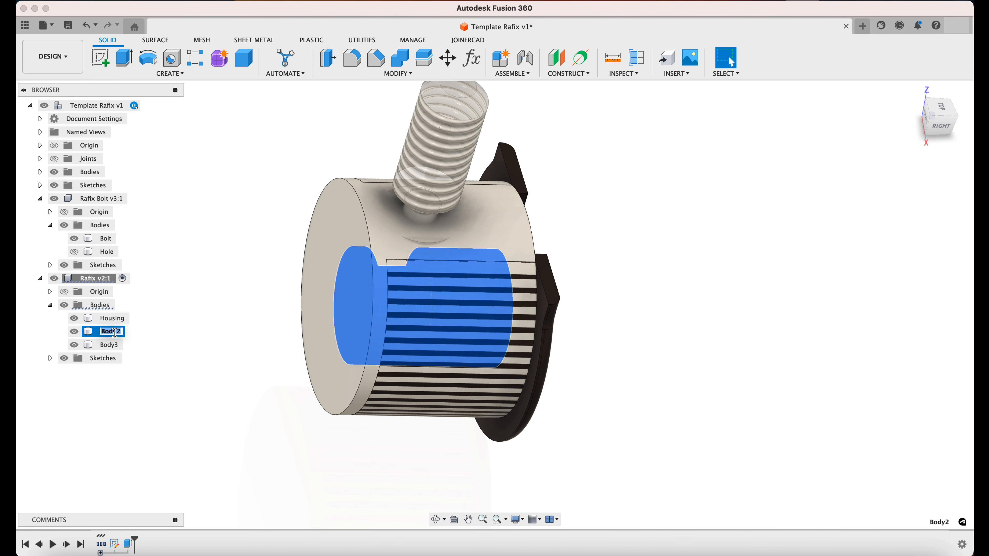
text(Bolt)
key(Return)
click(111, 347)
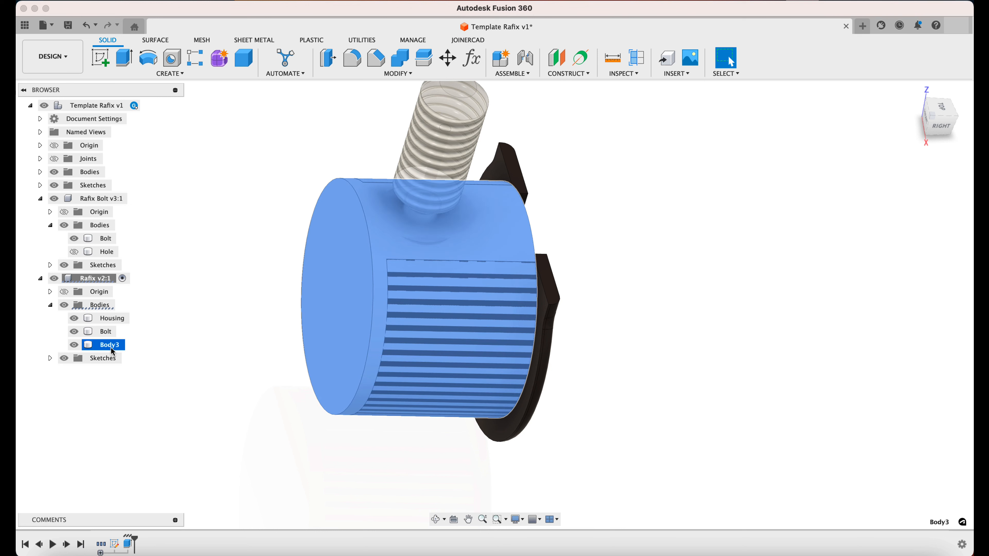
double_click(112, 346)
text(Hole)
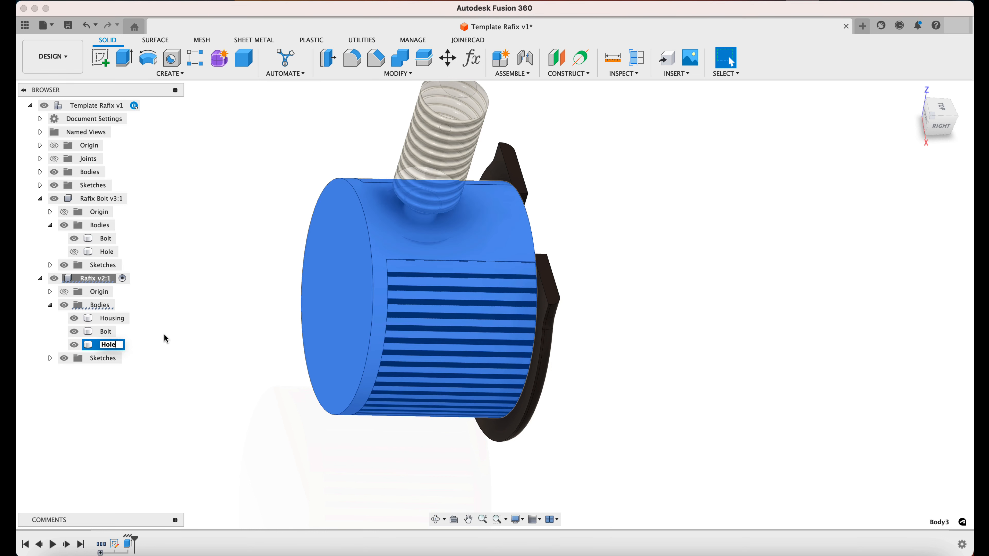
key(Escape)
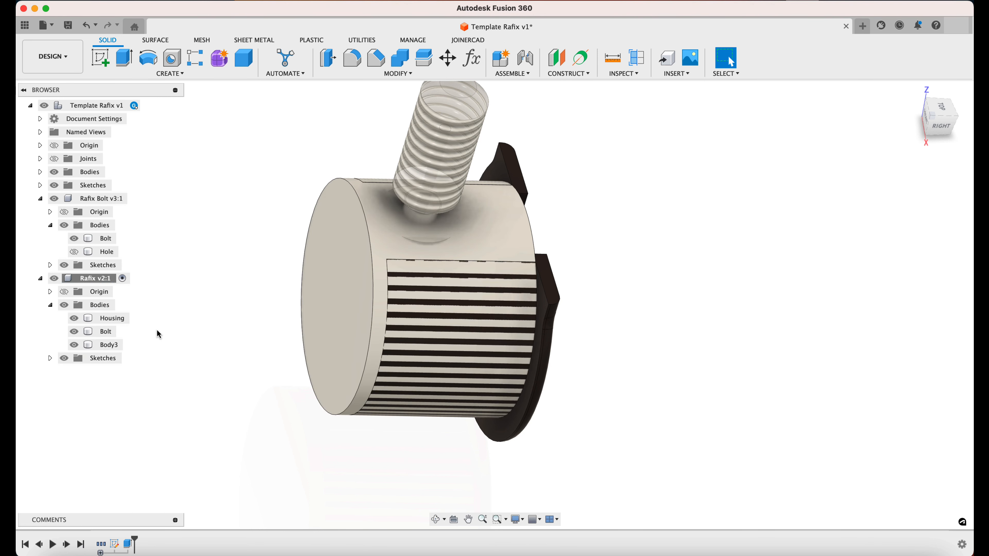
Rename the extruded cylinder body in the Rafix component as Hole.
right_click(116, 345)
click(116, 345)
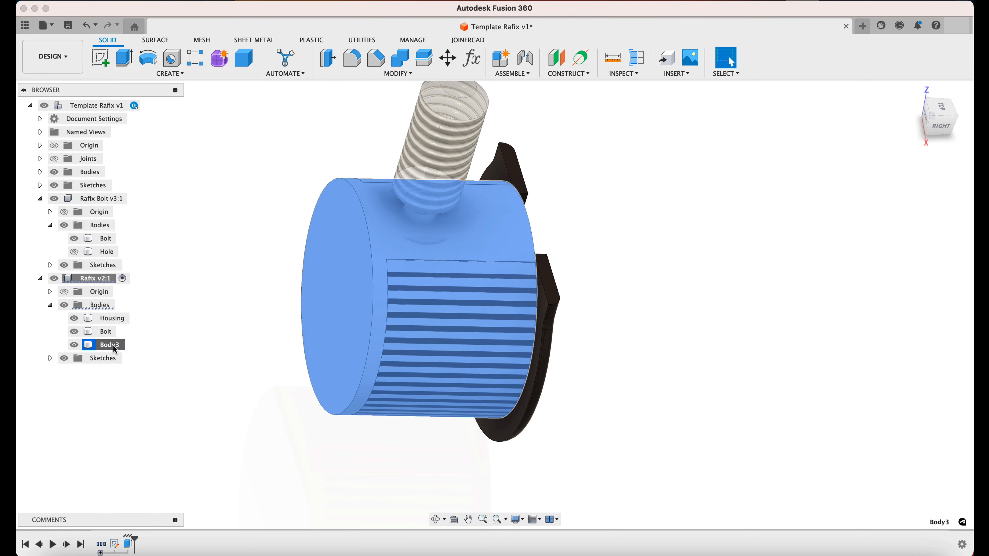
double_click(111, 345)
text(Hole)
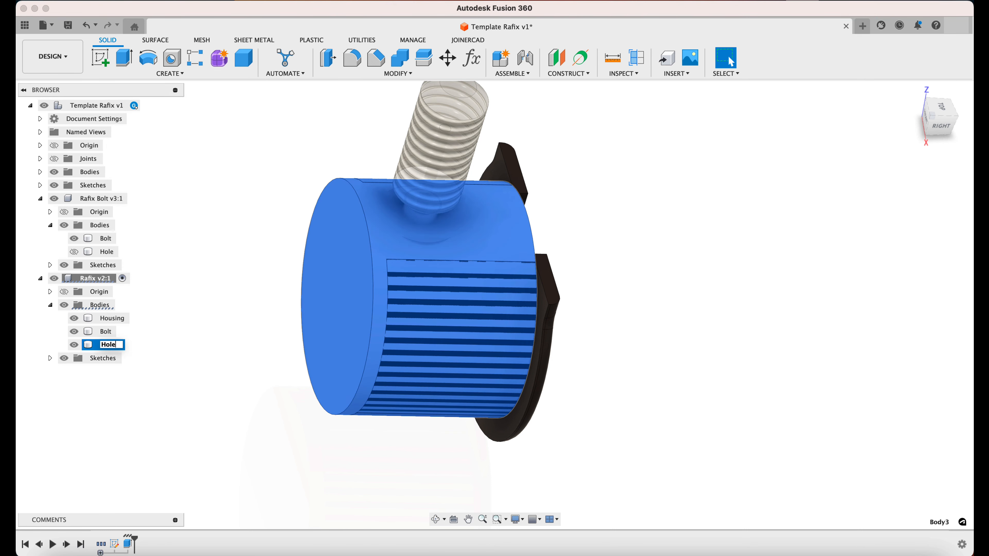
click(164, 345)
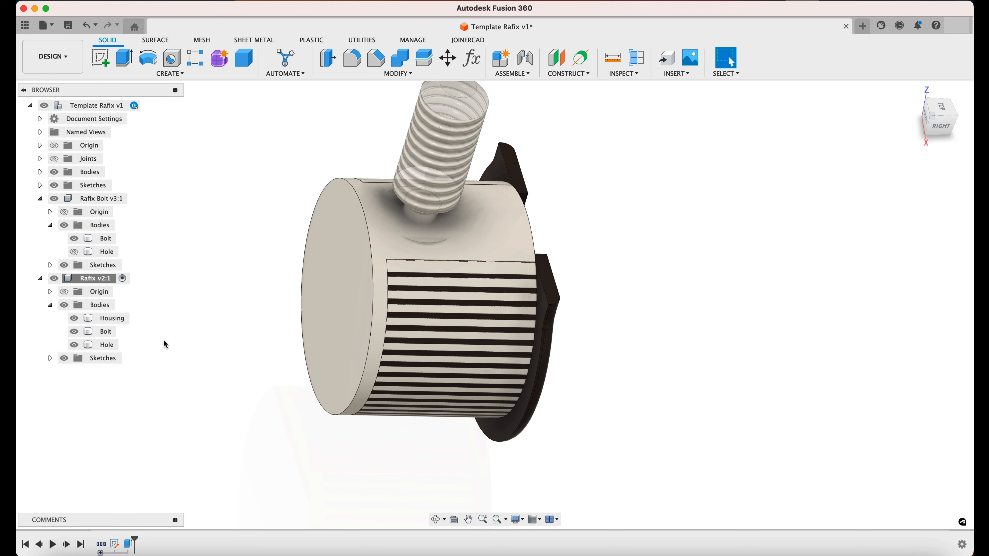
Set the Sculpt Management of the Rafix component's Hole body to Subtractive and hide that body.
right_click(109, 344)
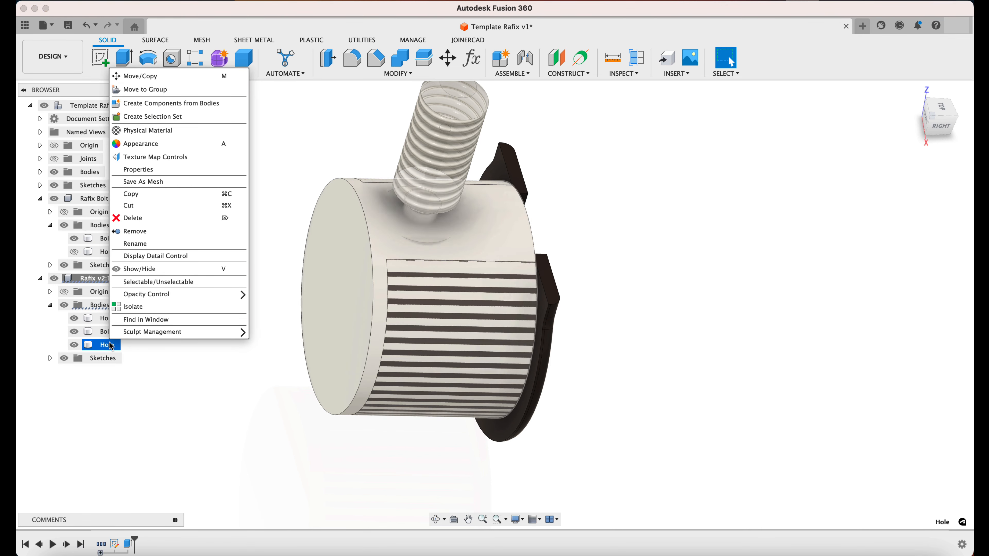
mouse_move(147, 332)
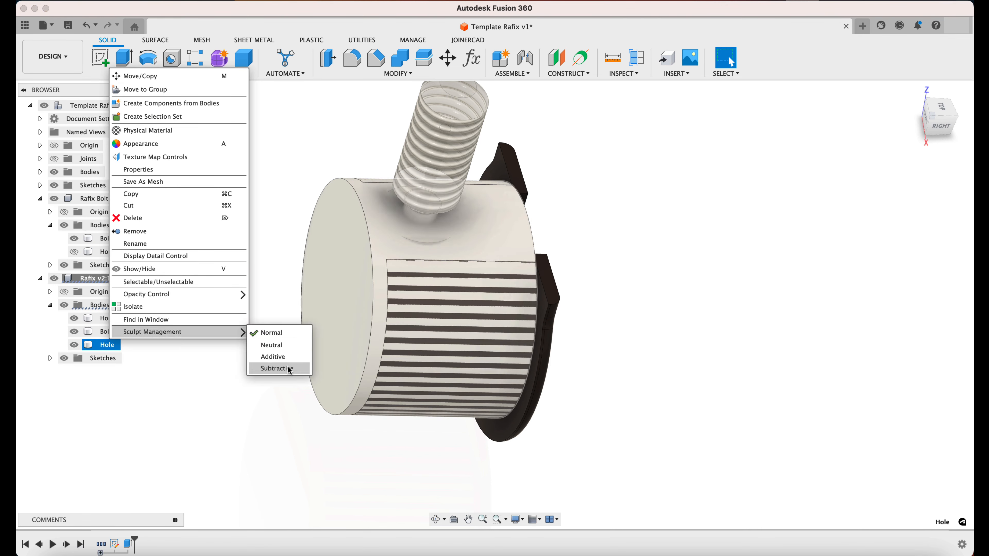
click(276, 369)
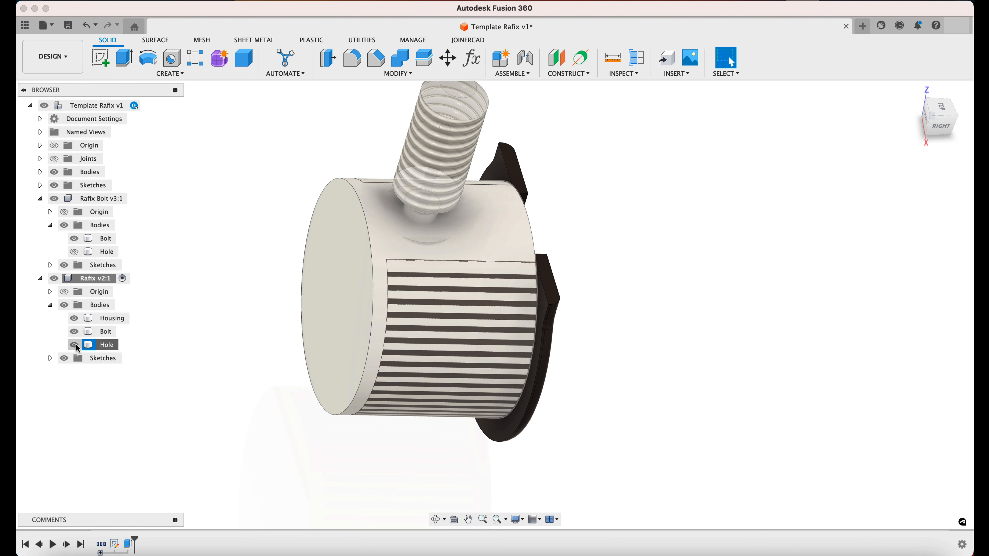
click(74, 345)
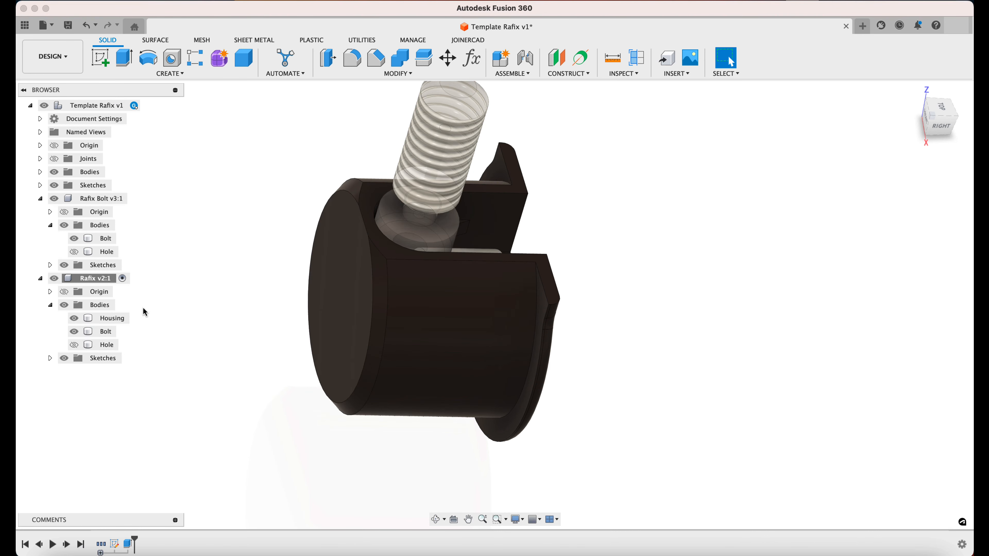
Reactivate the top-level Template Rafix component and collapse the Rafix Bolt and Rafix component trees.
middle_drag(196, 288, 214, 317)
click(146, 108)
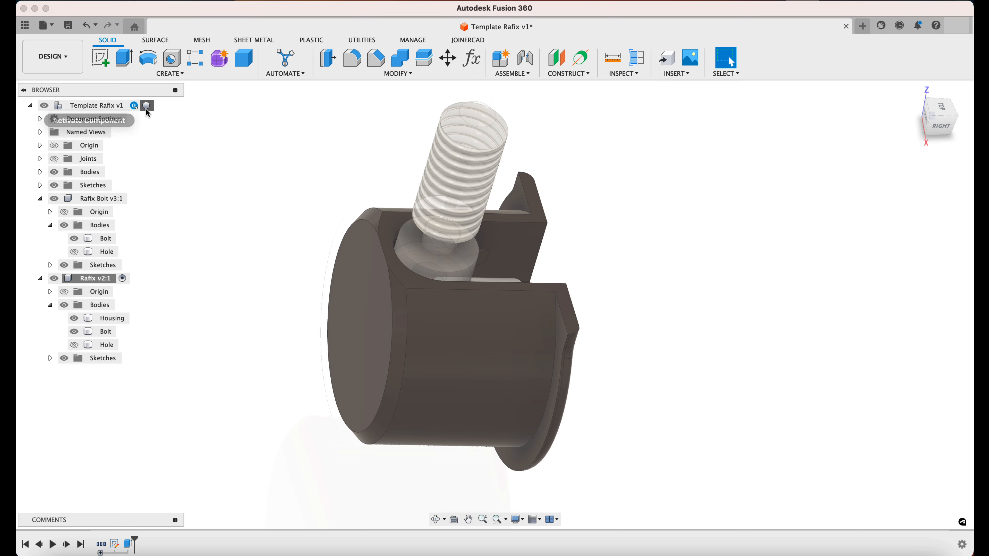
scroll(514, 389, down, 4)
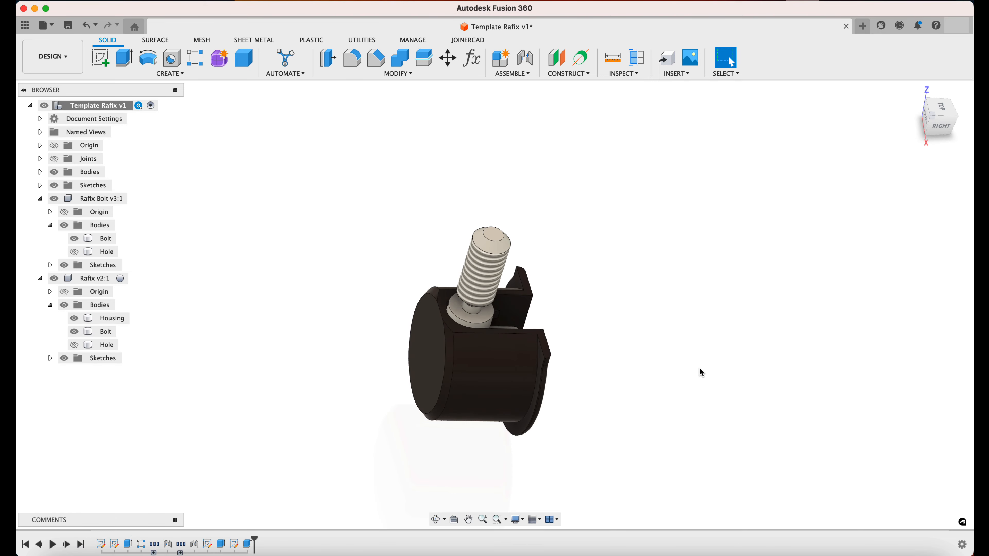
shift+middle_drag(700, 371, 726, 349)
key(Escape)
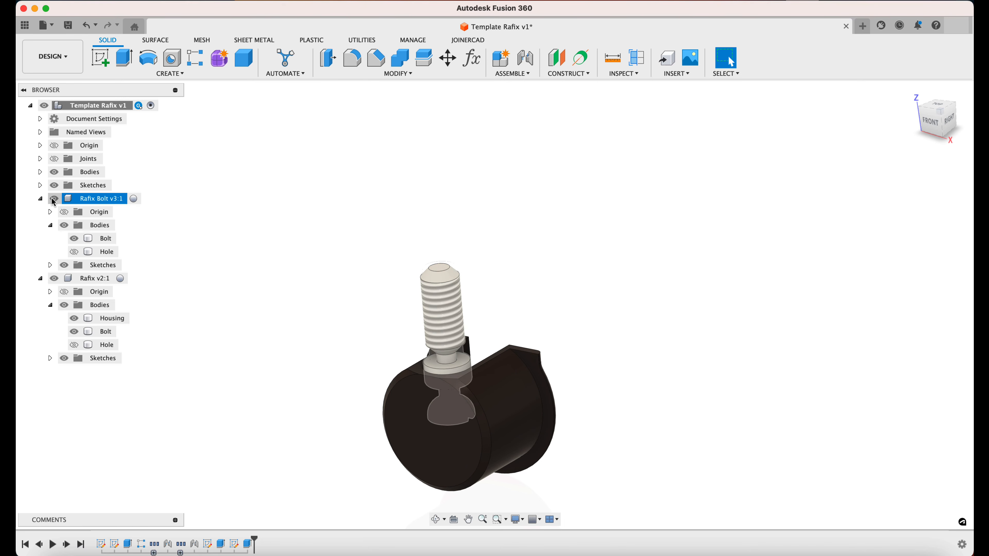
click(40, 199)
click(40, 212)
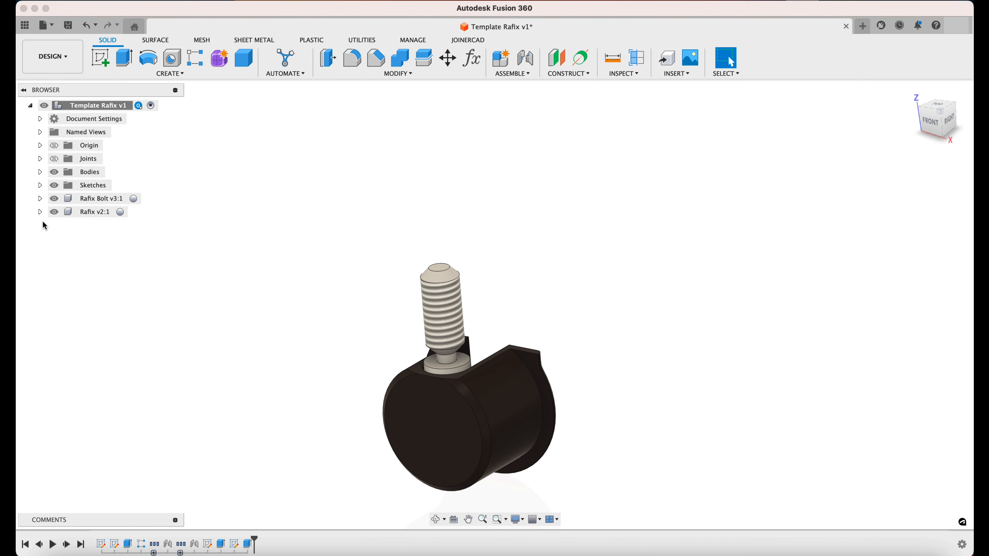
Set up a rectangular component pattern of the Rafix and Rafix Bolt components along the origin's X axis.
scroll(466, 270, down, 4)
scroll(607, 344, down, 5)
mouse_move(600, 308)
shift+middle_down()
mouse_move(563, 271)
mouse_move(572, 277)
mouse_move(564, 302)
mouse_move(625, 311)
shift+middle_up()
scroll(562, 294, up, 2)
scroll(625, 311, up, 1)
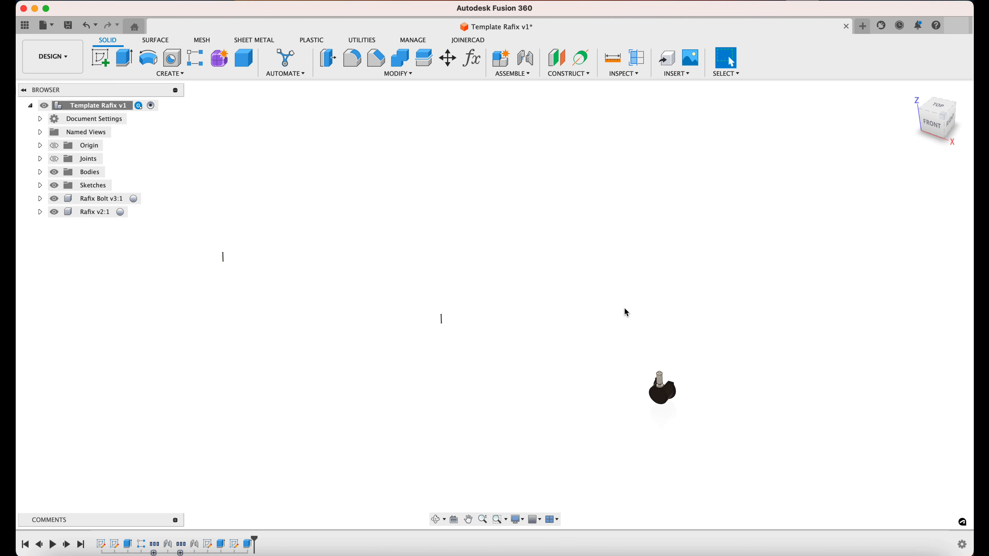
click(200, 63)
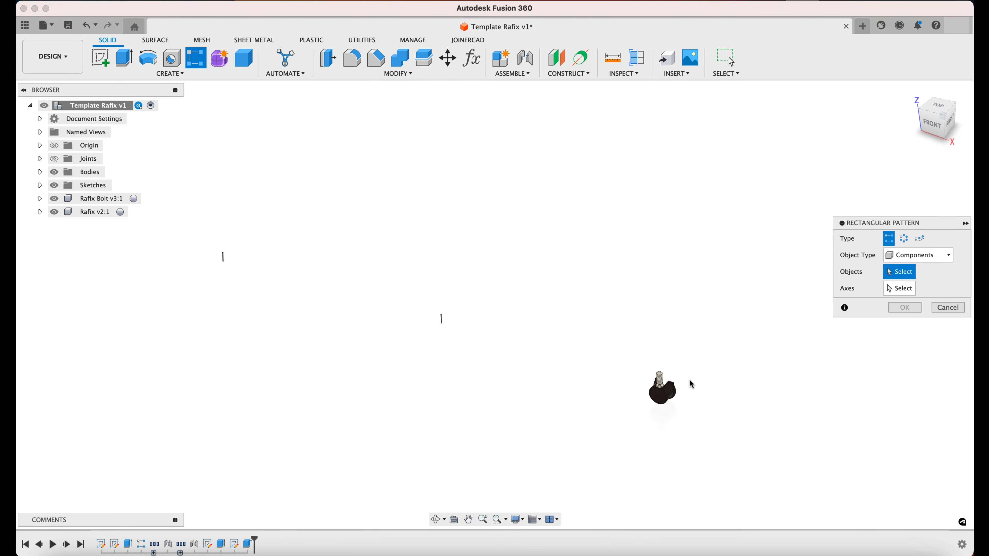
click(924, 262)
click(904, 301)
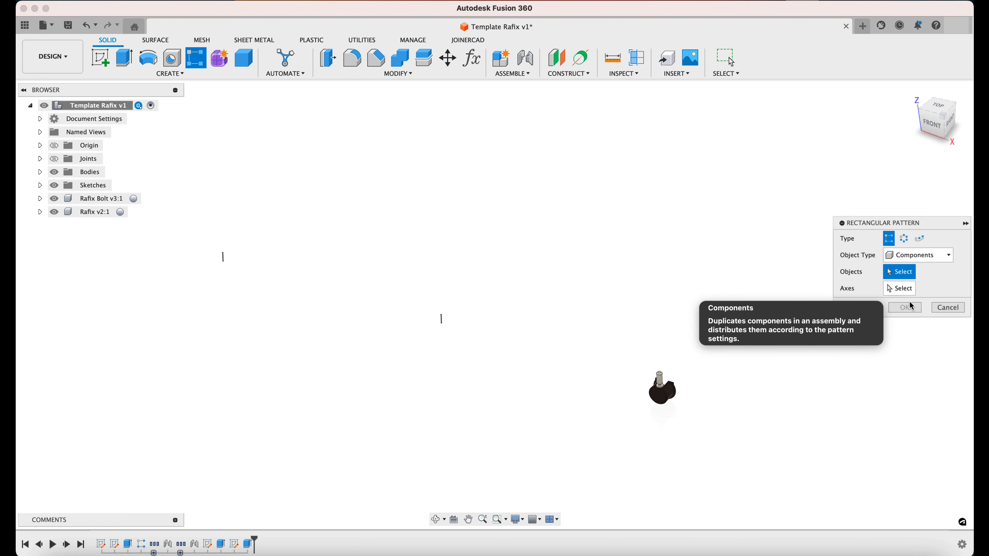
scroll(658, 398, up, 5)
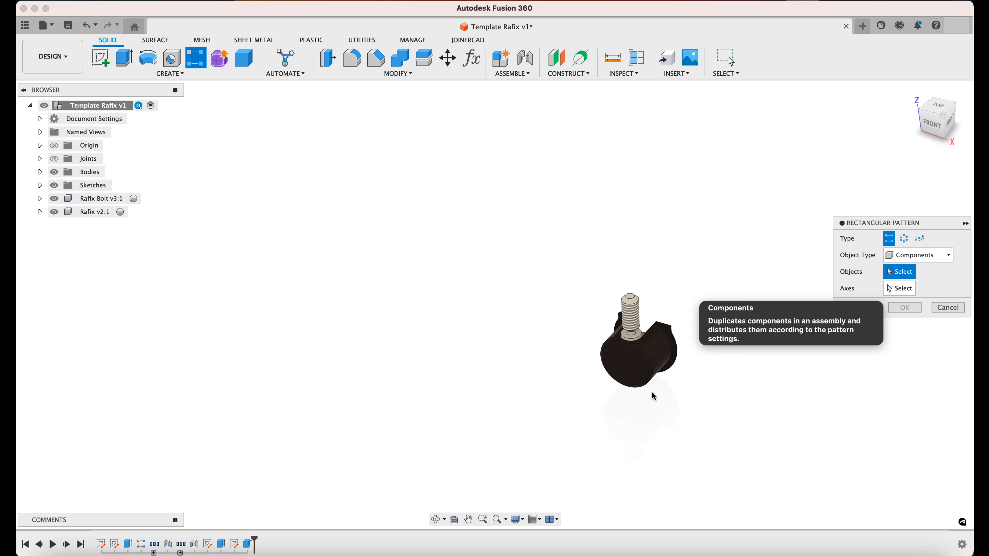
click(640, 368)
click(632, 313)
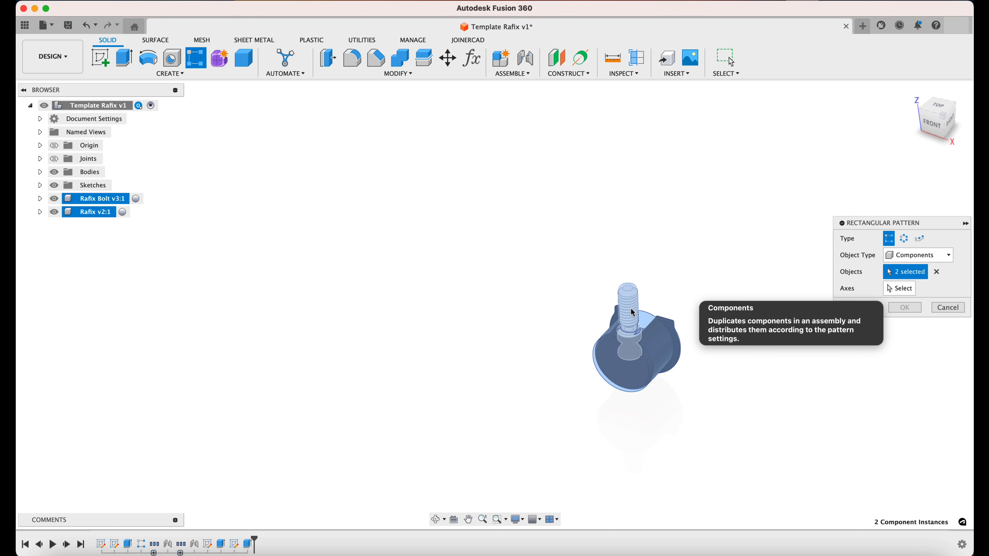
click(897, 288)
scroll(688, 280, down, 5)
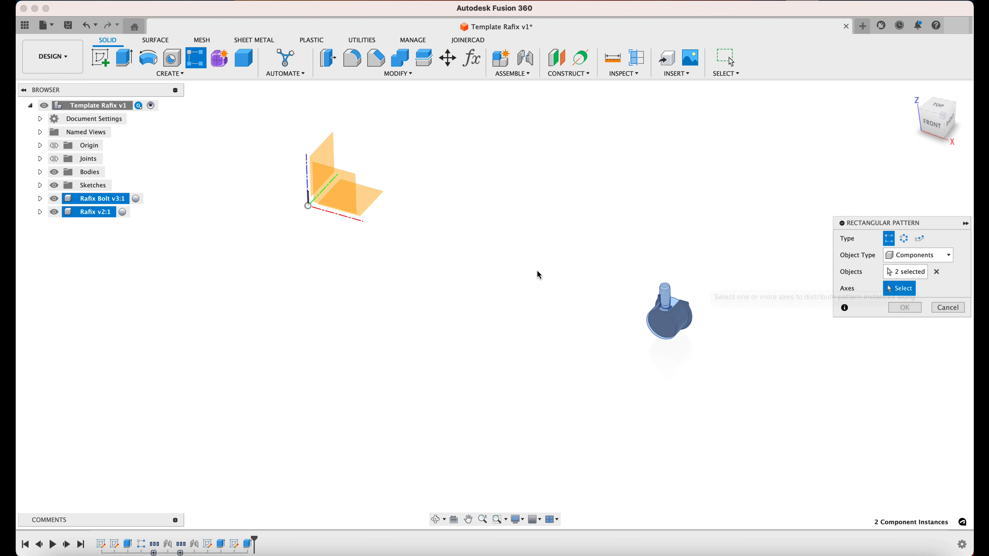
click(349, 218)
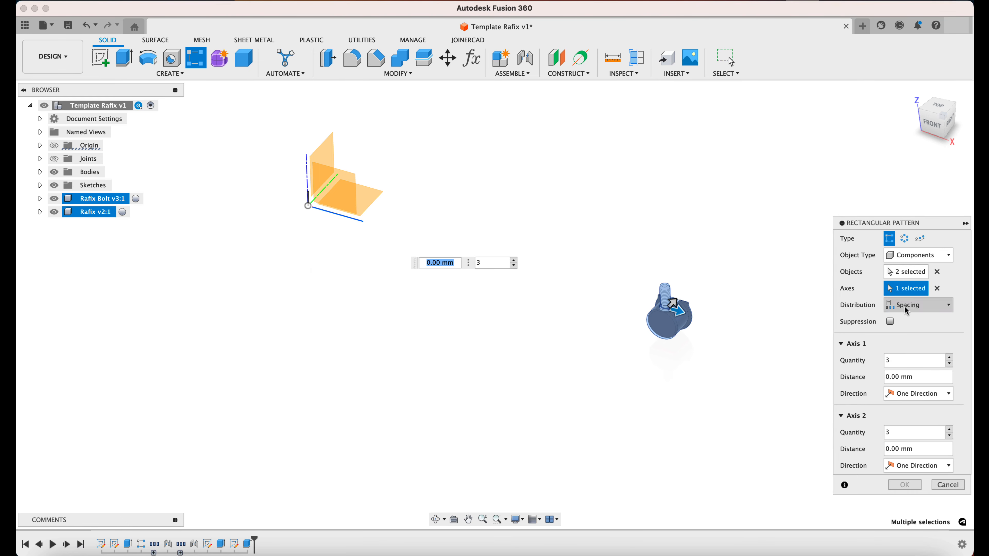
Set the pattern's first-axis quantity to NumberOfComponents and its distance to -SpaceBetween, and create the pattern.
click(904, 360)
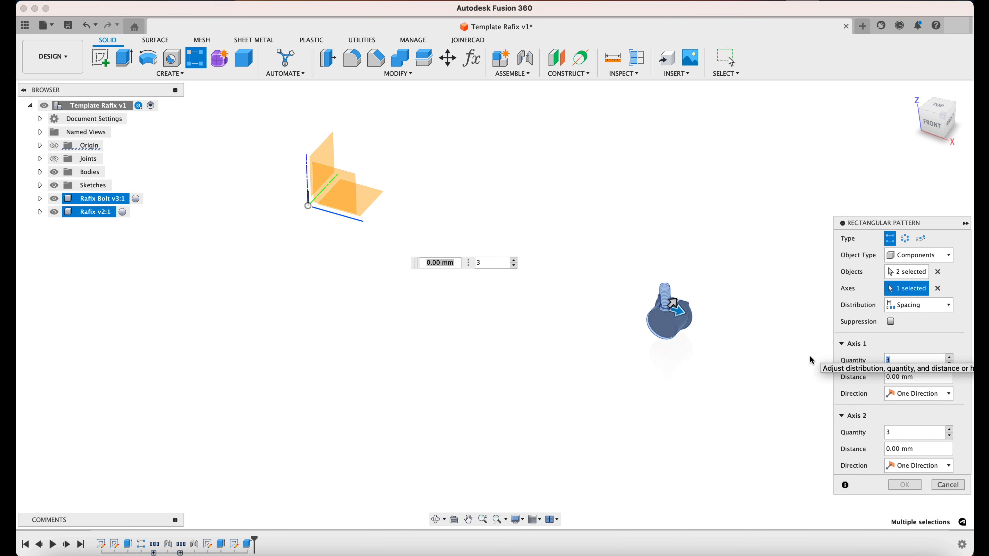
text(Num)
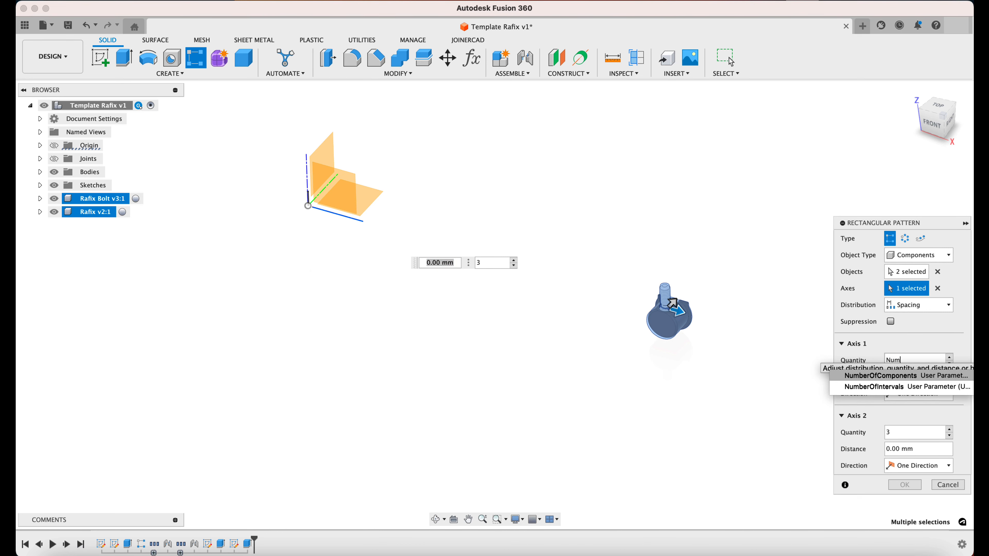
click(863, 377)
click(913, 377)
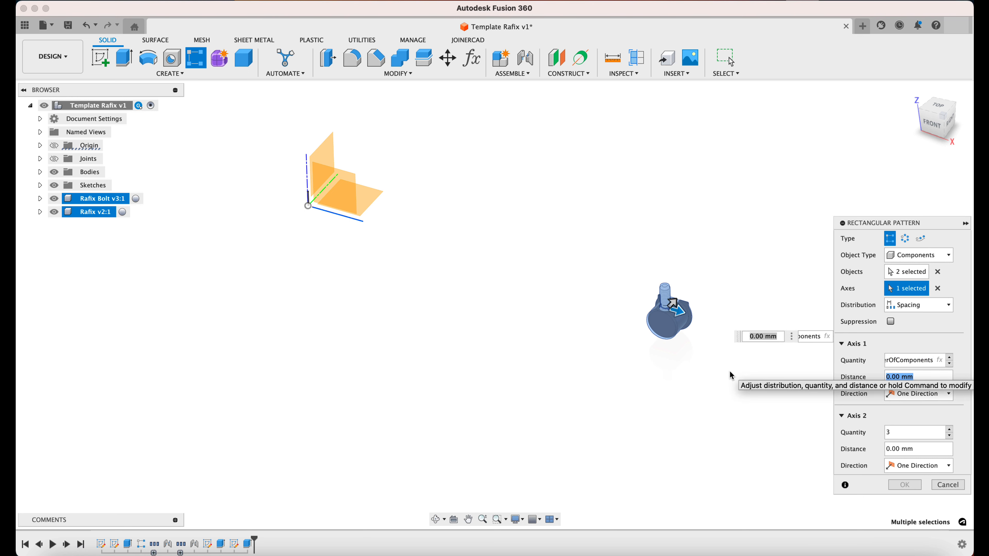
text(Spa)
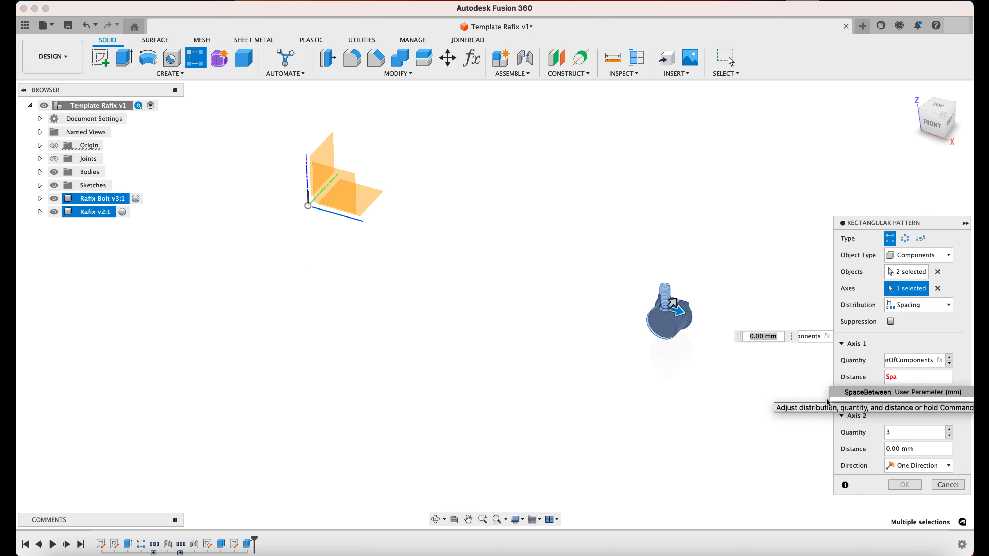
key(Return)
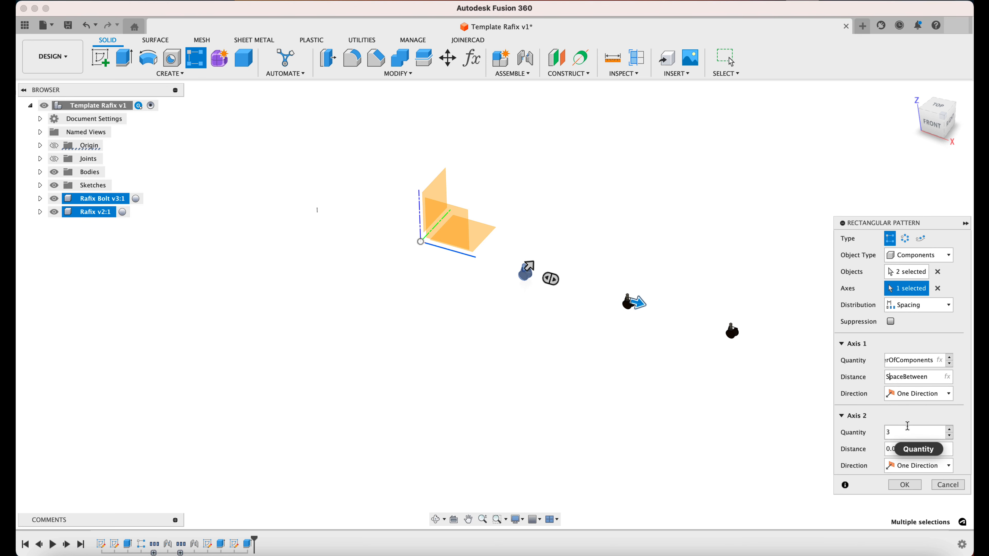
text(-)
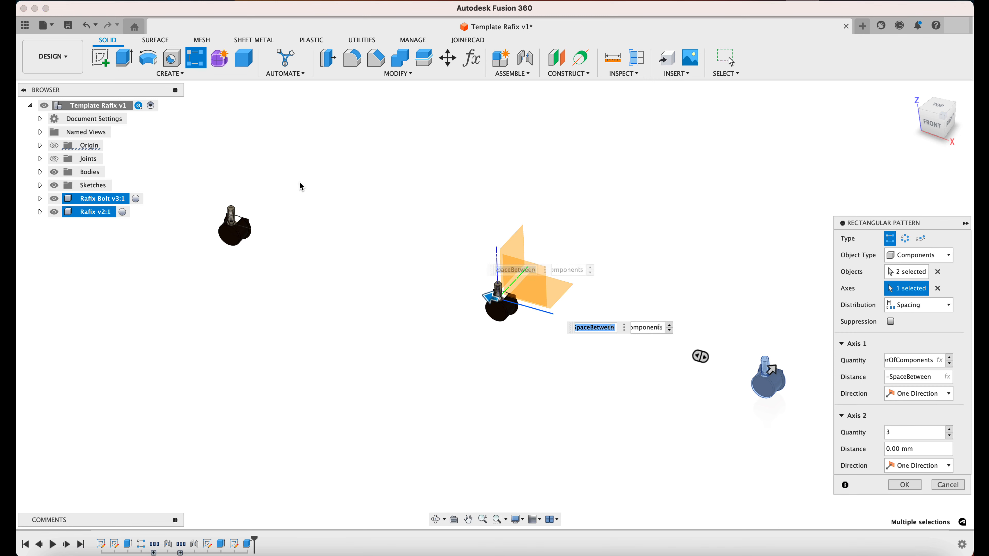
key(Tab)
click(905, 485)
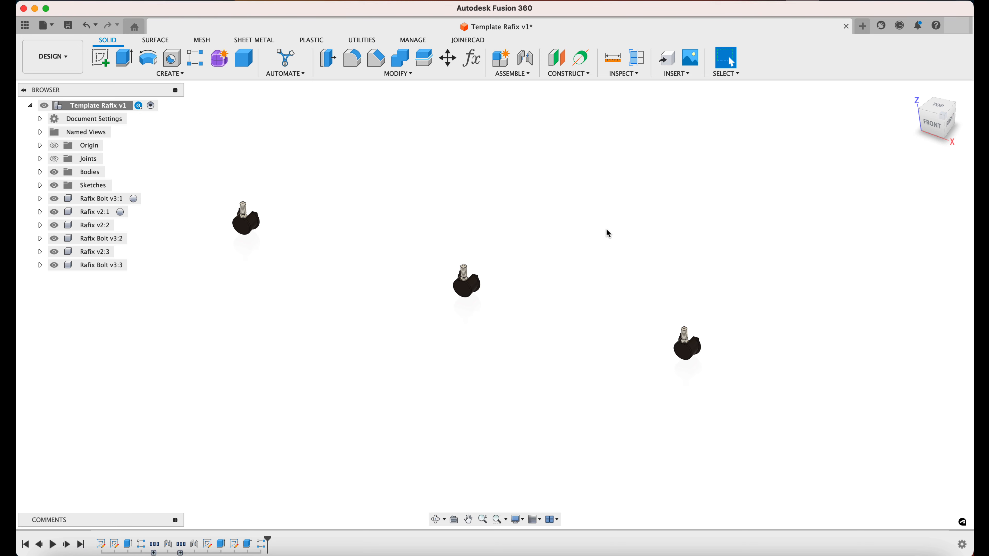
Open the design parameters clear of the patterned fittings and set ContactAreaLength to 400 mm.
middle_drag(599, 229, 634, 246)
scroll(634, 246, down, 3)
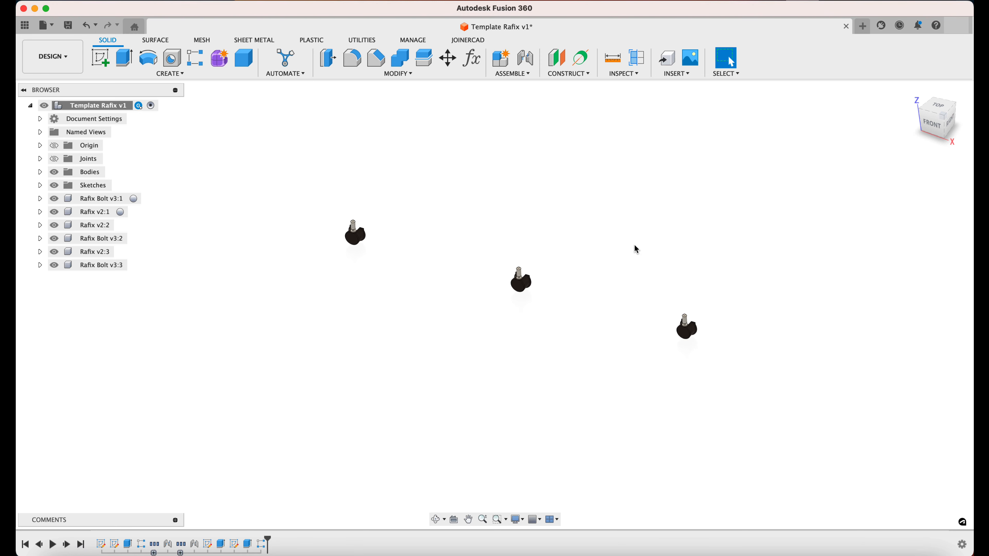
click(478, 69)
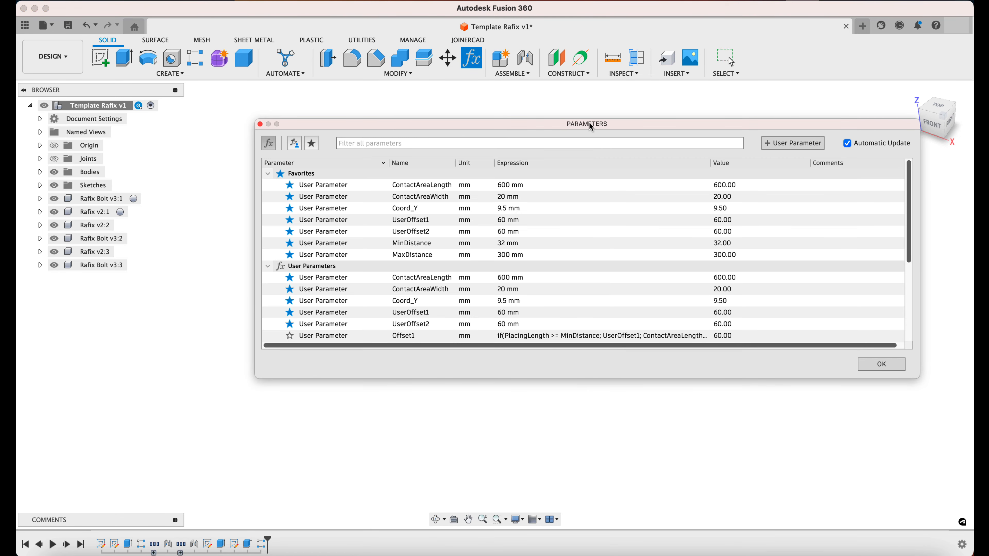
drag(590, 127, 546, 76)
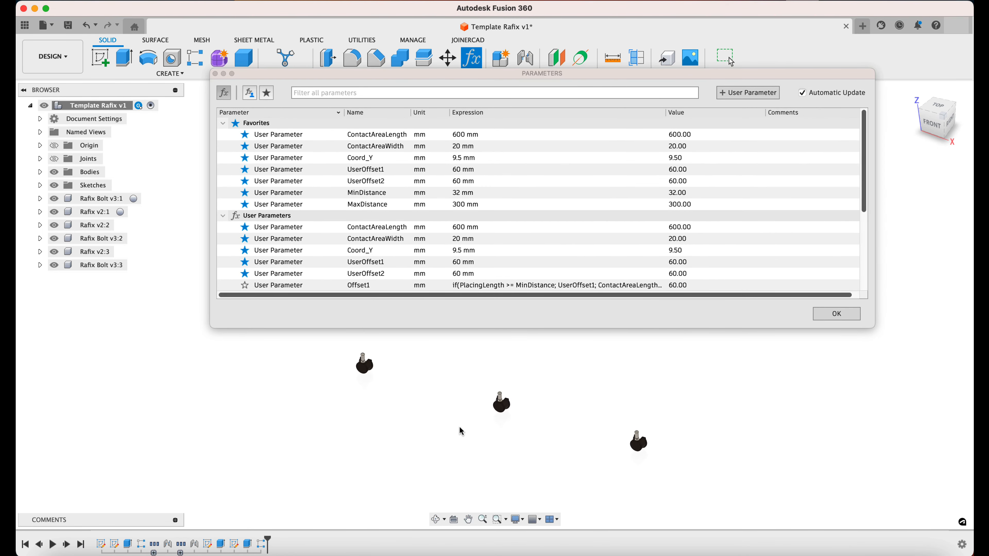
click(491, 135)
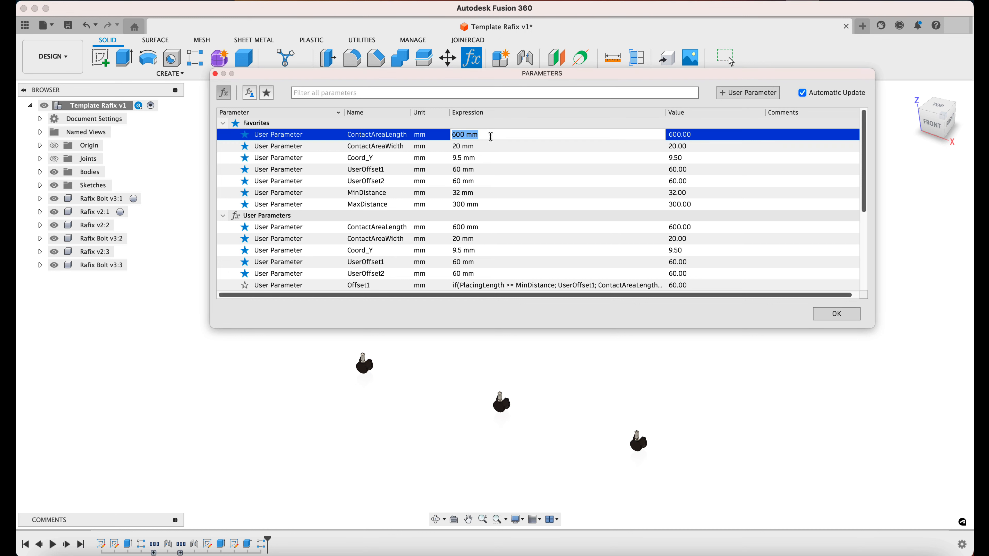
text(400)
key(Return)
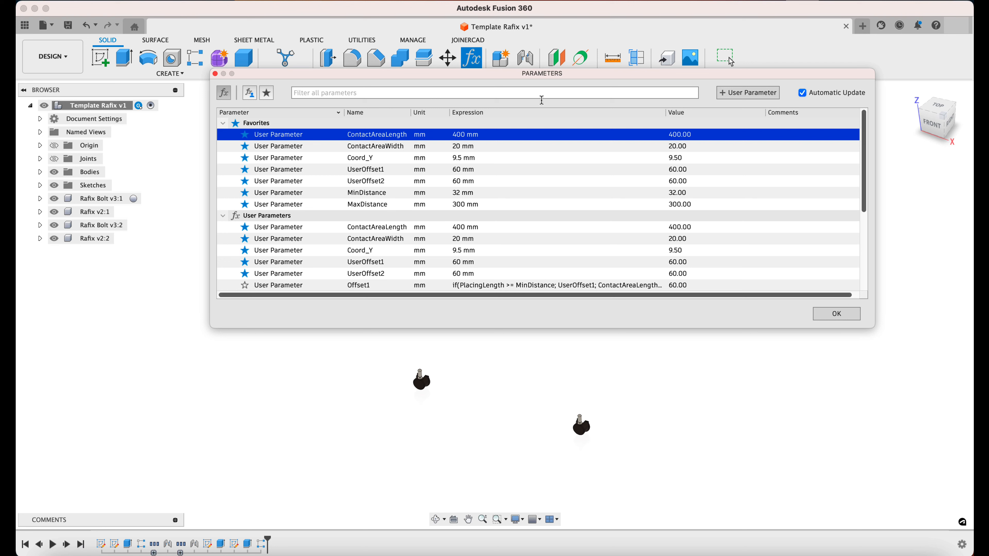
Test the pattern by setting the ContactAreaLength parameter to 1200 mm.
click(522, 158)
click(520, 136)
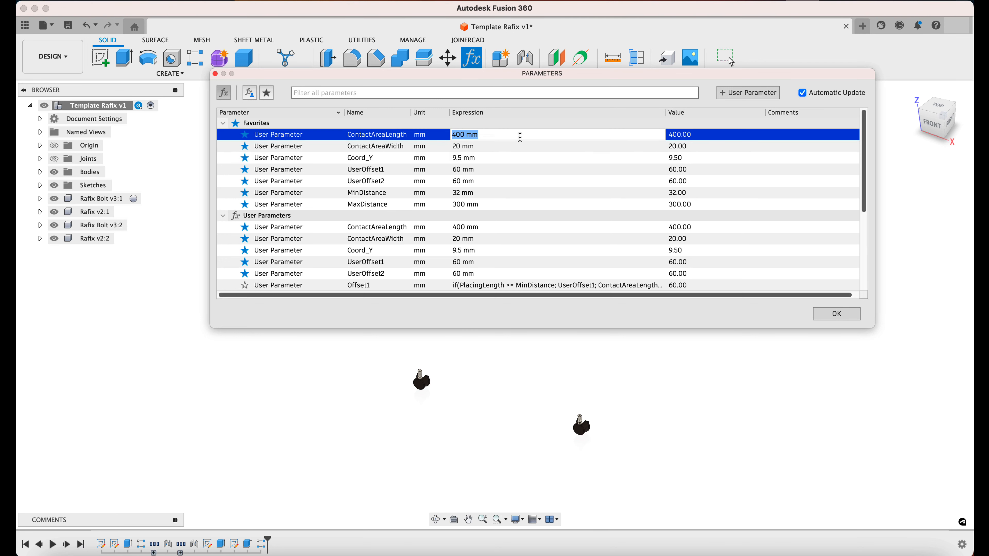
text(1200)
key(Return)
scroll(529, 427, down, 5)
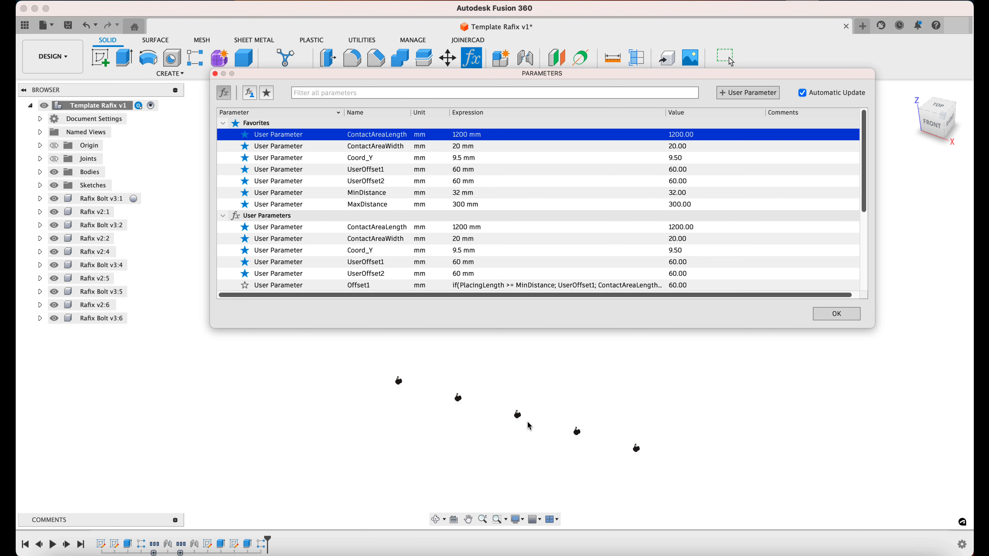
Test the pattern on a short contact area by setting the ContactAreaLength parameter to 100 mm.
click(505, 159)
click(496, 137)
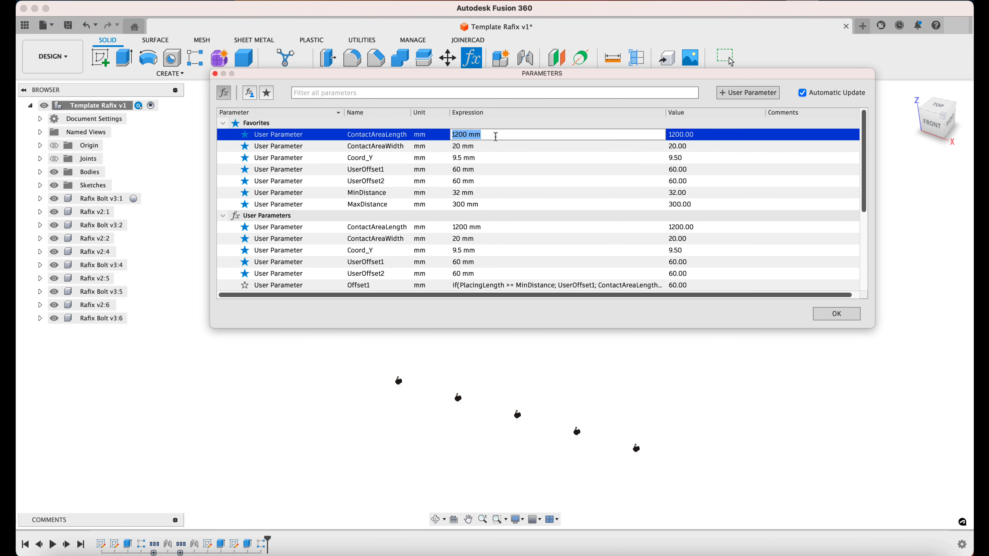
text(100)
key(Return)
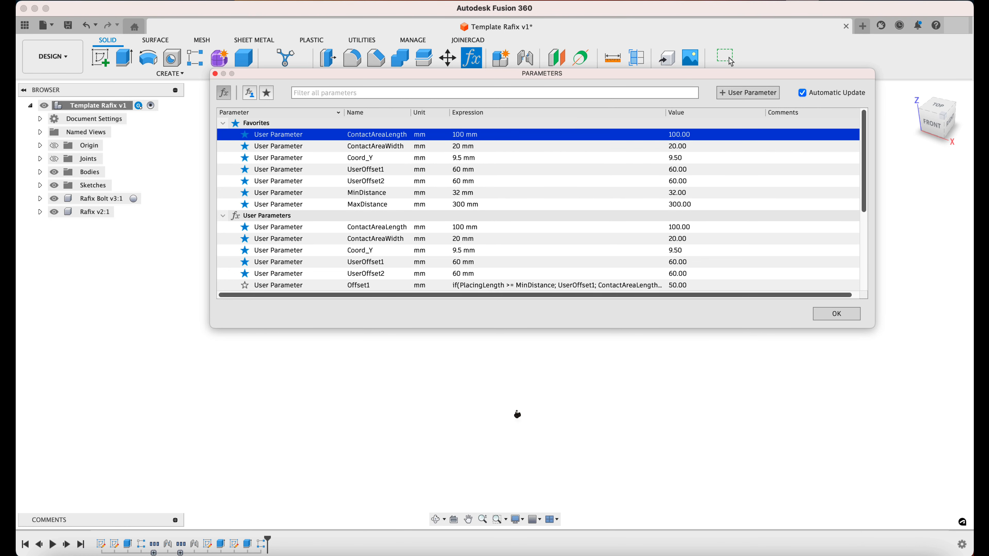
scroll(517, 421, up, 5)
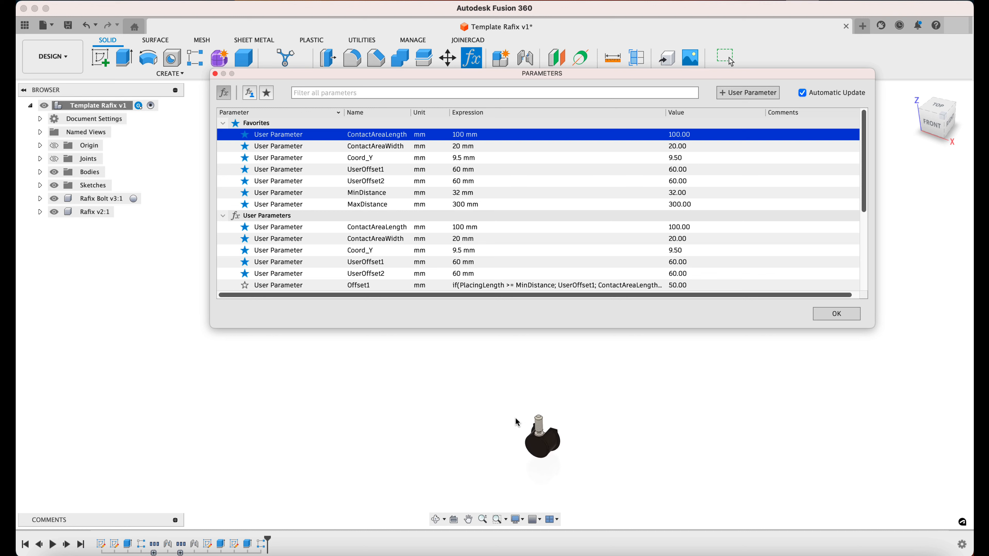
Set the ContactAreaLength parameter to 400 mm and close the parameters.
click(481, 135)
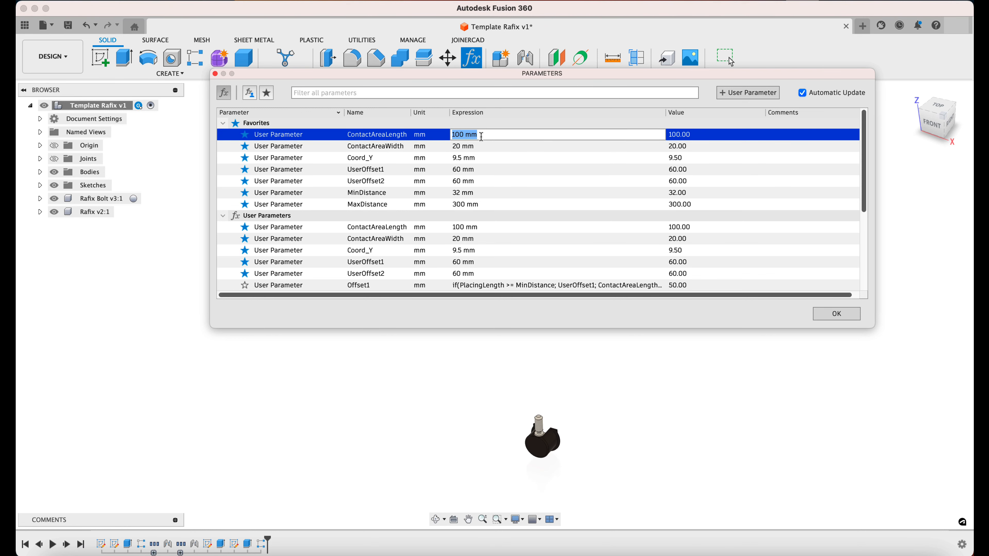
text(20)
key(Return)
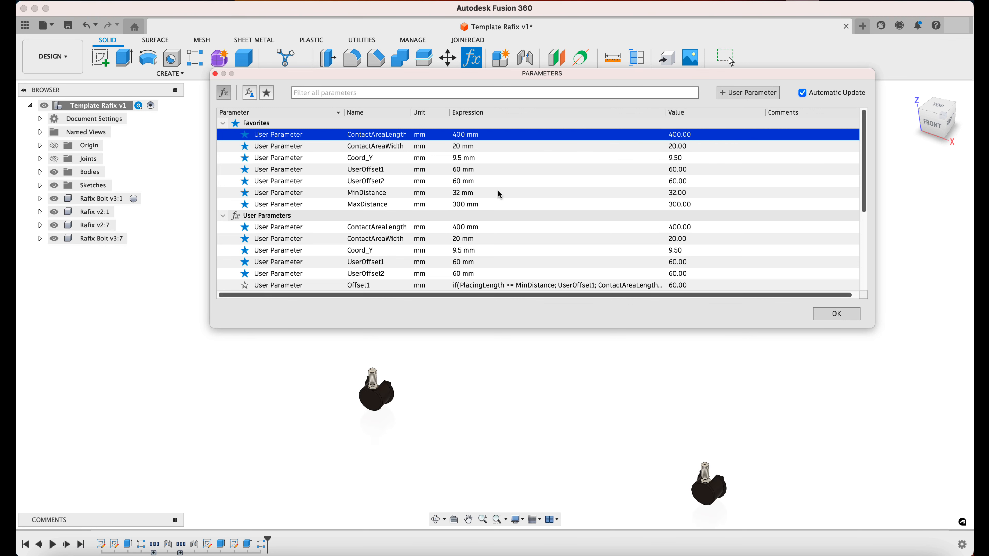
click(836, 314)
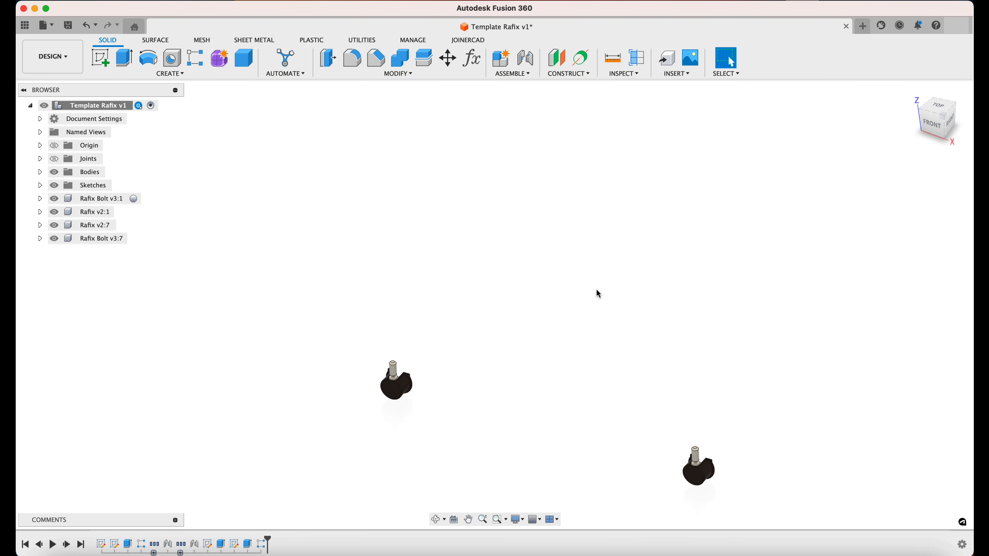
Create a rigid group from Rafix v2:1, Rafix v2:7 and Rafix Bolt v3:7, including child components.
scroll(596, 290, down, 2)
middle_drag(585, 237, 569, 144)
scroll(570, 144, down, 1)
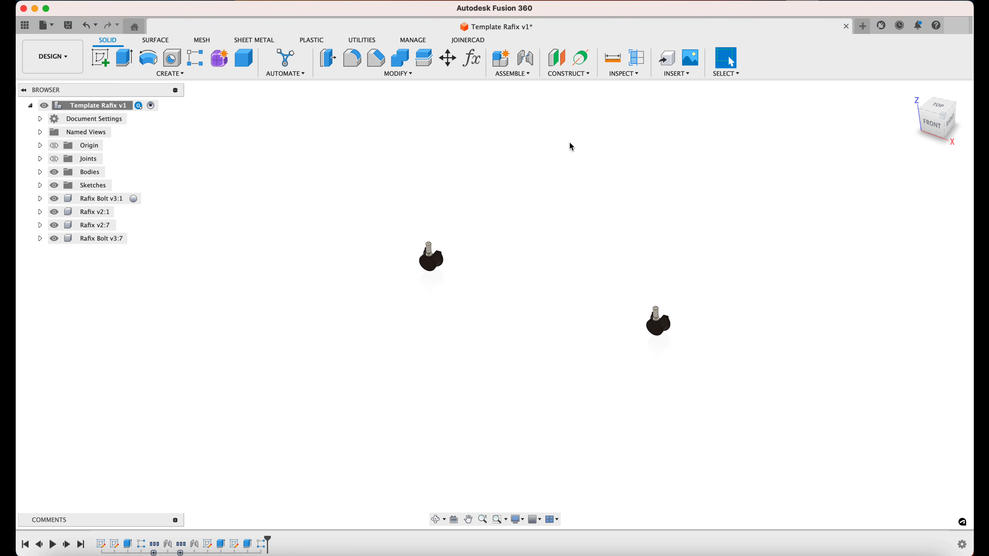
click(518, 75)
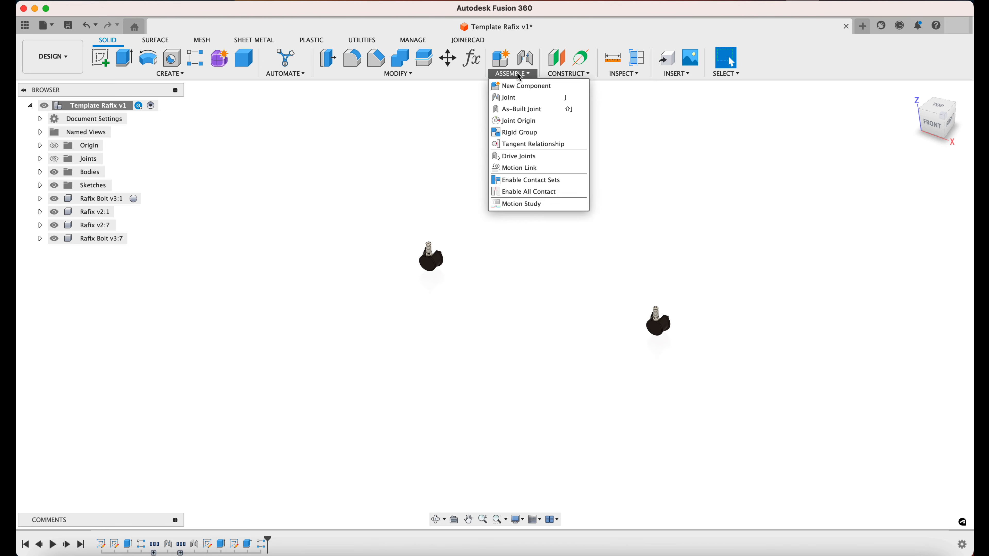
click(537, 132)
click(432, 256)
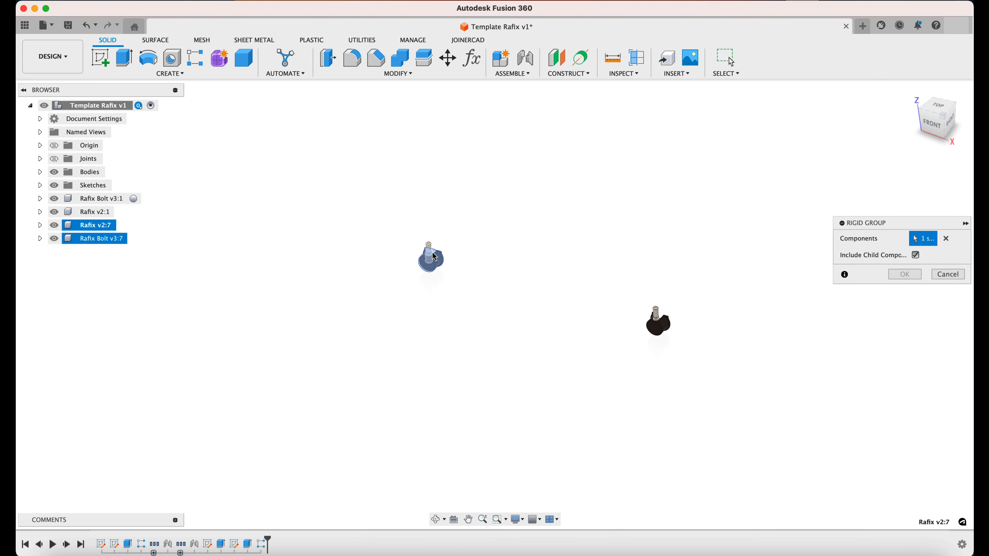
click(657, 325)
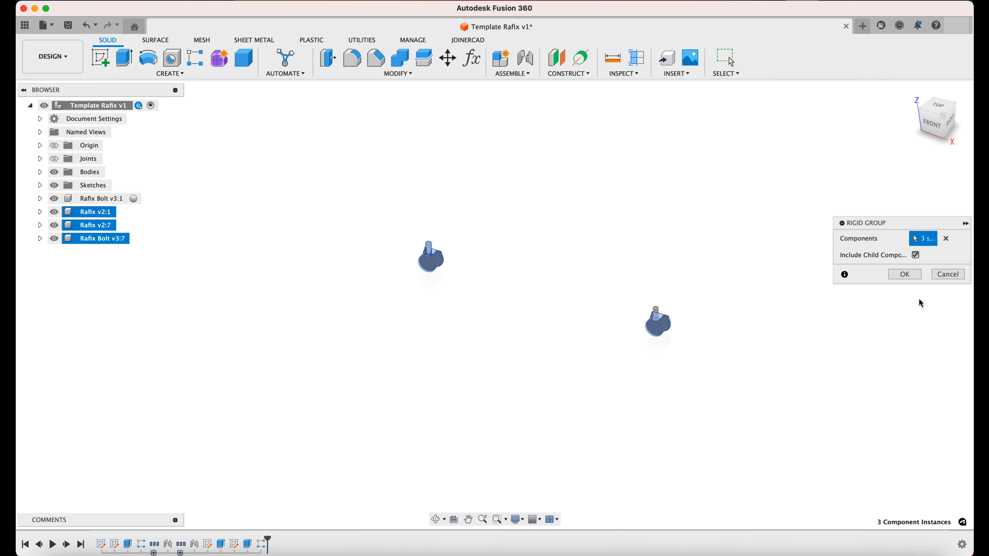
click(905, 275)
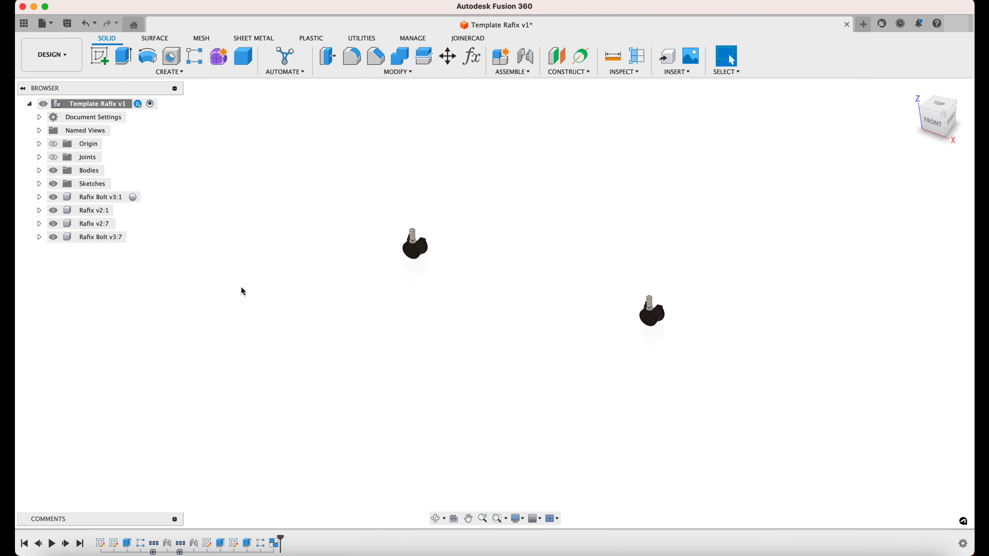
Set the BOM data of Rafix Bolt v3:1 to code L15, description "Rafix Bolt" and Quantitative structure.
click(109, 200)
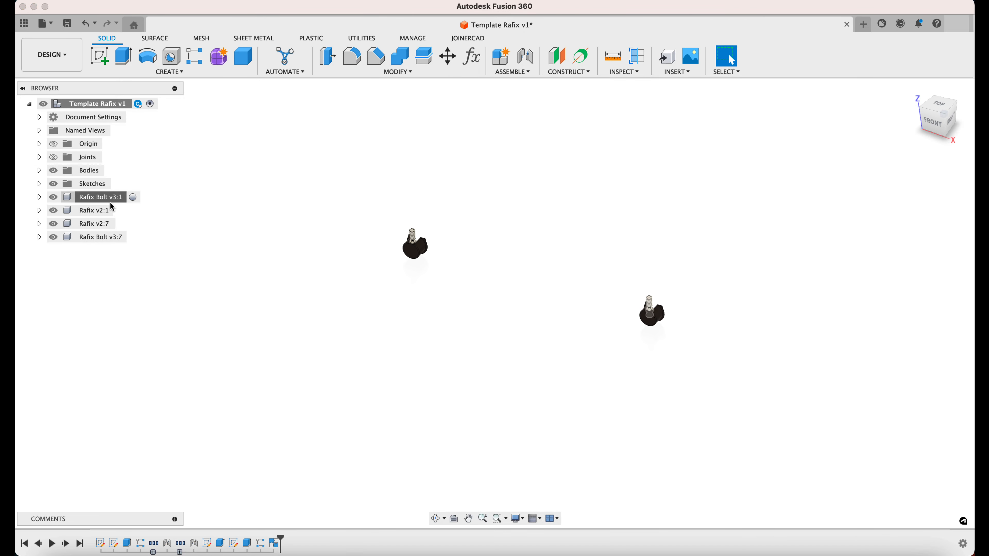
right_click(112, 206)
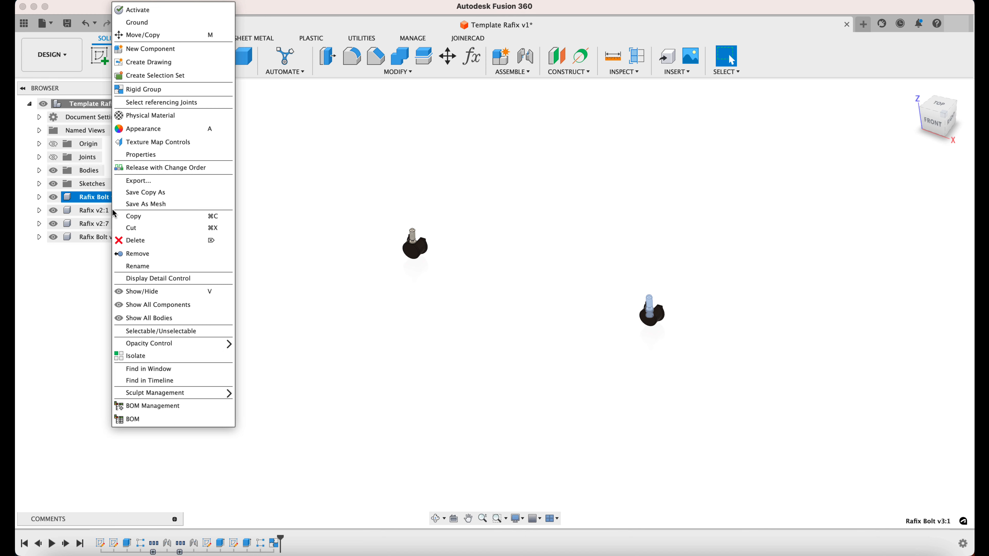
click(178, 406)
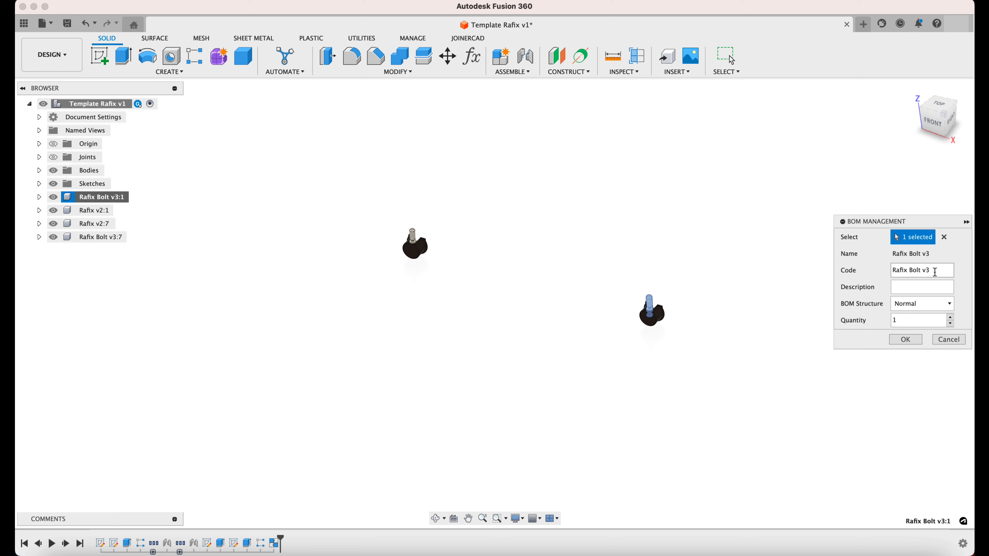
drag(935, 271, 834, 271)
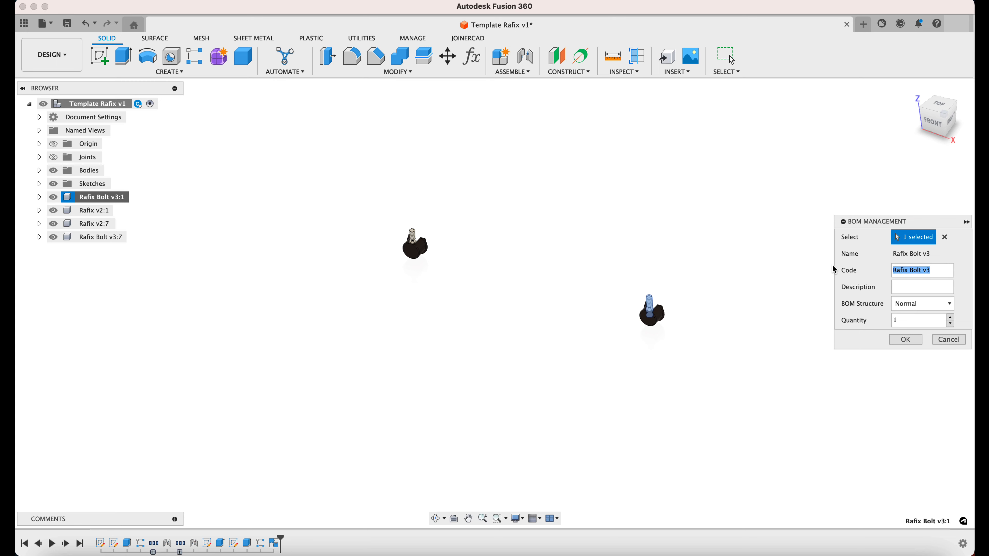
text(B)
click(904, 286)
text(Rafix Bolt)
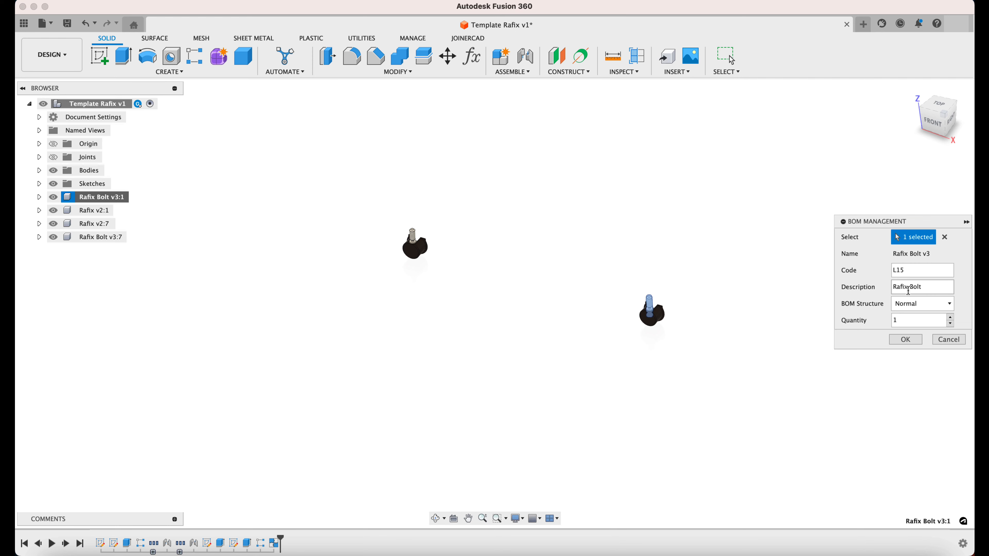
click(907, 304)
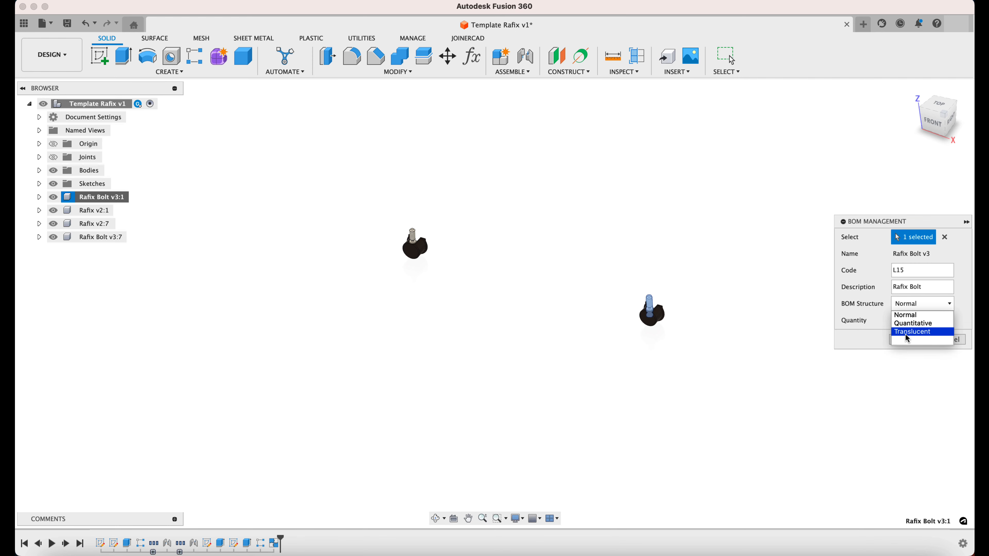
click(911, 324)
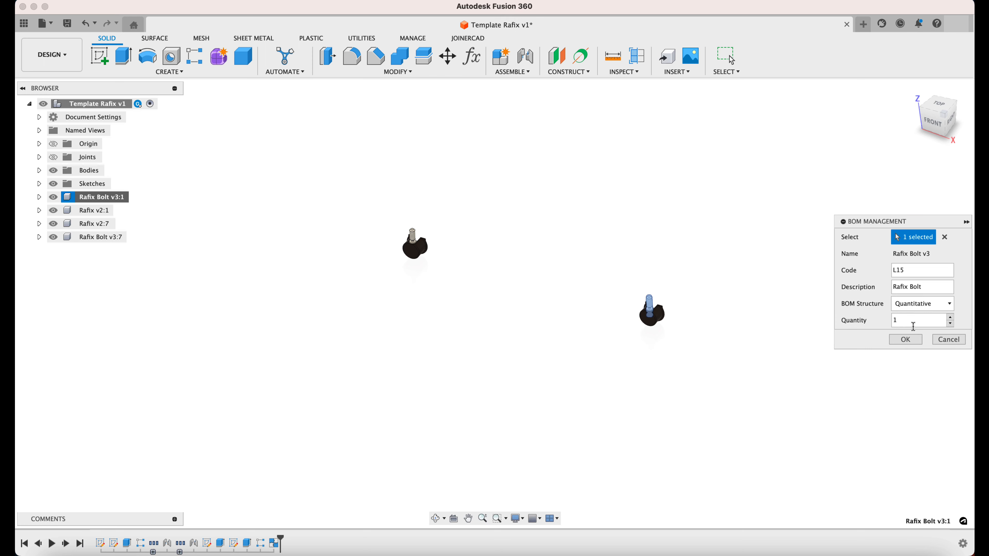
click(905, 339)
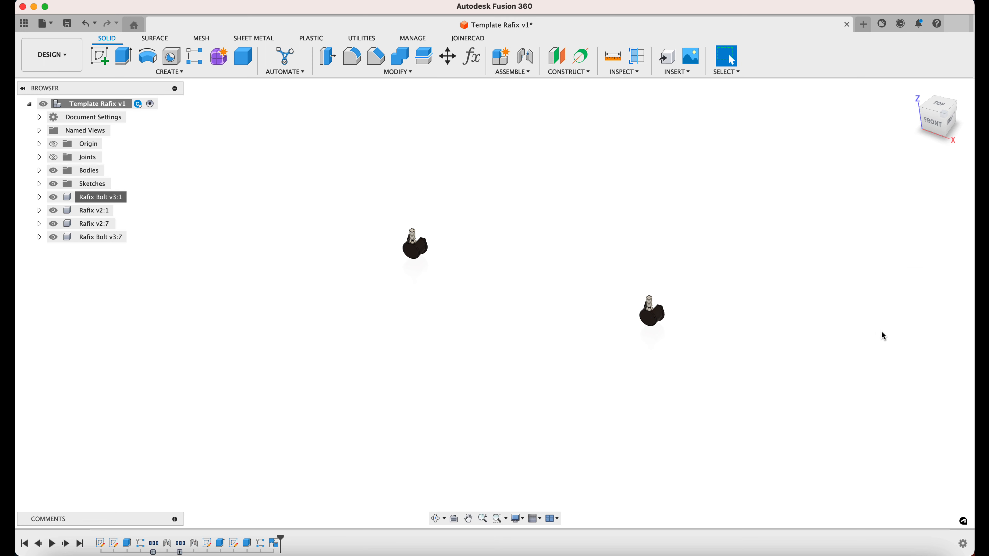
Set the BOM data of Rafix v2:1 to code D20, description "Rafix housing" and Quantitative structure.
click(83, 212)
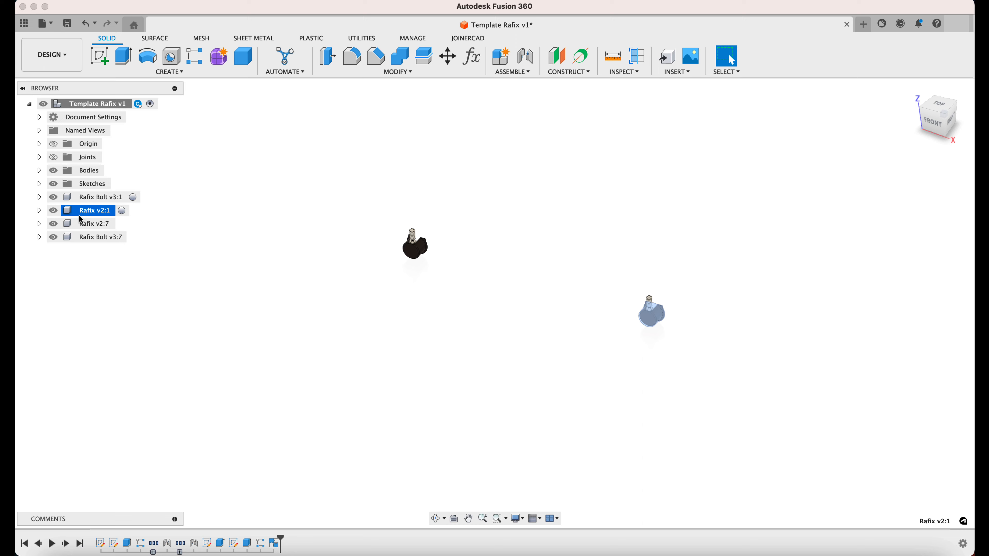
right_click(80, 217)
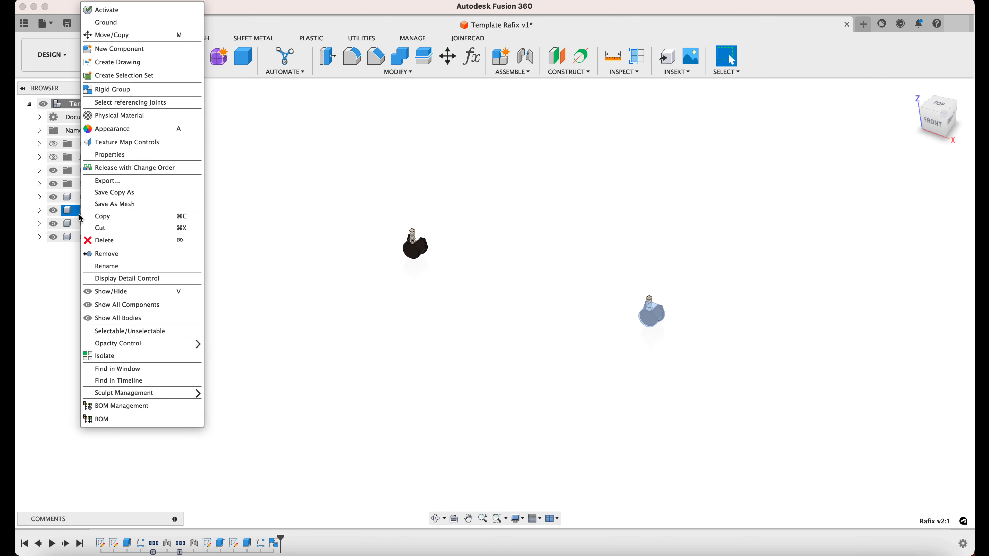
click(140, 410)
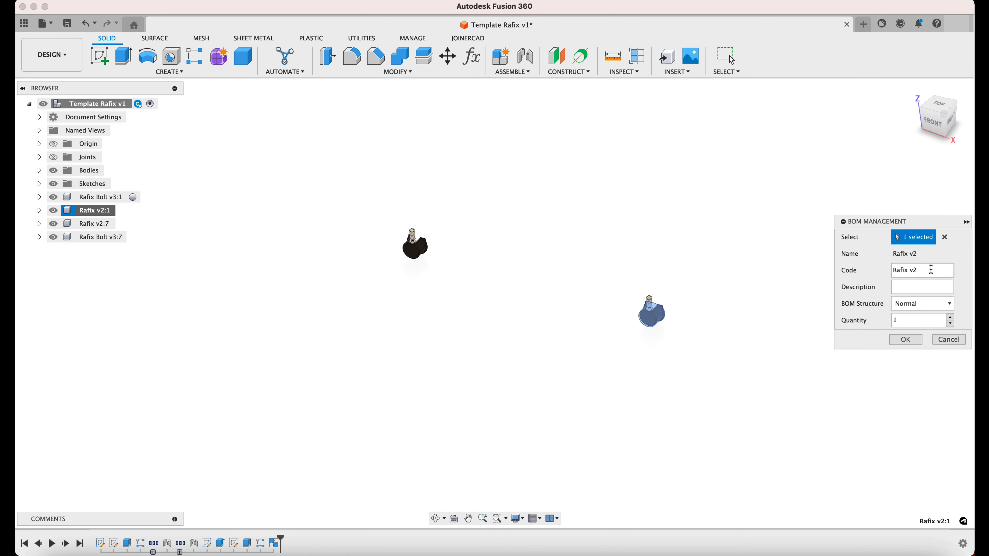
drag(931, 270, 798, 273)
text(D20)
key(Tab)
text(Rafix housing)
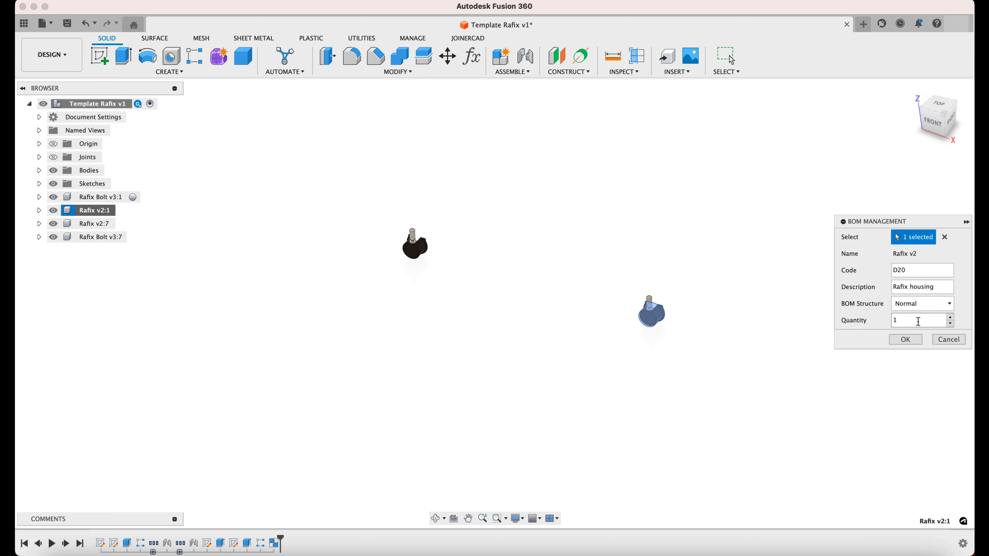
click(923, 304)
click(916, 322)
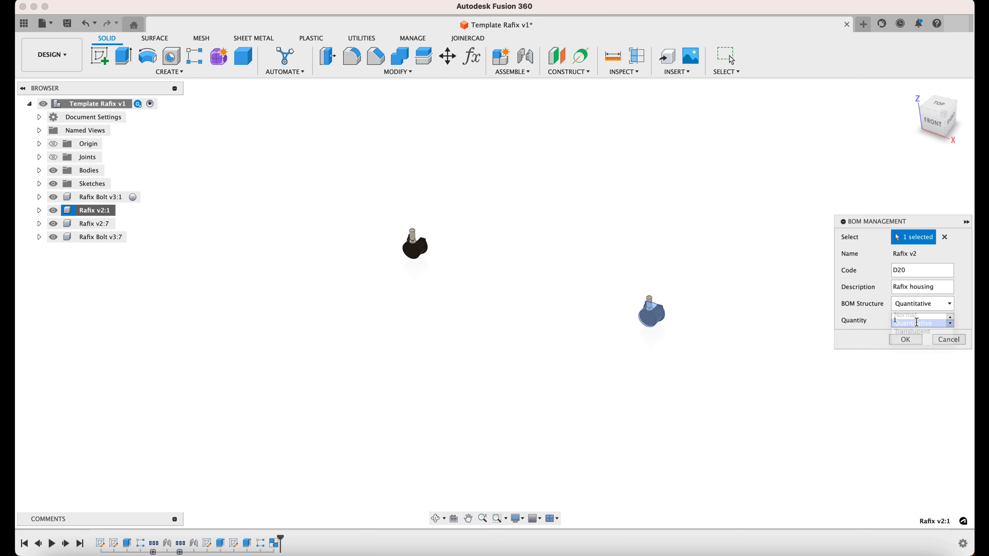
click(905, 339)
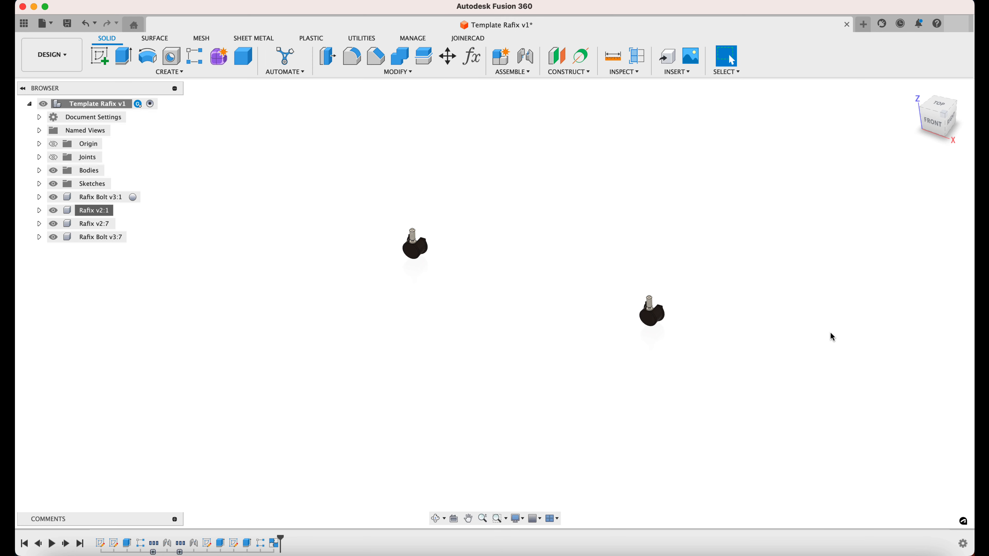
Set the BOM structure of the top-level Template Rafix component to Translucent.
click(109, 109)
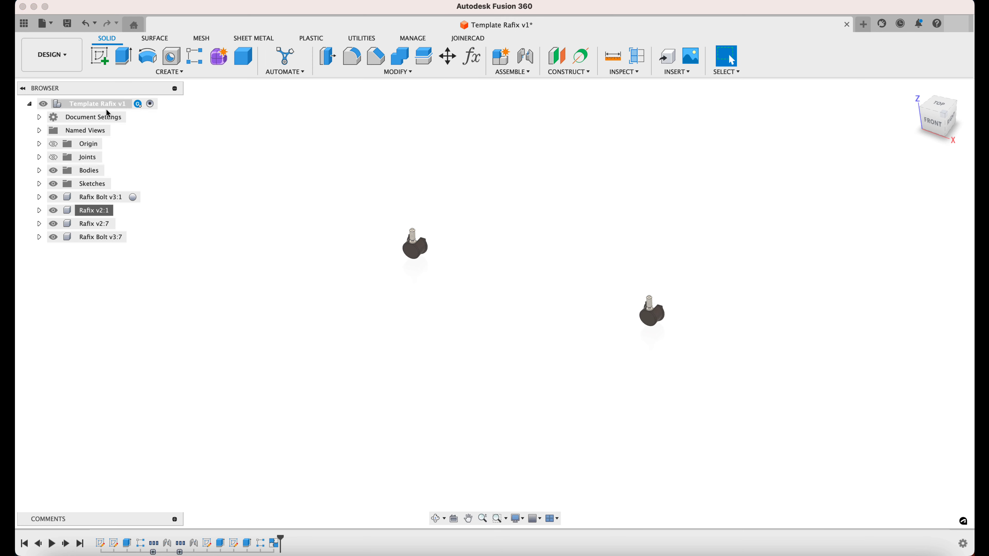
right_click(108, 110)
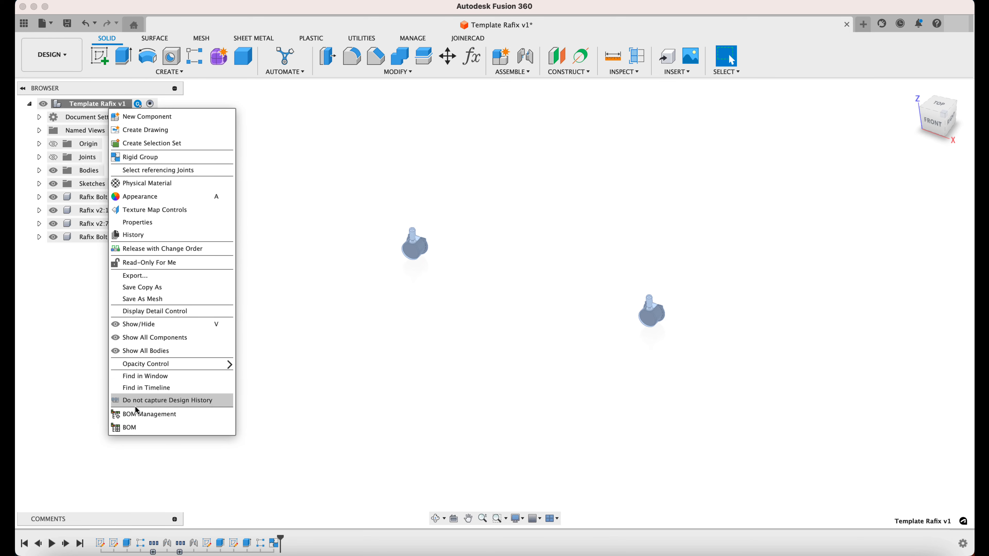
click(134, 414)
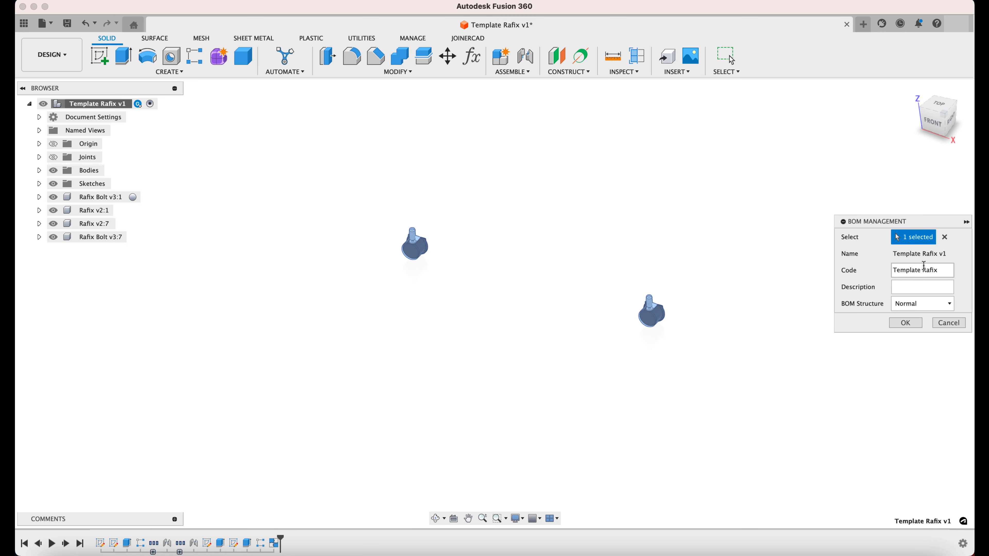
click(947, 304)
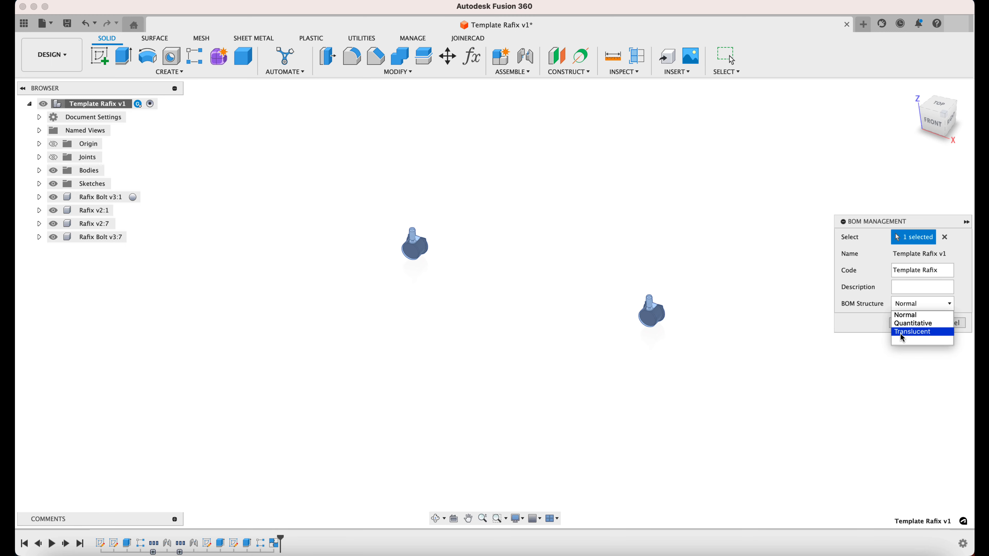
click(923, 332)
click(906, 323)
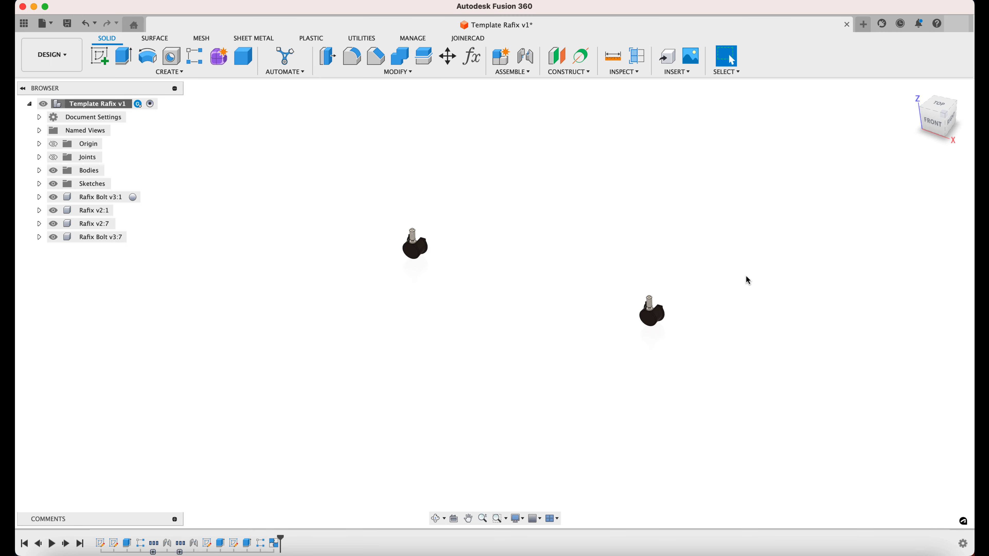
middle_drag(747, 280, 706, 292)
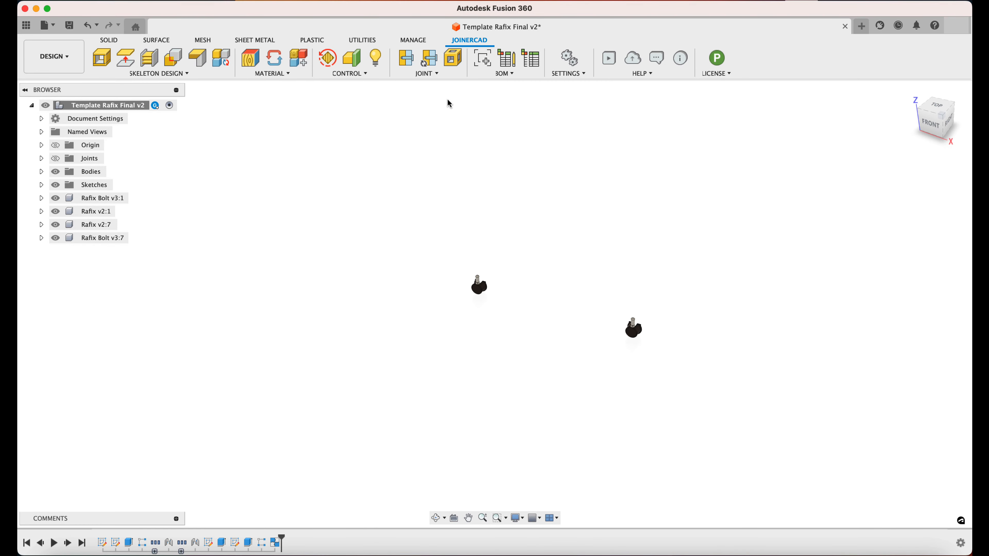
Map the panel connection's length to ContactAreaLength and its width to ContactAreaWidth, and make the template require a direction.
click(444, 76)
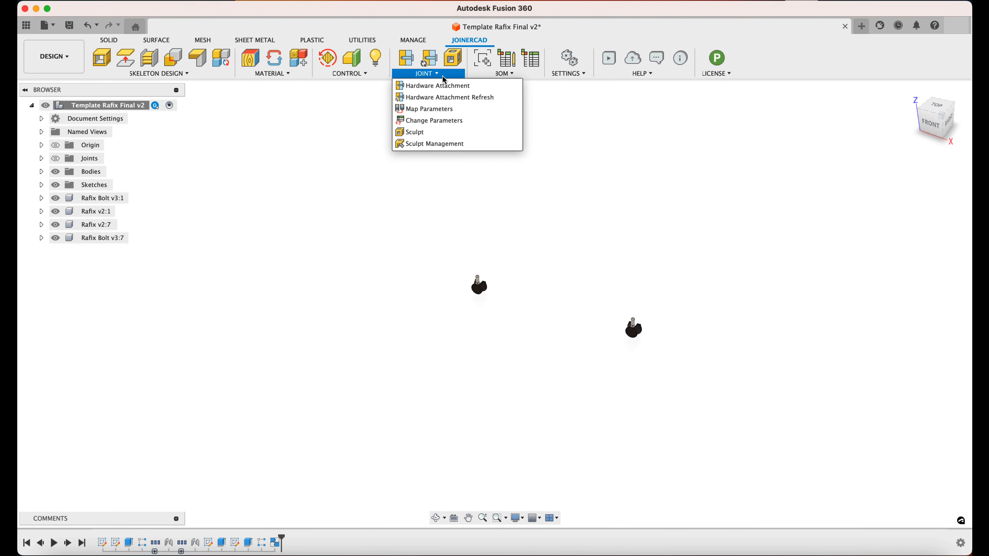
click(438, 113)
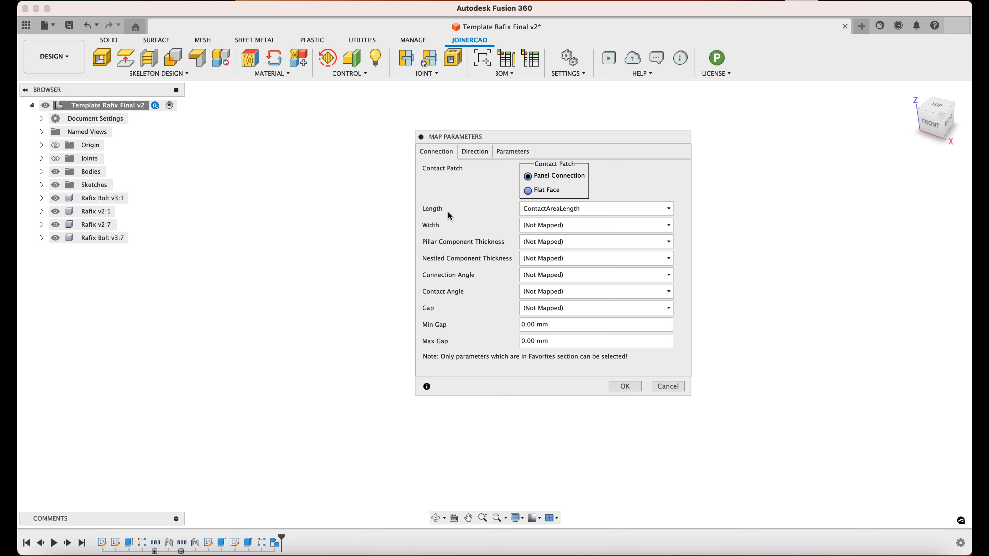
click(596, 209)
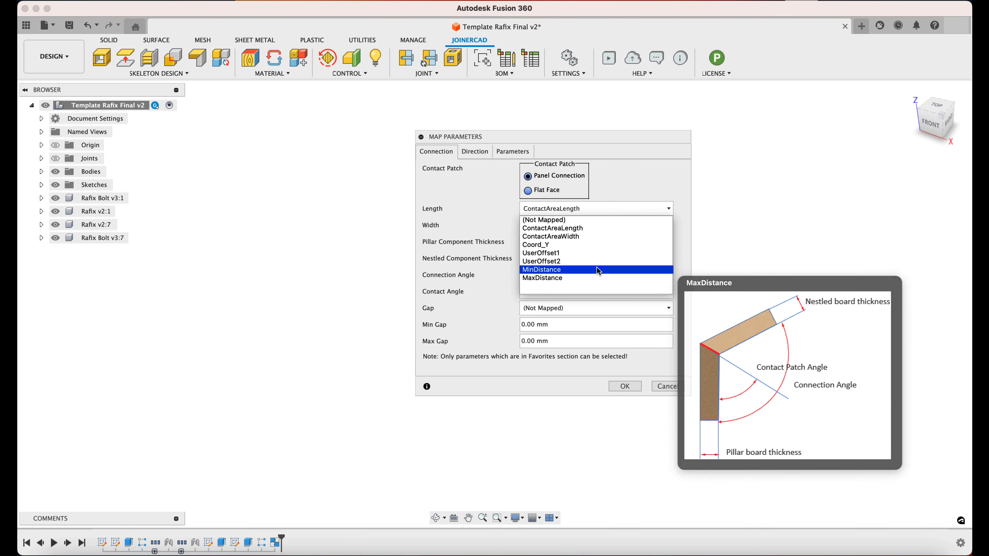
click(611, 230)
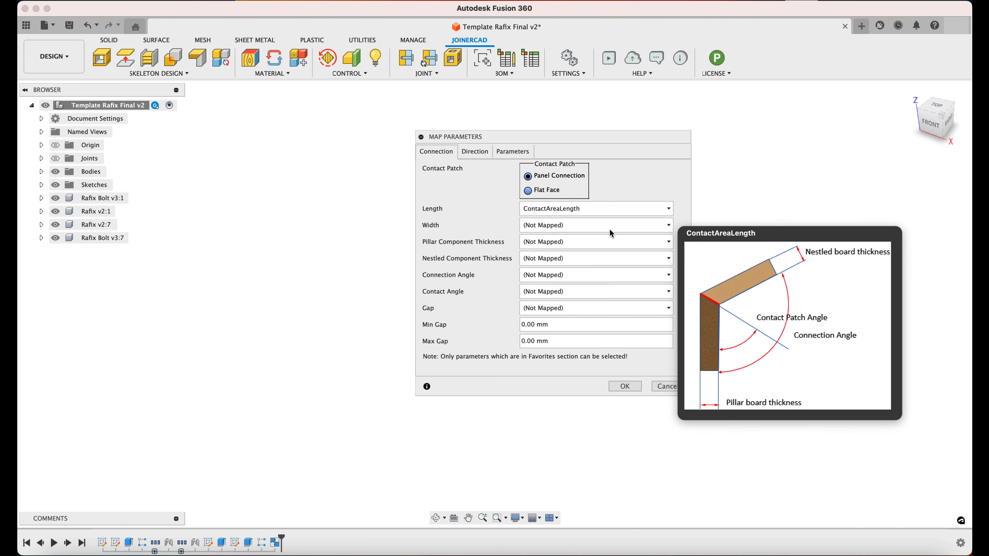
click(555, 228)
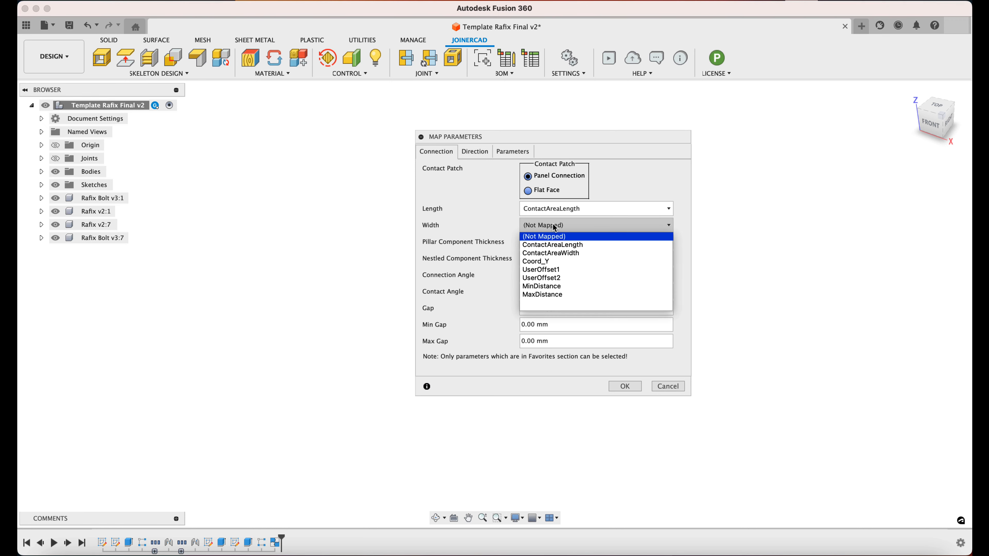
click(565, 253)
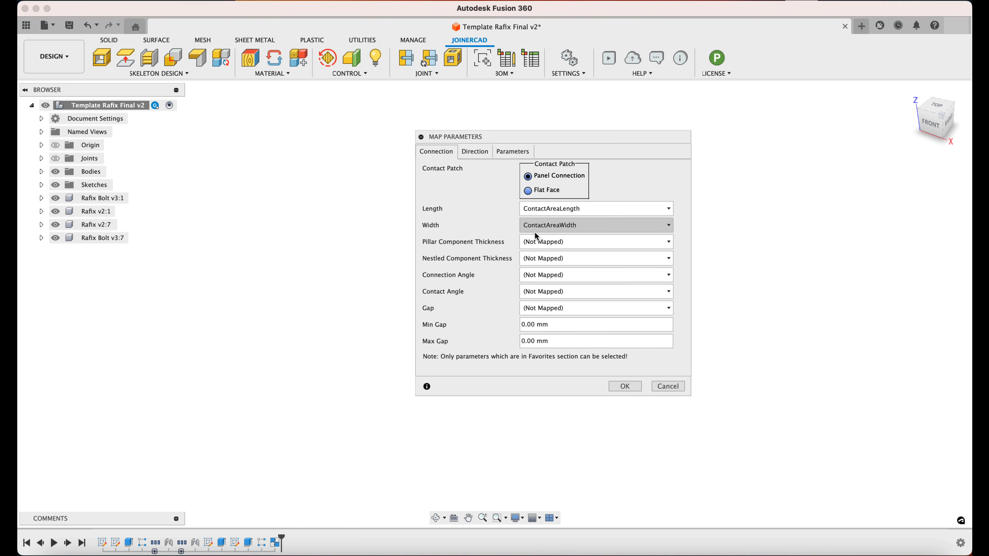
click(484, 157)
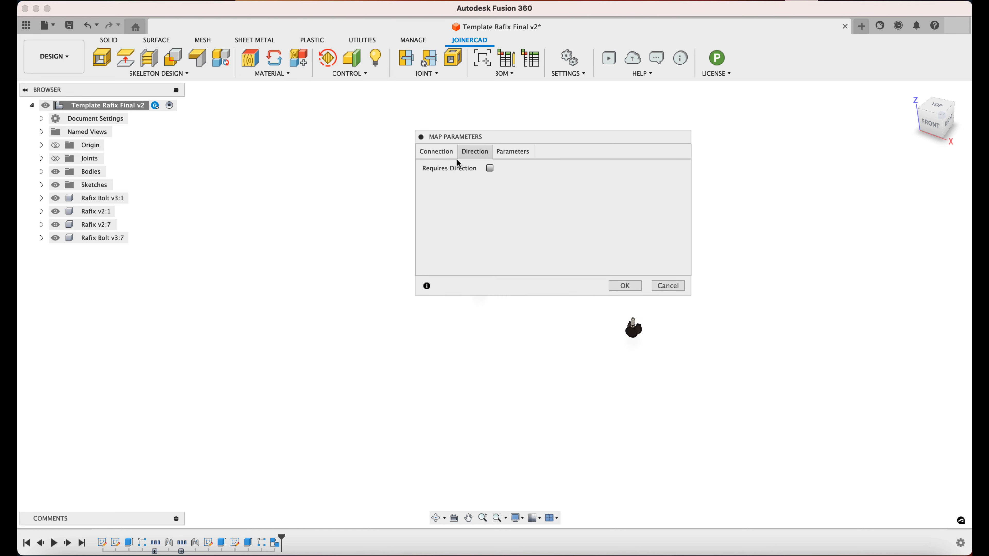
click(490, 170)
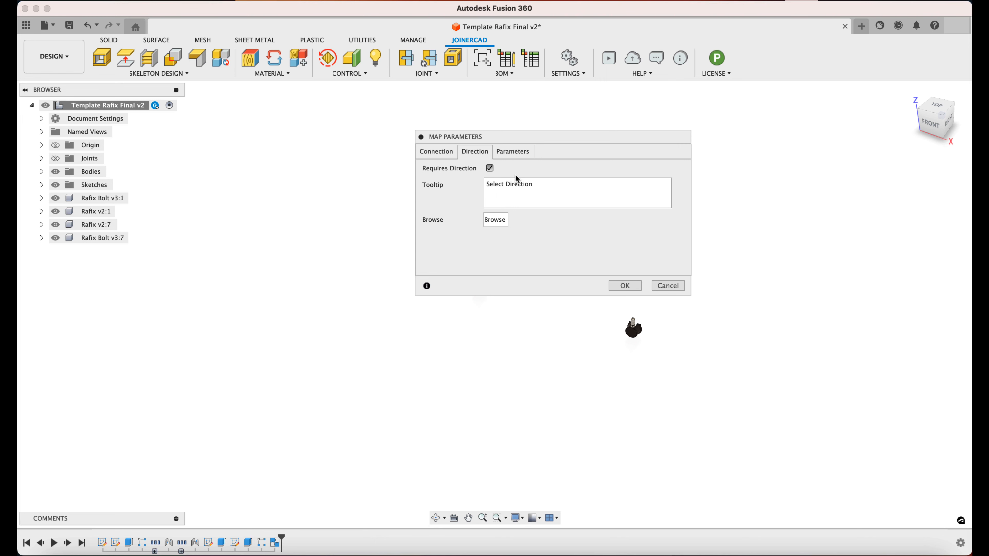
Add UserOffset1 and UserOffset2 to the template's mapped parameters.
click(519, 160)
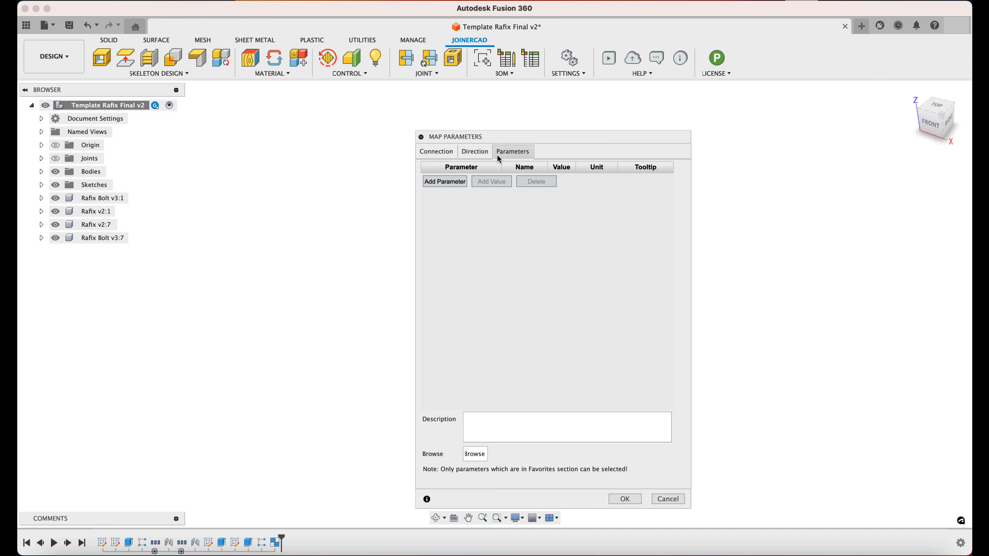
click(438, 181)
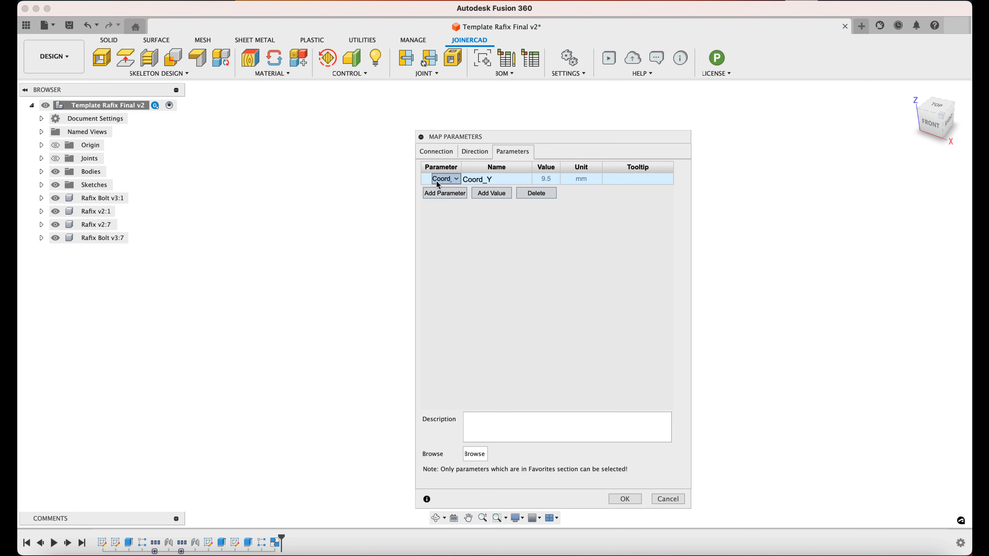
click(448, 180)
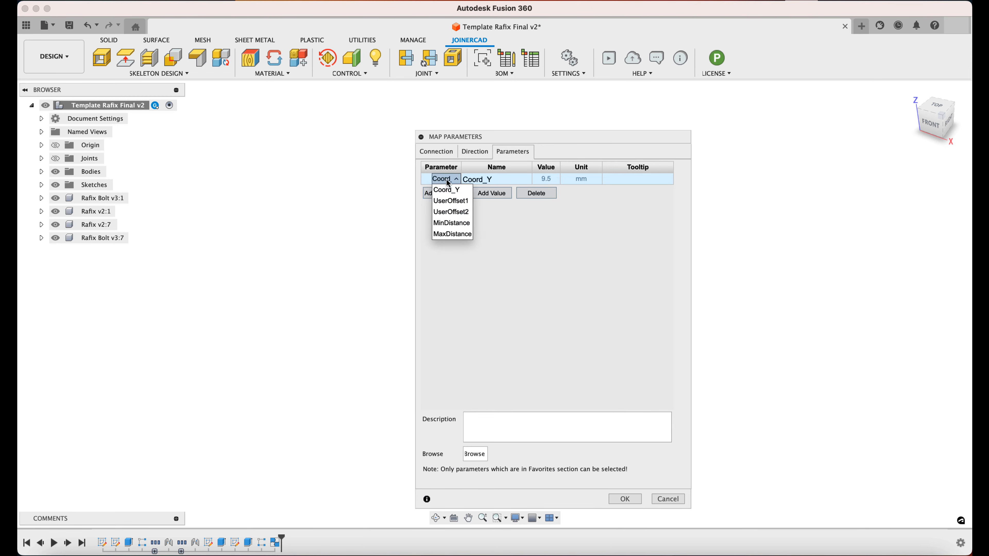
click(455, 202)
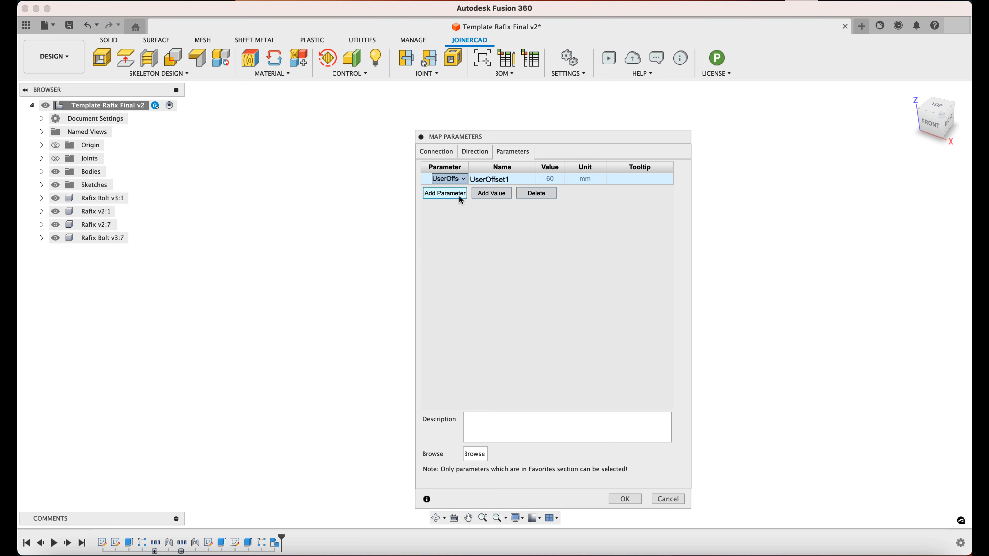
click(462, 196)
click(462, 193)
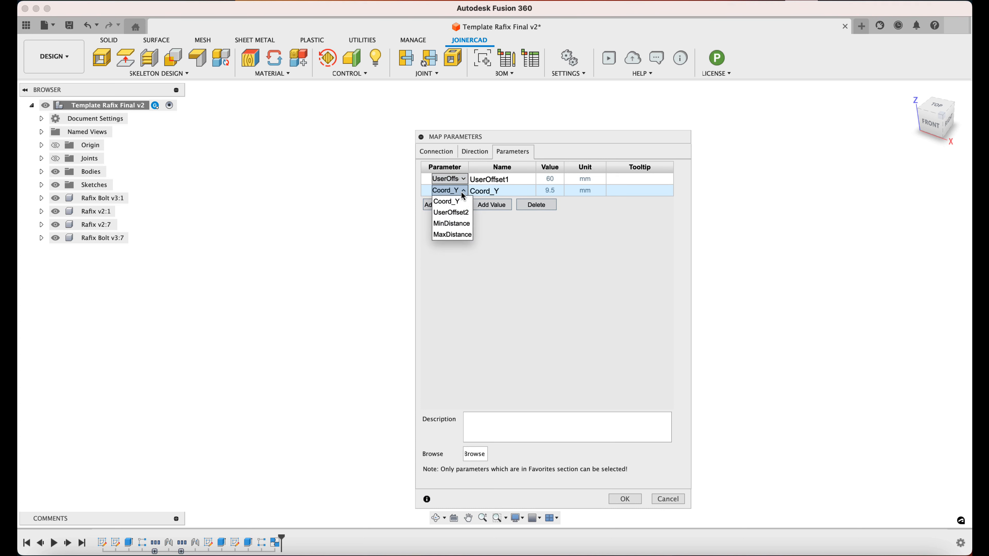
click(462, 213)
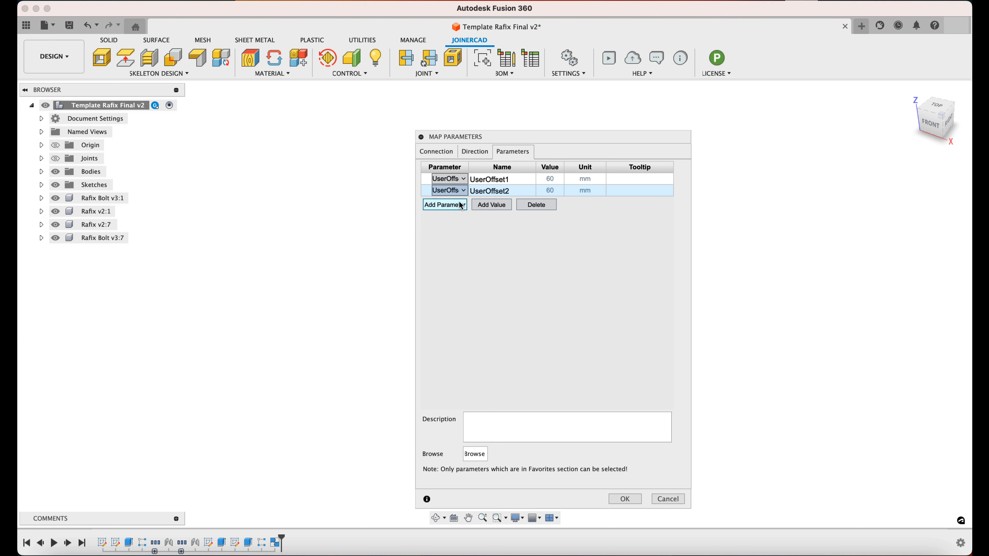
Add Coord_Y, MinDistance and MaxDistance to the template's mapped parameters.
click(461, 208)
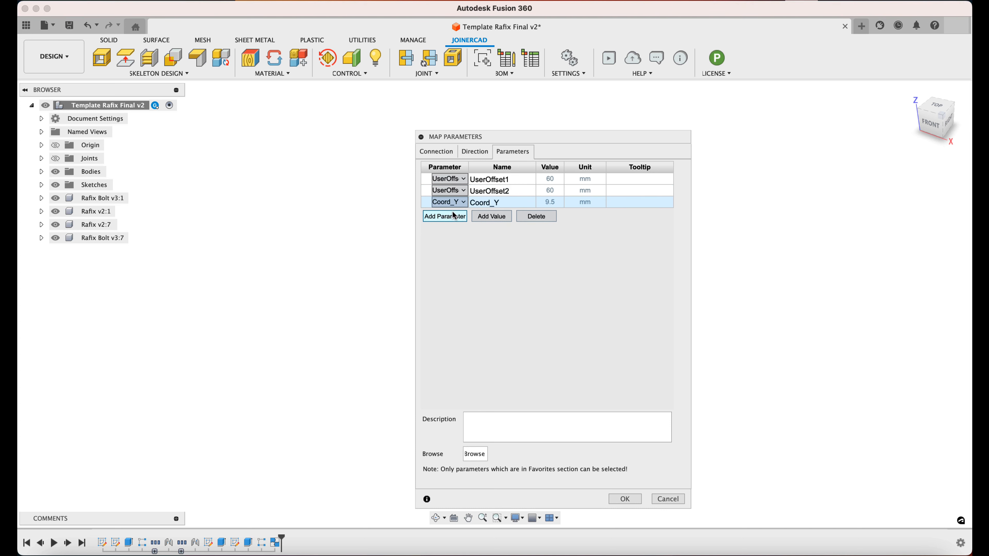
click(457, 219)
click(461, 216)
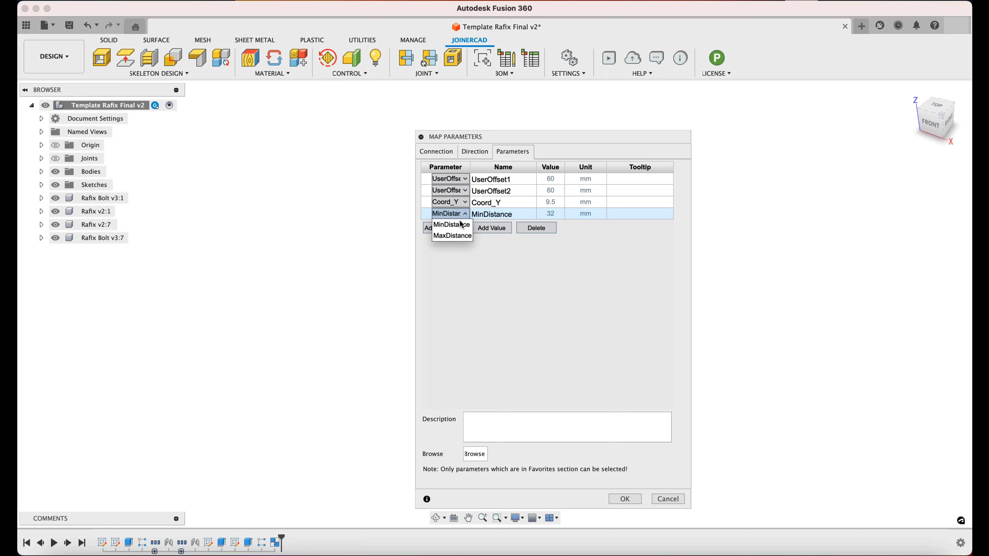
click(459, 225)
click(458, 228)
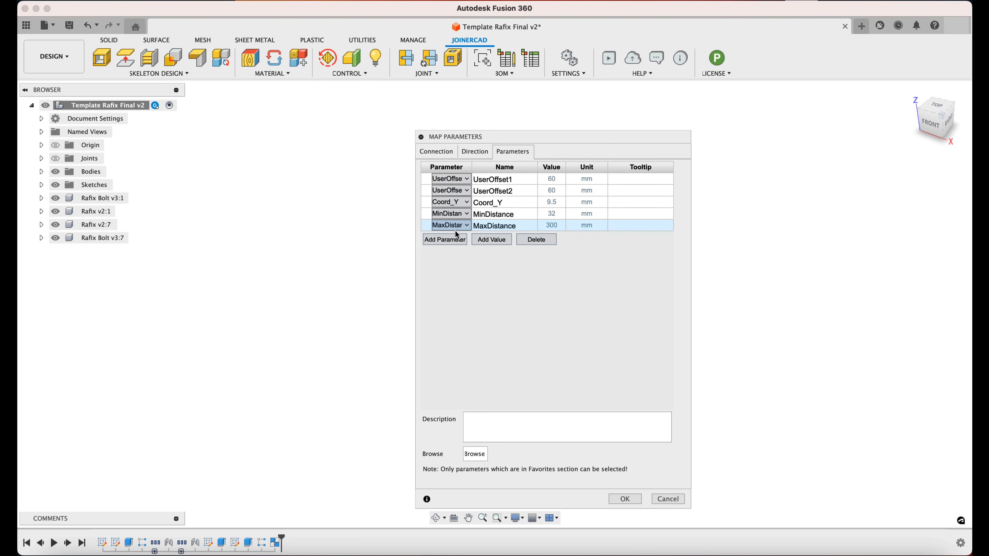
Change the display name of the mapped UserOffset1 parameter to "Offset 1".
click(490, 180)
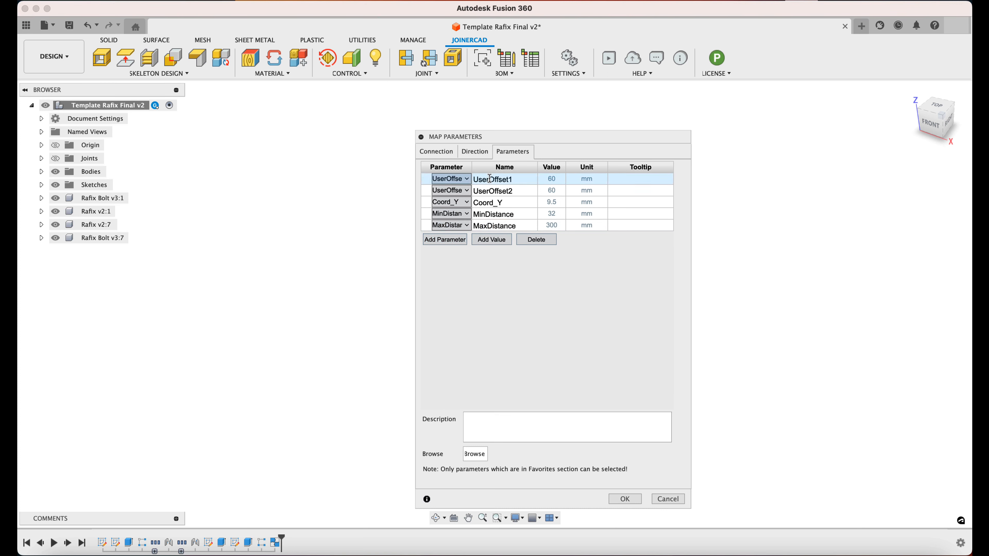
click(490, 180)
key(BackSpace)
key(BackSpace)
key(BackSpace)
key(BackSpace)
key(Right)
key(Right)
key(Right)
key(Right)
key(Right)
key(Right)
Change the display name of the mapped UserOffset2 parameter to "Offset 2".
click(504, 192)
click(504, 192)
key(BackSpace)
key(BackSpace)
key(BackSpace)
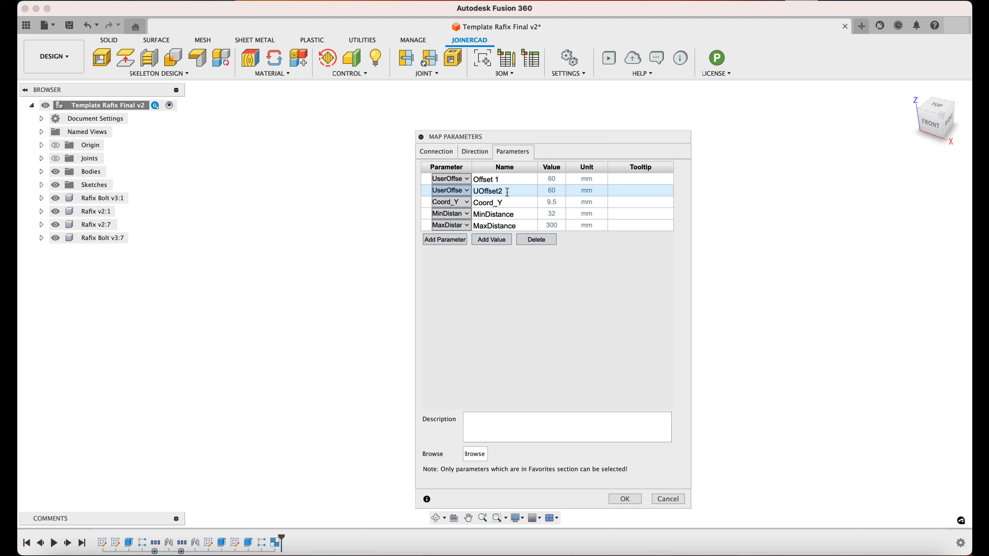
key(BackSpace)
key(Right)
key(Right)
key(Right)
key(Right)
key(Right)
key(Right)
Set the display names of Coord_Y, MinDistance and MaxDistance to "Y coordinate", "Min Distance" and "Max Distance".
click(497, 202)
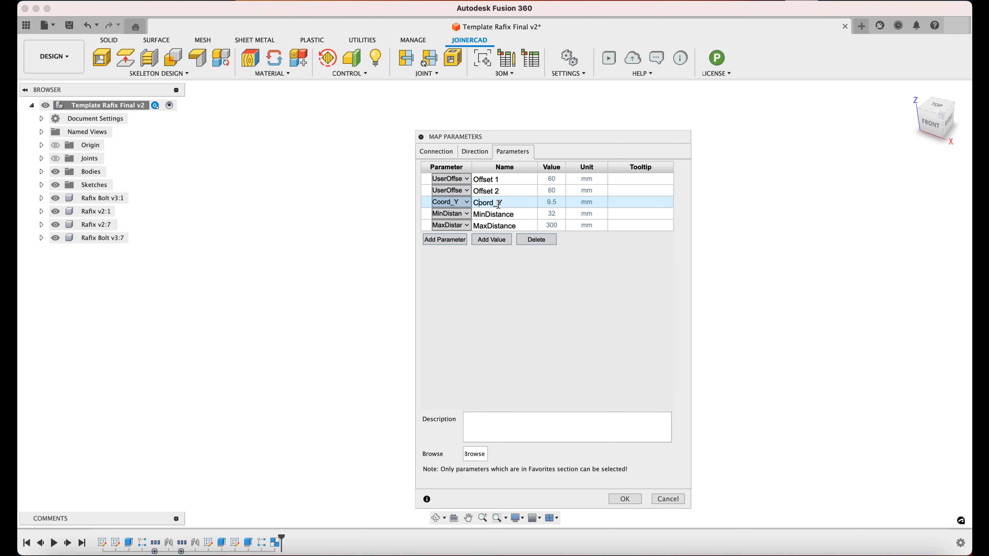
drag(506, 203, 470, 207)
text(Y coordinate)
click(485, 214)
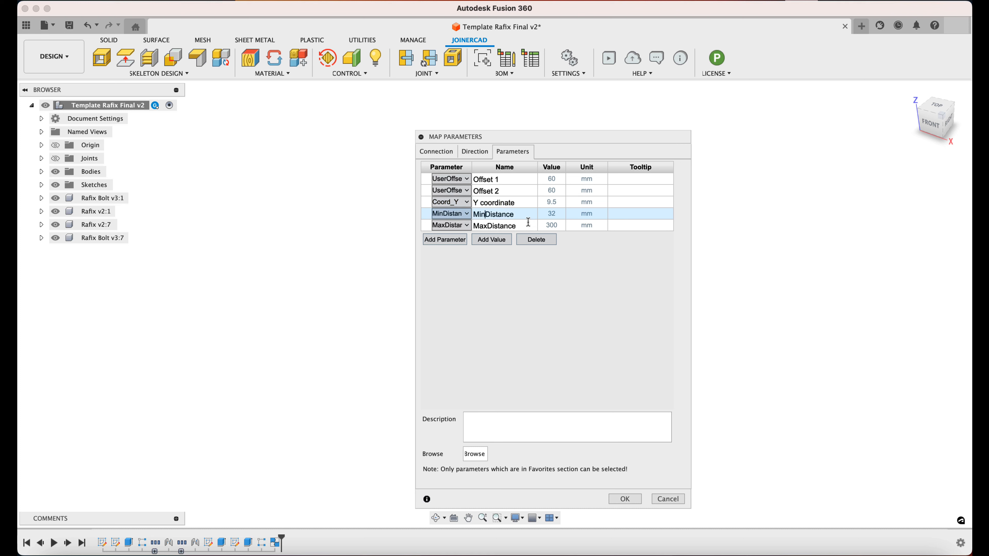
click(492, 226)
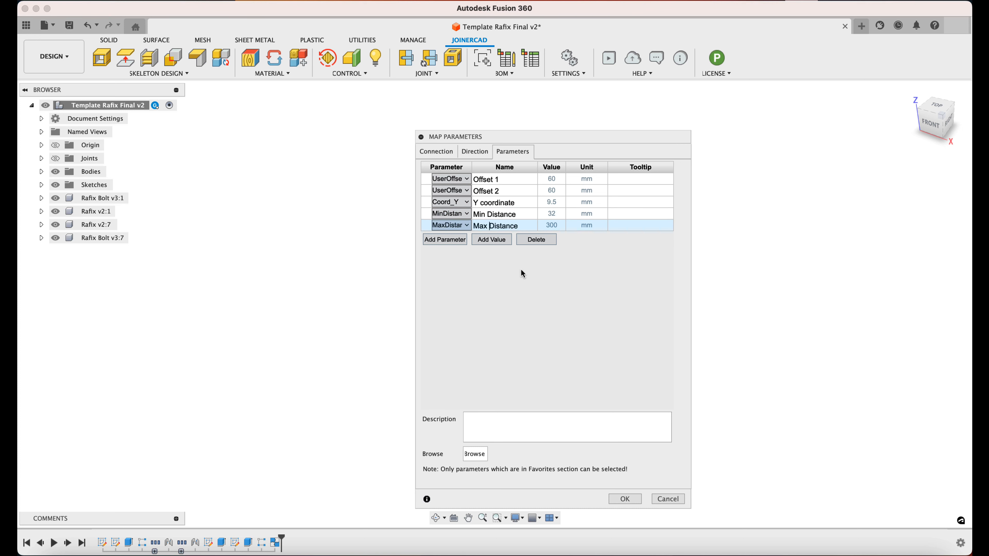
Give the Min Distance parameter the tooltip "Enter min distance between components".
click(528, 214)
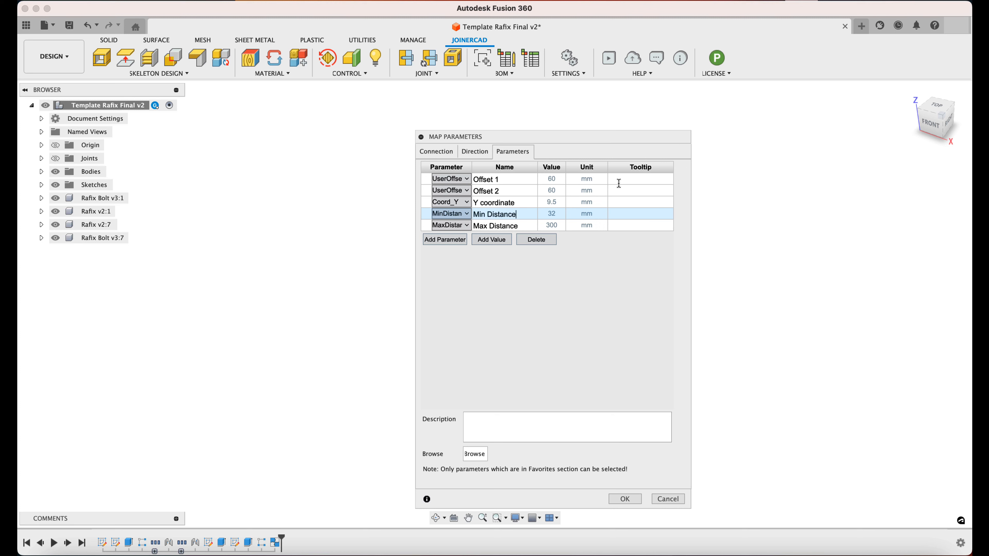
click(628, 214)
text(Enter)
text( min)
text( d)
text(istance be)
text(tween compo)
text(nents)
click(640, 191)
Confirm the parameter mapping and save the template as a new version with the description "User Saved".
drag(691, 217, 822, 206)
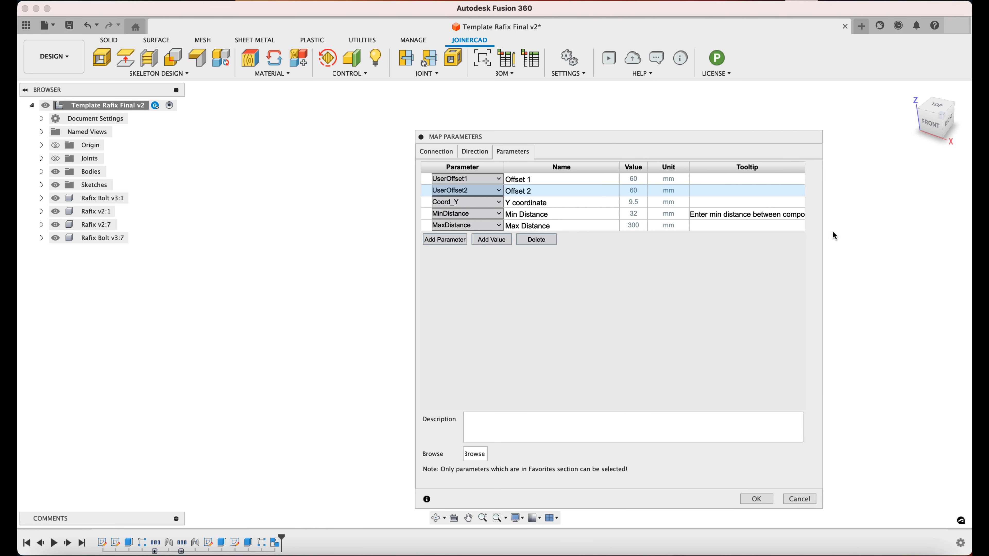
drag(822, 219, 873, 216)
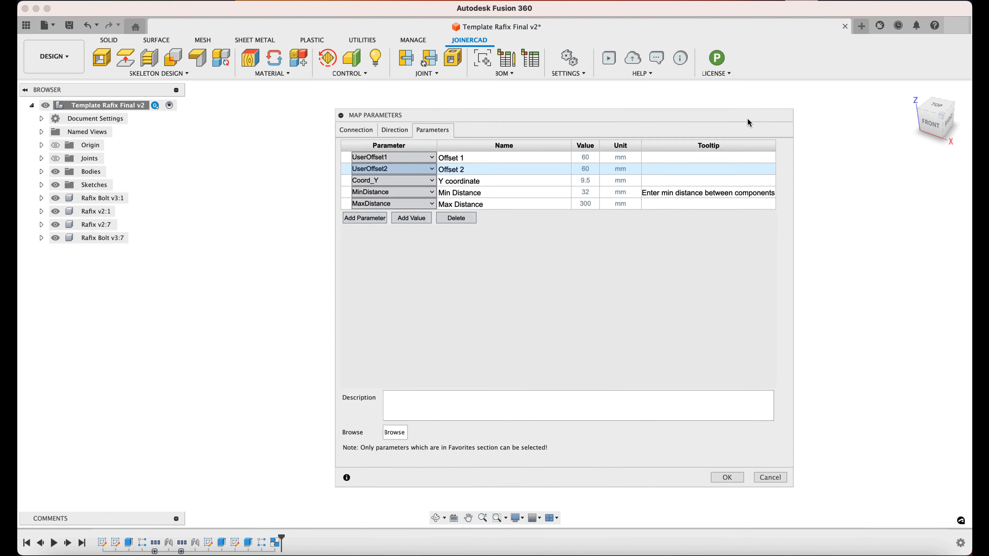
click(726, 483)
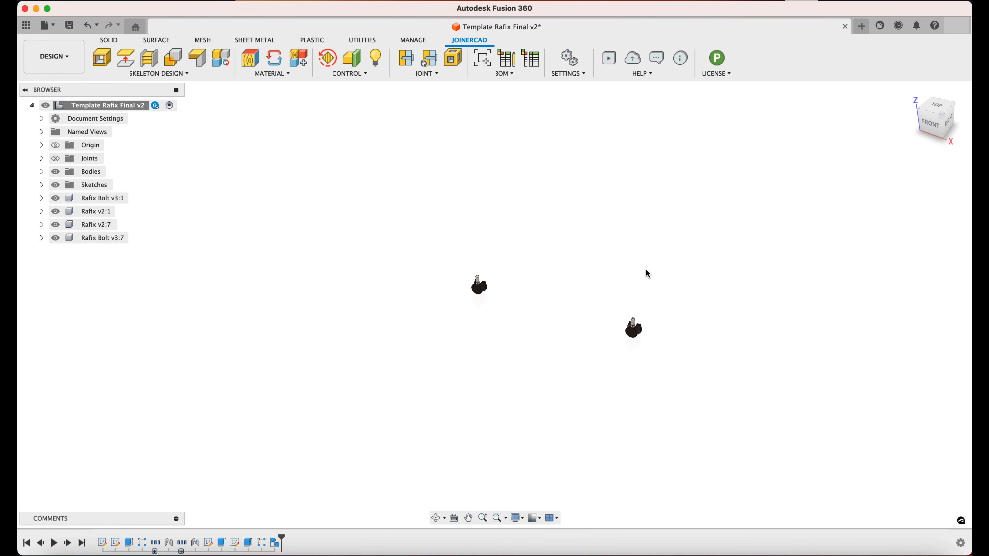
click(77, 29)
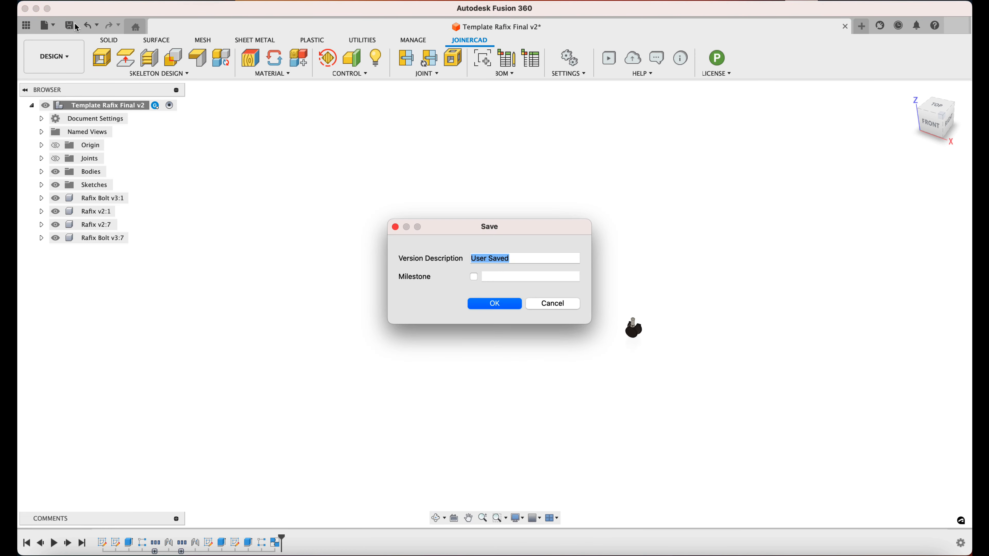
click(515, 307)
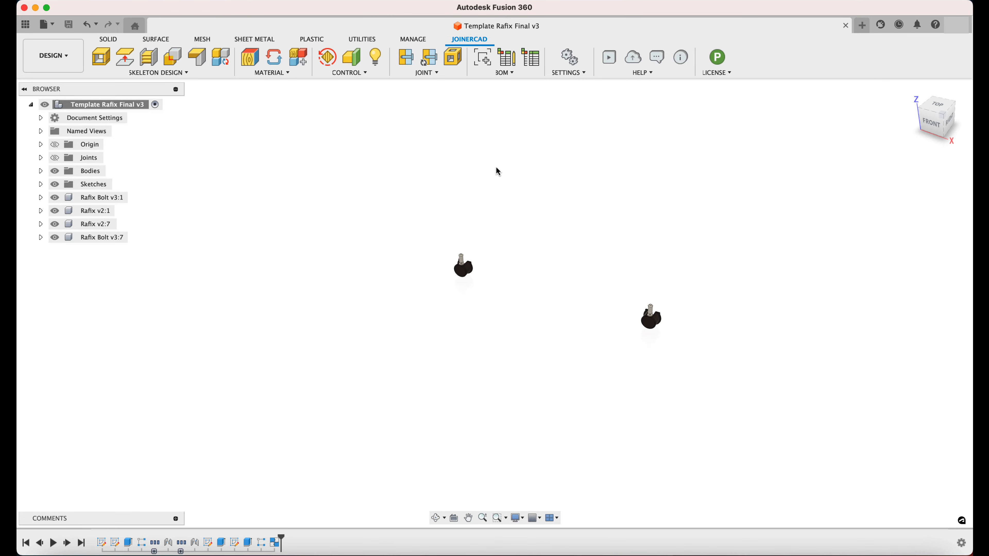
Open the Test Assembly design from the Smart Hardware project folder.
click(25, 24)
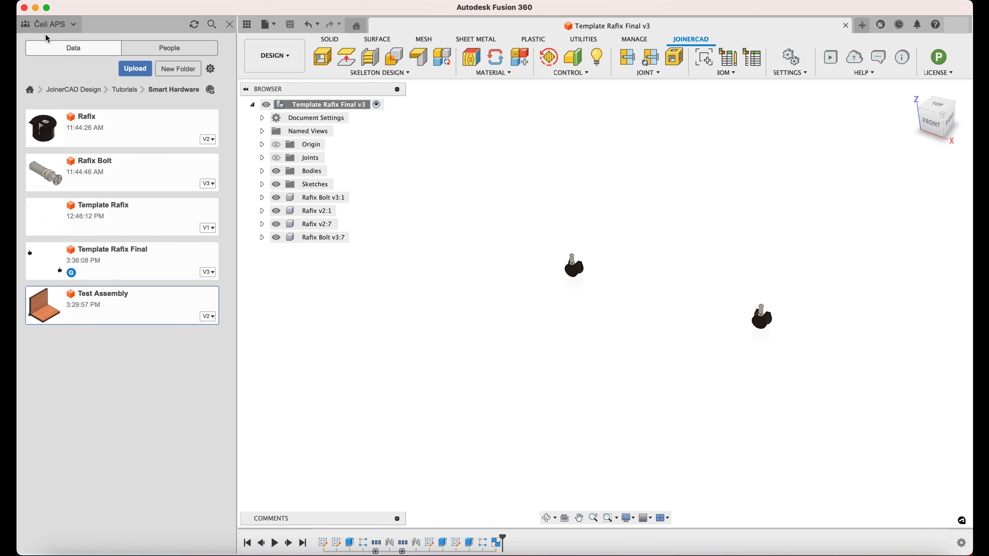
double_click(120, 306)
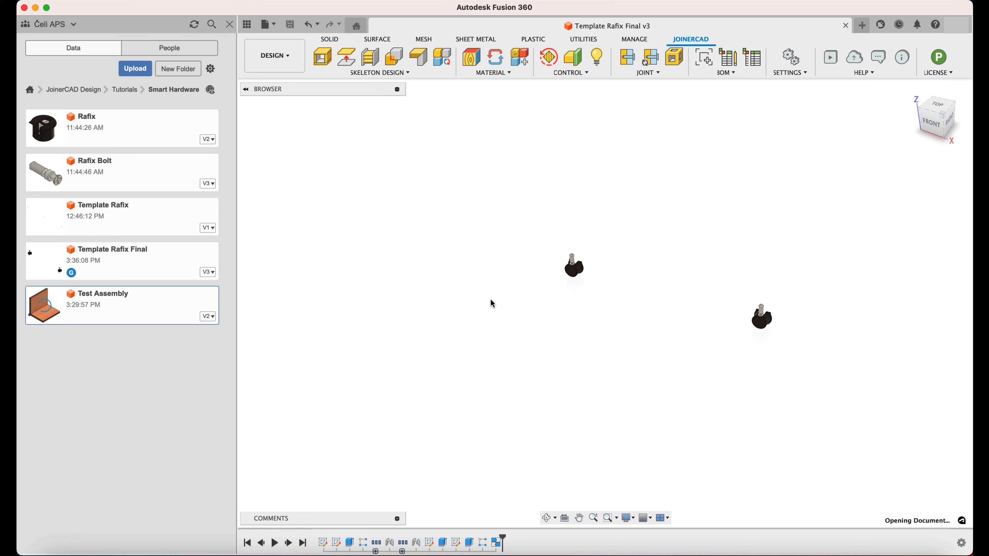
click(243, 28)
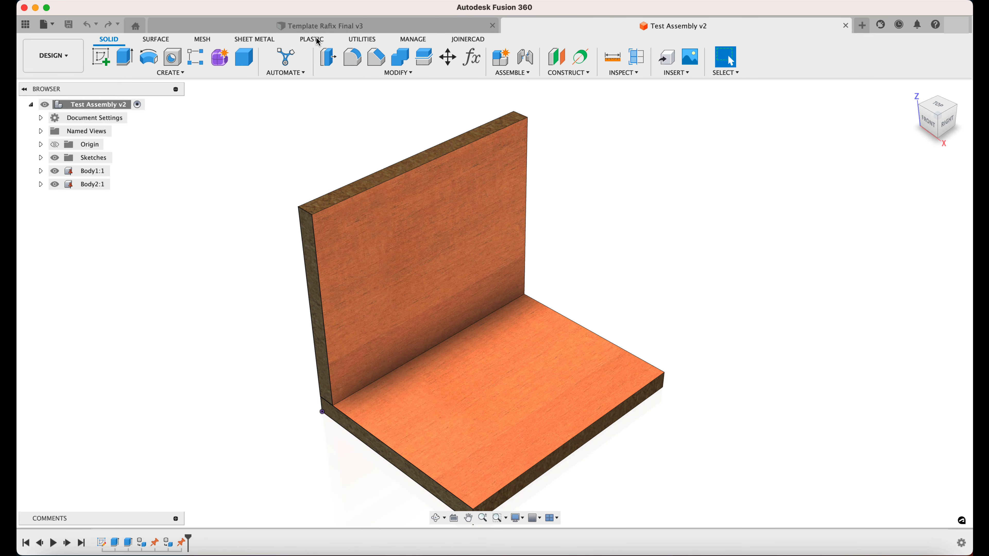
Start a JoinerCAD hardware attachment in the test assembly using Template Rafix Final as the hardware.
click(481, 45)
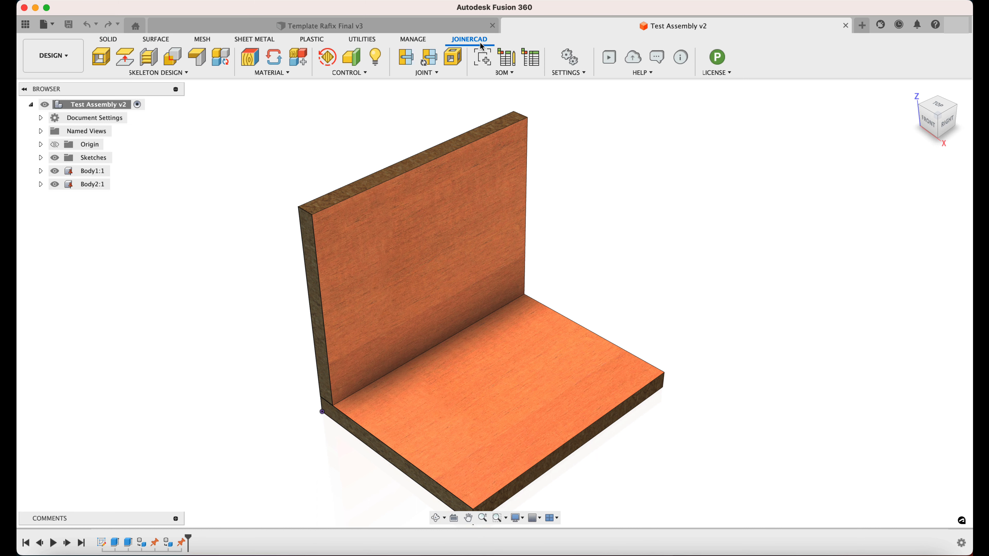
click(414, 63)
click(842, 202)
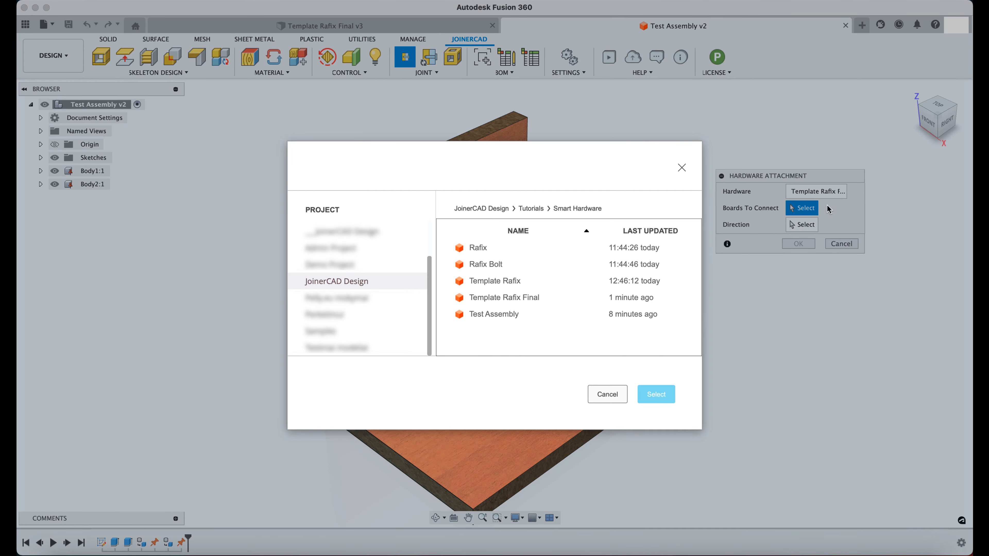
click(484, 298)
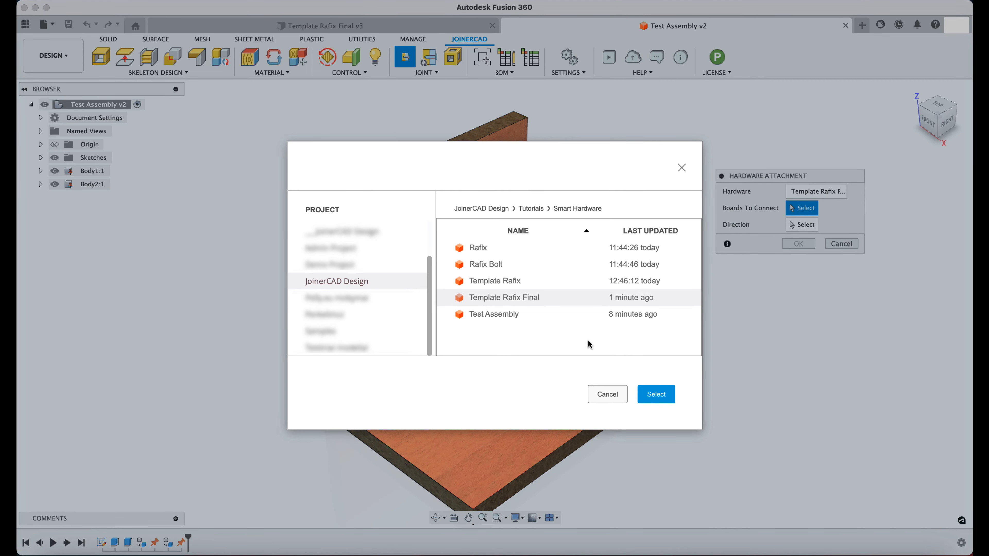
click(652, 395)
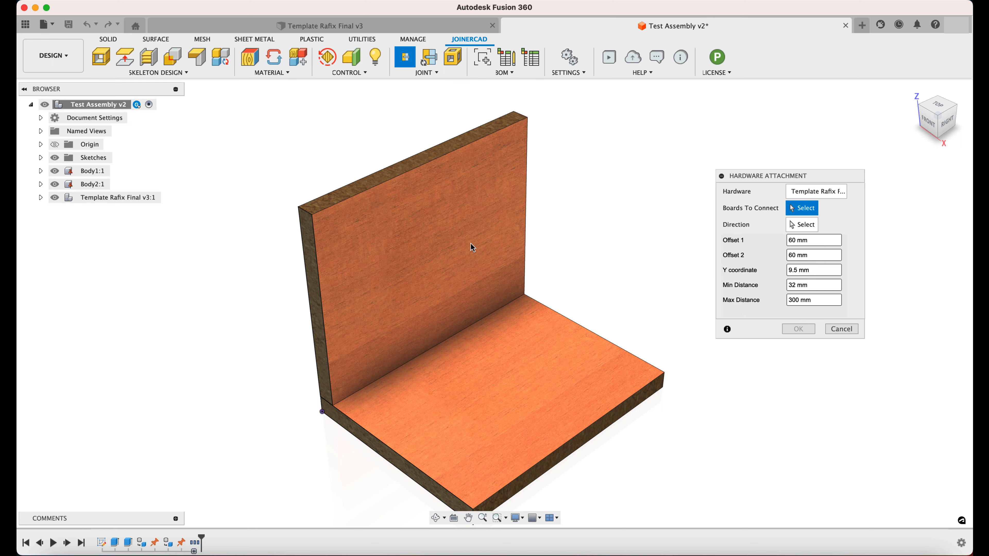
Attach the Rafix hardware between the upright and base boards, with the upright board's inner face as the direction.
click(473, 234)
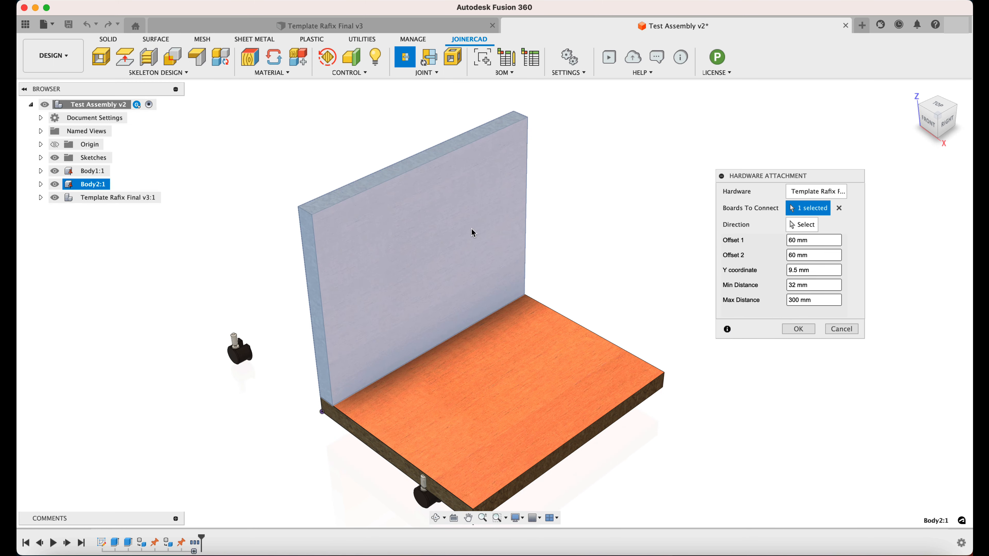
click(578, 348)
click(576, 354)
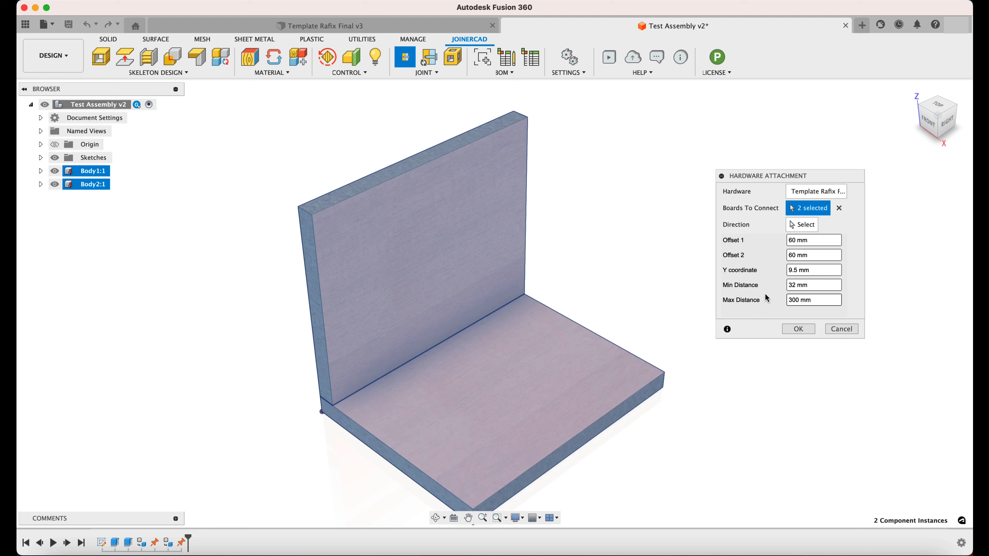
click(806, 228)
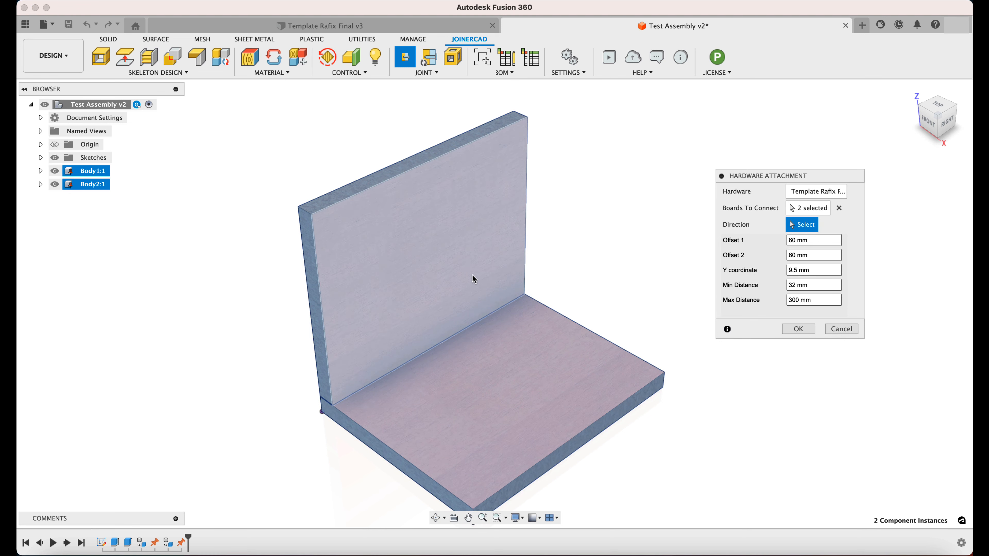
click(449, 266)
shift+middle_drag(628, 250, 636, 223)
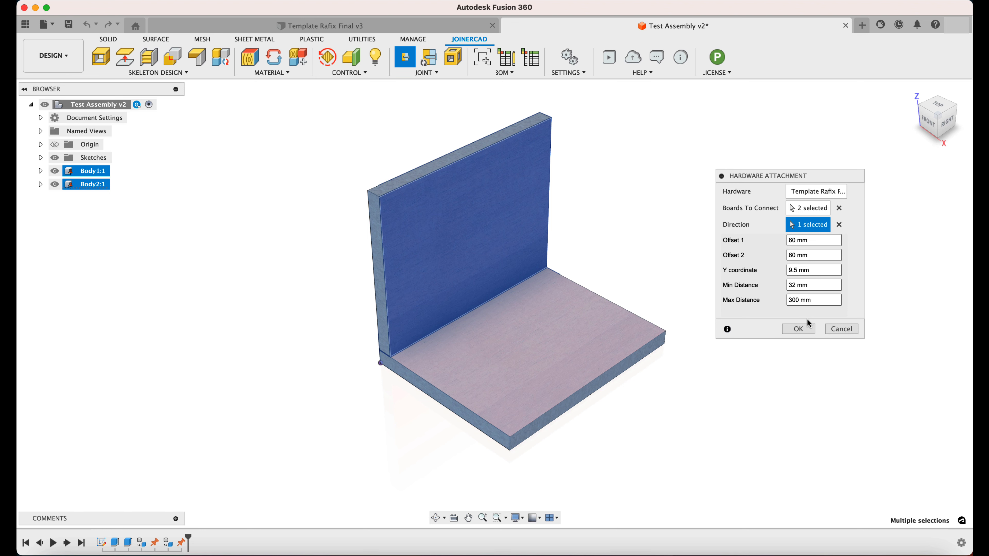
click(807, 328)
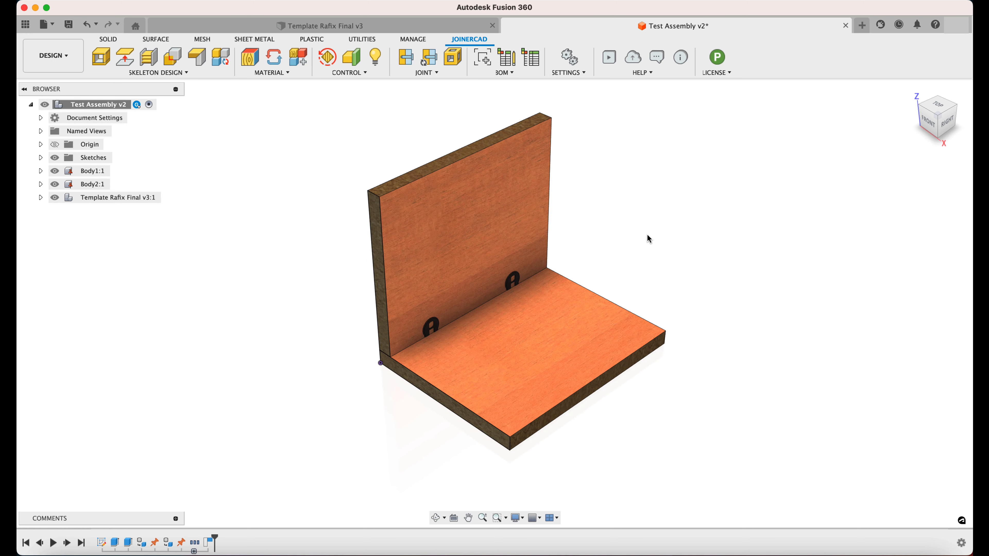
Set the Length user parameter of the test assembly to 600 mm.
click(109, 39)
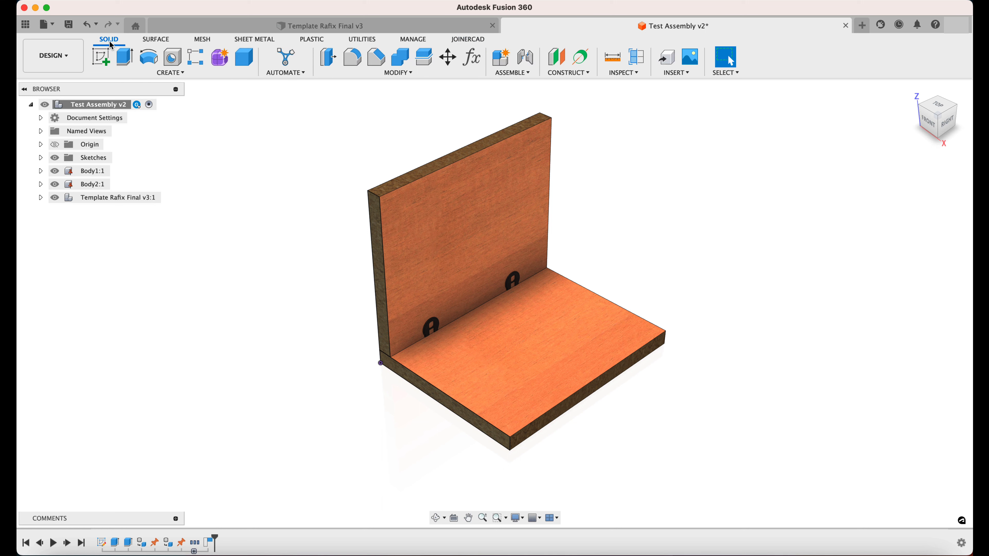
click(473, 42)
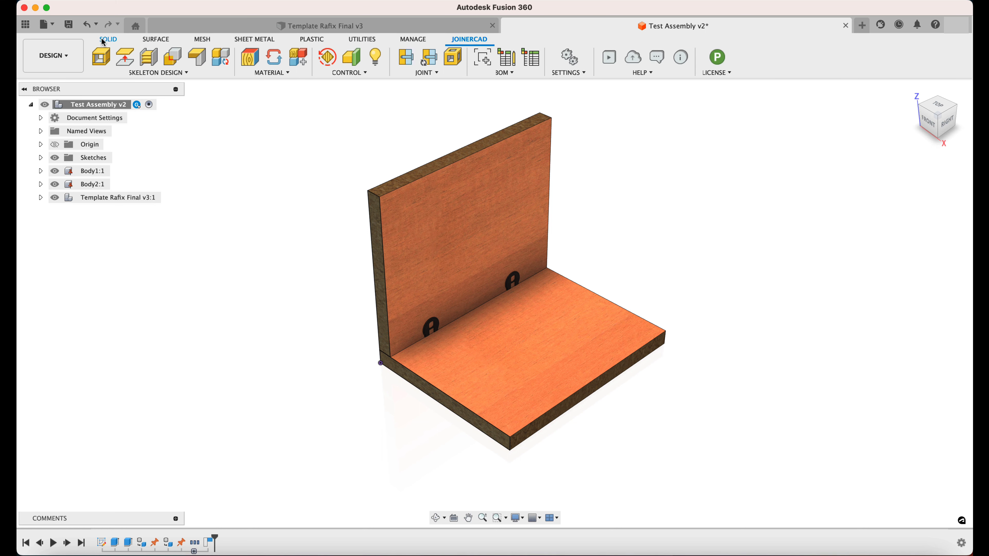
click(109, 40)
click(472, 58)
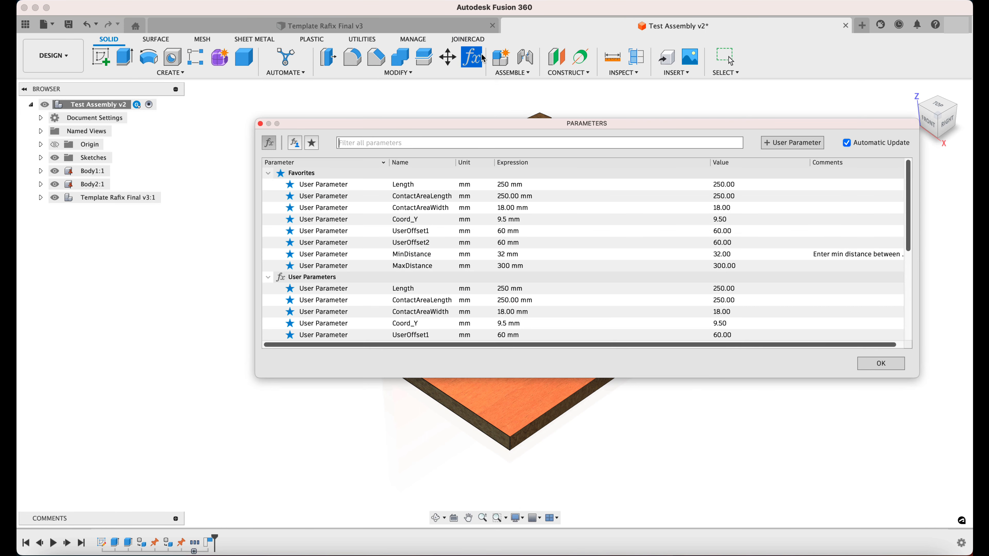
click(524, 184)
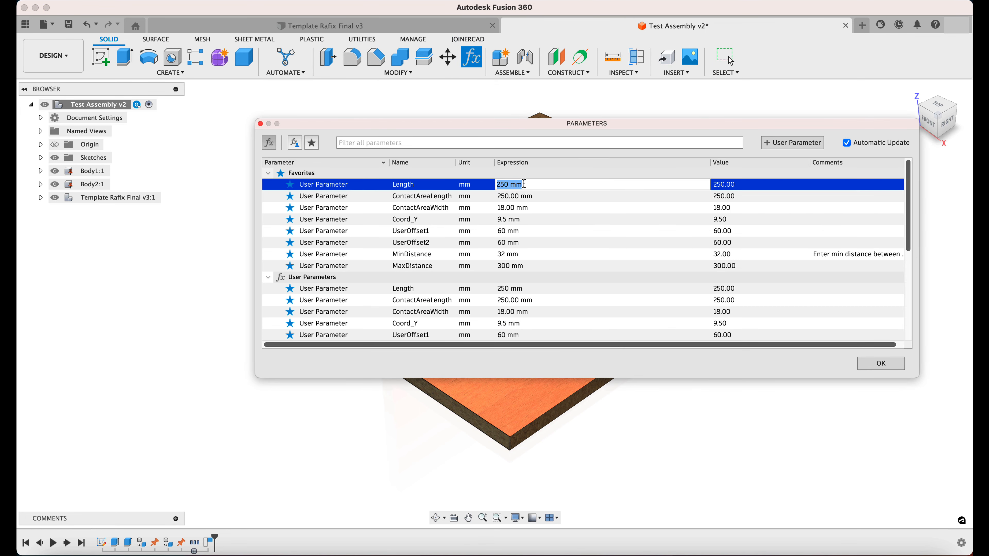
text(600)
key(Return)
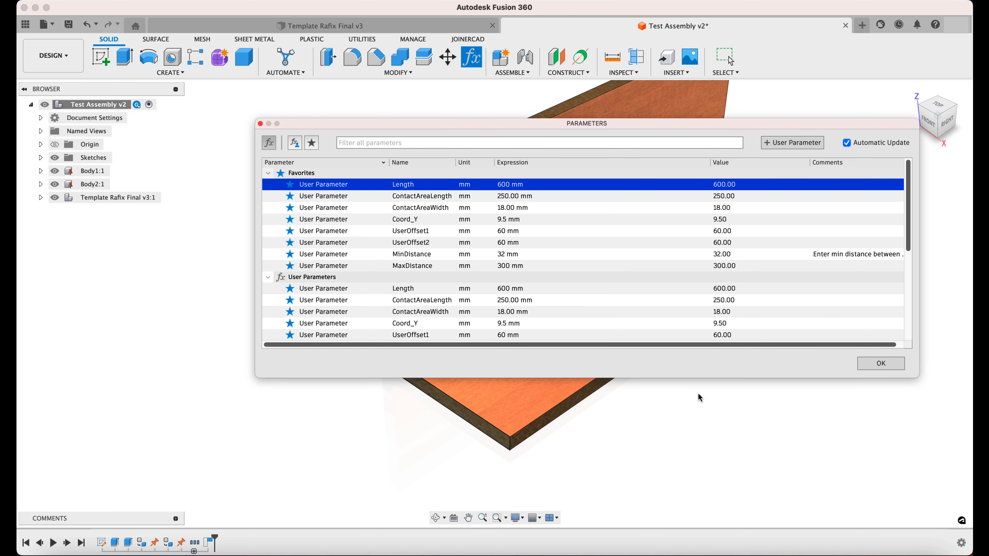
click(880, 363)
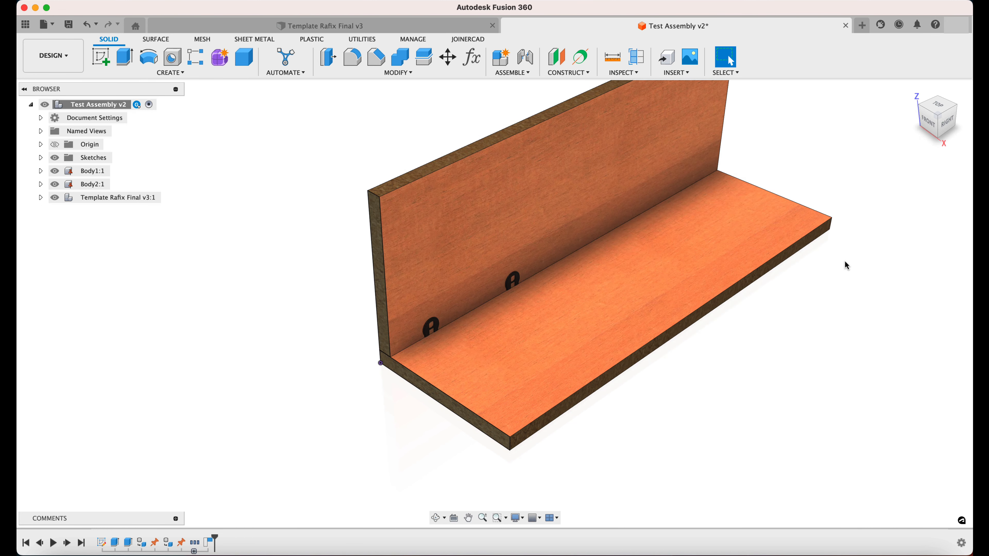
Refresh the hardware attachment so the Rafix connectors redistribute along the lengthened boards.
middle_drag(836, 267, 789, 334)
scroll(788, 333, down, 3)
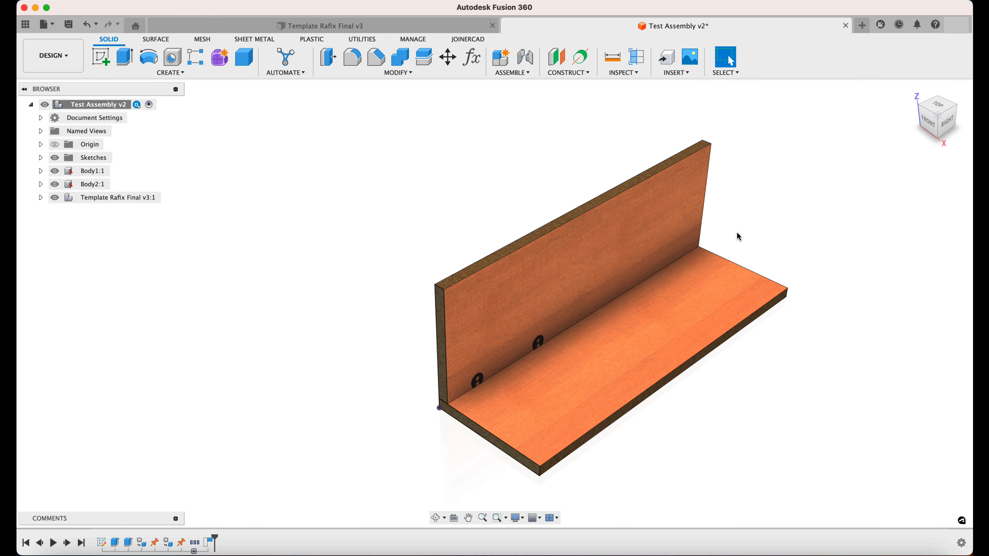
click(482, 41)
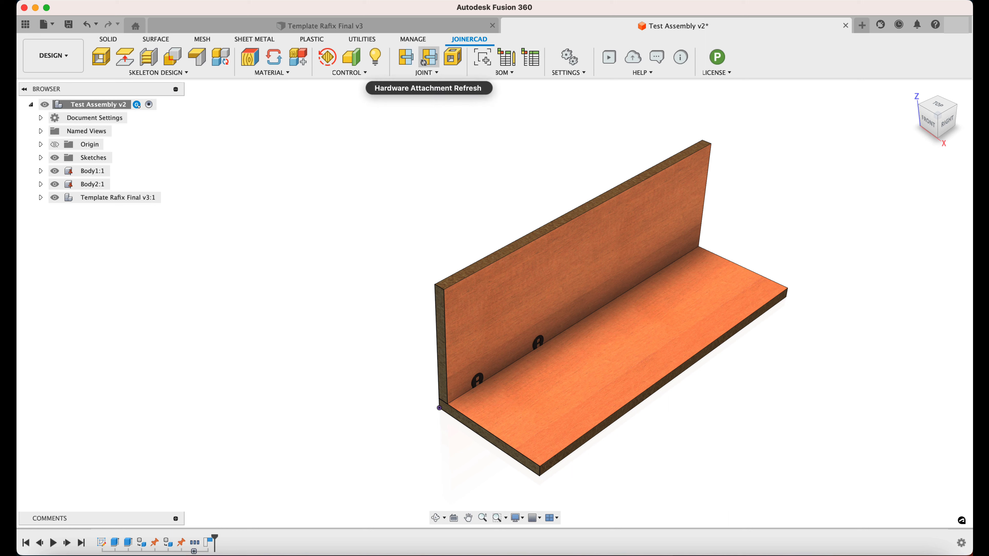
click(431, 66)
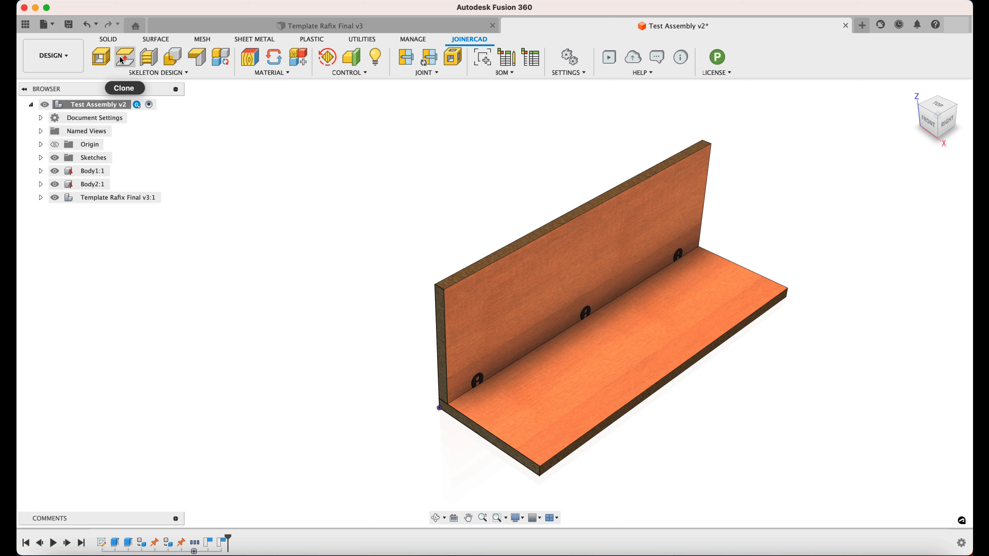
Set the Length user parameter to 400 mm and refresh the Rafix hardware attachment to match the boards.
click(111, 42)
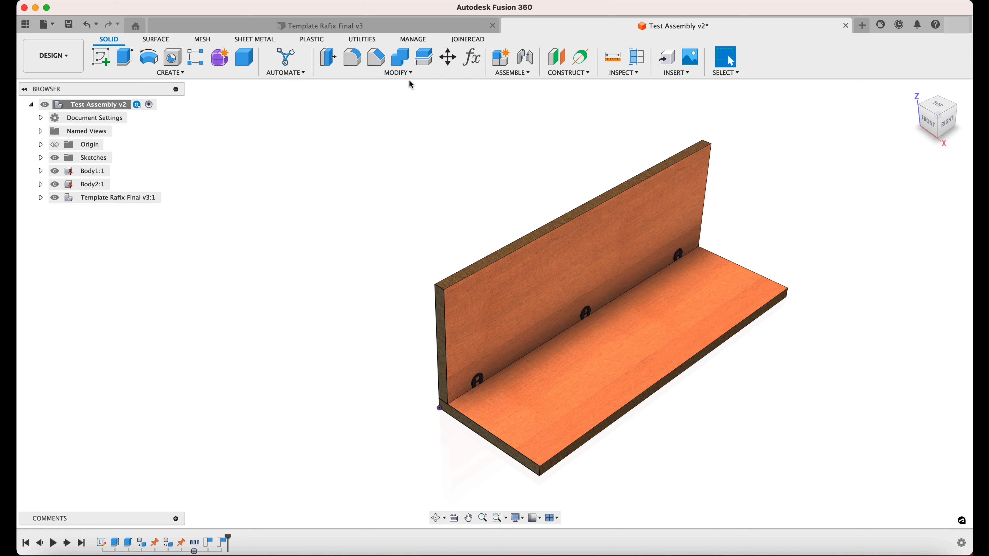
click(469, 67)
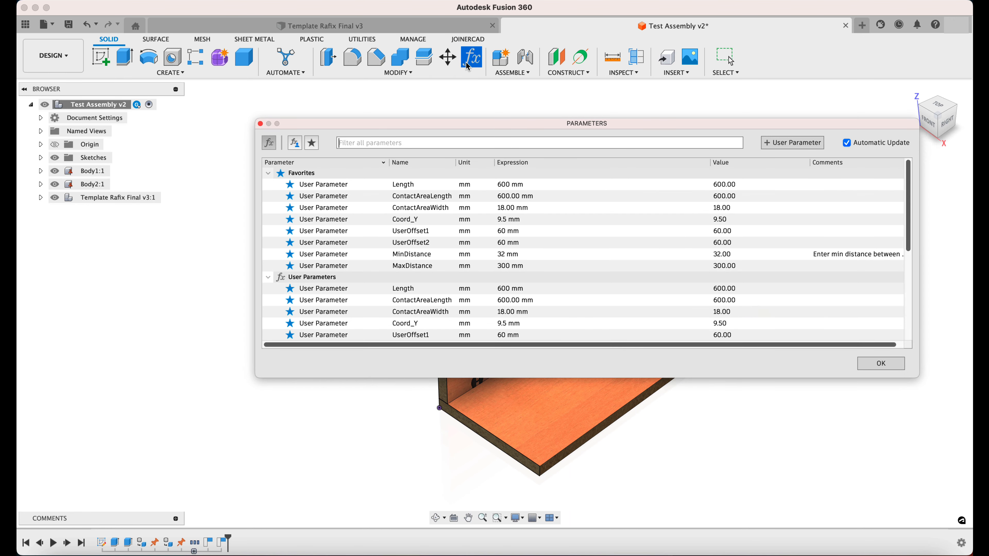
click(516, 185)
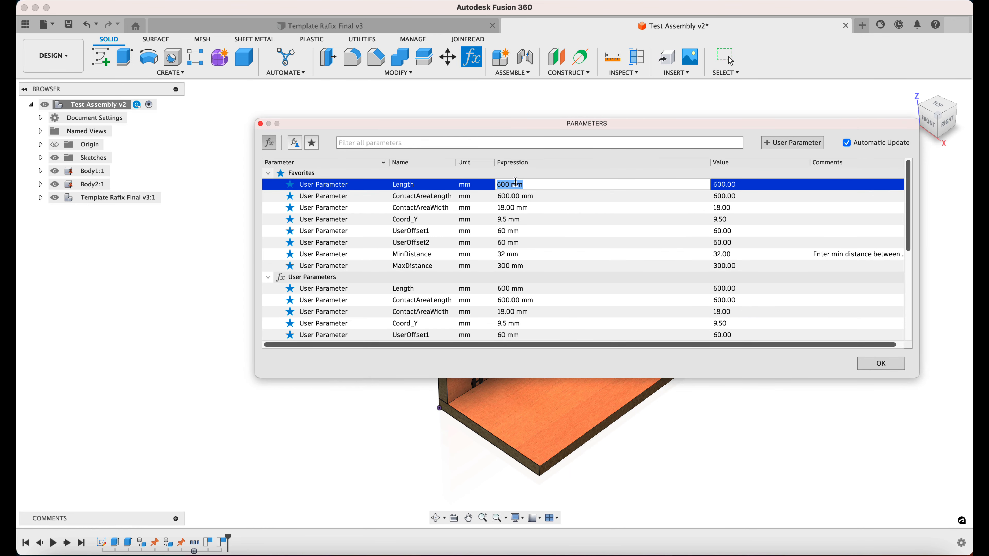
text(400)
key(Return)
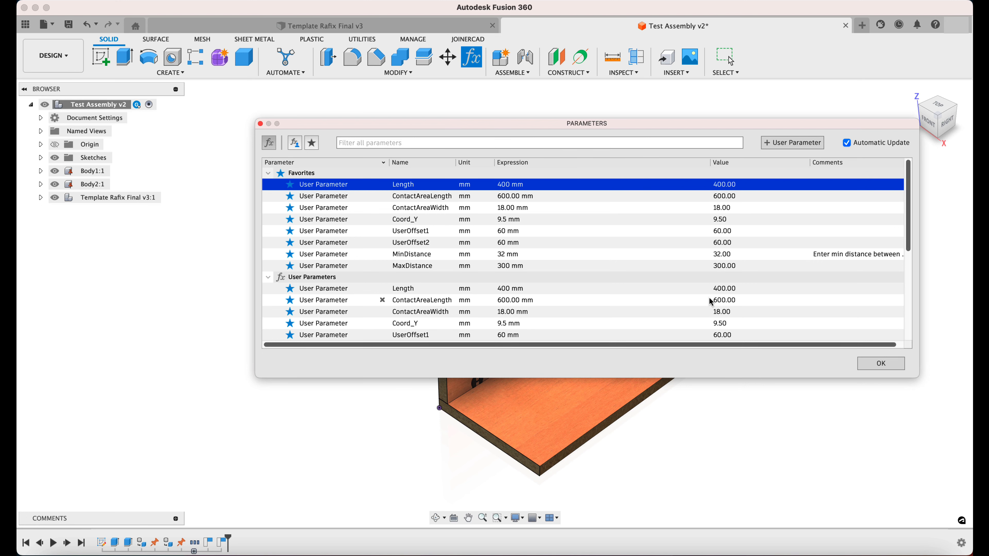
click(869, 366)
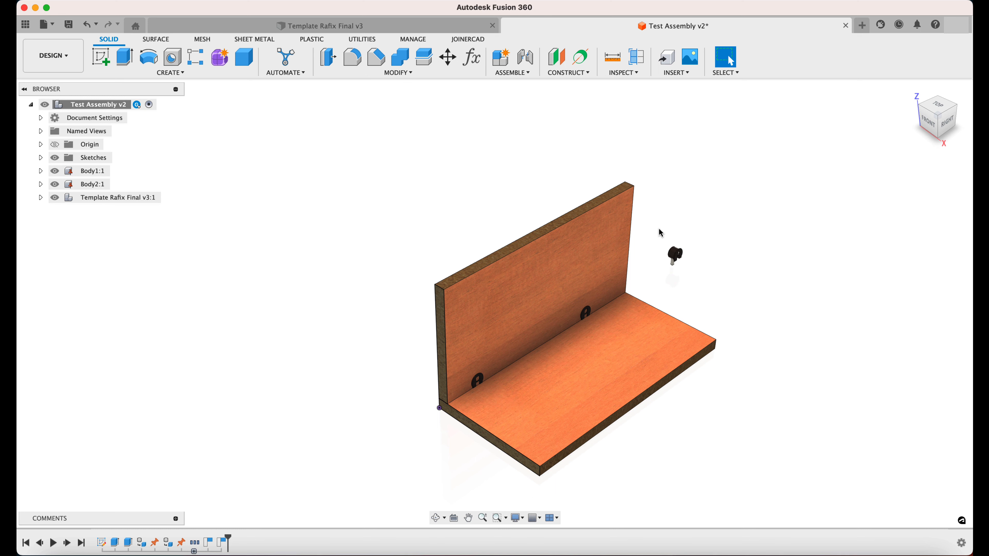
click(472, 44)
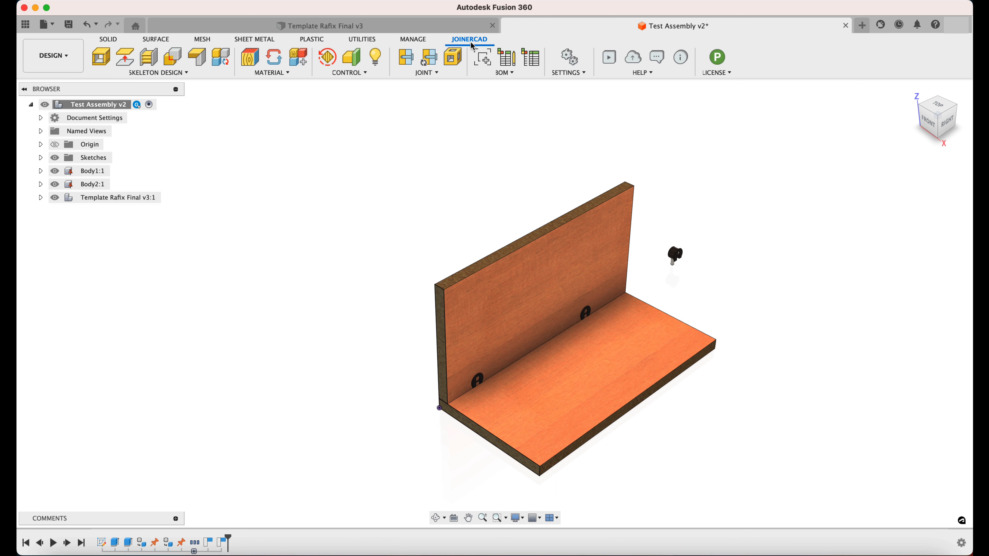
click(453, 58)
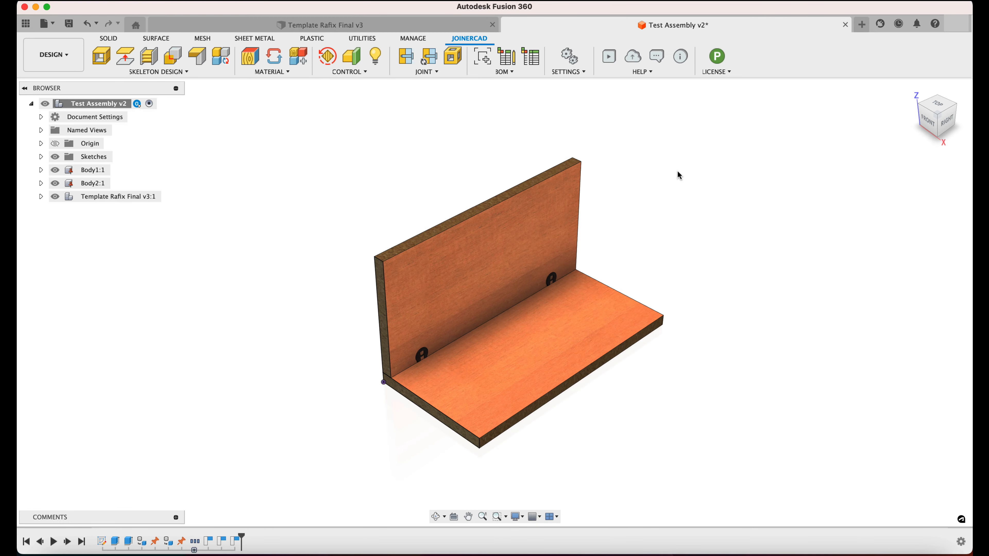
Change the inserted Rafix component's parameters, setting Offset 1 to 32 and Offset 2 to 80 mm, and check the spacing from the right side.
click(416, 73)
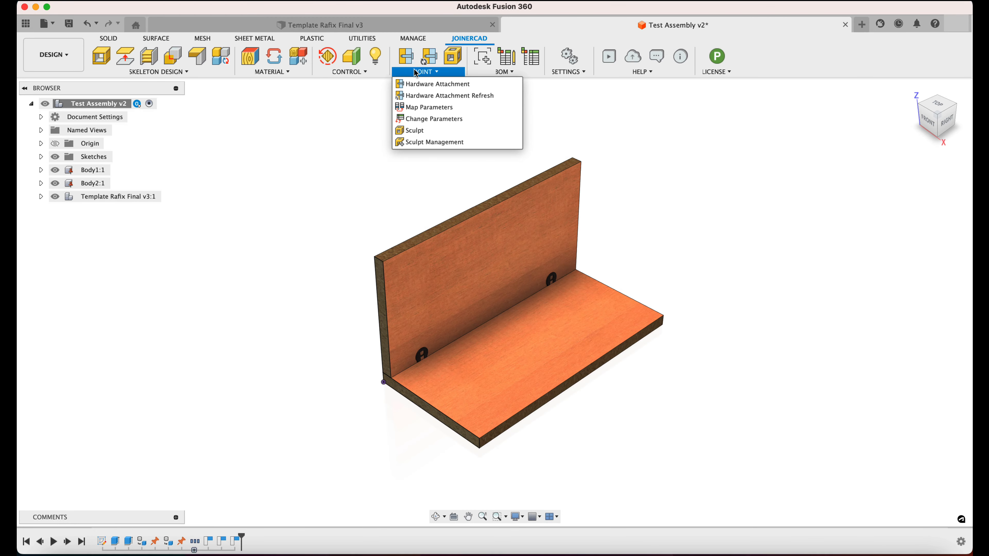
click(430, 119)
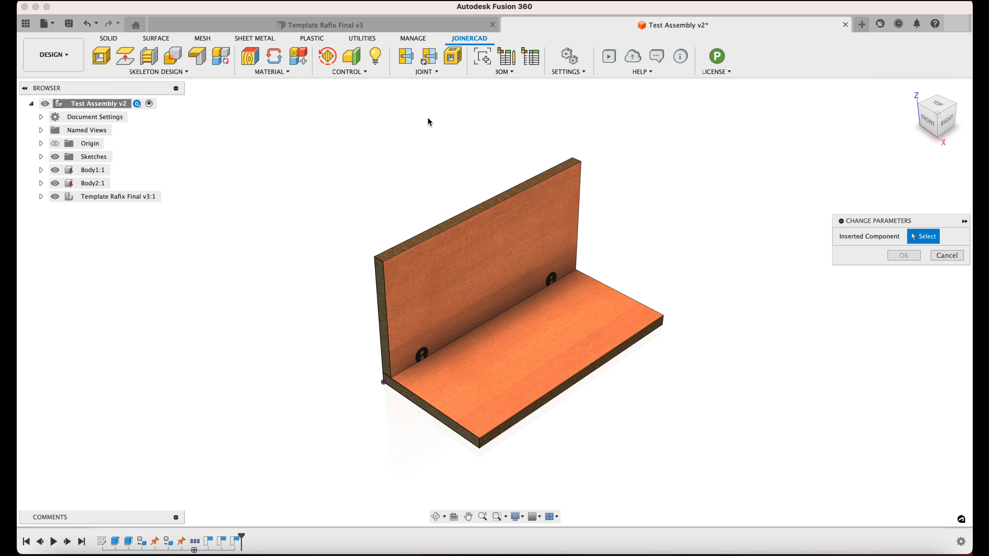
click(420, 353)
drag(903, 216, 753, 185)
drag(819, 416, 879, 370)
click(781, 222)
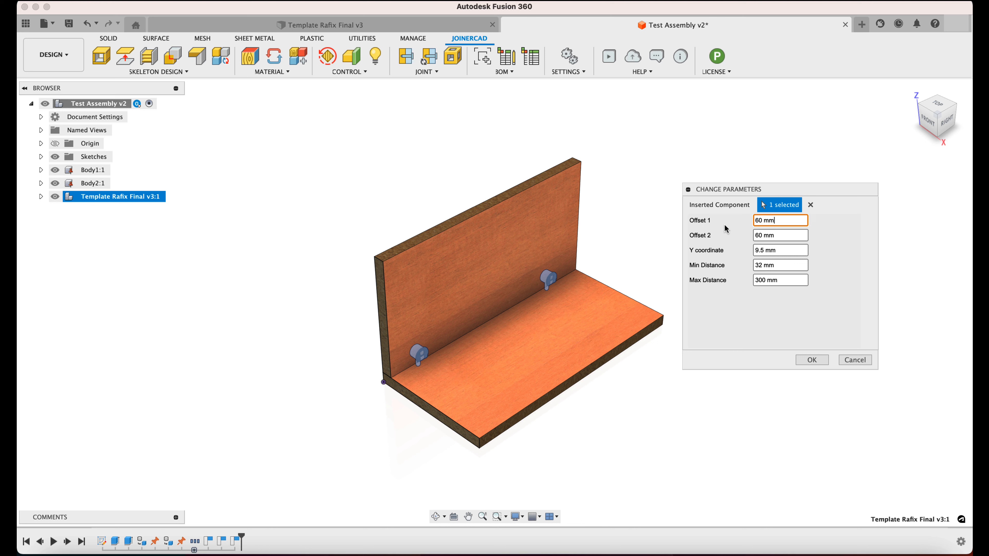
drag(782, 220, 730, 220)
text(32)
drag(763, 236, 752, 241)
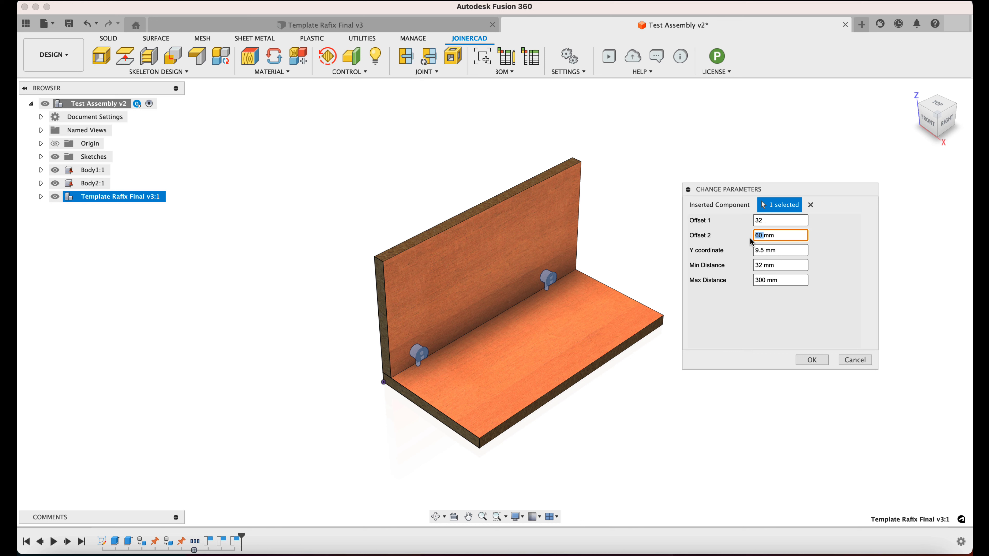
text(80)
click(763, 264)
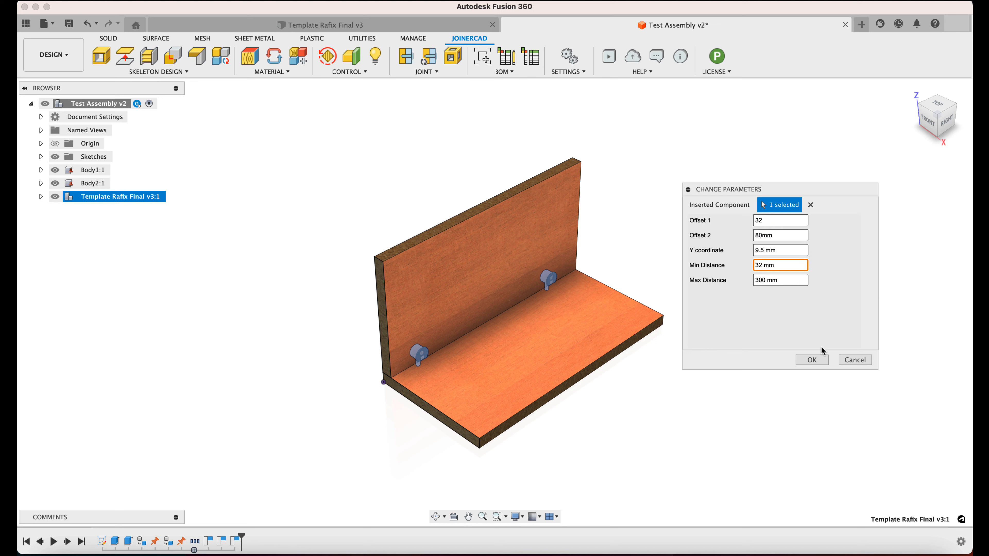
click(824, 362)
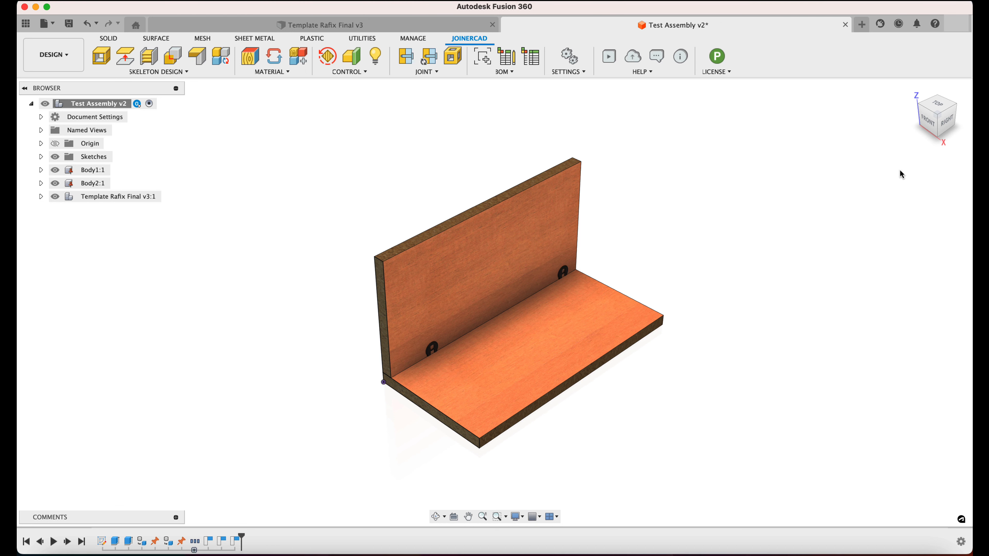
click(949, 122)
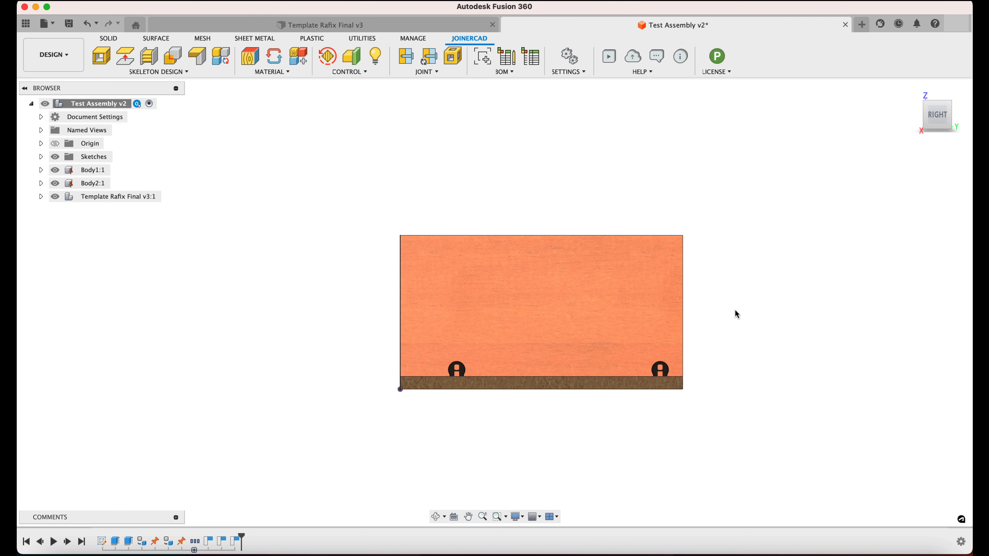
click(927, 109)
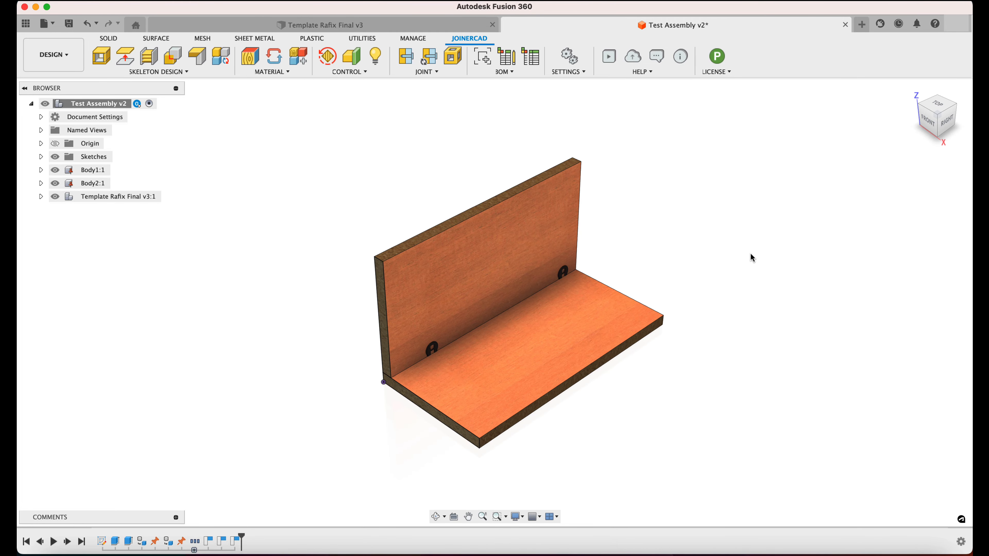